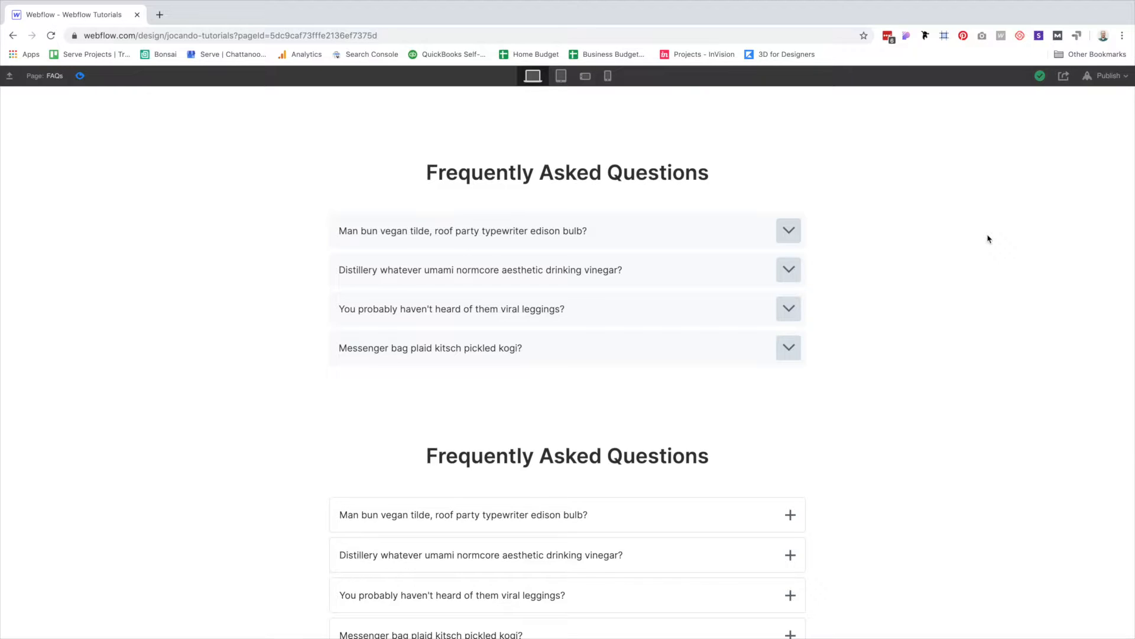
# Highlight both Frequently Asked Questions headings in Sketch, then clear the text selection.
pyautogui.tripleClick(545, 173)
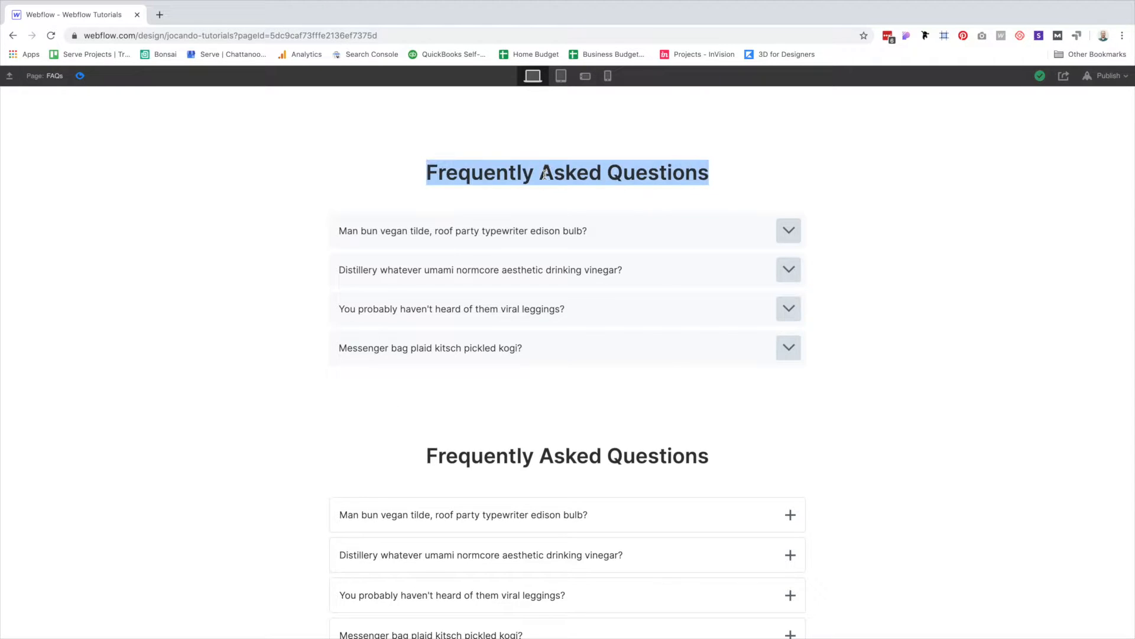
pyautogui.tripleClick(553, 449)
pyautogui.click(945, 434)
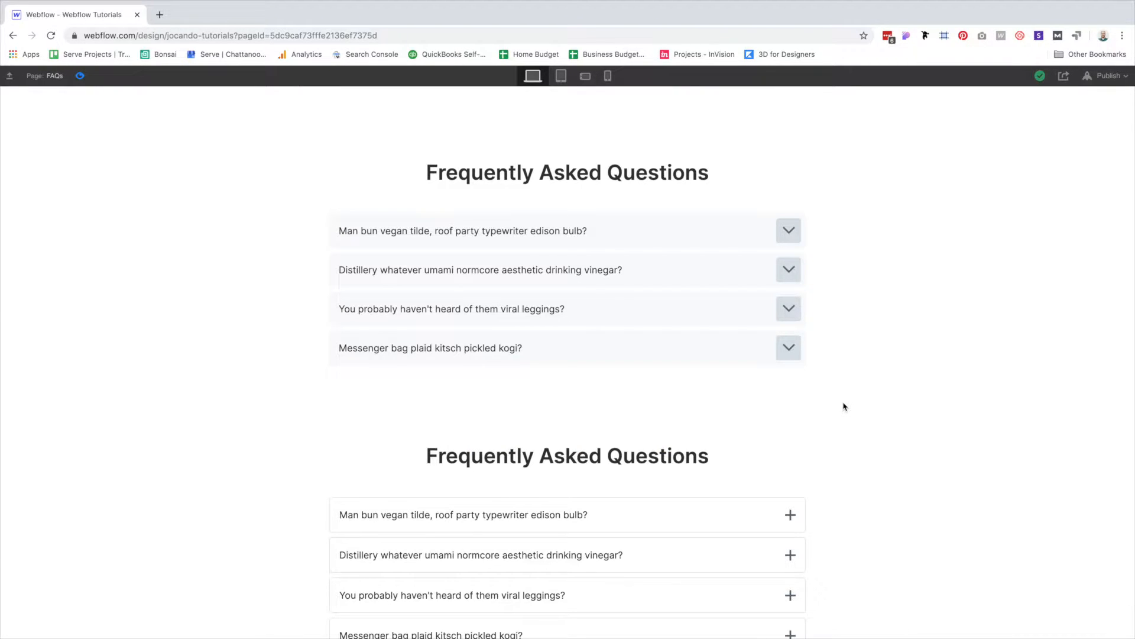
# Deselect the top FAQ group and unhide the FAQ Anatomy diagram.
pyautogui.scroll(-1, 816, 472)
pyautogui.scroll(-3, 816, 471)
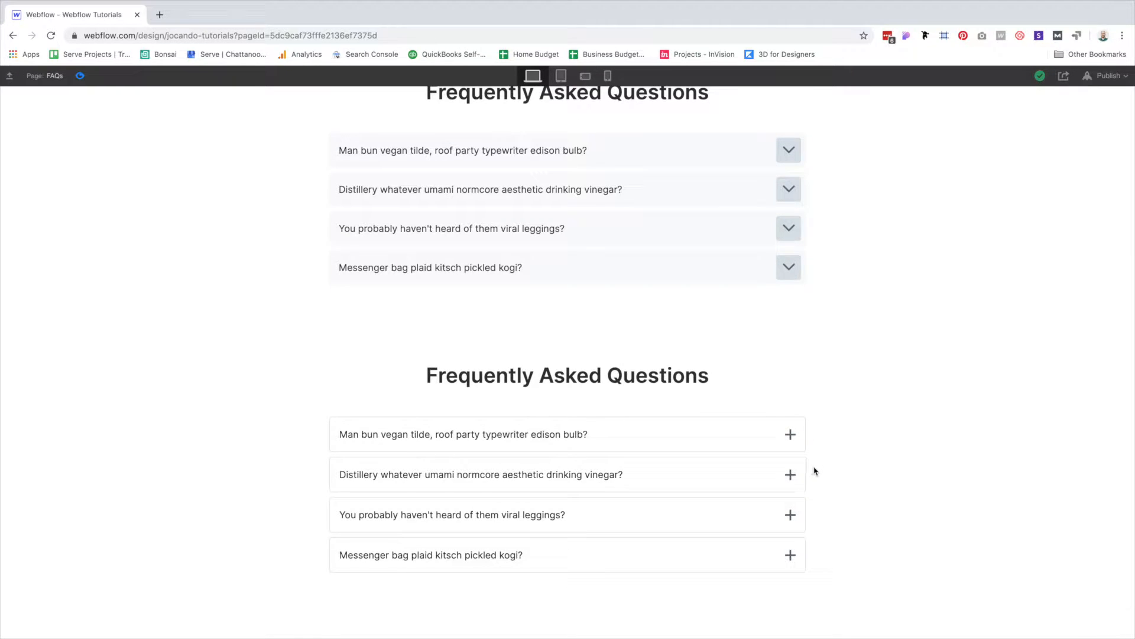
pyautogui.scroll(1, 894, 349)
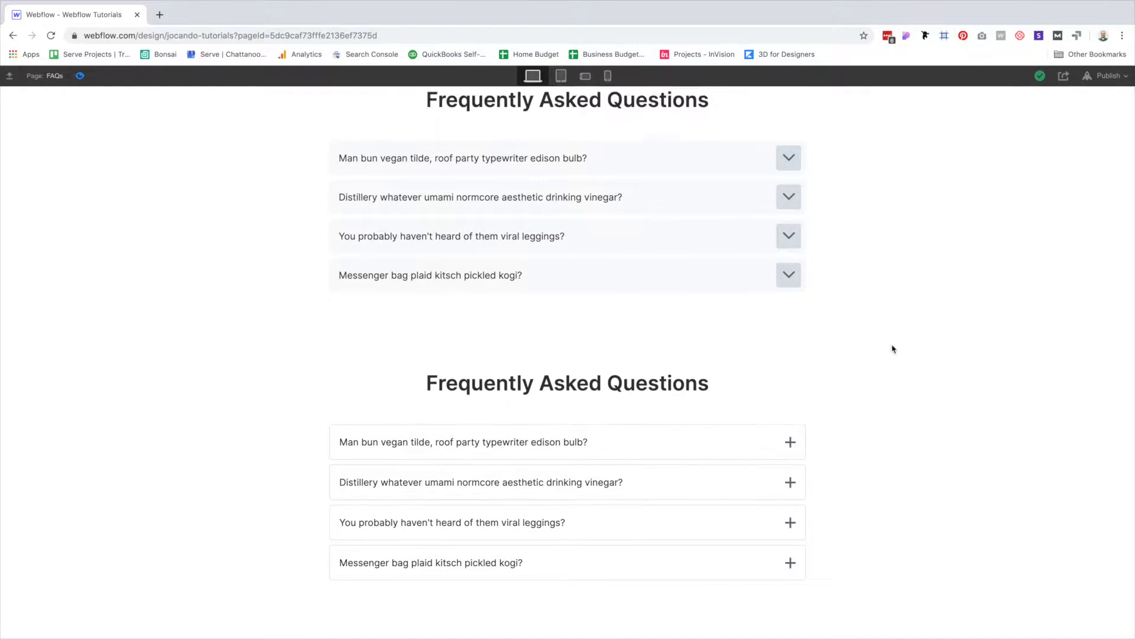
pyautogui.scroll(3, 894, 349)
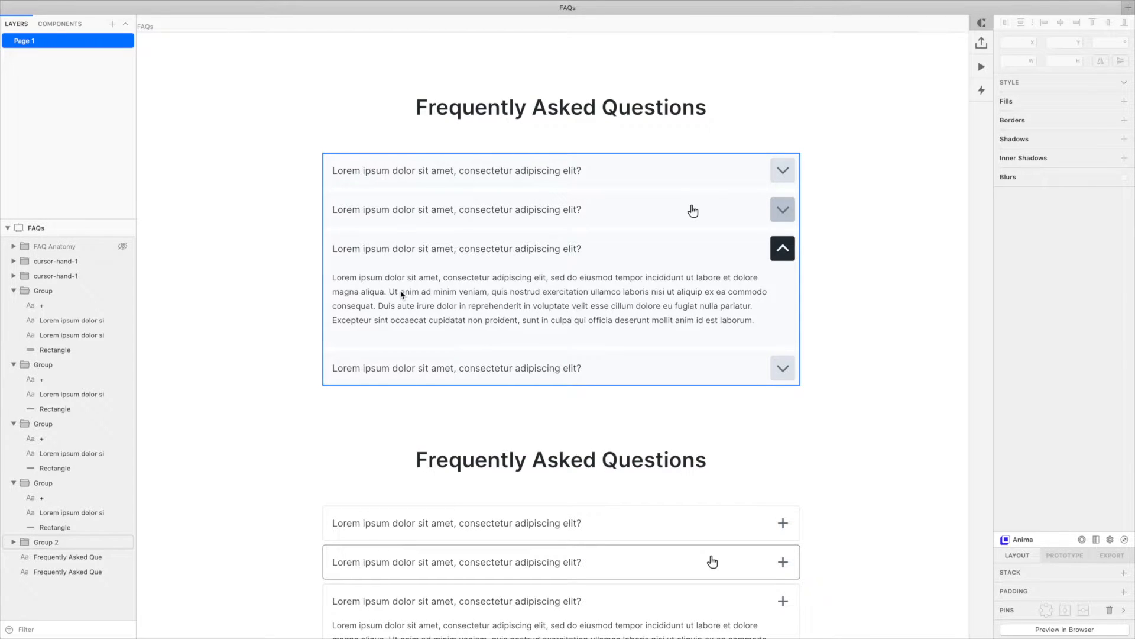
pyautogui.click(297, 491)
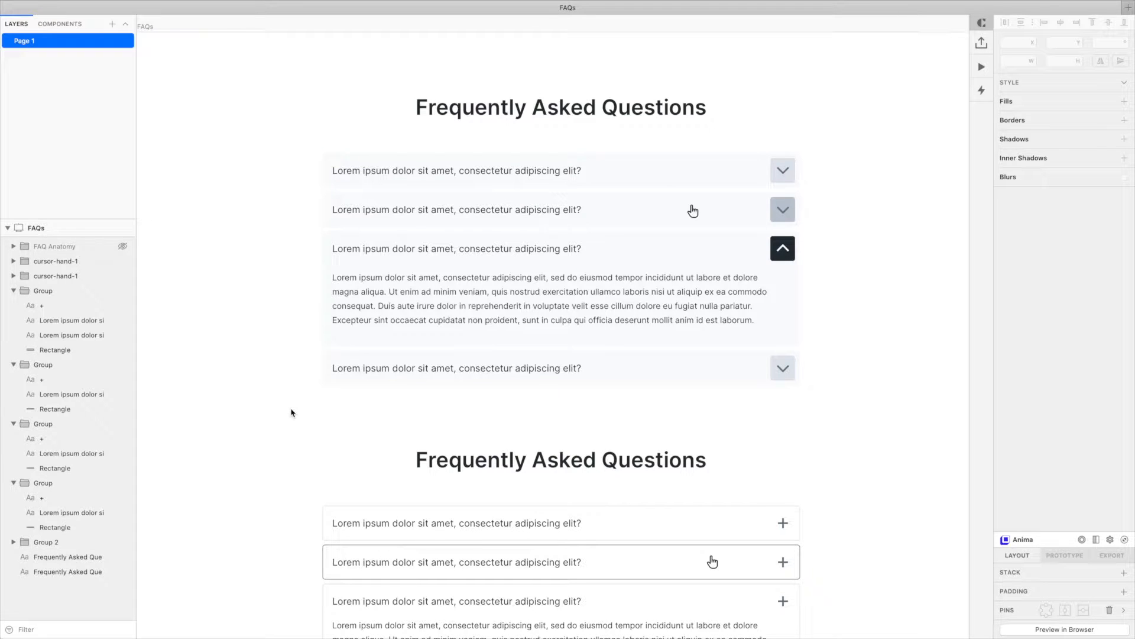
pyautogui.click(123, 247)
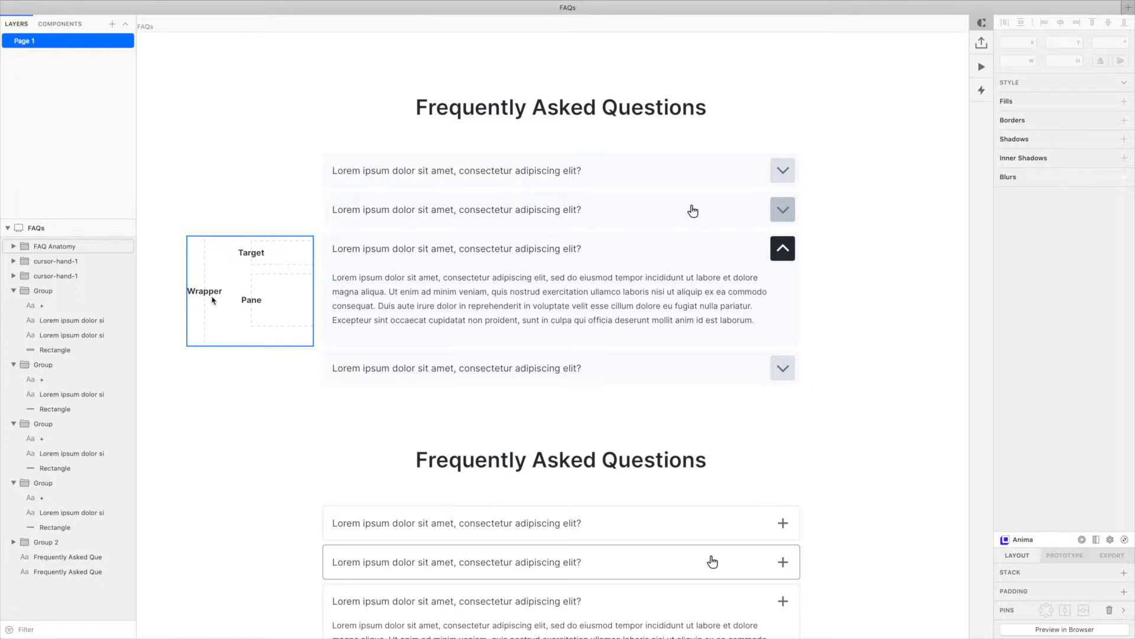
# Select the answer paragraph and the Wrapper/Target/Pane diagram group, hide it, then deselect.
pyautogui.click(449, 304)
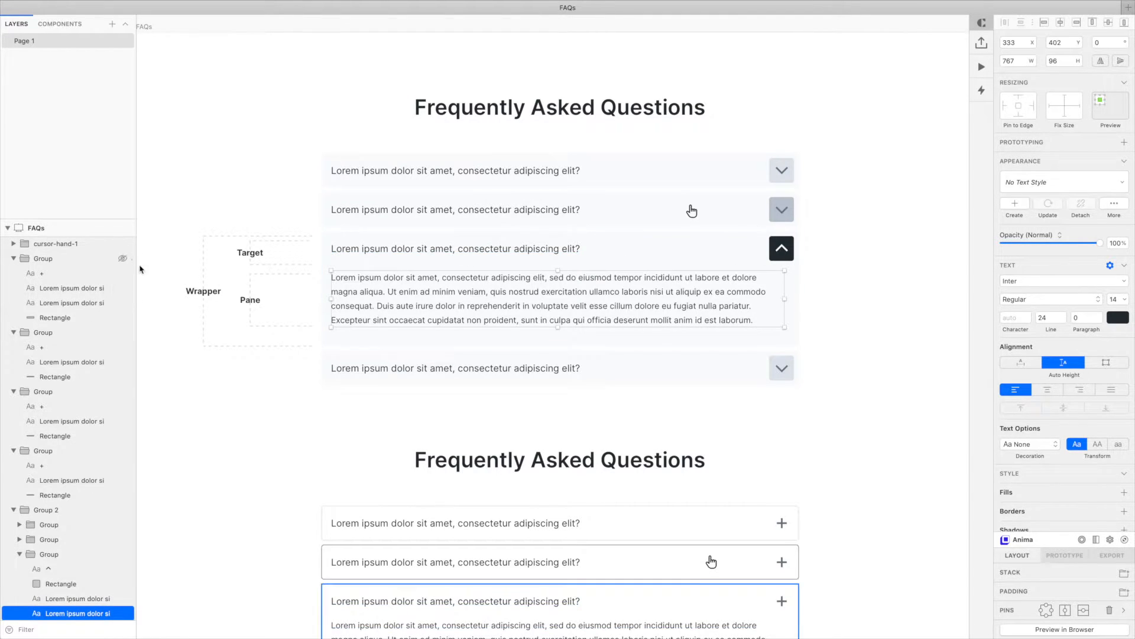
pyautogui.click(288, 295)
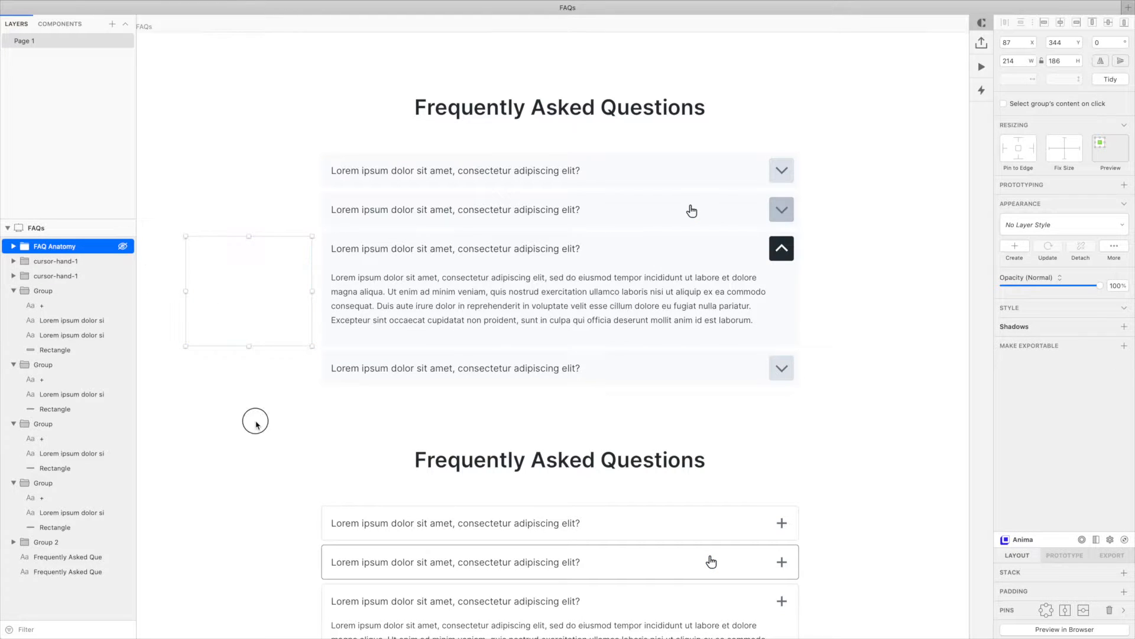
pyautogui.click(257, 424)
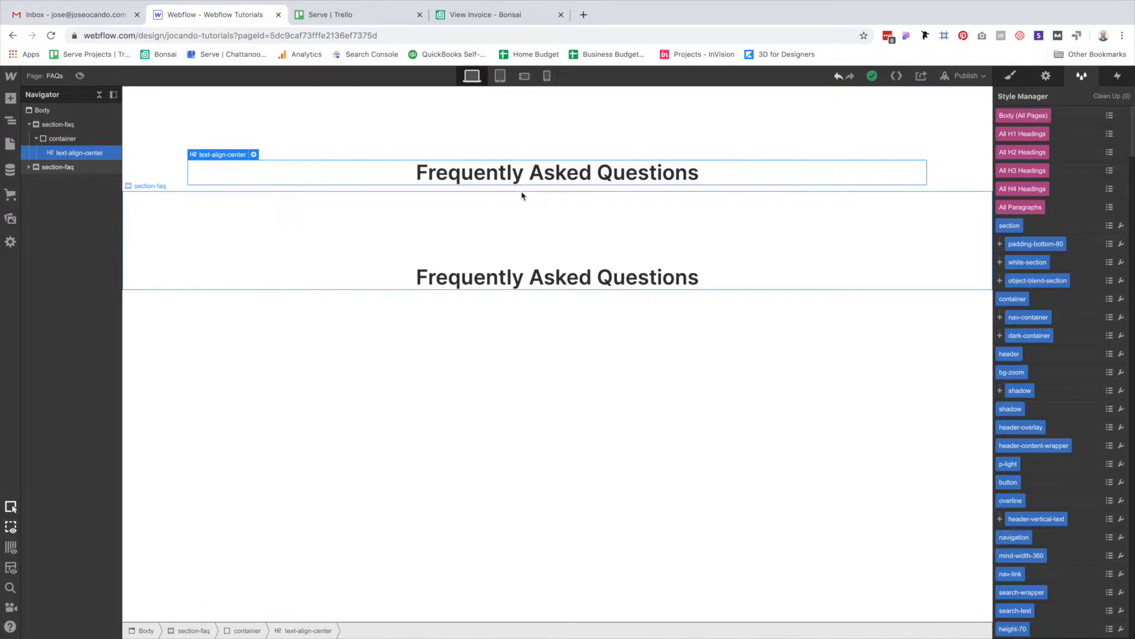
# Insert a Collection List under the heading with its source set to the FAQs collection.
pyautogui.press('super+e')
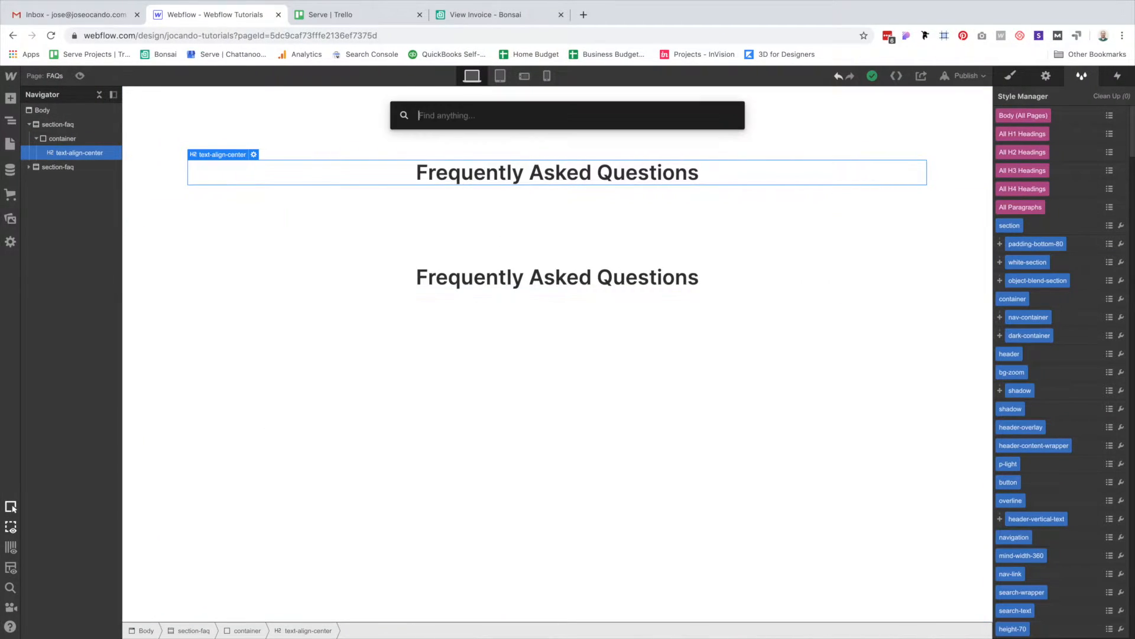
pyautogui.write('coll')
pyautogui.click(582, 202)
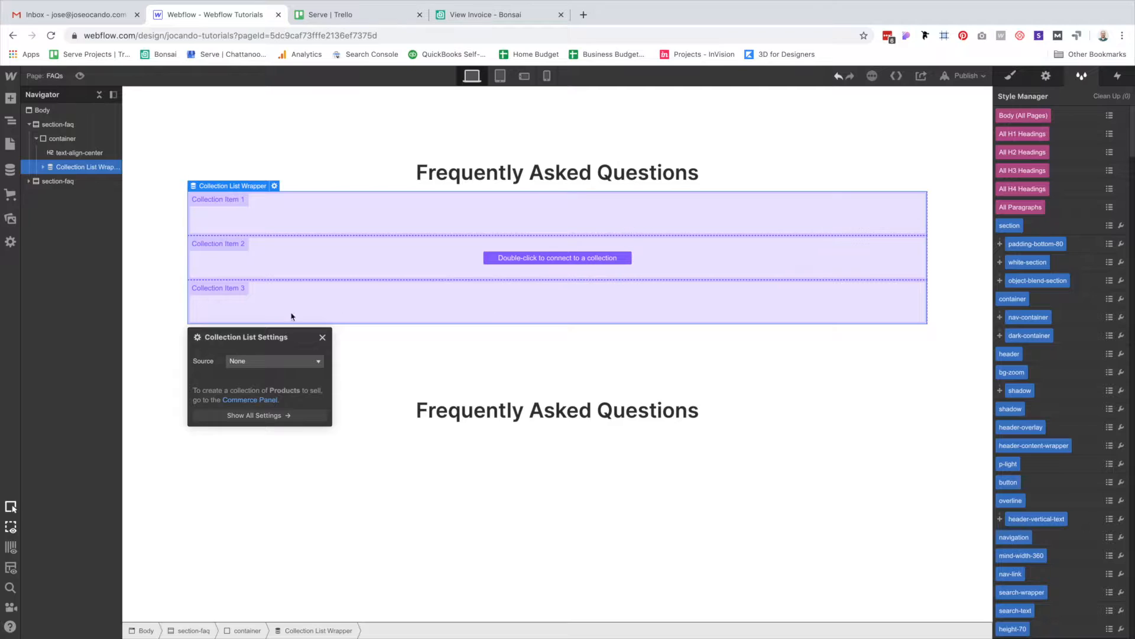
pyautogui.click(255, 361)
pyautogui.click(255, 439)
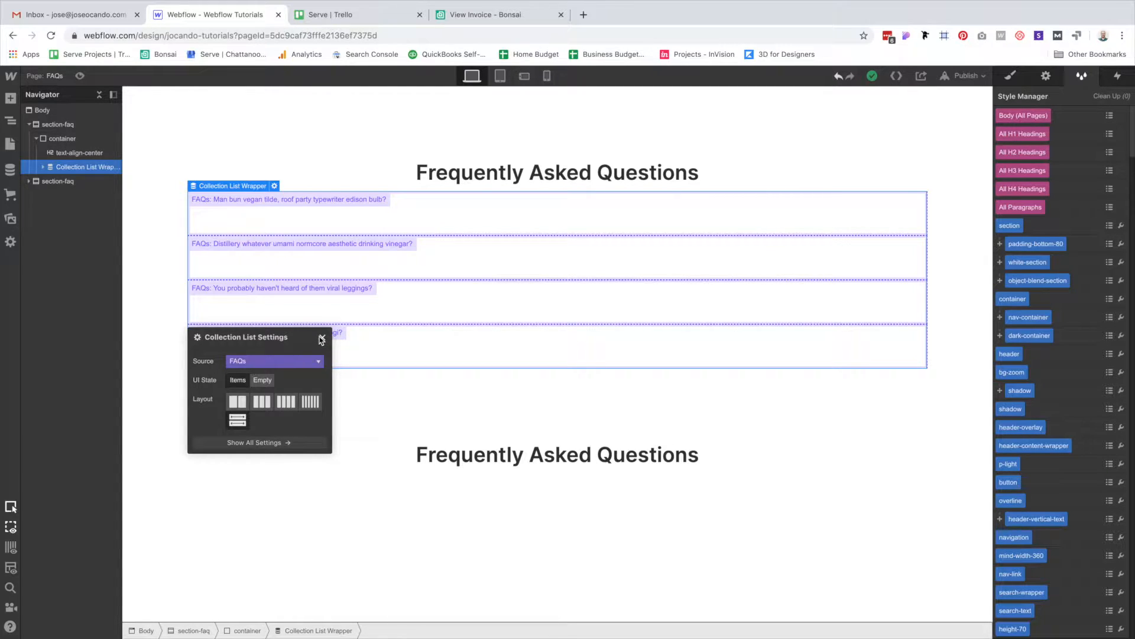
pyautogui.click(321, 338)
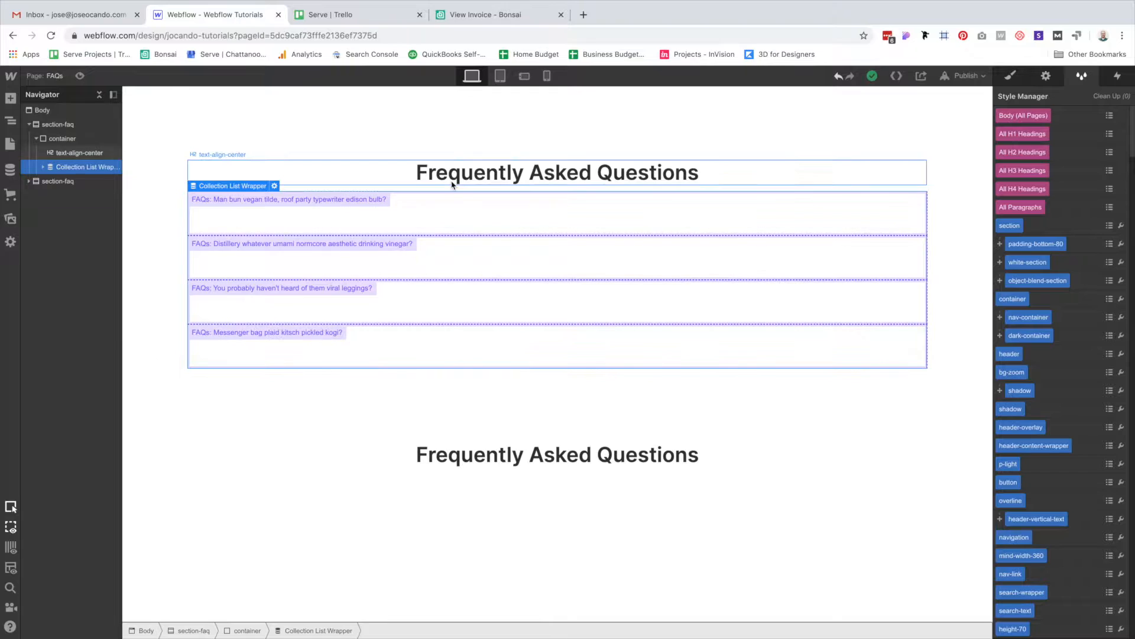
# Give the Collection List the new class faq-wrapper-1.
pyautogui.click(43, 167)
pyautogui.click(83, 181)
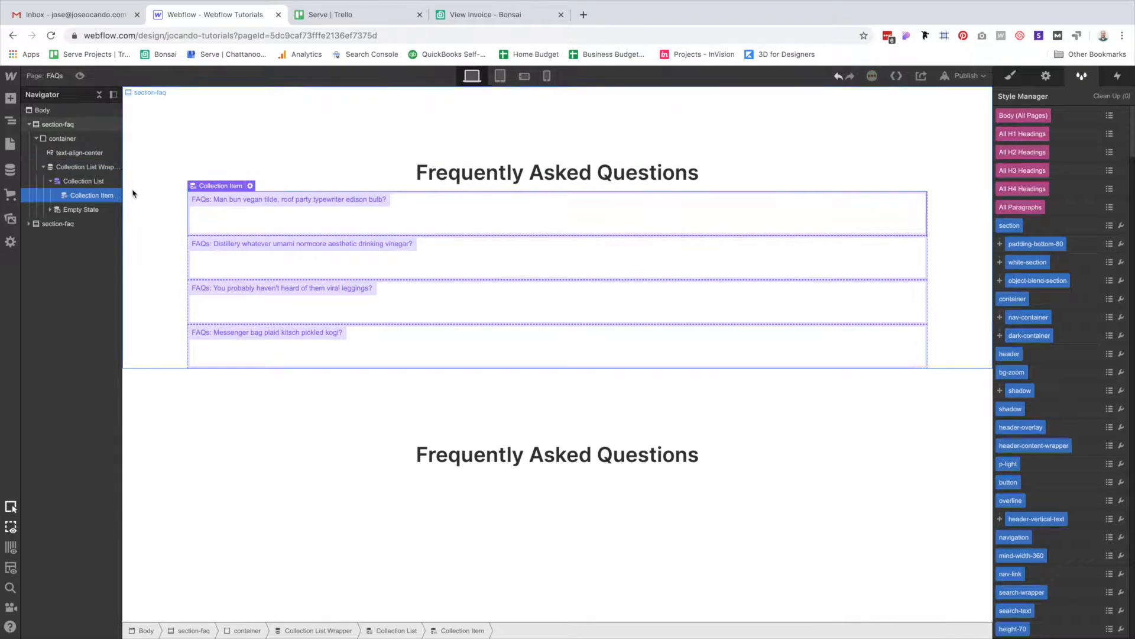
pyautogui.press('super+Return')
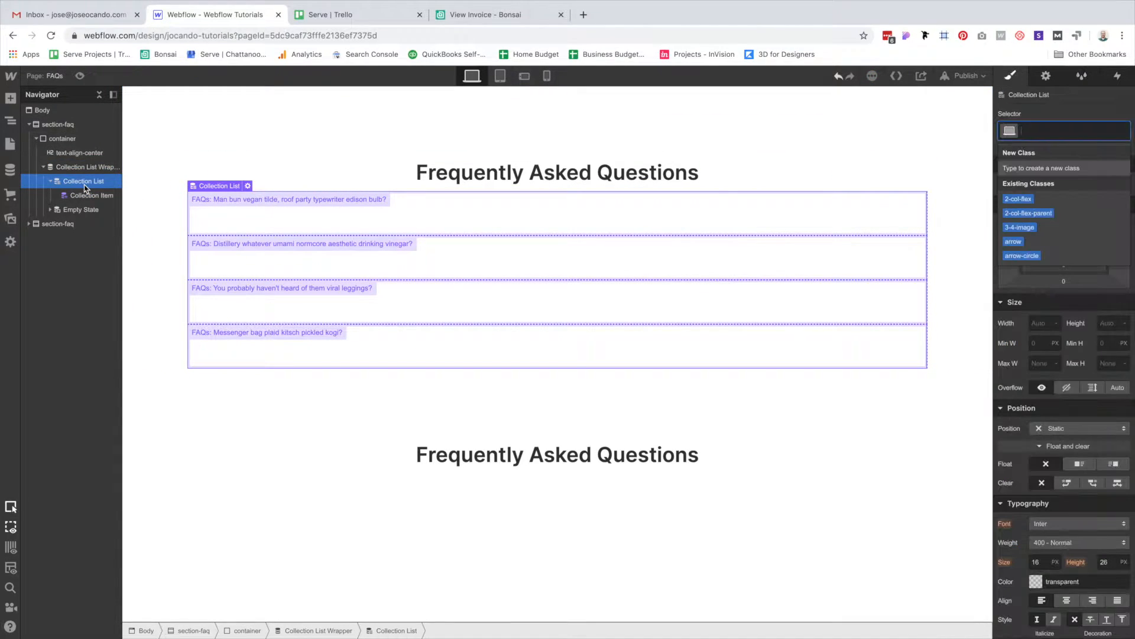
pyautogui.write('f')
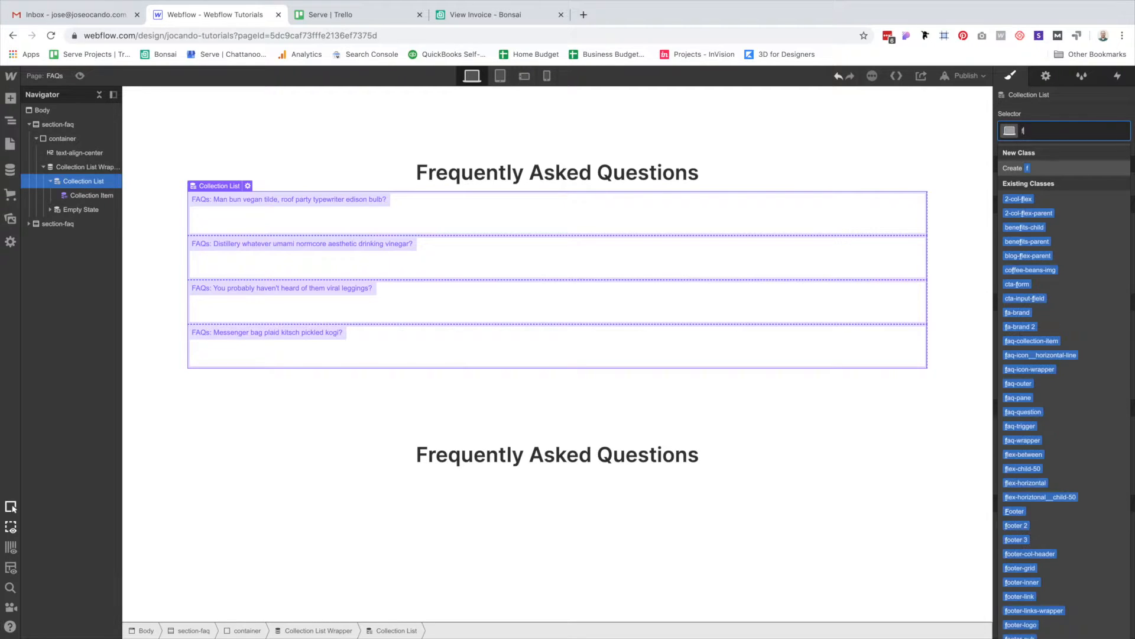
pyautogui.write('aq-wrapper')
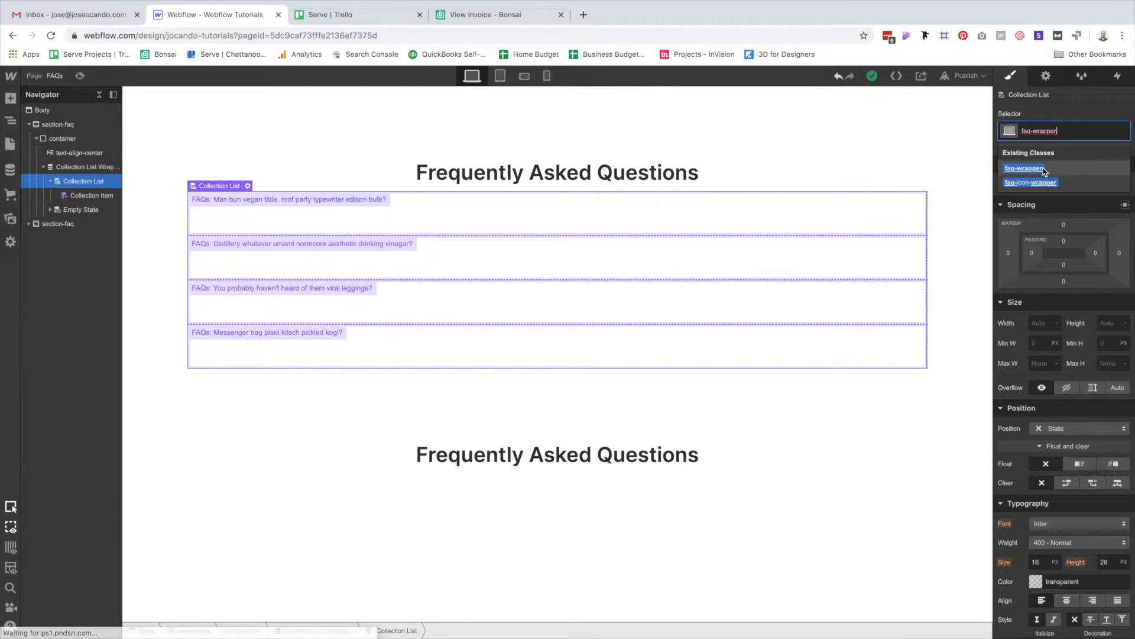
pyautogui.write('-1')
pyautogui.press('Return')
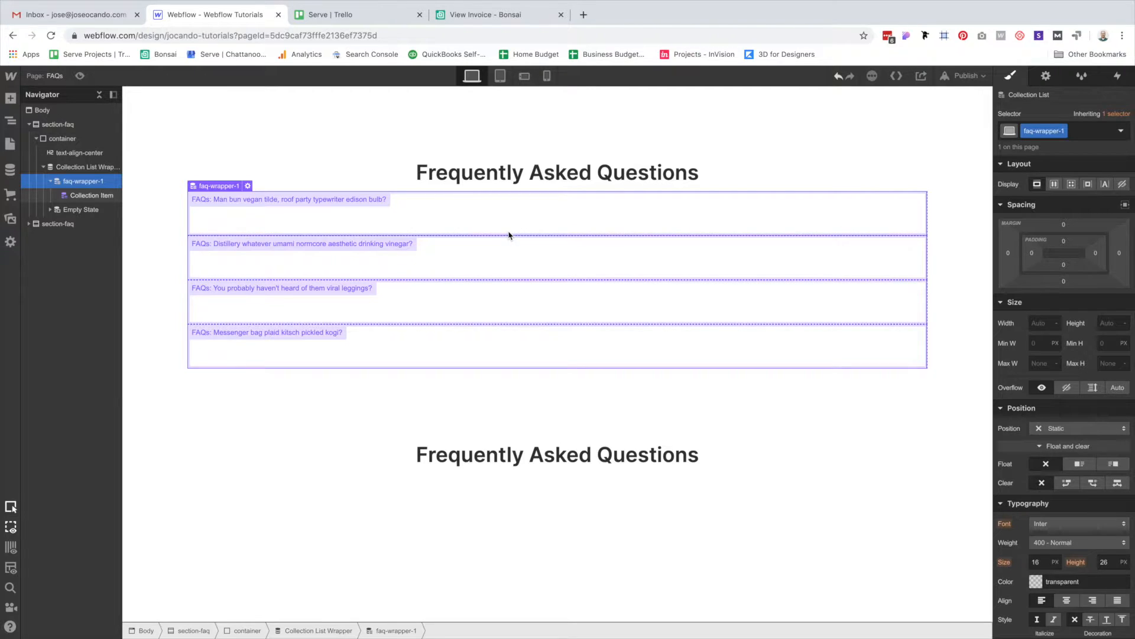
# Set the list's top margin to 48px and max width to 806px, and centre it with auto margins.
pyautogui.click(1065, 225)
pyautogui.write('48')
pyautogui.press('Return')
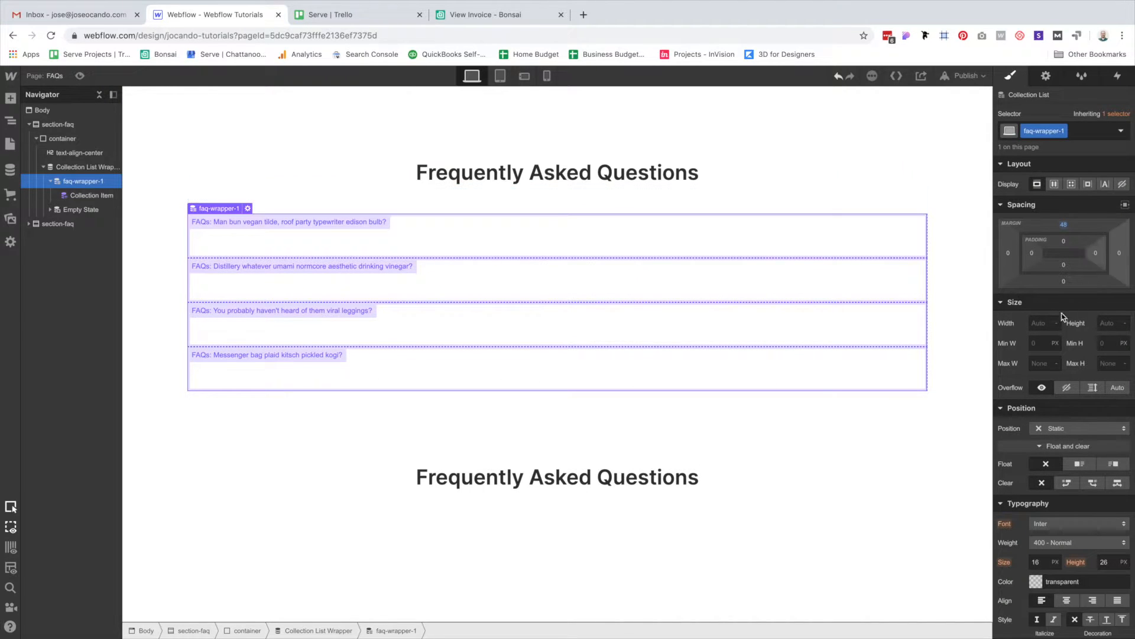
pyautogui.click(1043, 363)
pyautogui.write('806')
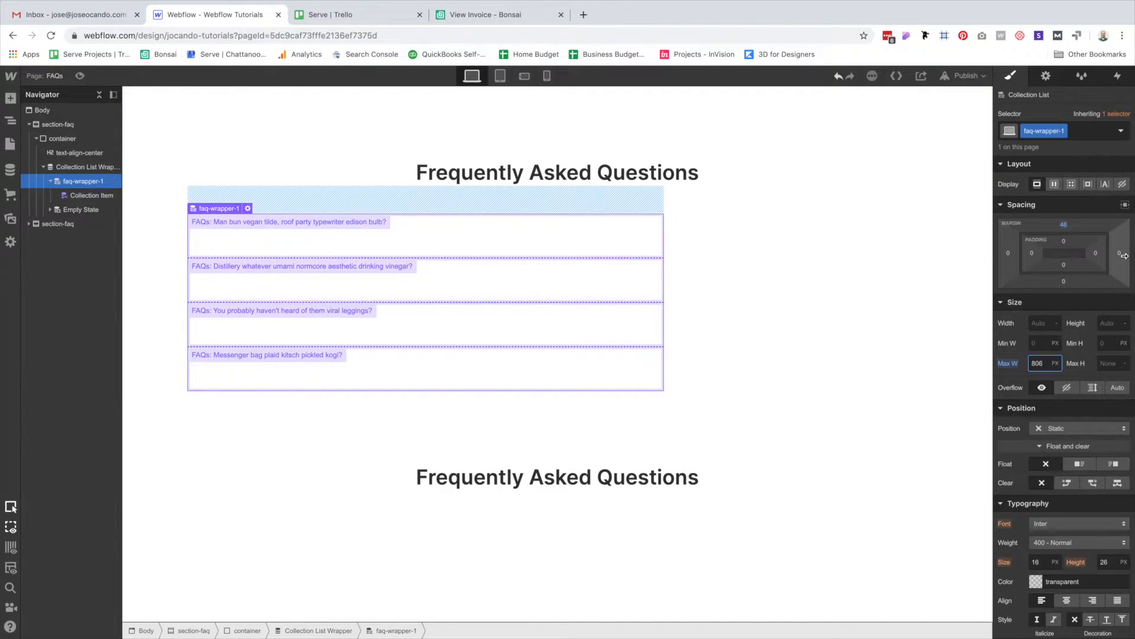
pyautogui.click(1125, 207)
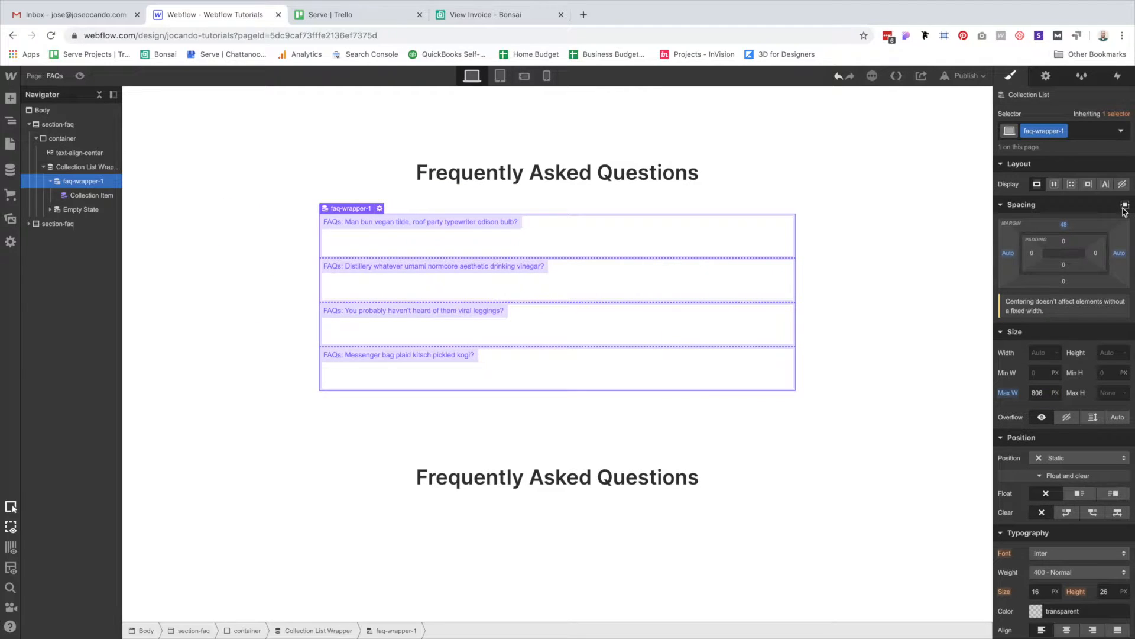
pyautogui.click(629, 231)
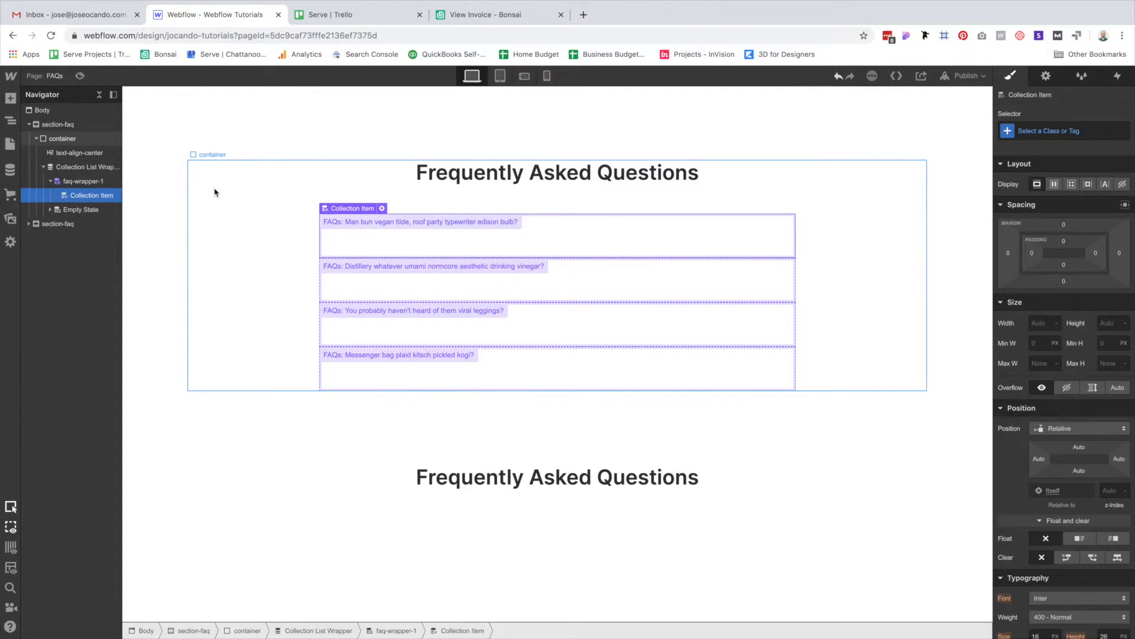
# Rename the list's faq-wrapper-1 class to faq-list.
pyautogui.press('super+Return')
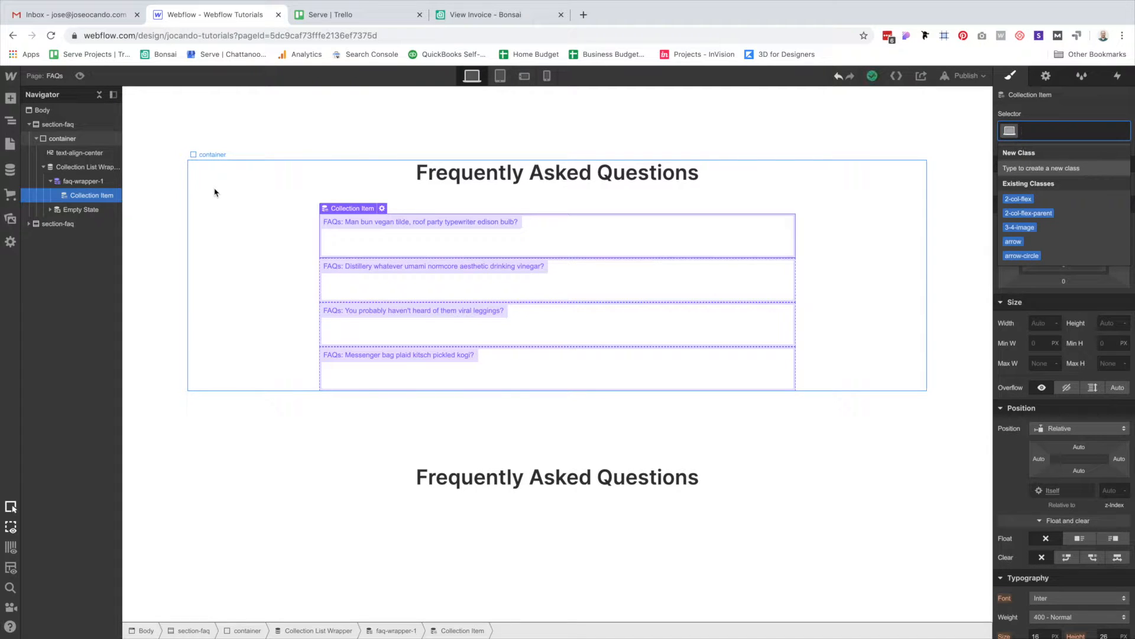
pyautogui.write('faq-')
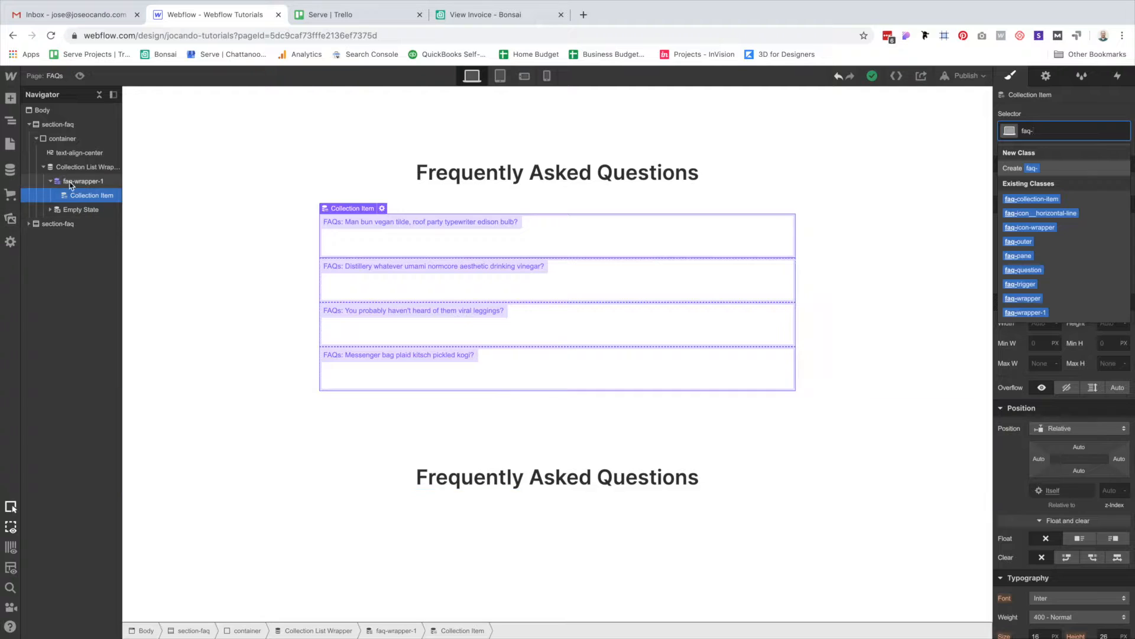
pyautogui.click(96, 182)
pyautogui.click(1062, 132)
pyautogui.click(1055, 148)
pyautogui.write('faq-list')
pyautogui.press('Return')
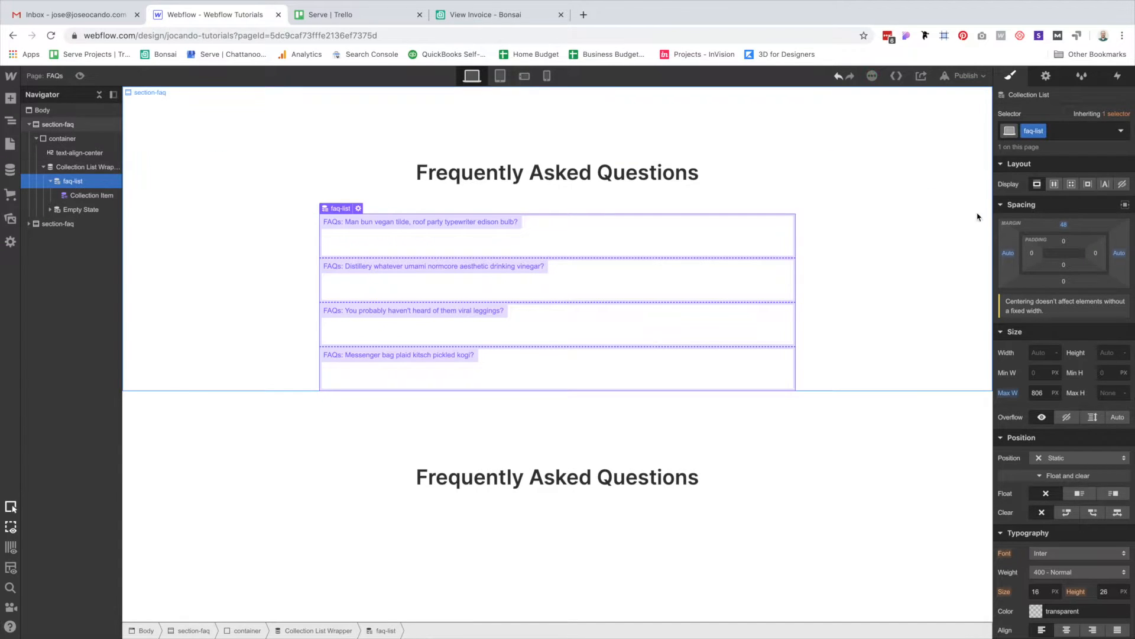
# Give the first FAQ collection item the class faq-wrapper-1.
pyautogui.click(682, 228)
pyautogui.press('super+Return')
pyautogui.write('faq-wrapper-1')
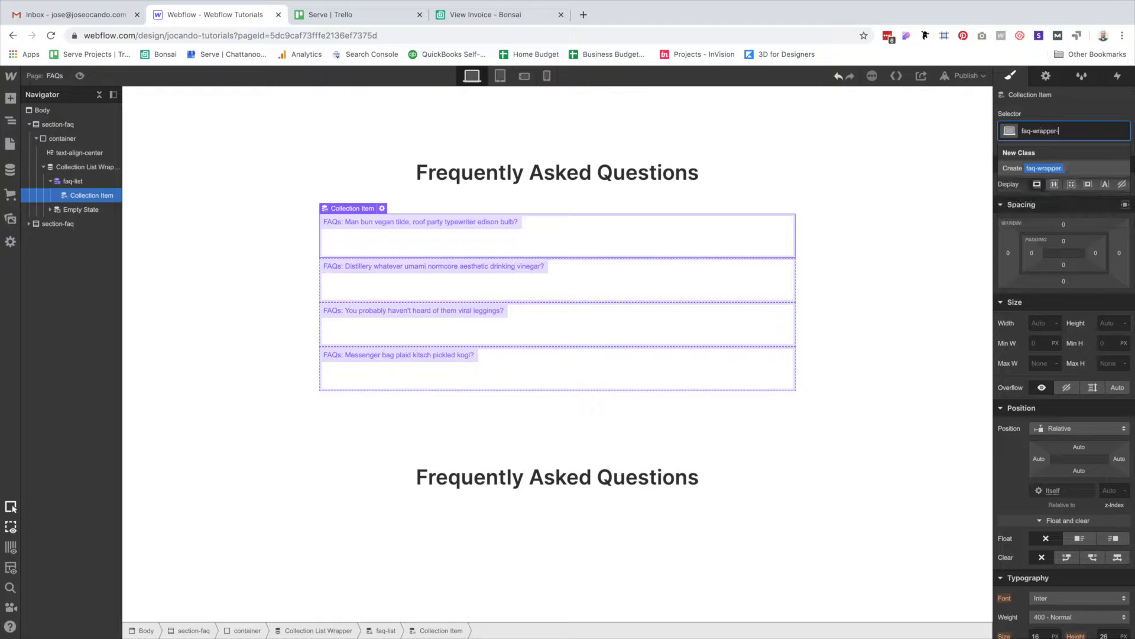
pyautogui.press('Return')
# Insert two Div Blocks inside faq-wrapper-1.
pyautogui.press('super+e')
pyautogui.write('di')
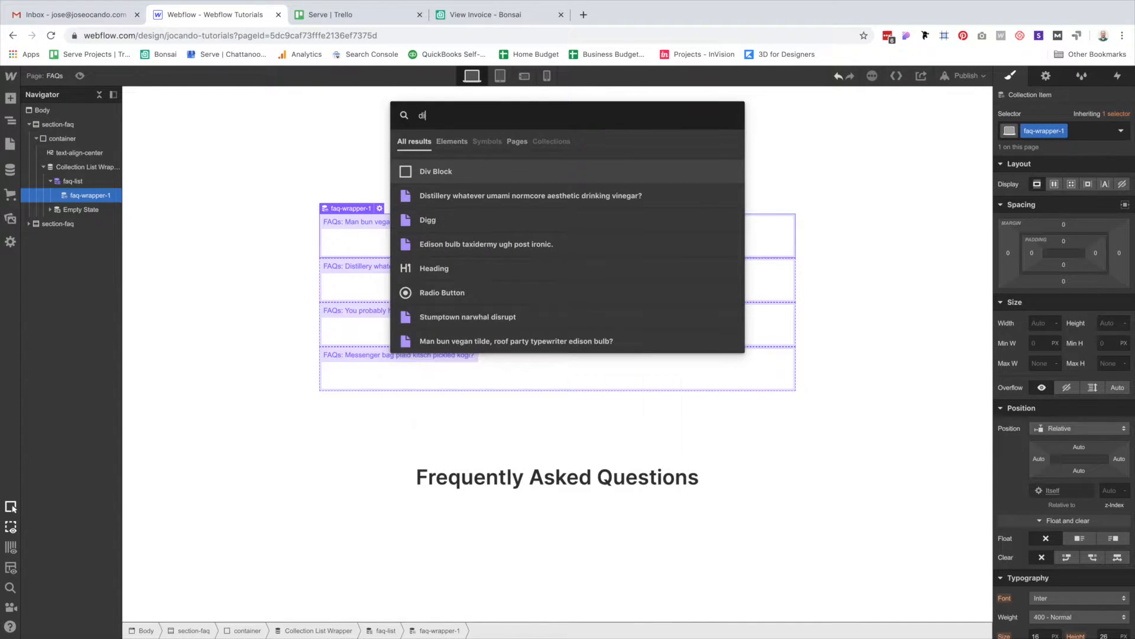
pyautogui.press('Return')
pyautogui.press('Up')
pyautogui.press('super+v')
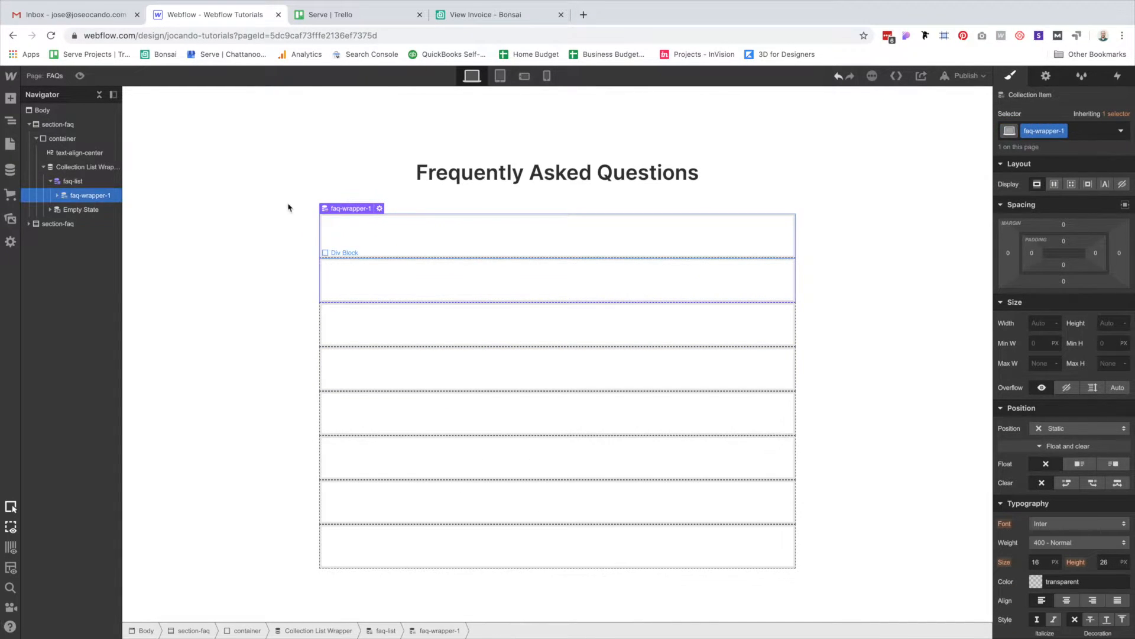
# Give the first Div Block in the item the class faq-trigger-1.
pyautogui.click(58, 195)
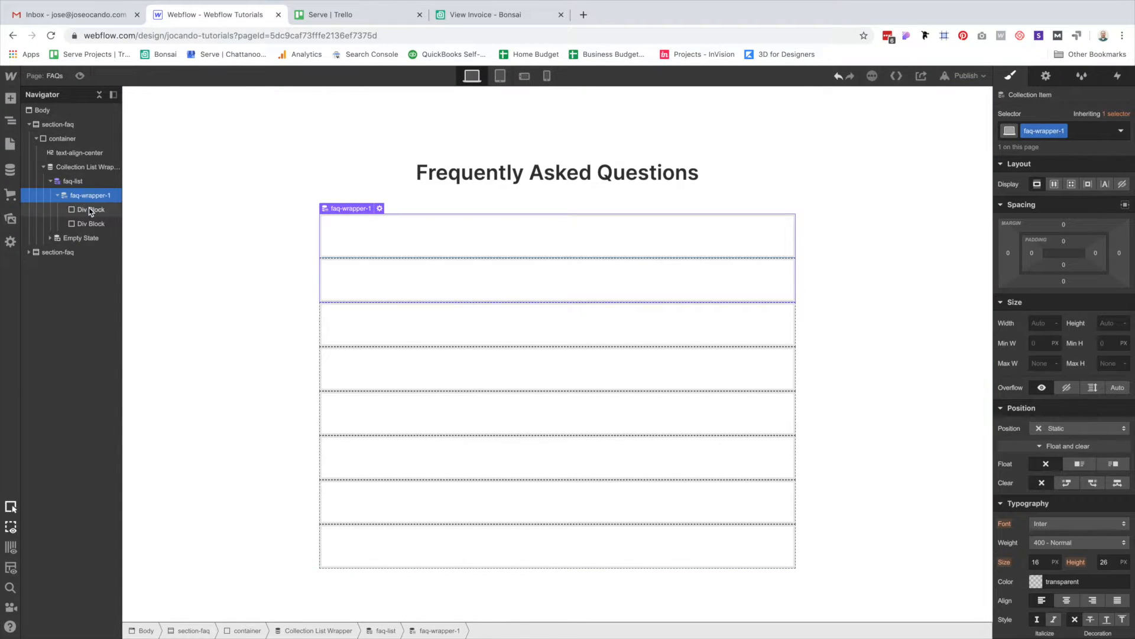
pyautogui.click(91, 210)
pyautogui.press('super+Return')
pyautogui.write('fa')
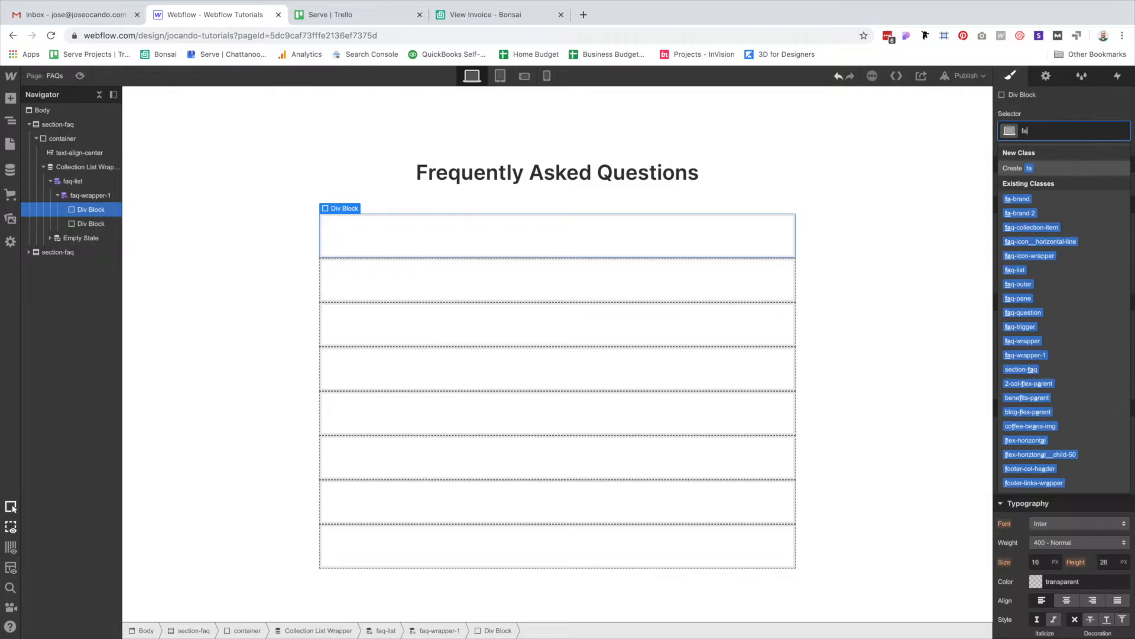
pyautogui.write('q-trigger-1')
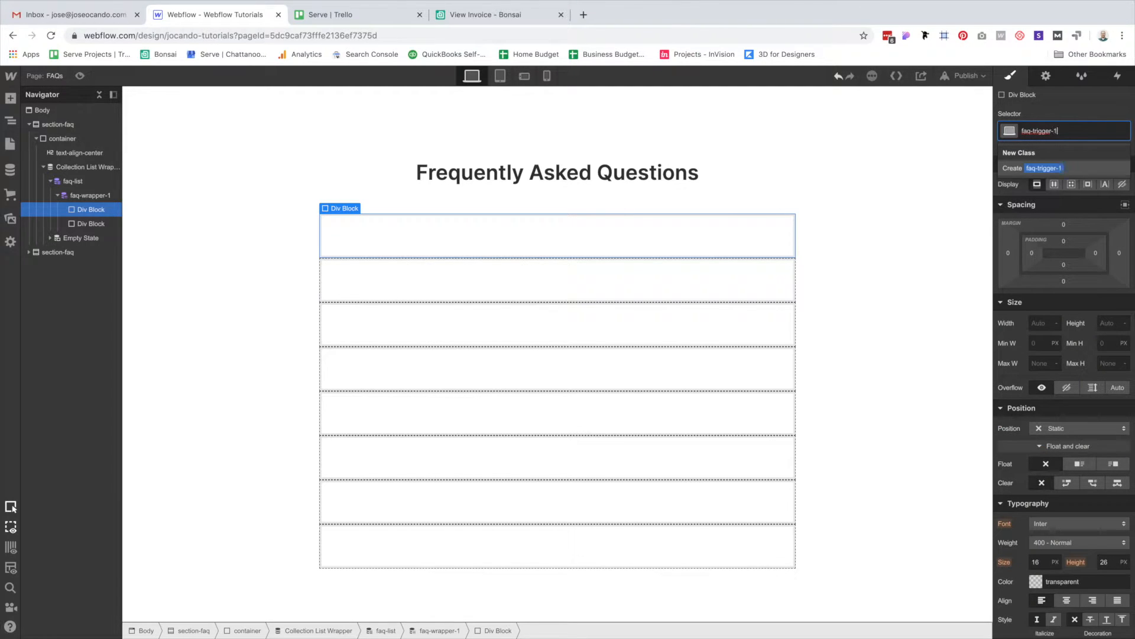
pyautogui.press('Return')
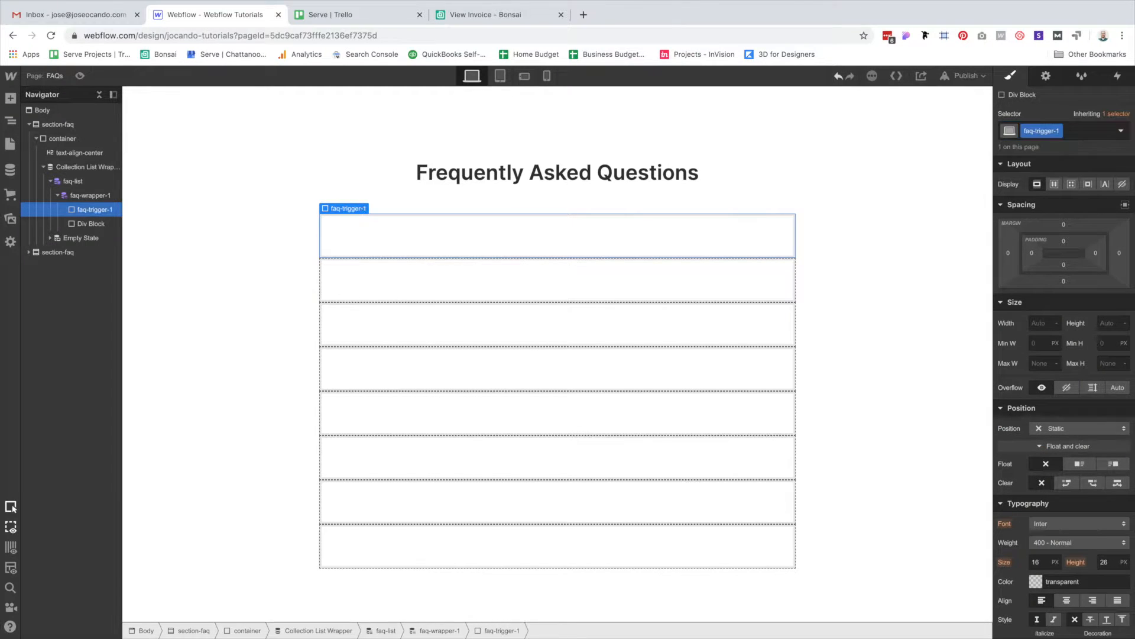
# Give the second Div Block the class faq-pane-1.
pyautogui.click(403, 300)
pyautogui.press('super+Return')
pyautogui.write('faq-pane')
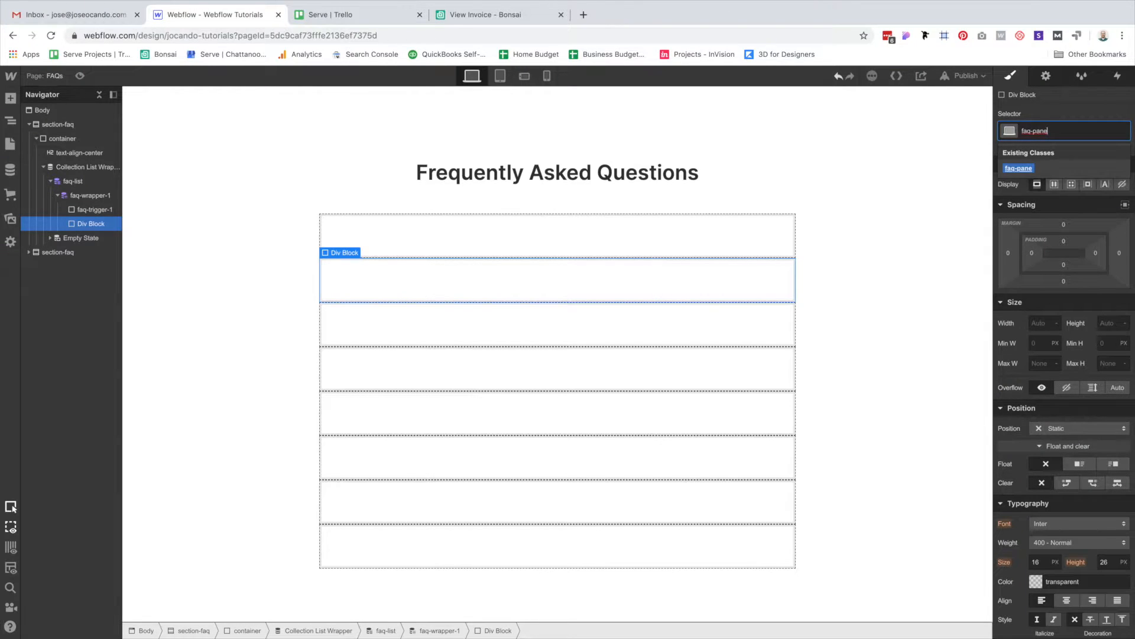
pyautogui.write('-1')
pyautogui.press('Return')
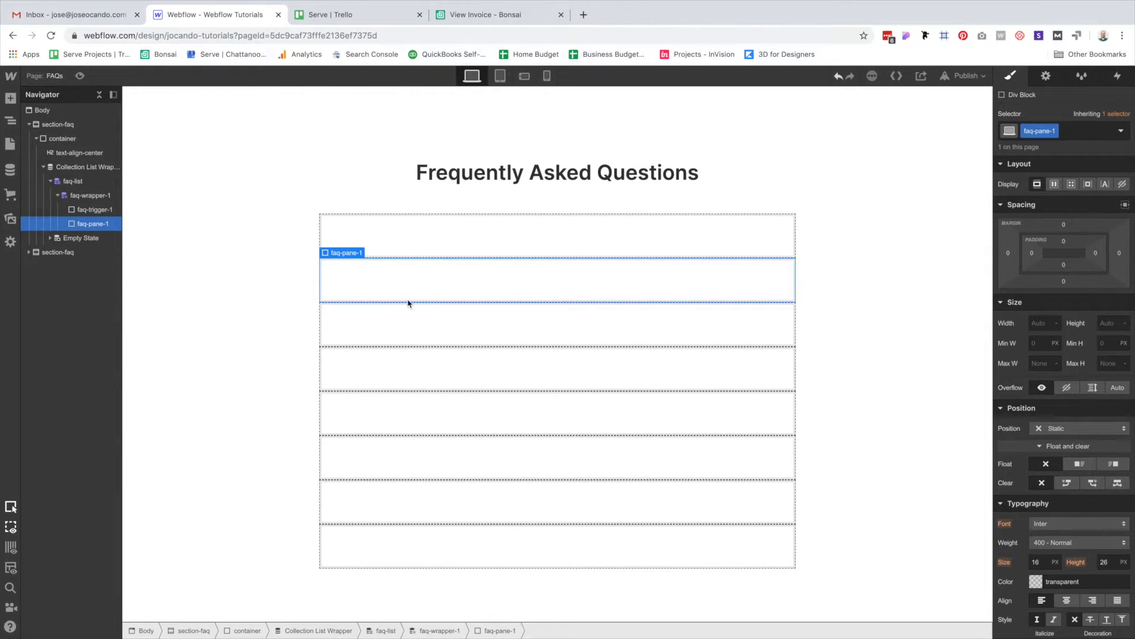
# Insert a Text Block inside faq-trigger-1.
pyautogui.click(401, 238)
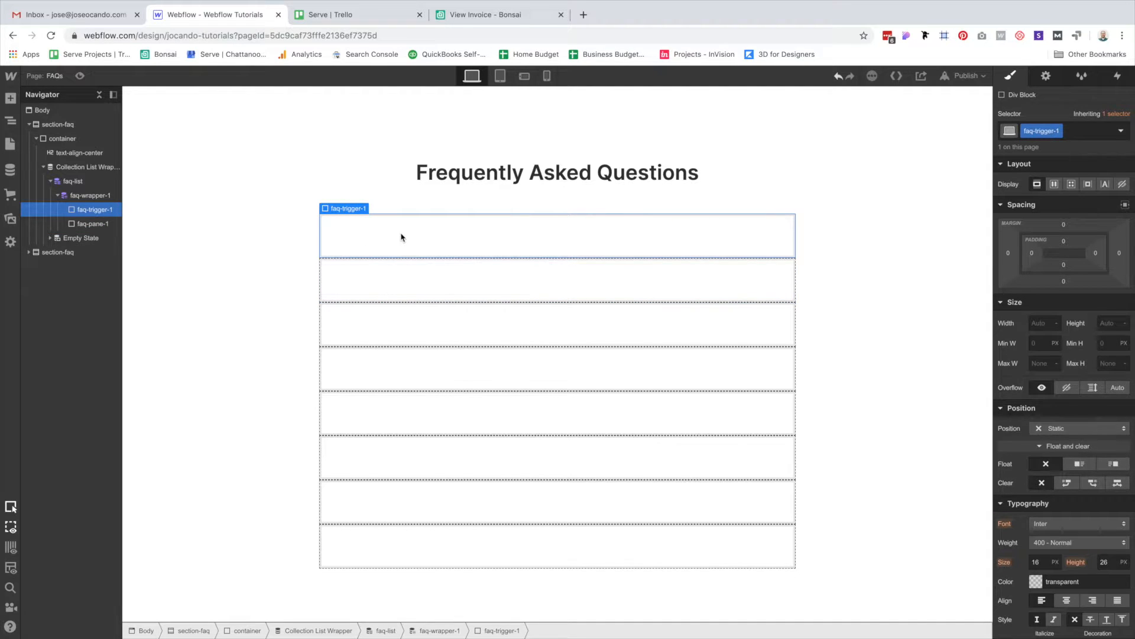
pyautogui.press('super+e')
pyautogui.write('tex')
pyautogui.press('Down')
pyautogui.press('Return')
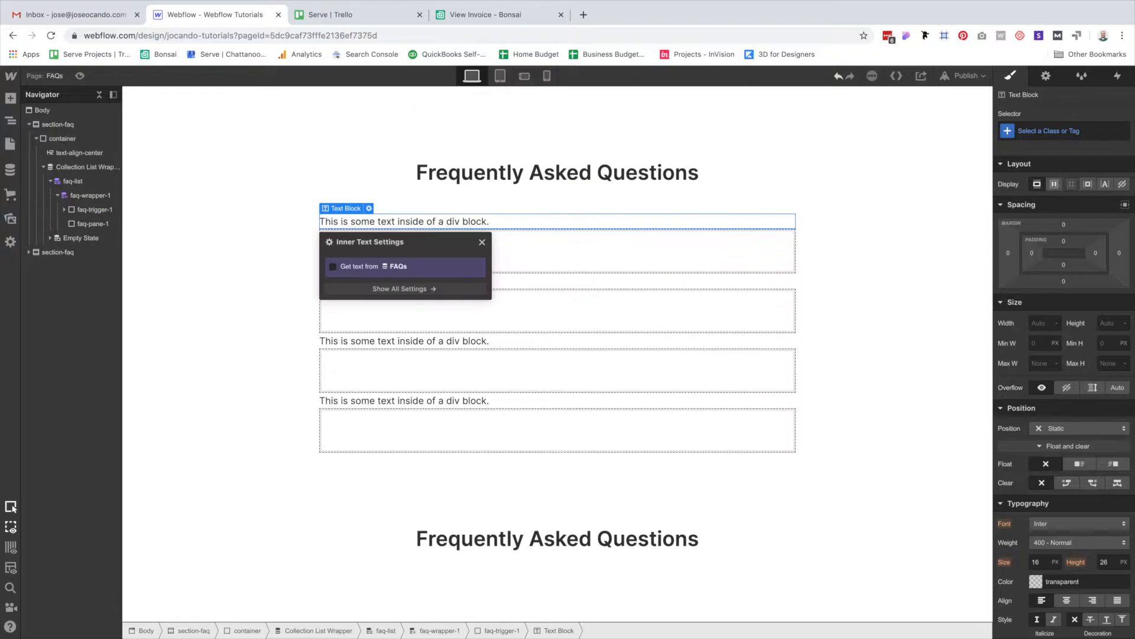
# Paste a copy of the Text Block into faq-pane-1.
pyautogui.click(90, 224)
pyautogui.press('super+v')
pyautogui.click(588, 225)
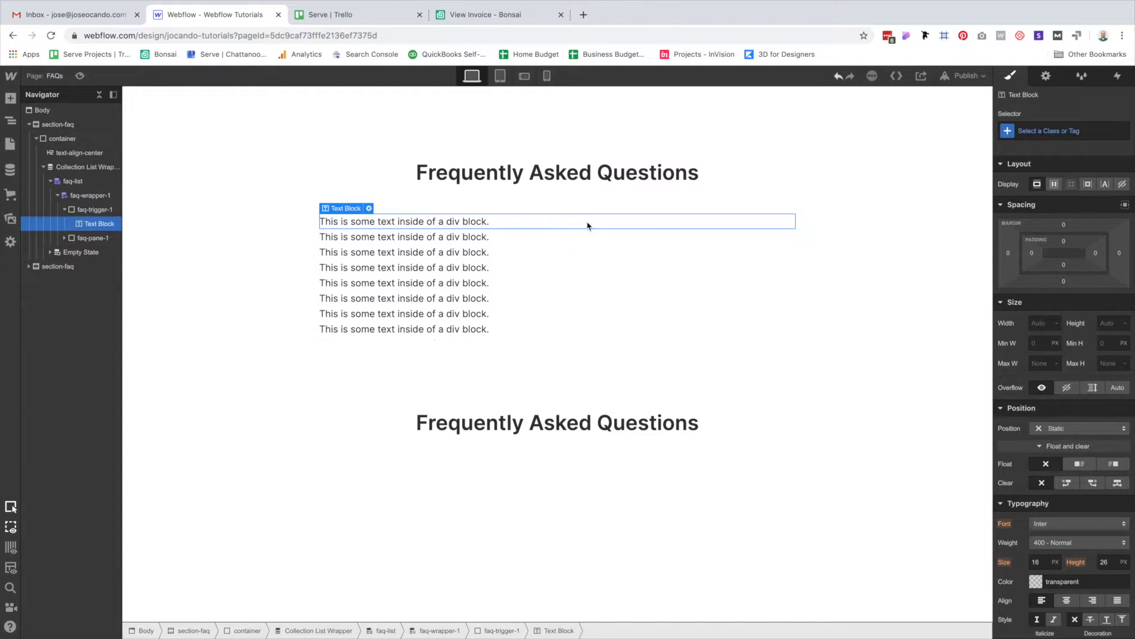
# Add a Div Block with class faq-button inside faq-trigger-1.
pyautogui.press('super+e')
pyautogui.write('d')
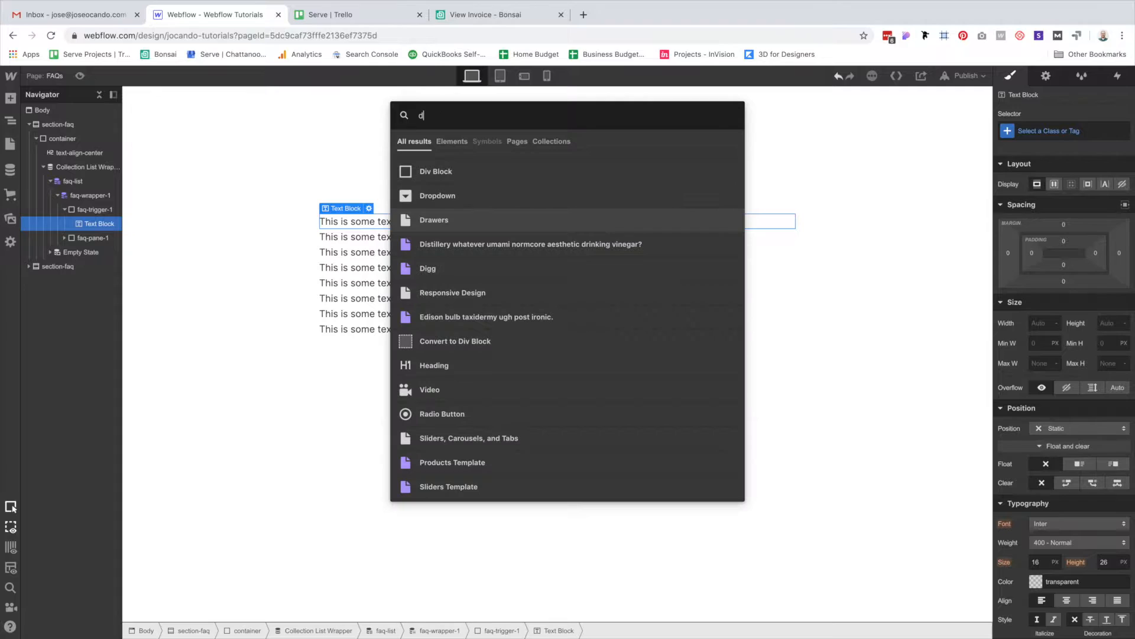
pyautogui.press('Return')
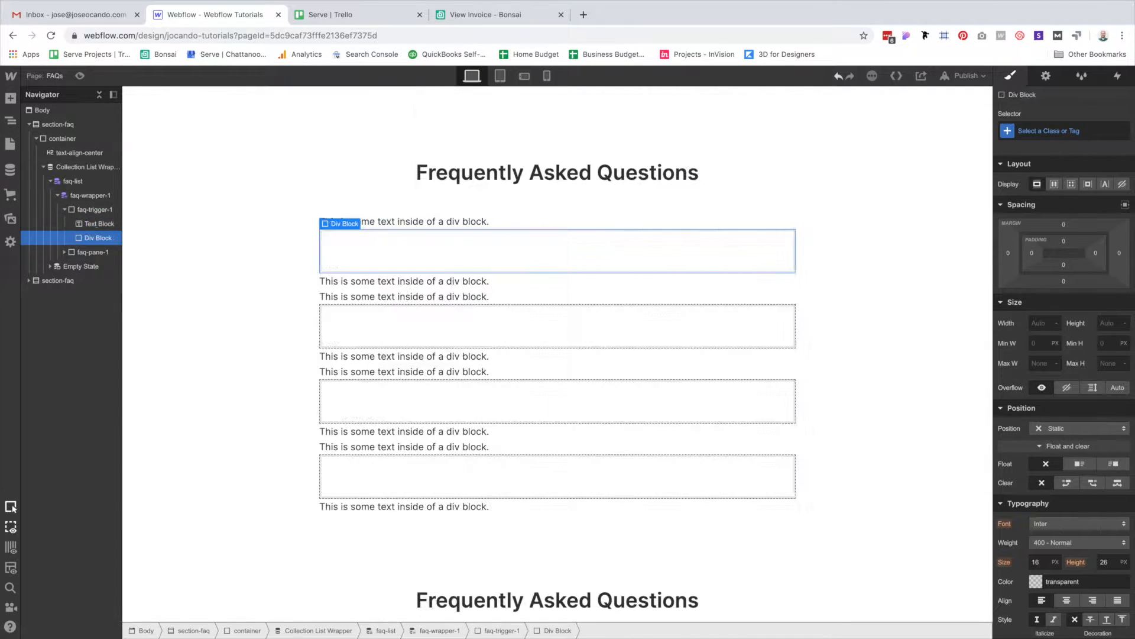
pyautogui.press('super+Return')
pyautogui.write('faq-button')
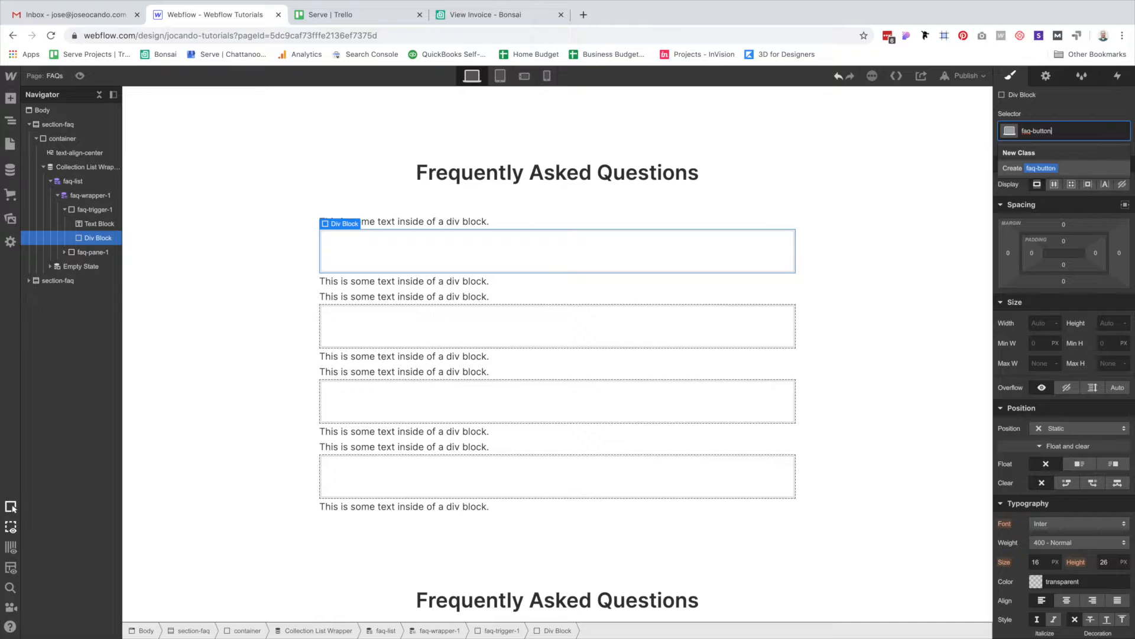
pyautogui.press('Return')
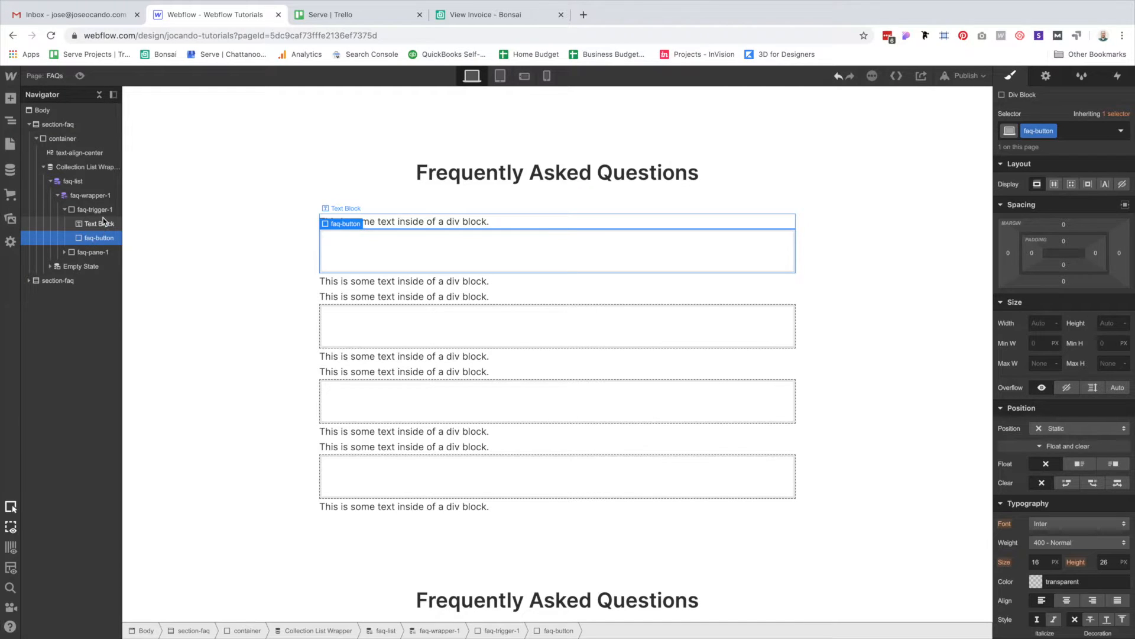
# Check the mockup row's fill colour and begin editing faq-wrapper-1's background colour.
pyautogui.click(91, 195)
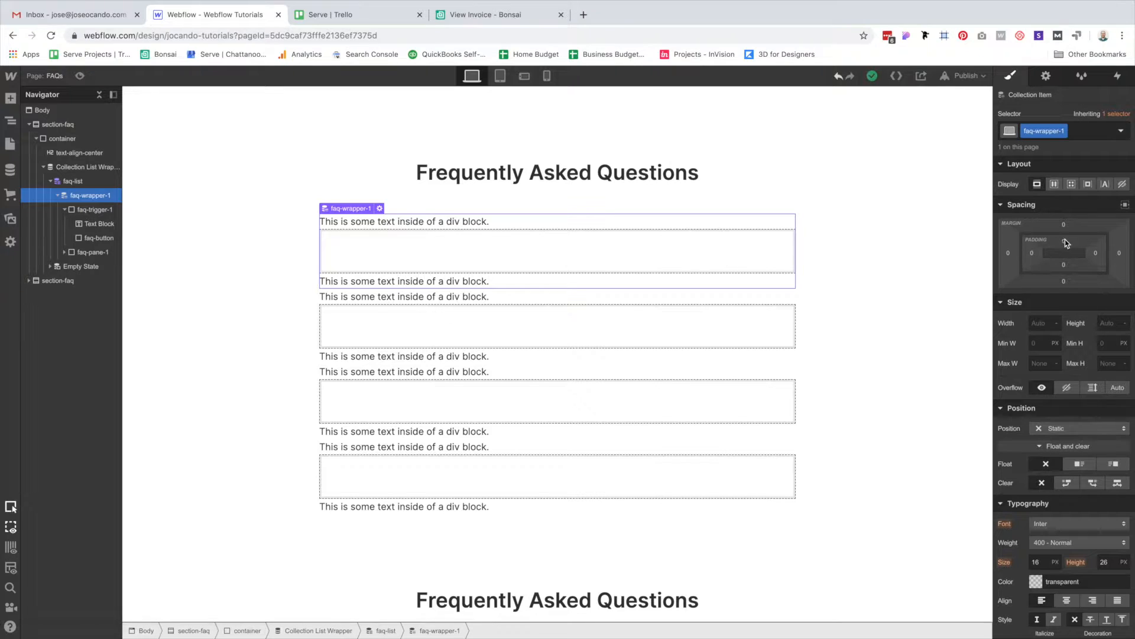
pyautogui.scroll(-5, 1079, 260)
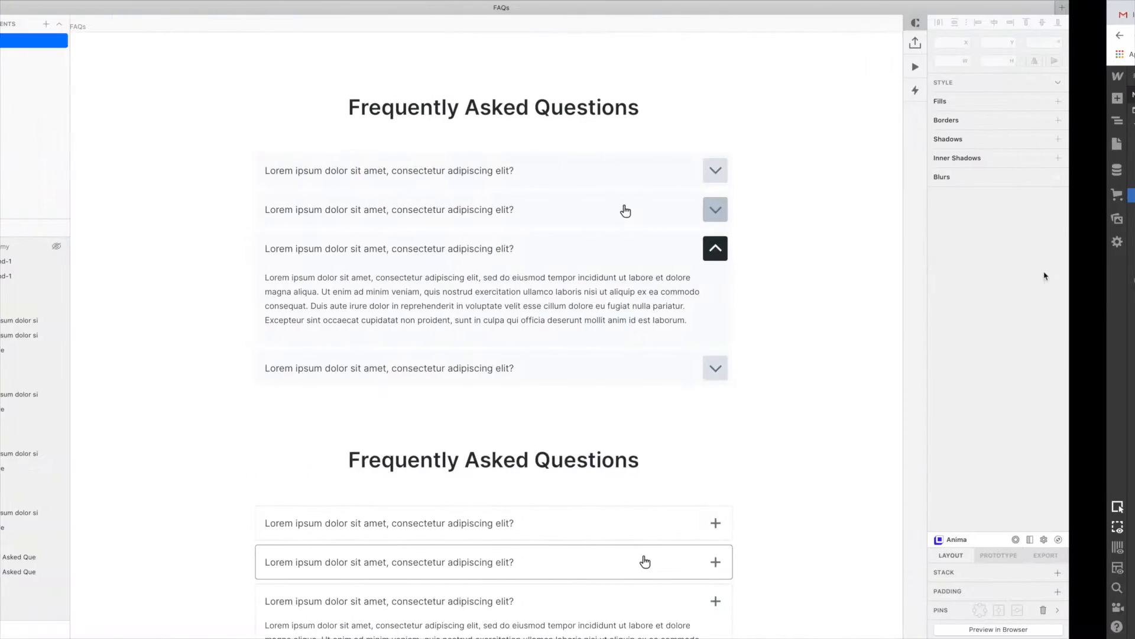
pyautogui.click(746, 165)
pyautogui.click(1084, 331)
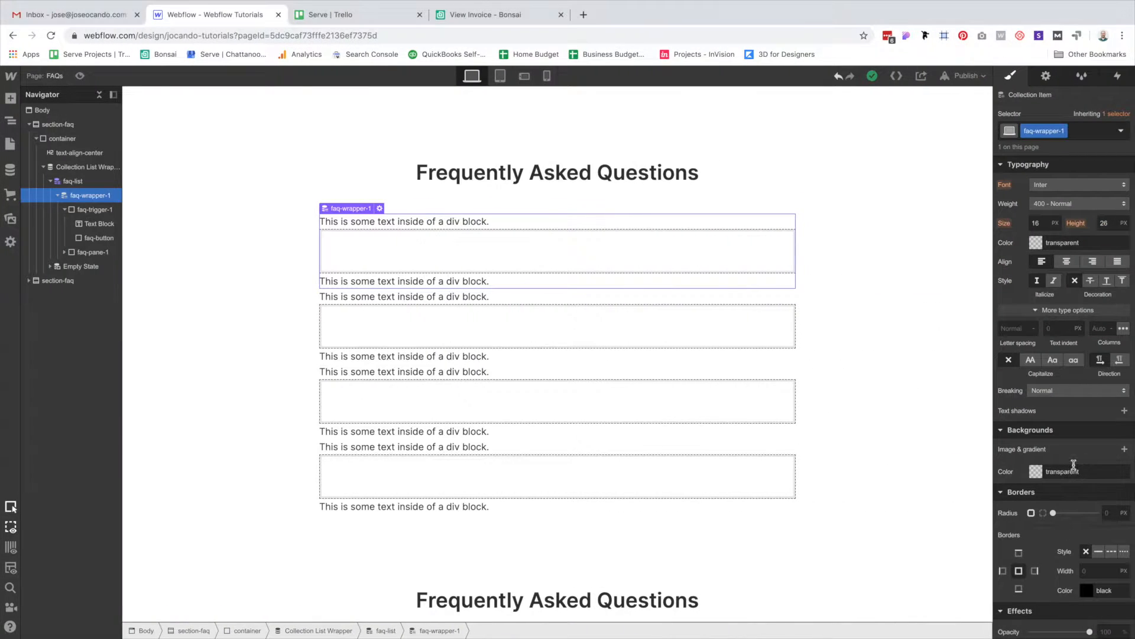
pyautogui.click(1074, 468)
# Give faq-wrapper-1 a #f8fafc background, 8px padding and 16px left padding.
pyautogui.press('super+v')
pyautogui.press('Return')
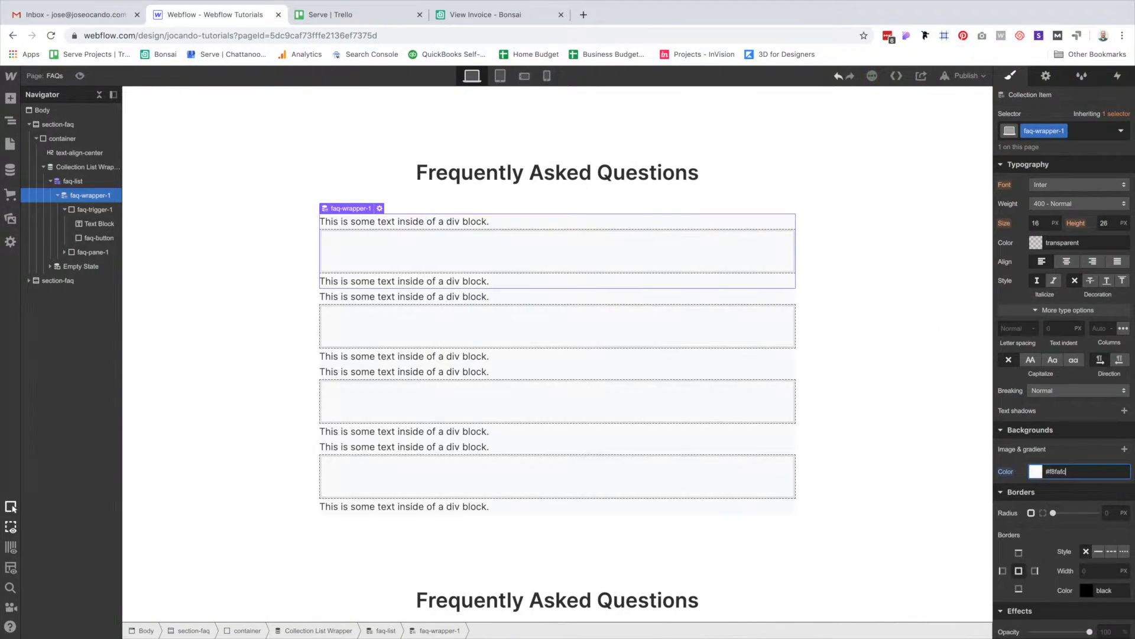
pyautogui.scroll(6, 1087, 387)
pyautogui.moveTo(1072, 247); pyautogui.dragTo(1069, 260)
pyautogui.click(1034, 256)
pyautogui.write('16')
pyautogui.press('Return')
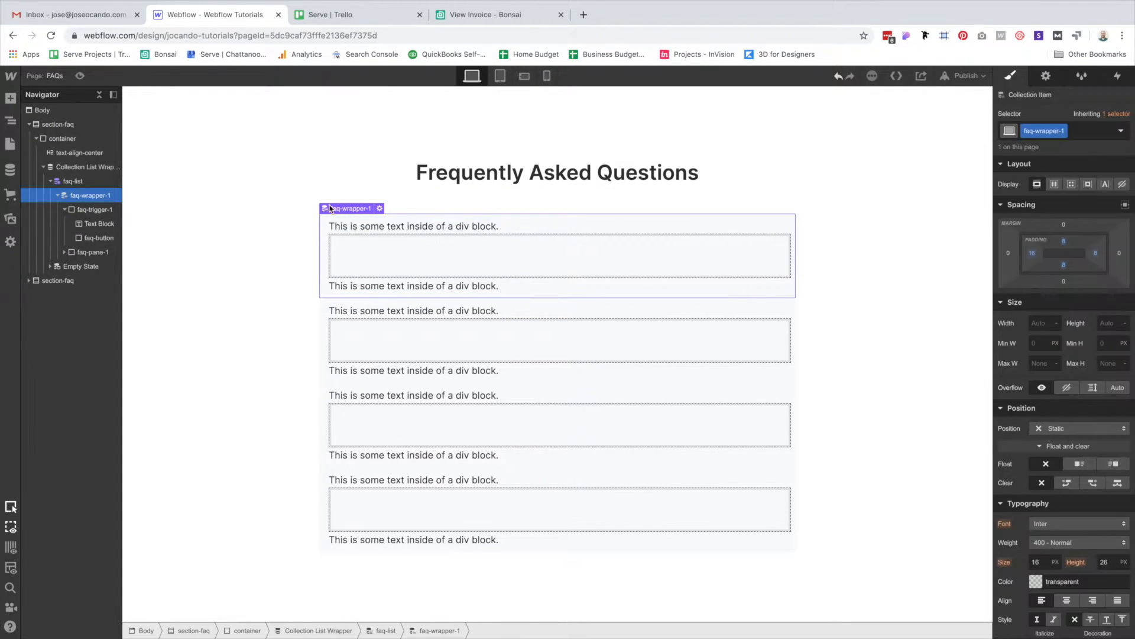
# Make faq-trigger-1 a flex row with centred alignment and Space Between justification.
pyautogui.click(260, 263)
pyautogui.click(482, 245)
pyautogui.click(432, 224)
pyautogui.press('Up')
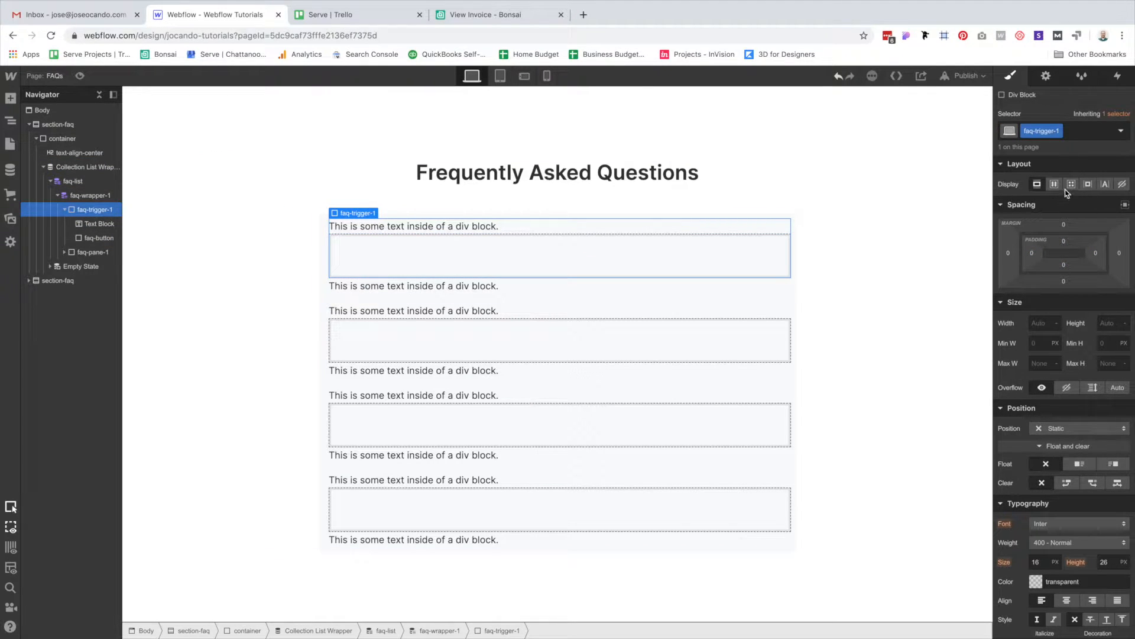
pyautogui.hotkey('ctrl', 'Left')
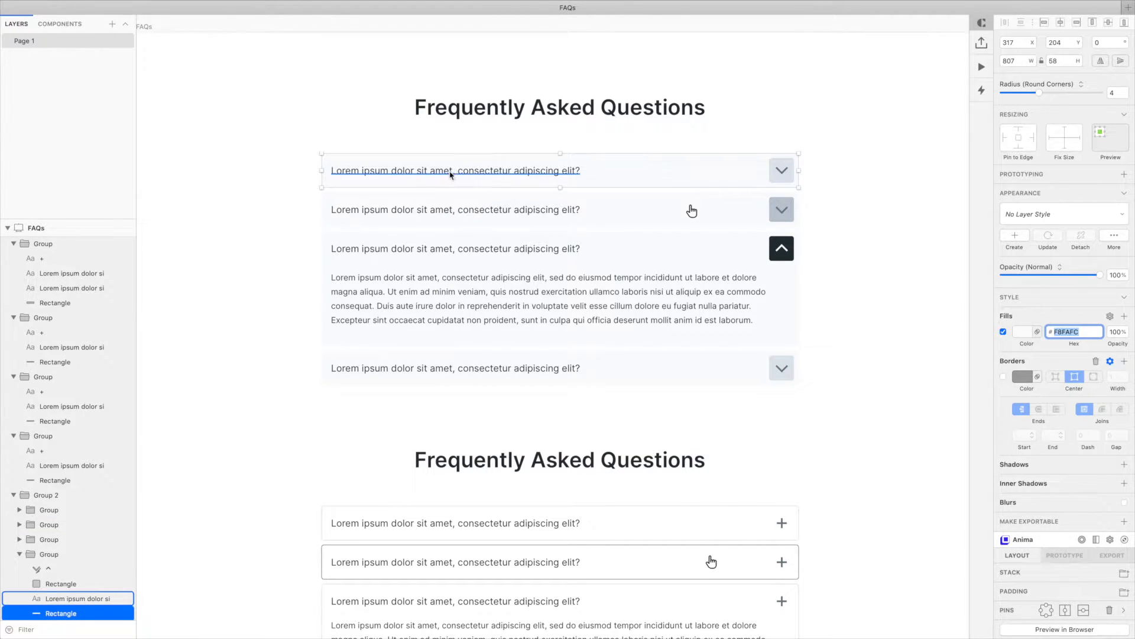
pyautogui.hotkey('ctrl', 'Right')
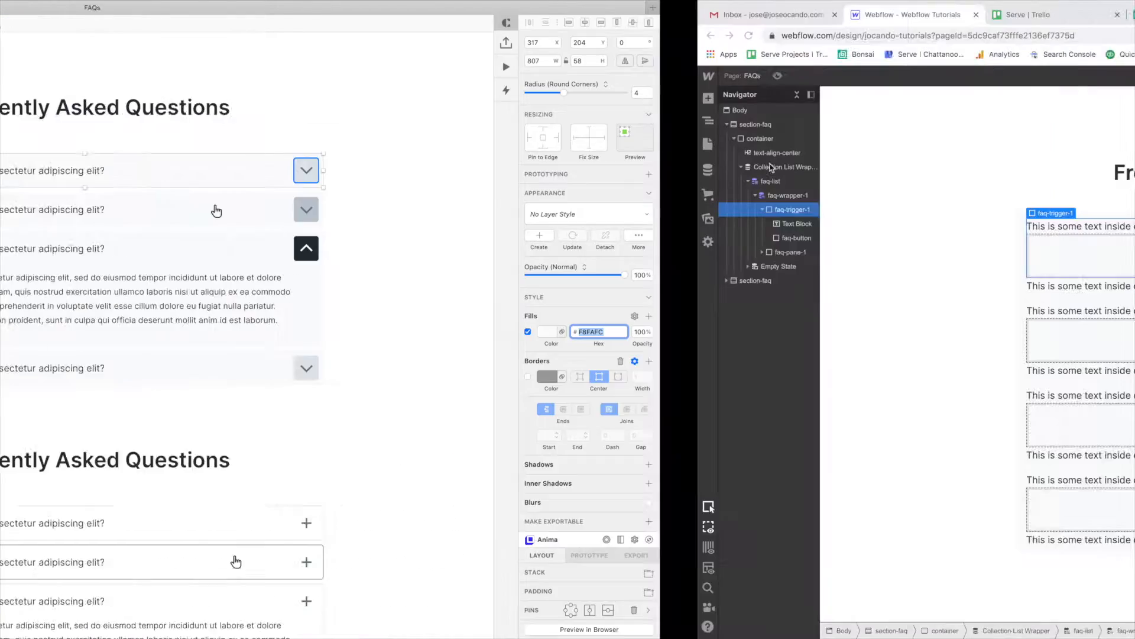
pyautogui.click(1054, 183)
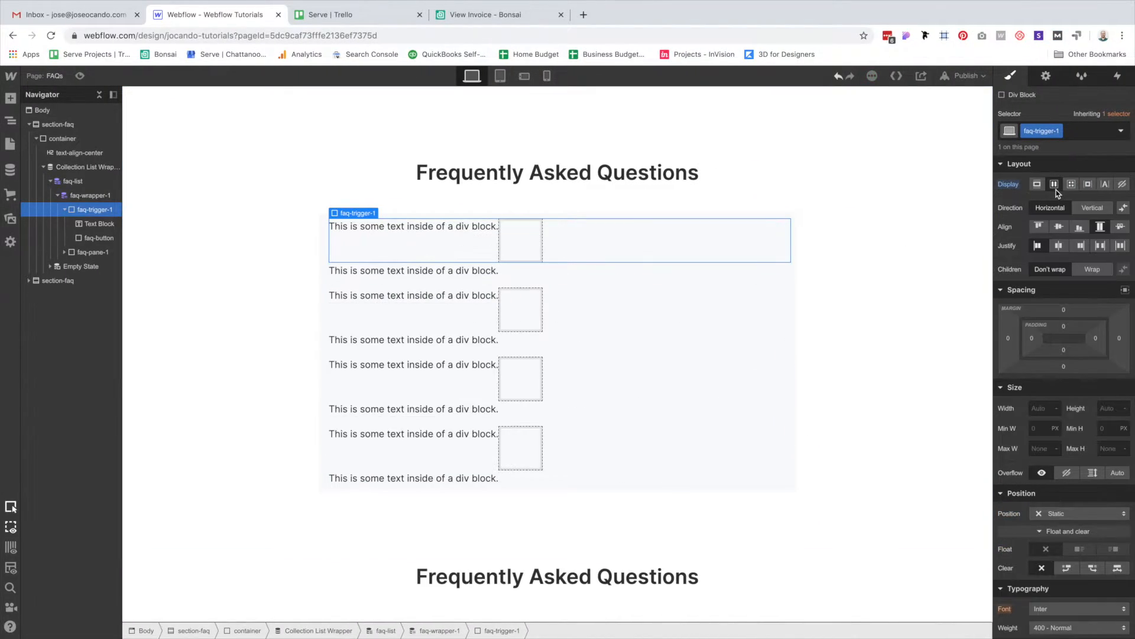
pyautogui.click(1059, 228)
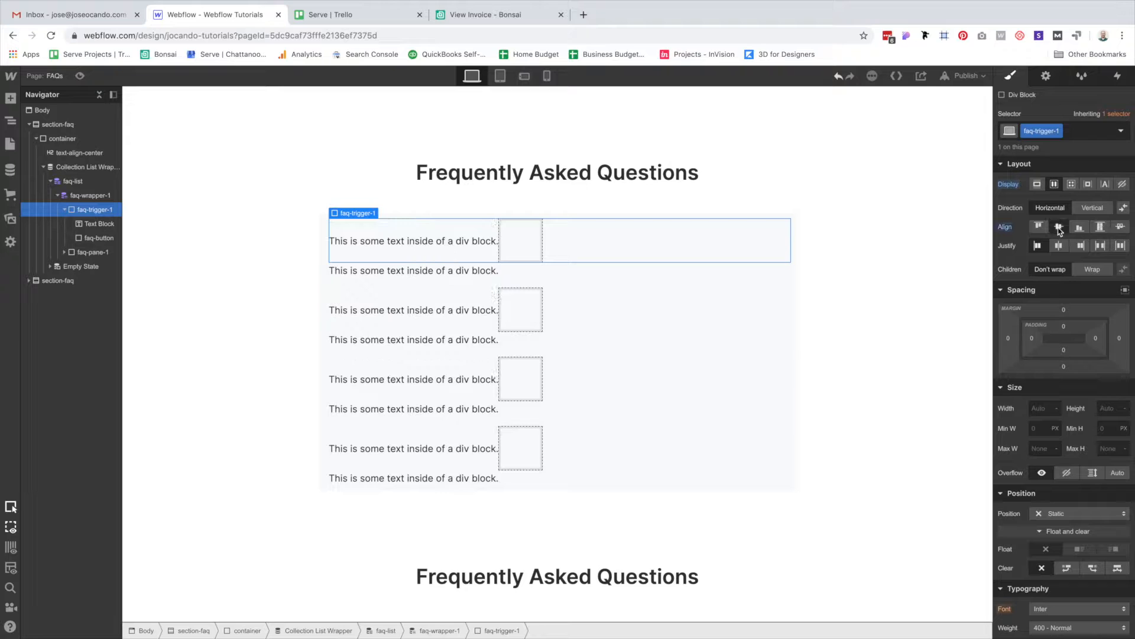
pyautogui.click(1101, 247)
# Set faq-button's width to 42px.
pyautogui.click(771, 242)
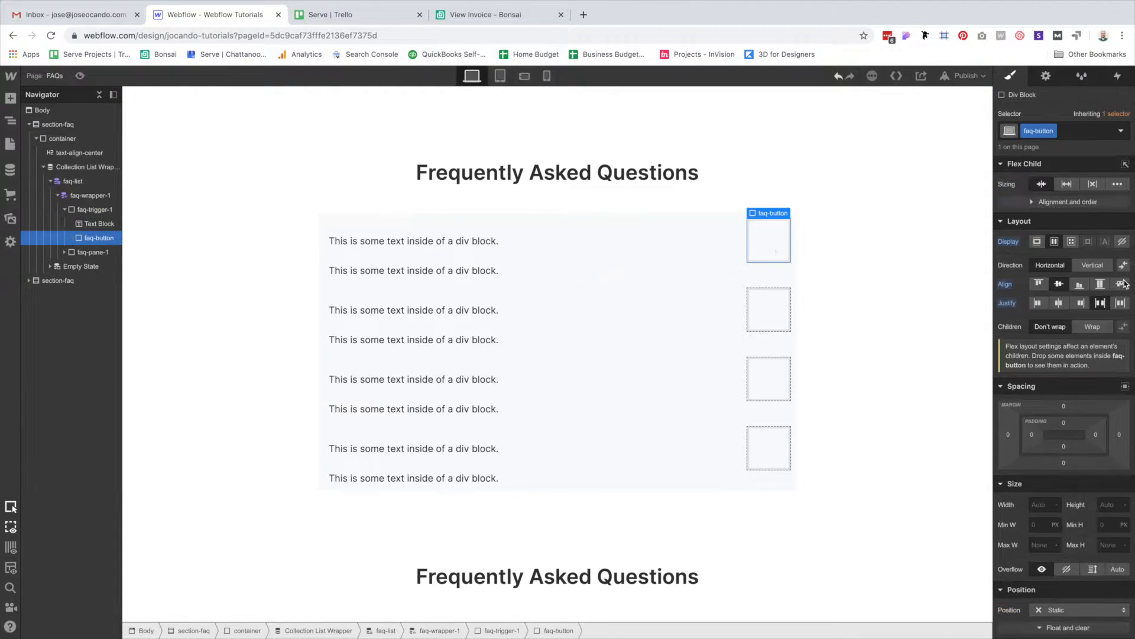
pyautogui.click(1042, 380)
pyautogui.write('4')
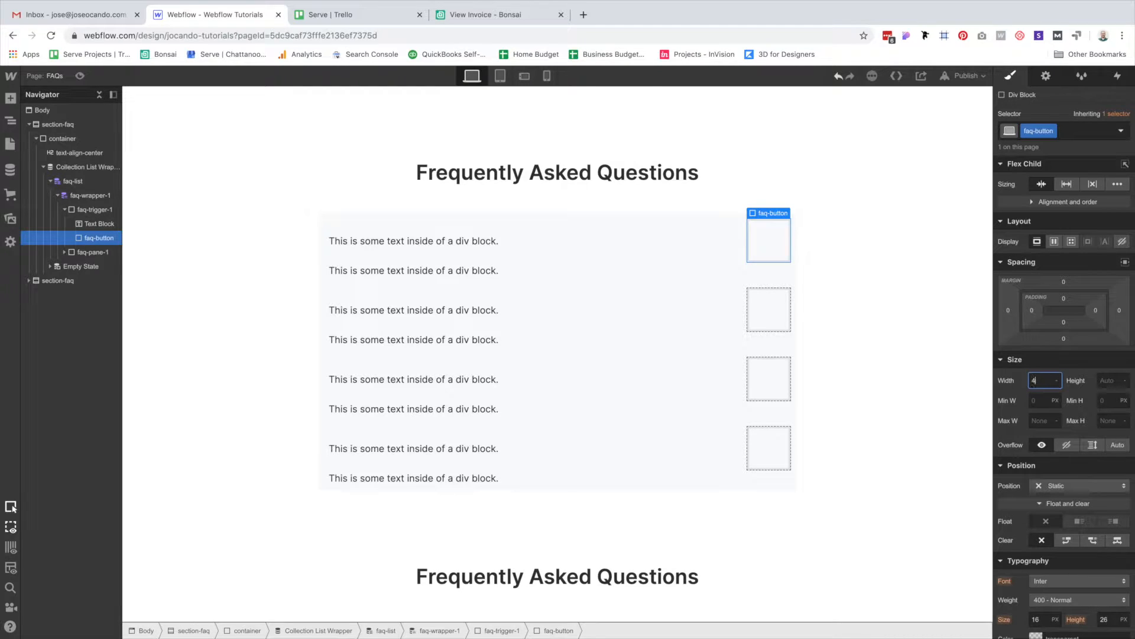
pyautogui.write('2')
pyautogui.press('Tab')
pyautogui.write('4')
pyautogui.click(925, 284)
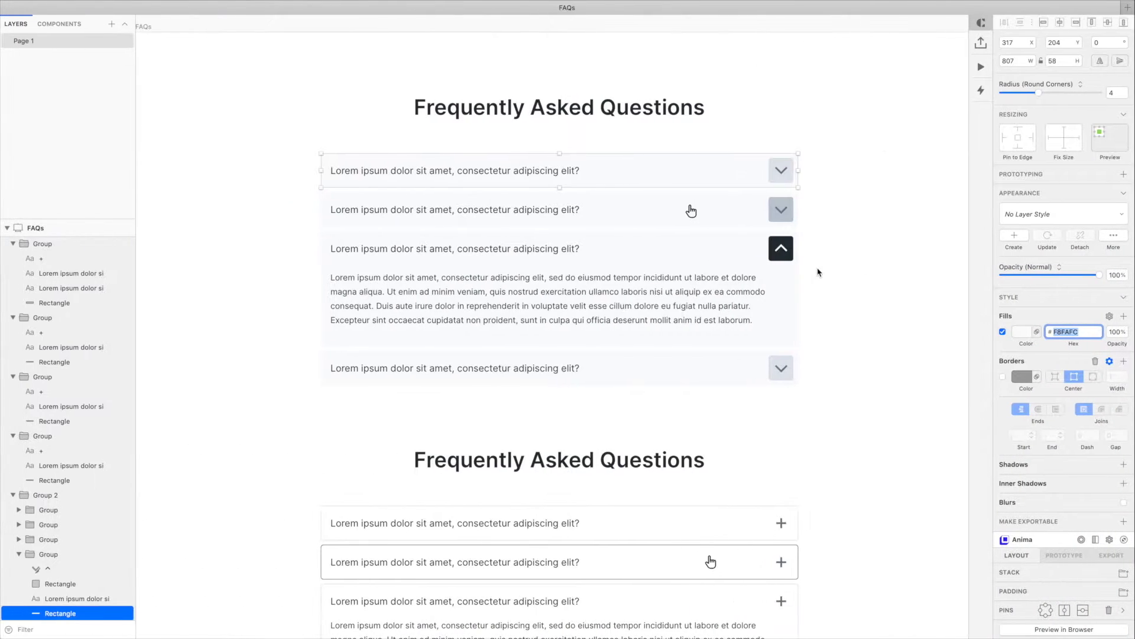
# Give faq-button a #dae1e7 background and a 4px corner radius.
pyautogui.click(781, 170)
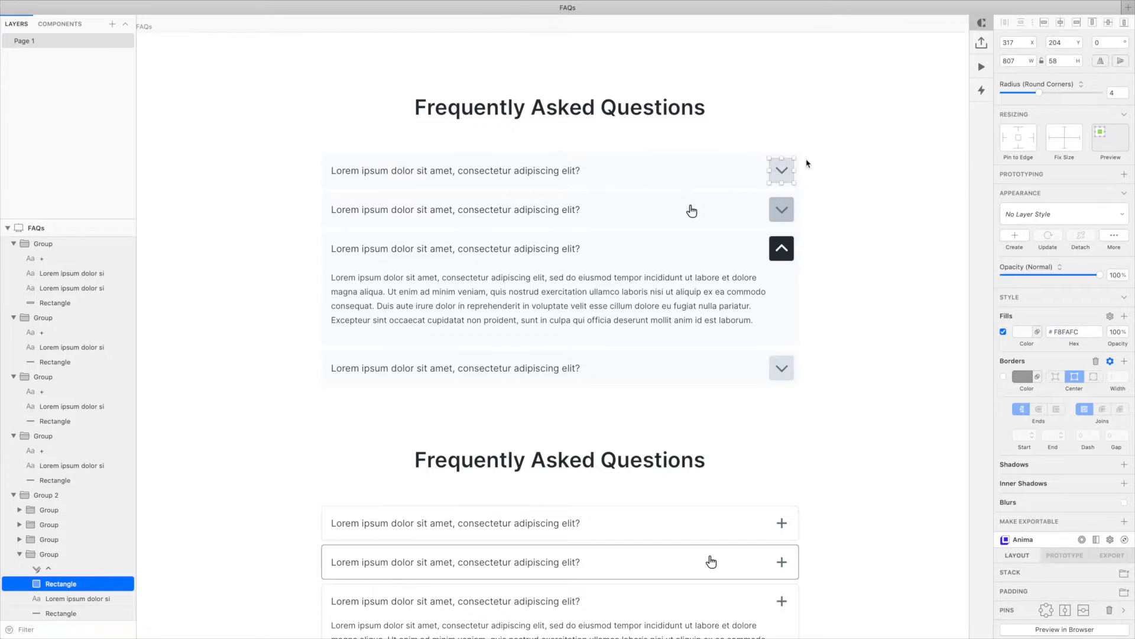
pyautogui.click(1069, 331)
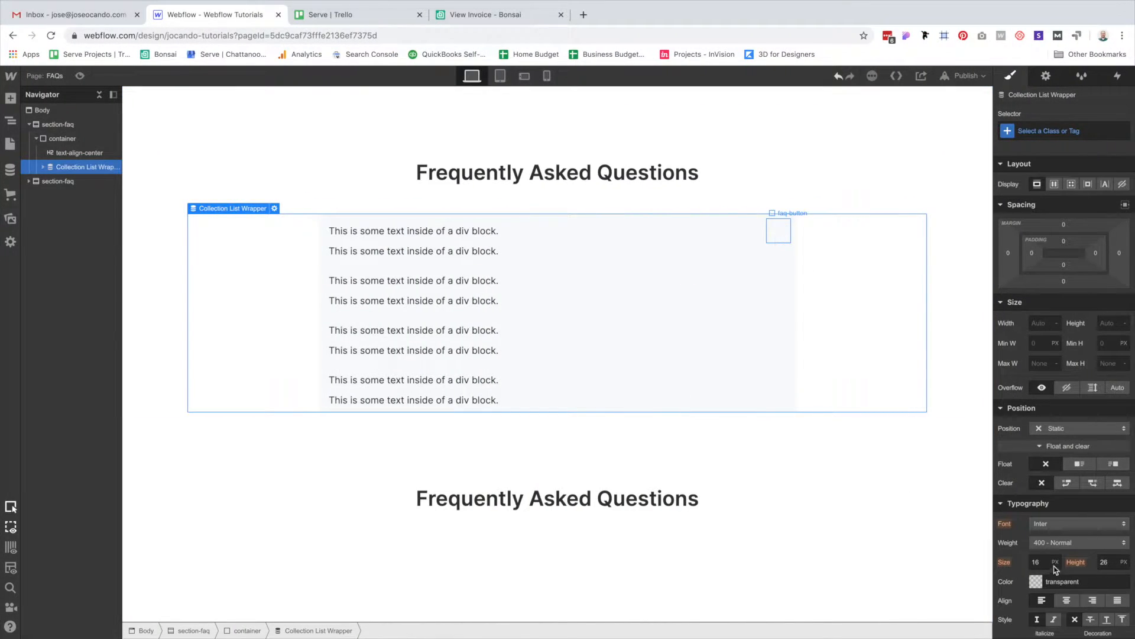
pyautogui.click(778, 232)
pyautogui.scroll(-3, 1083, 532)
pyautogui.scroll(-3, 1083, 536)
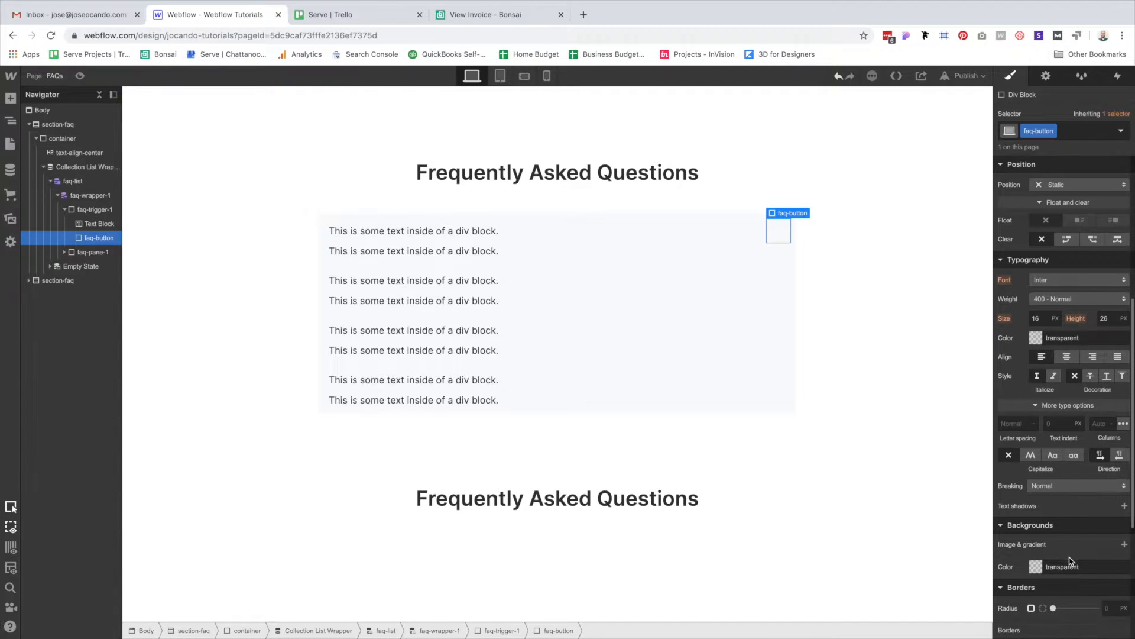
pyautogui.click(1073, 567)
pyautogui.write('#dae1e7')
pyautogui.click(1115, 607)
pyautogui.write('4')
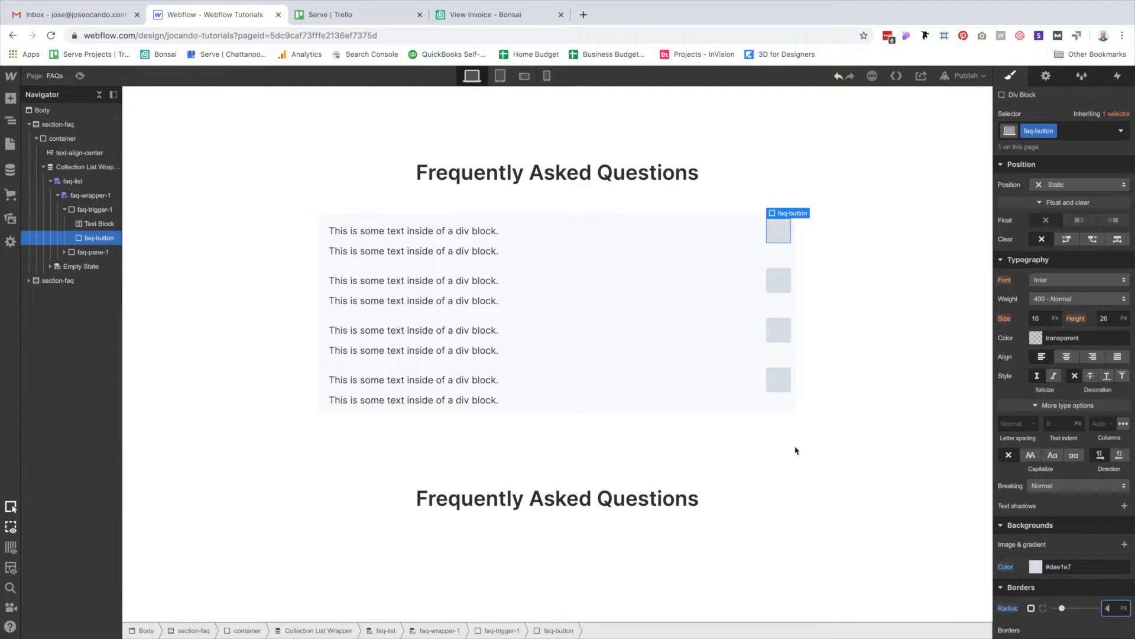
# Give faq-wrapper-1 a 4px corner radius and an 8px bottom margin.
pyautogui.click(561, 219)
pyautogui.click(560, 218)
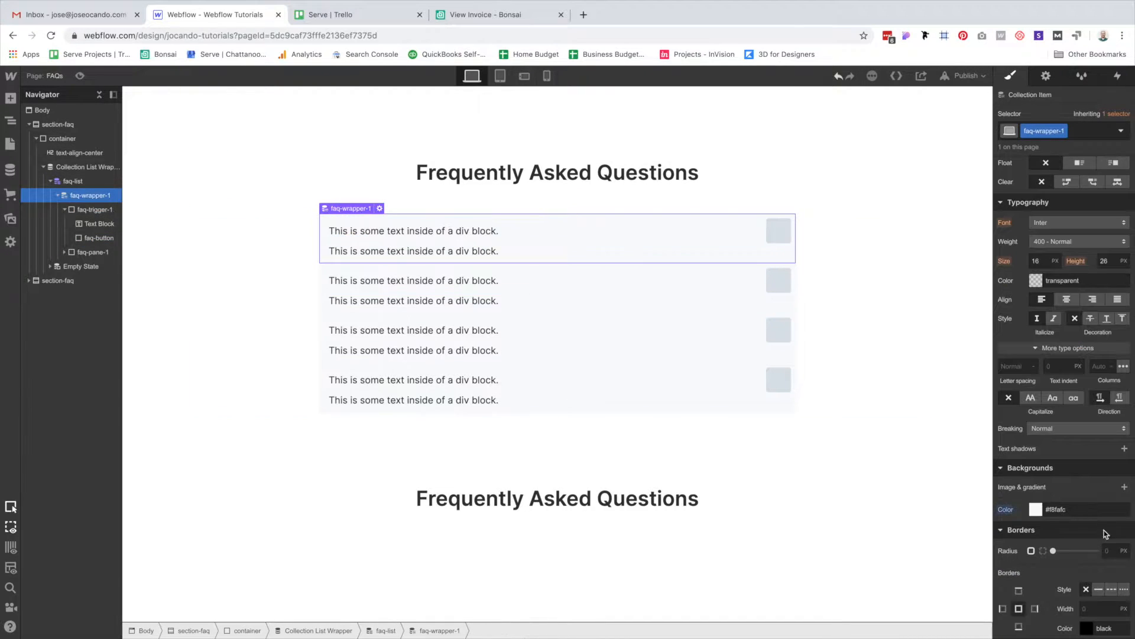
pyautogui.write('4')
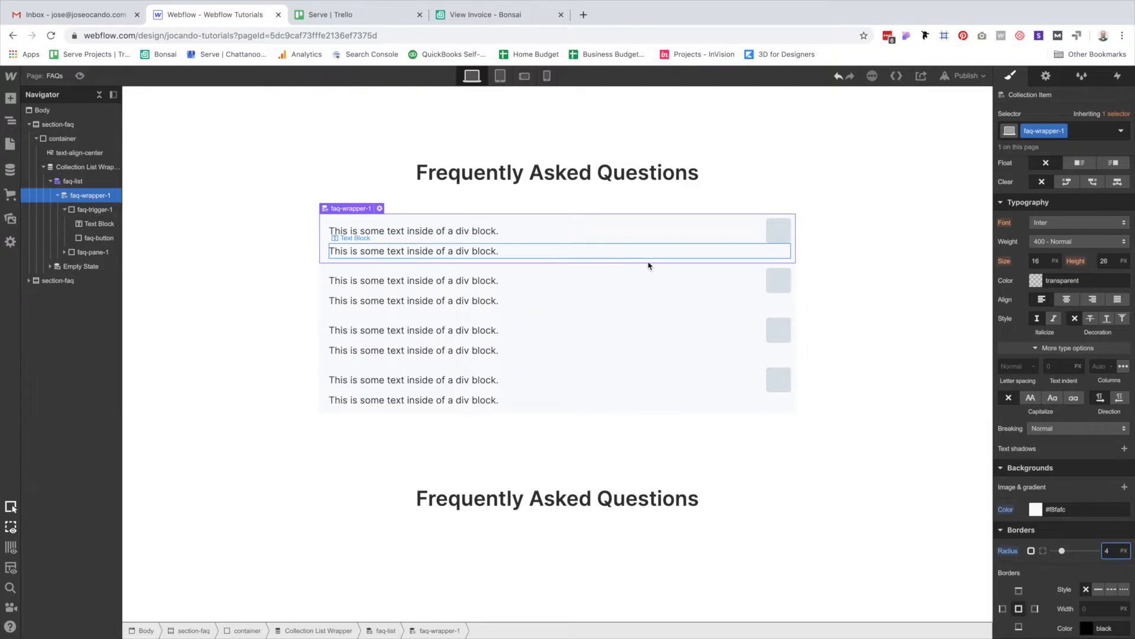
pyautogui.scroll(5, 1059, 278)
pyautogui.click(1064, 279)
pyautogui.write('8')
pyautogui.press('Return')
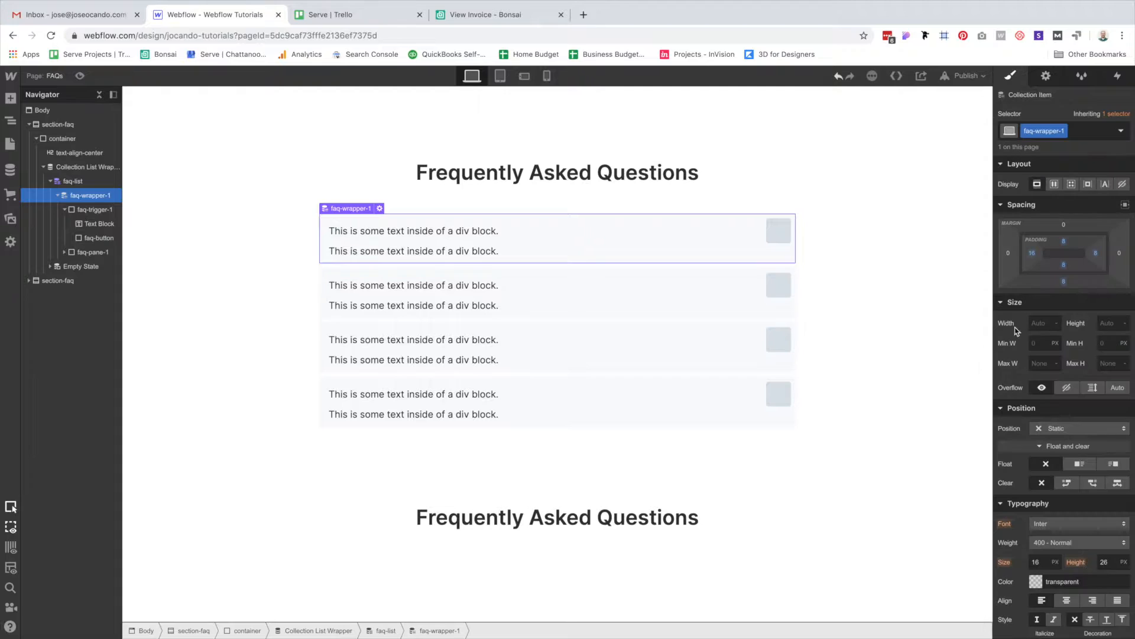
pyautogui.click(854, 374)
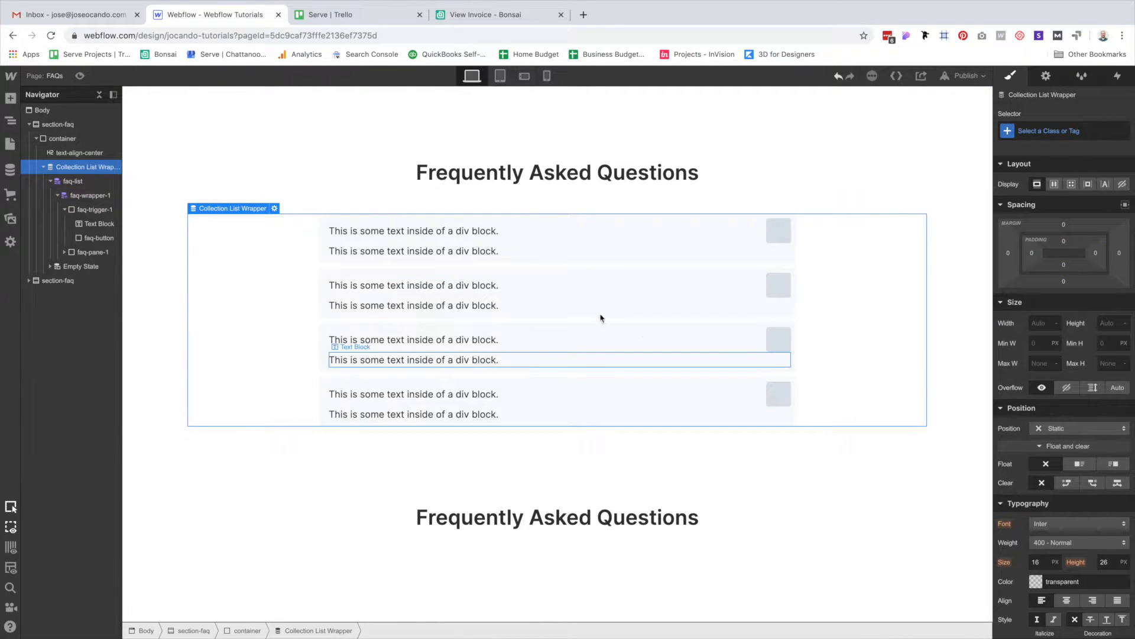
pyautogui.click(378, 232)
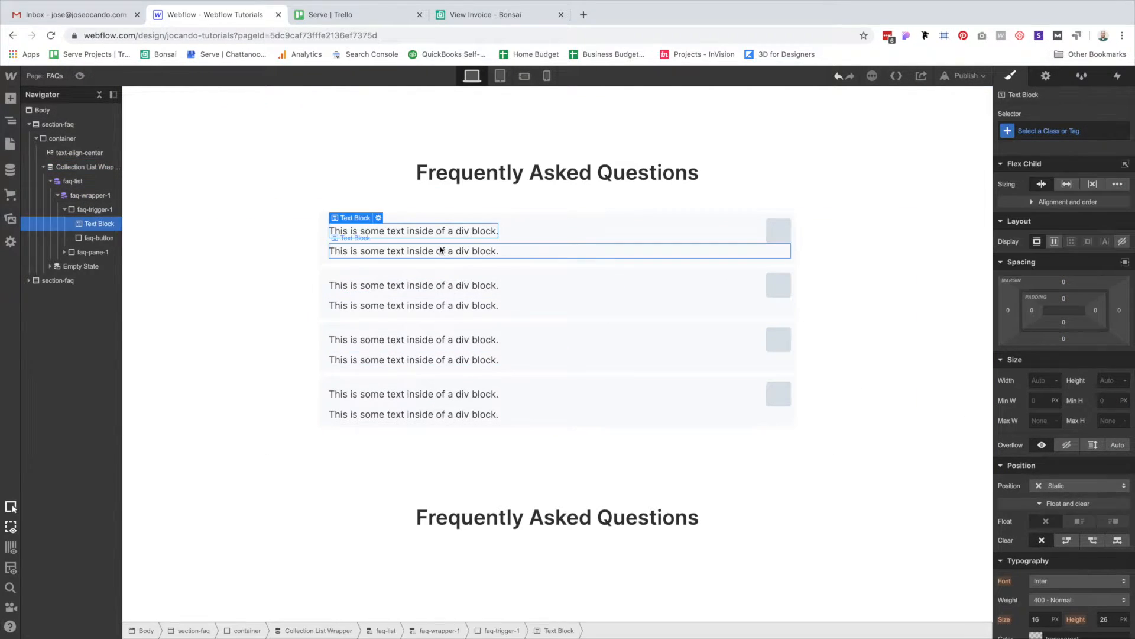
# Bind the question Text Block to the FAQs Question field.
pyautogui.click(378, 218)
pyautogui.click(377, 276)
pyautogui.click(371, 292)
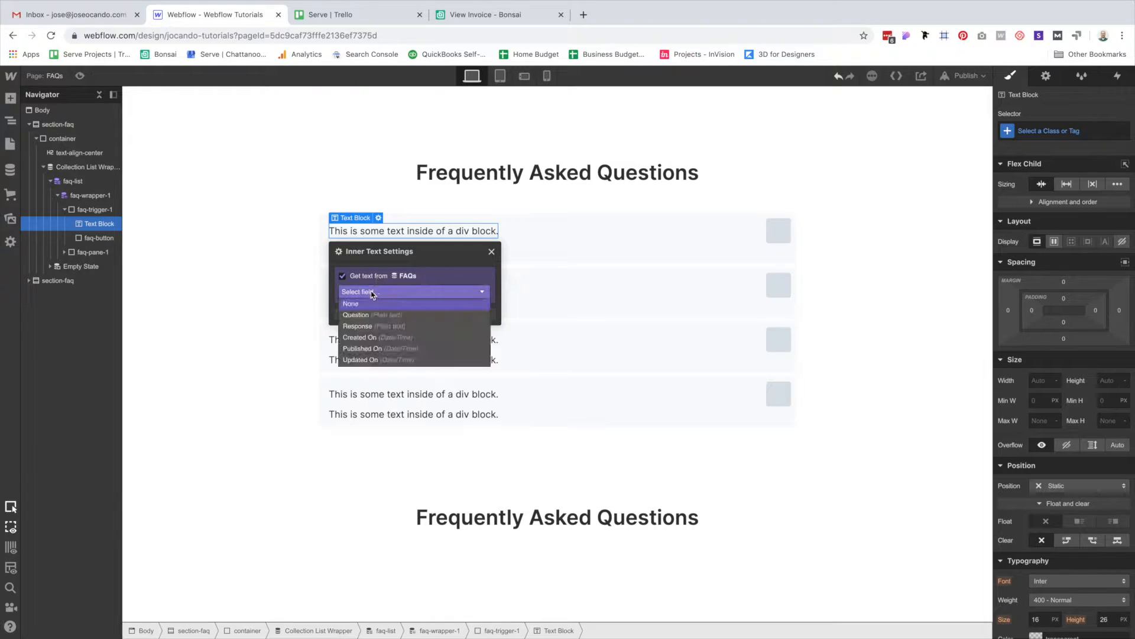
pyautogui.click(357, 315)
pyautogui.click(377, 251)
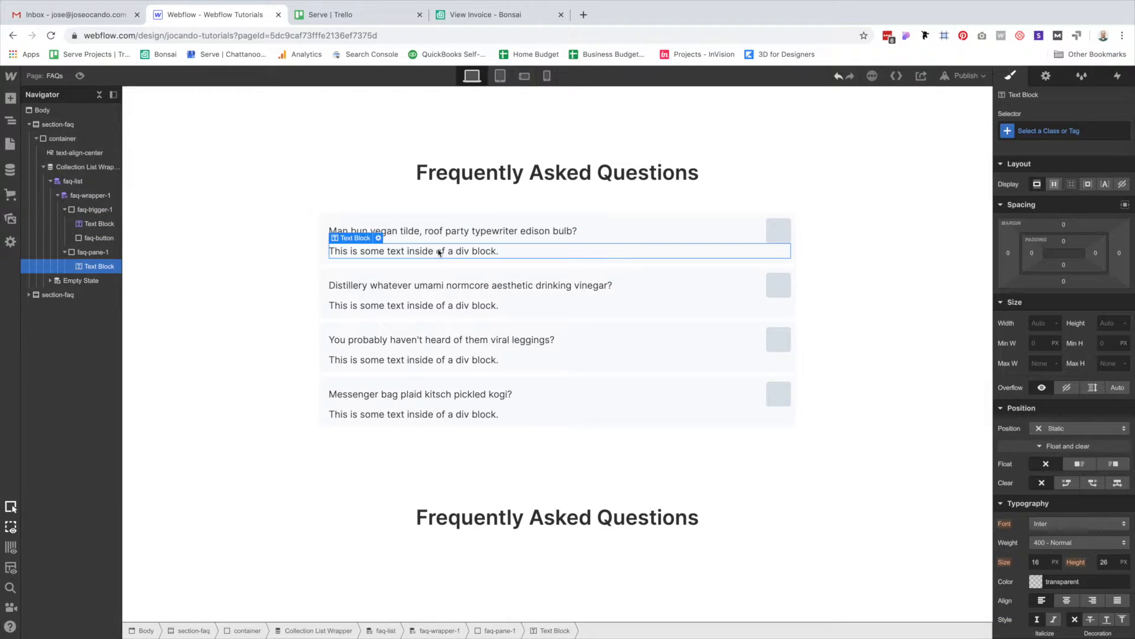
# Bind the answer Text Block to the FAQs Response field.
pyautogui.click(379, 238)
pyautogui.click(385, 296)
pyautogui.click(388, 313)
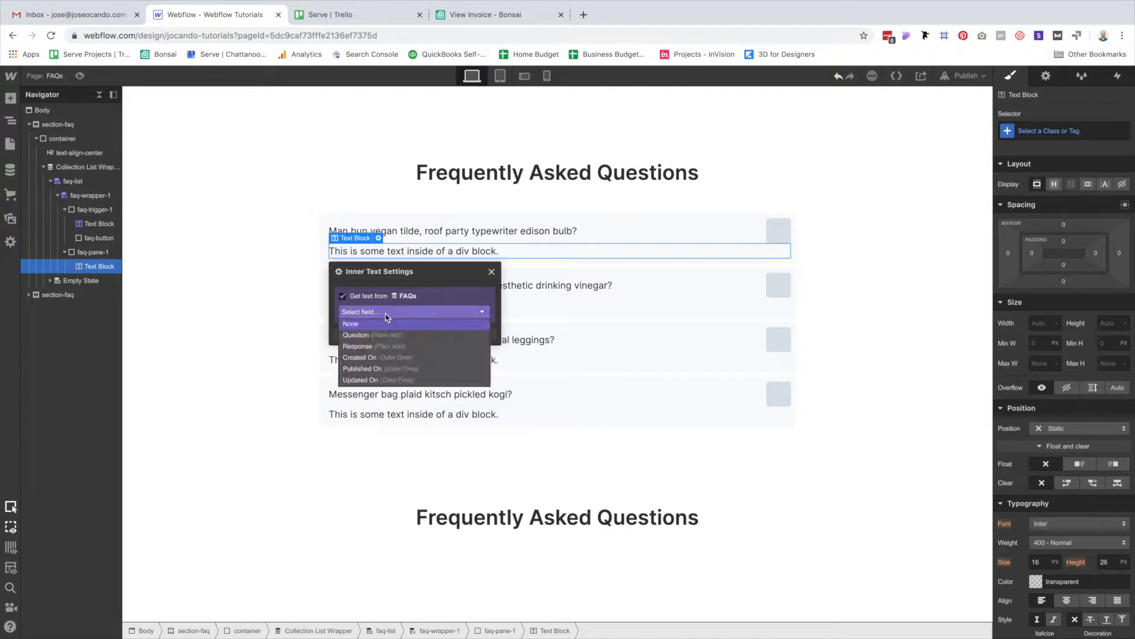
pyautogui.click(378, 347)
pyautogui.click(211, 297)
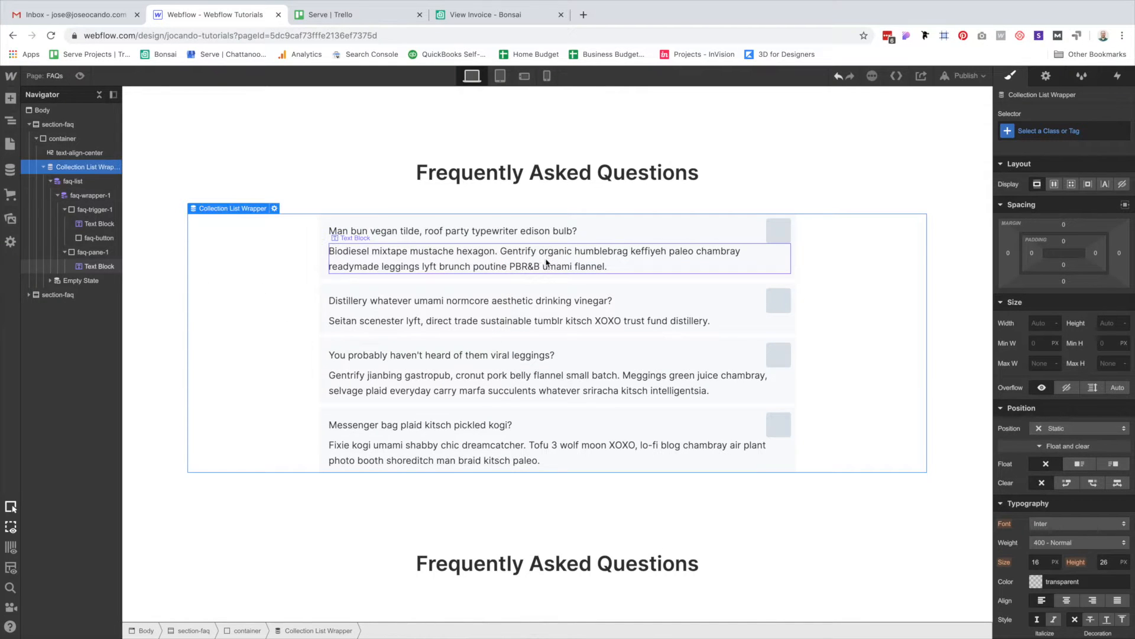
pyautogui.click(547, 263)
pyautogui.press('super+Return')
# Give the FAQ answer the class p2 plus the combo class faq-response.
pyautogui.write('o2')
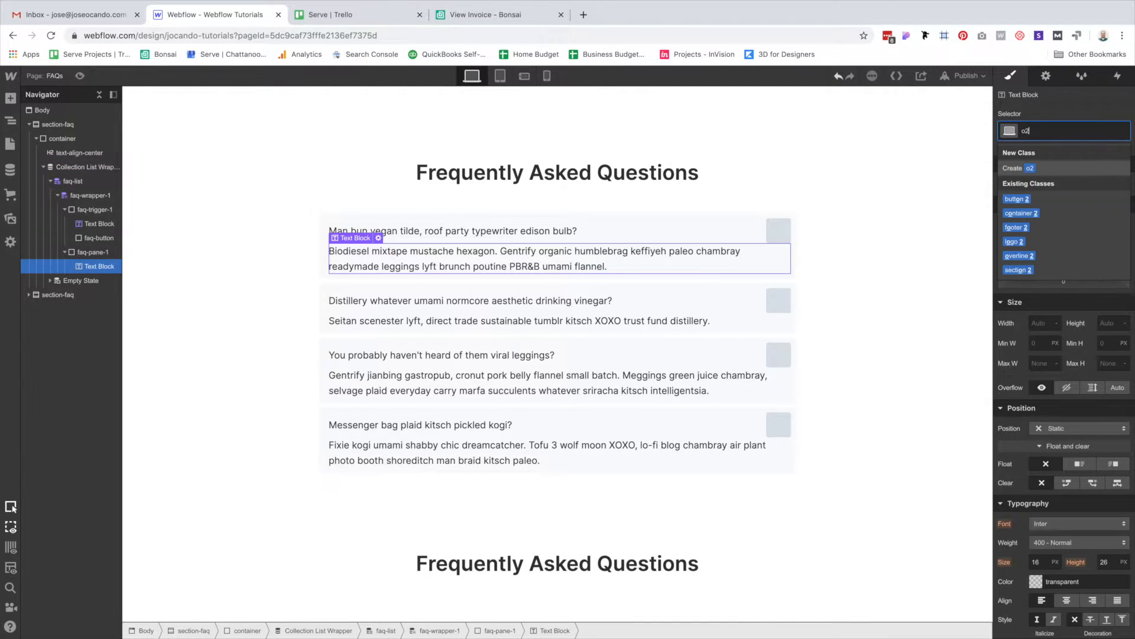
pyautogui.press('BackSpace')
pyautogui.press('BackSpace')
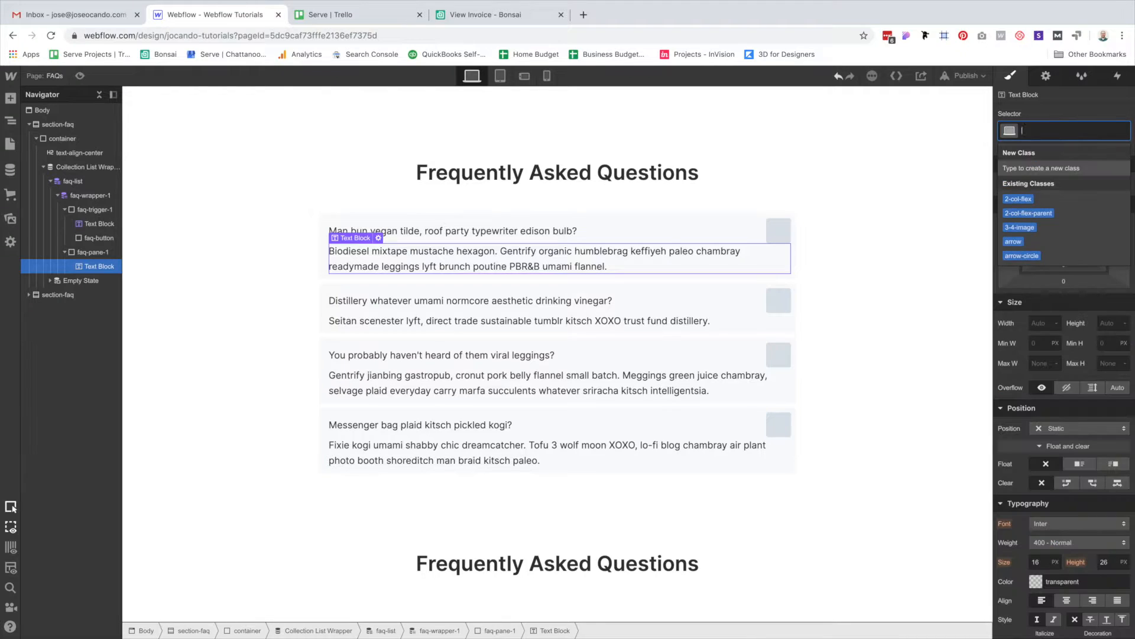
pyautogui.write('p2')
pyautogui.press('Return')
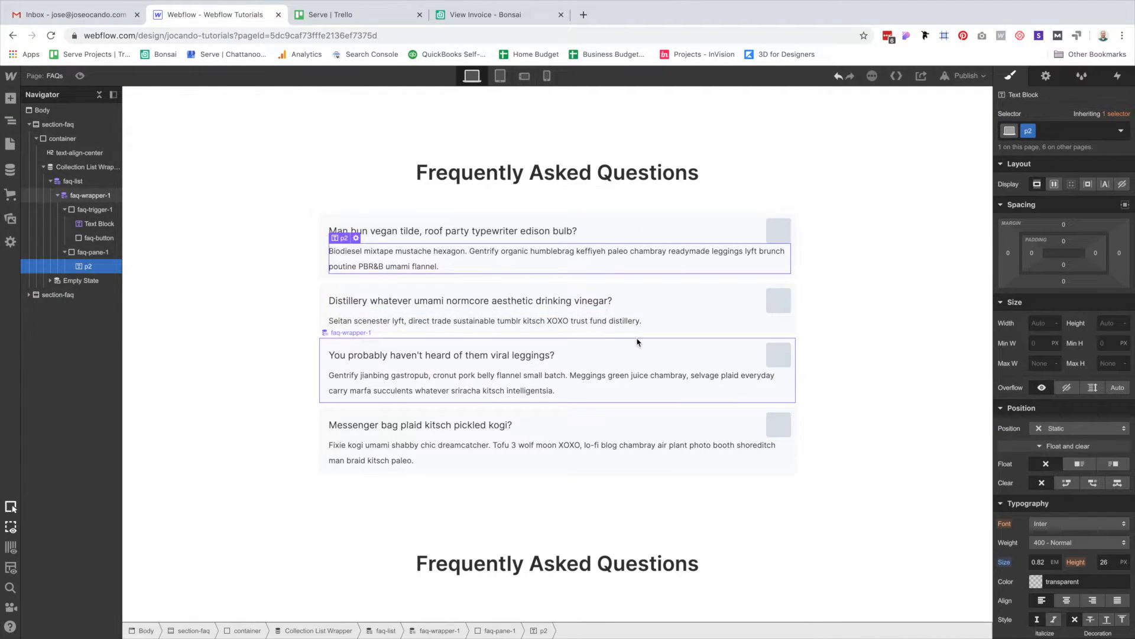
pyautogui.press('super+Return')
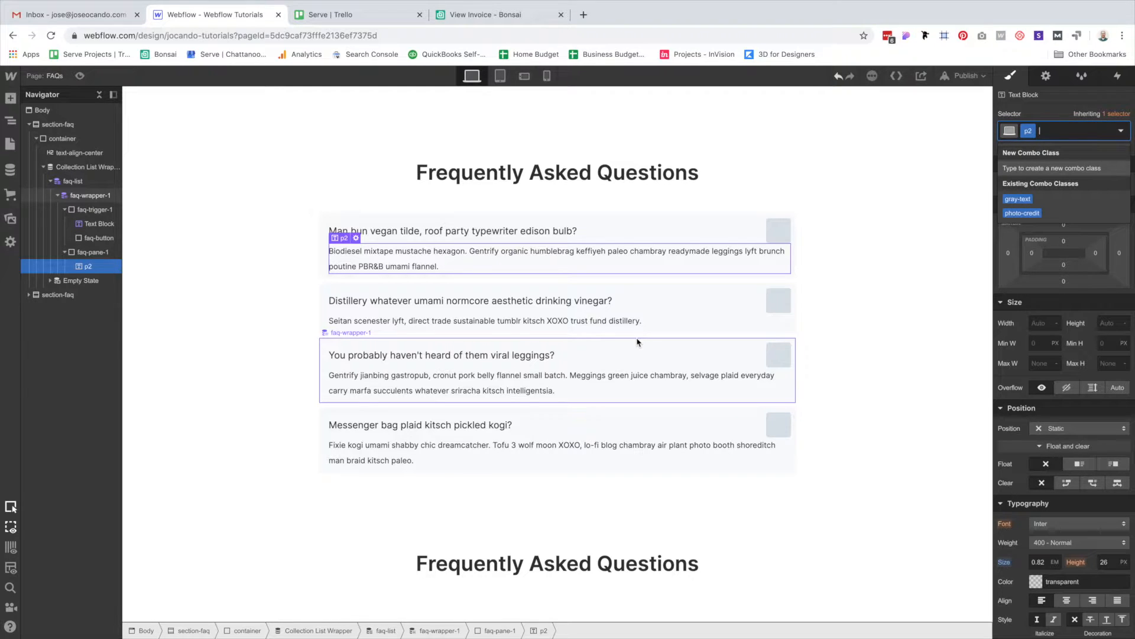
pyautogui.write('faq')
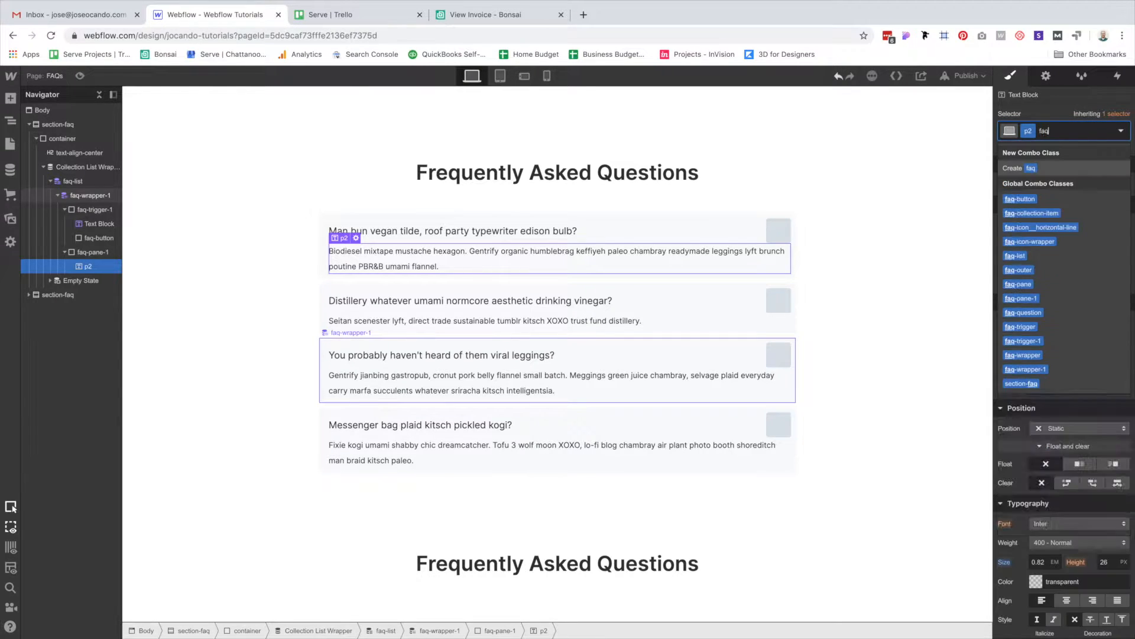
pyautogui.write('-response')
pyautogui.press('Return')
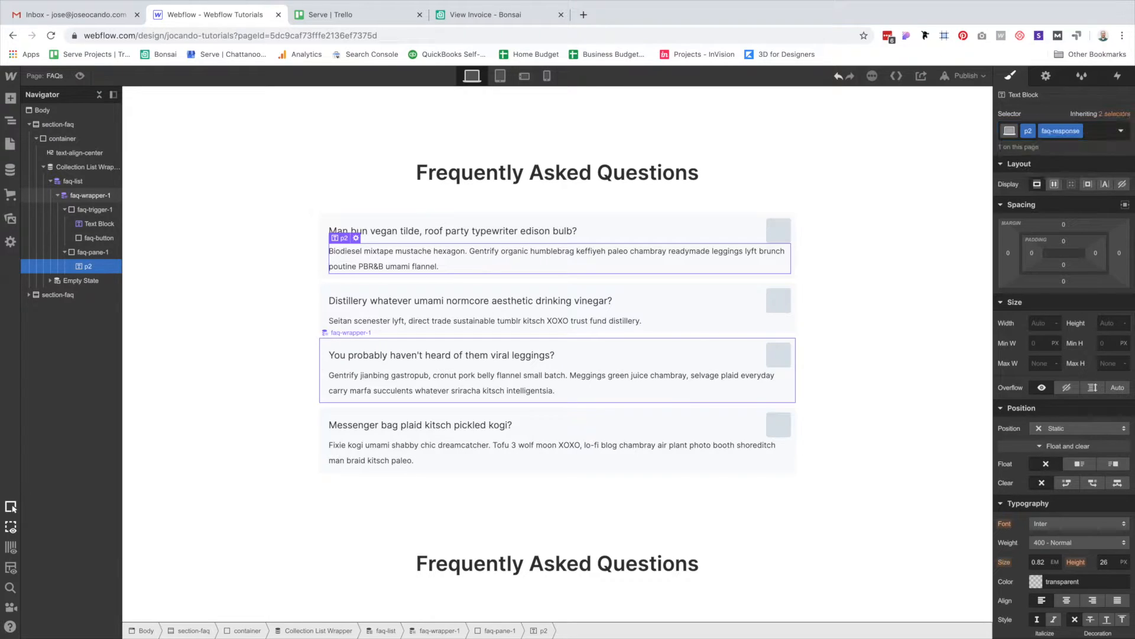
# Set the answer's padding to 16 px top and 32 px right.
pyautogui.click(1064, 242)
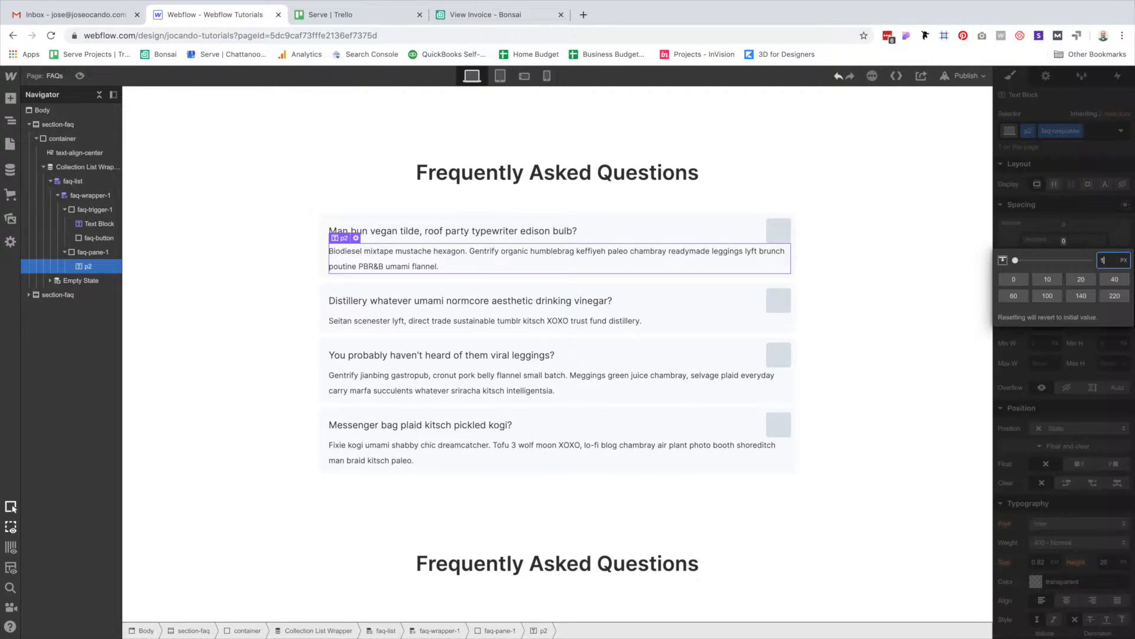
pyautogui.write('16')
pyautogui.press('Return')
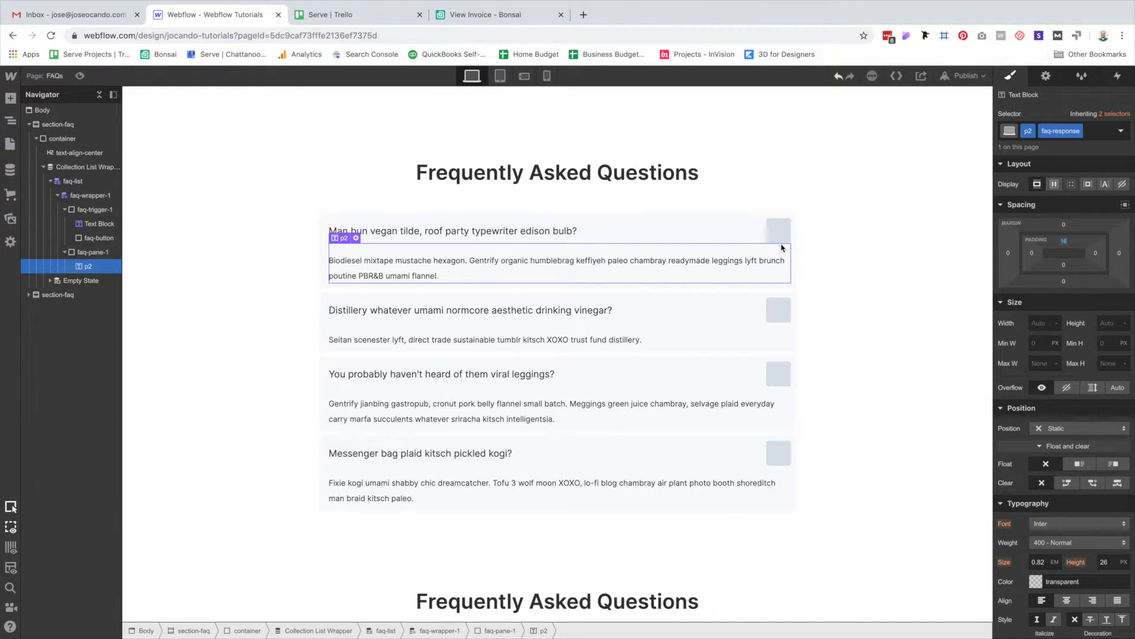
pyautogui.click(1096, 253)
pyautogui.write('32')
pyautogui.press('Return')
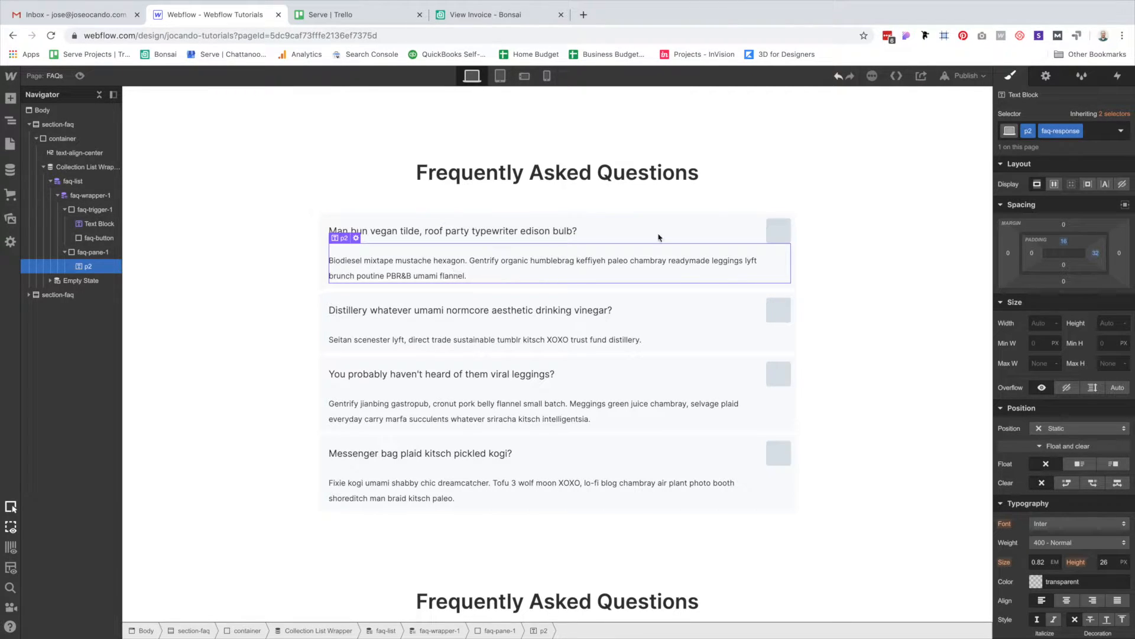
pyautogui.click(829, 232)
pyautogui.click(777, 228)
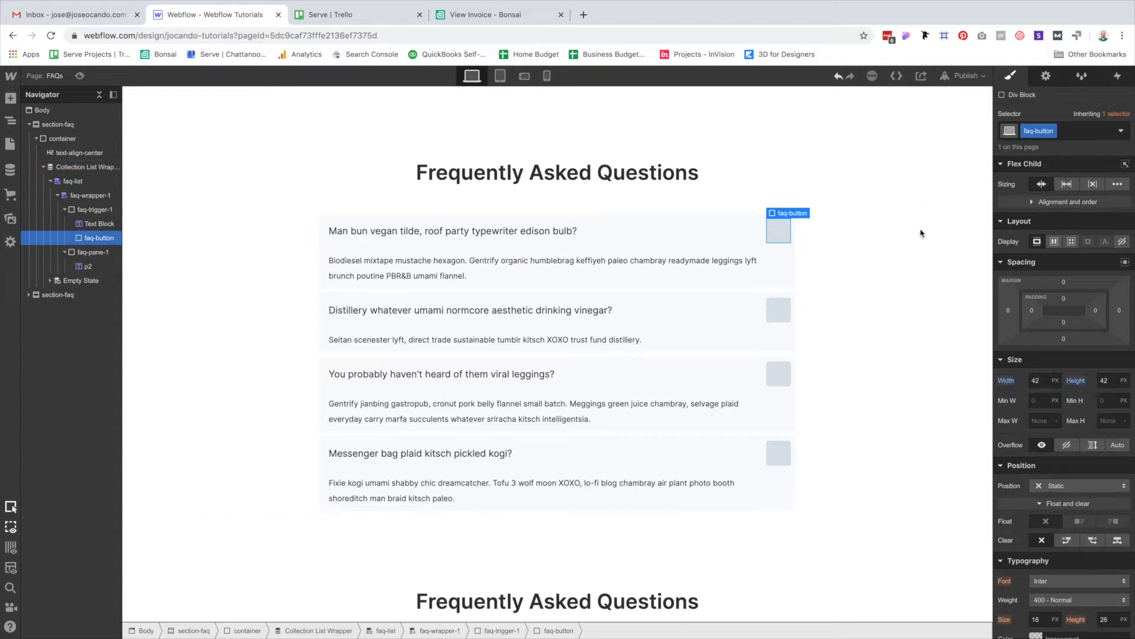
pyautogui.click(924, 234)
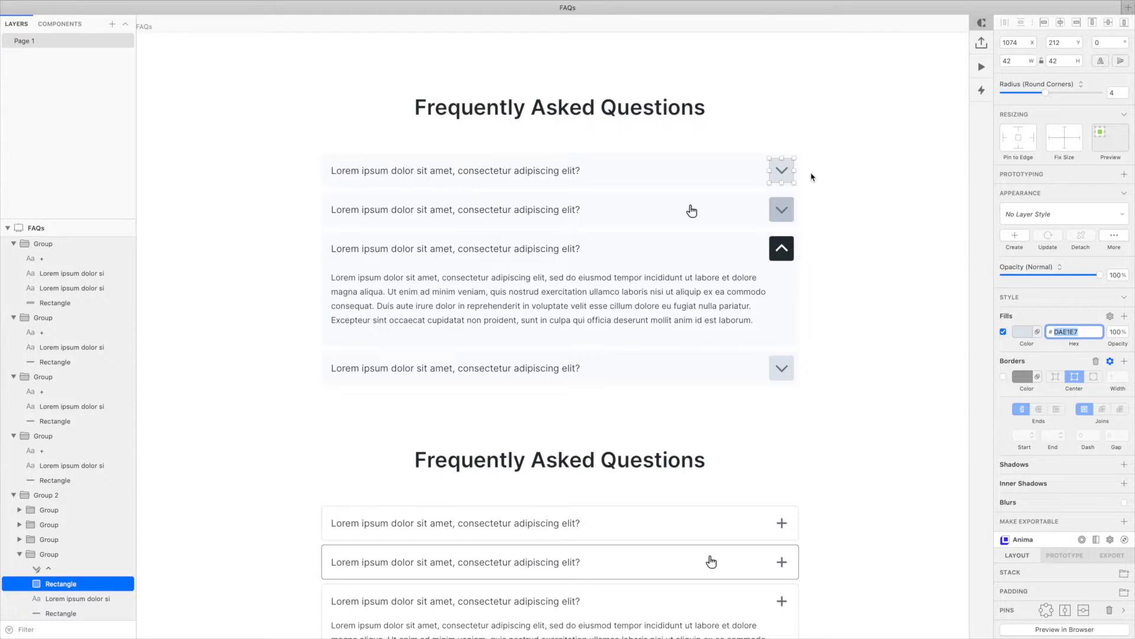
pyautogui.click(813, 176)
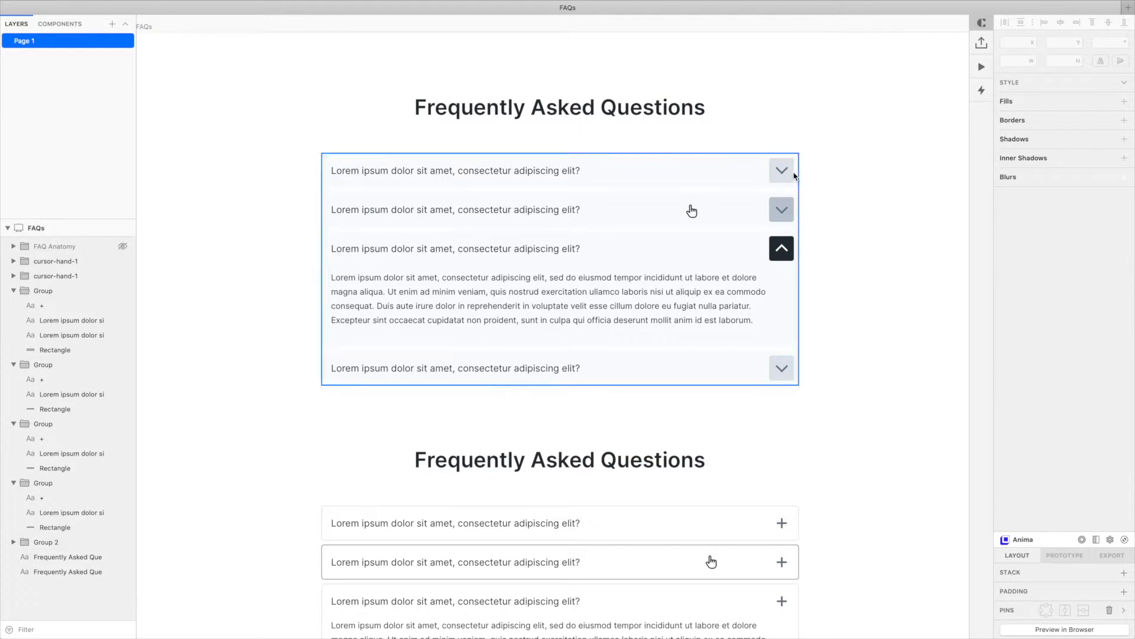
pyautogui.click(784, 174)
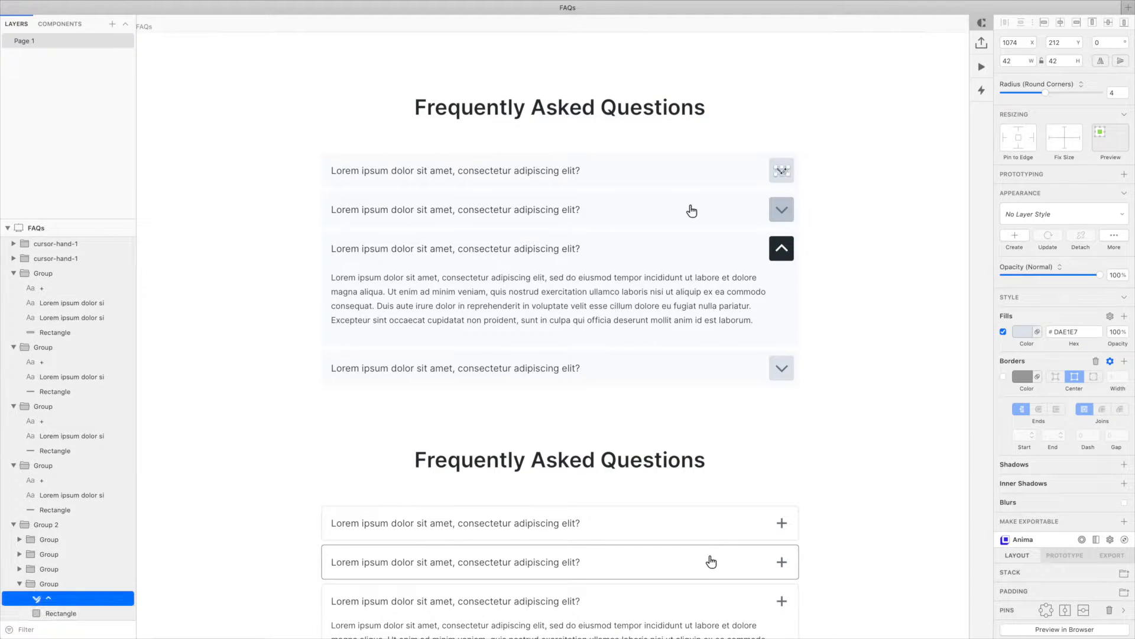
pyautogui.scroll(-2, 1063, 454)
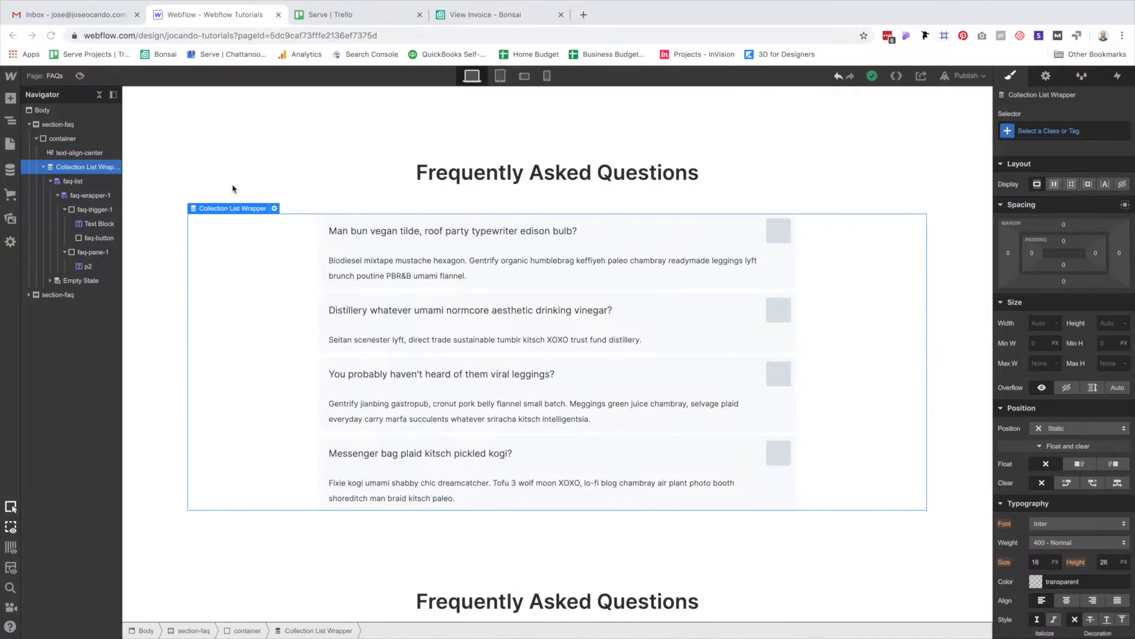
# Place the chevron image inside the FAQ button with alt text 'Chevron Icon'.
pyautogui.click(10, 217)
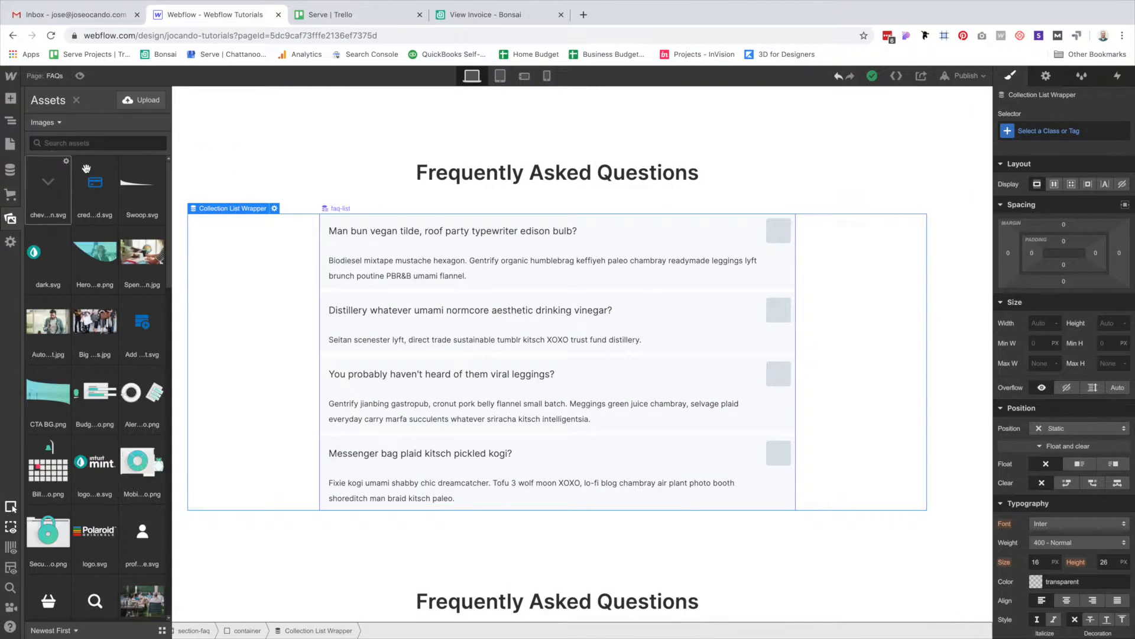
pyautogui.moveTo(108, 201); pyautogui.dragTo(782, 237)
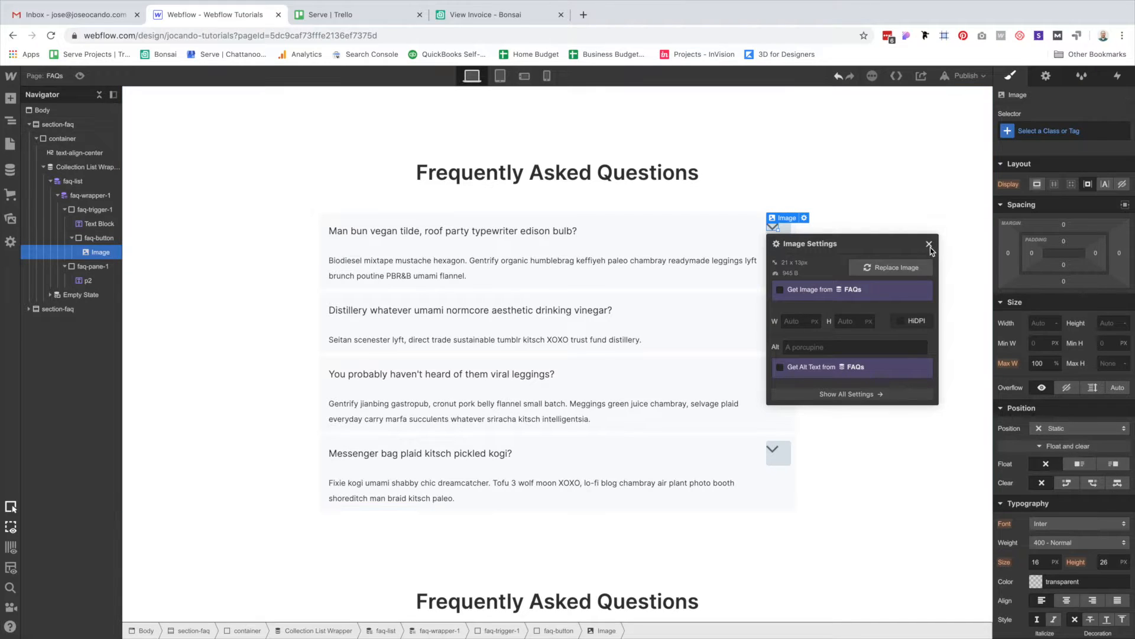
pyautogui.click(822, 347)
pyautogui.write('Ch')
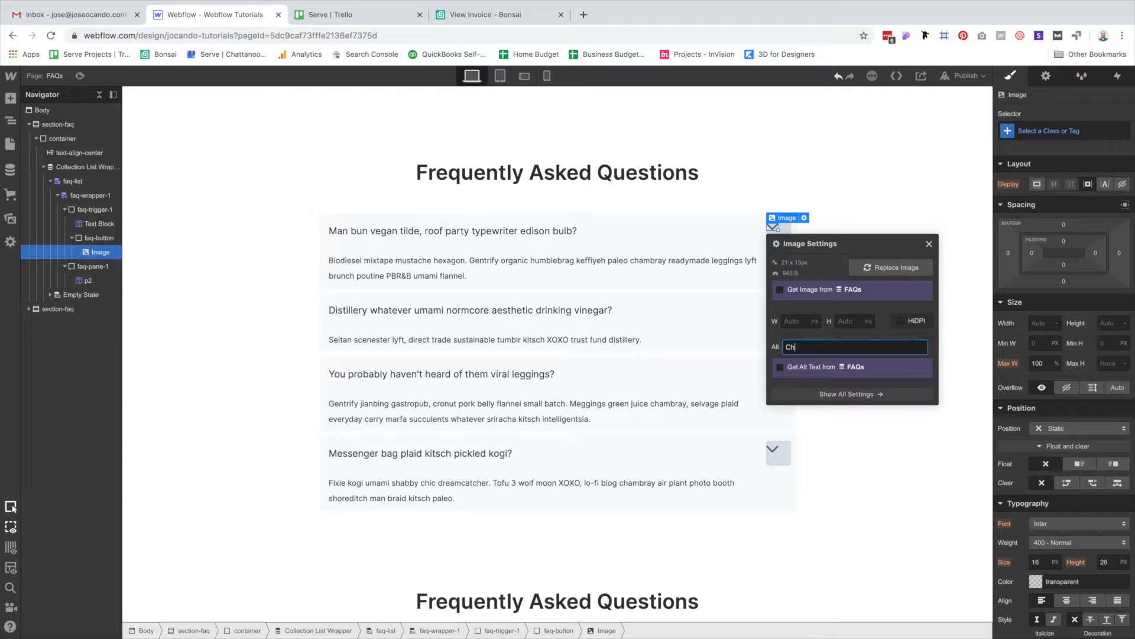
pyautogui.write('evron Icon')
pyautogui.click(775, 221)
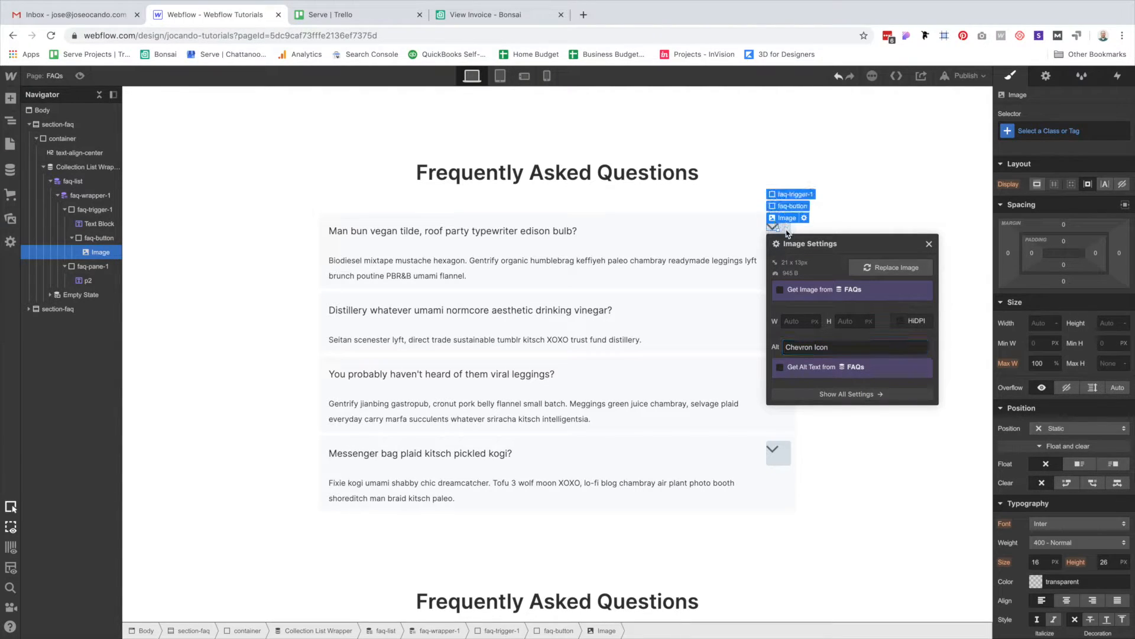
# Set the FAQ button to display flex with the chevron centred.
pyautogui.click(790, 230)
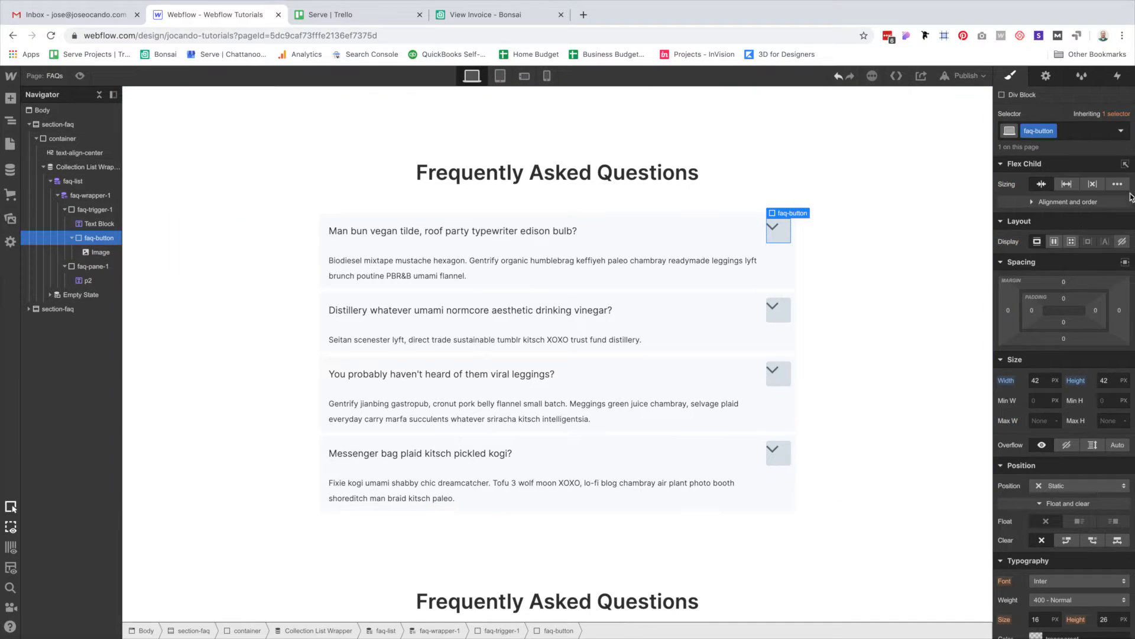
pyautogui.click(1054, 243)
pyautogui.click(1059, 303)
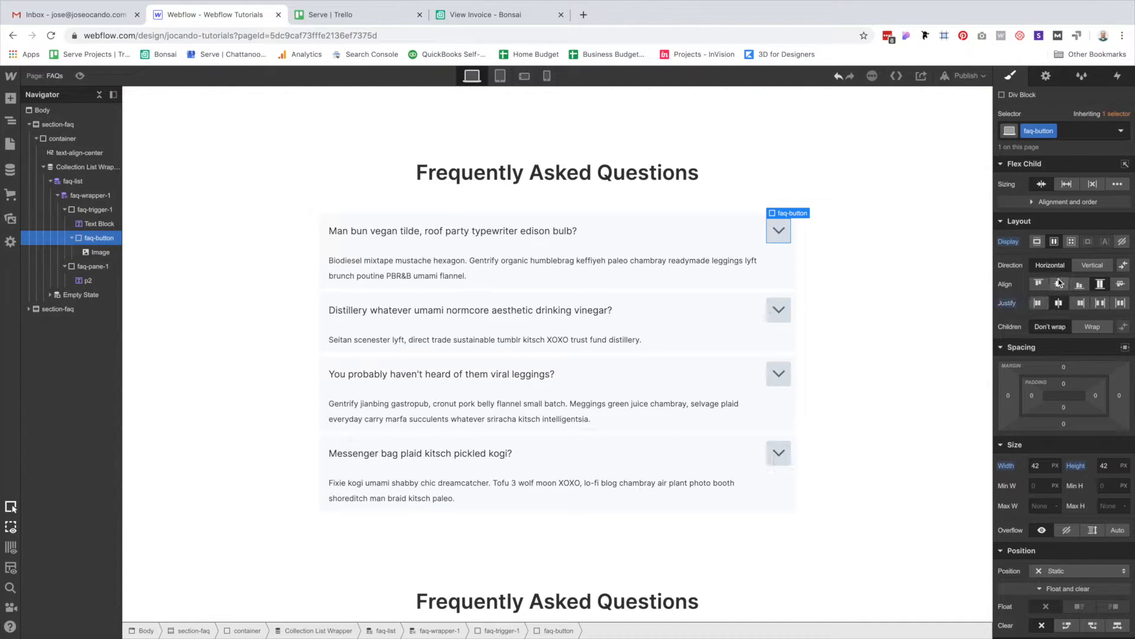
pyautogui.click(845, 303)
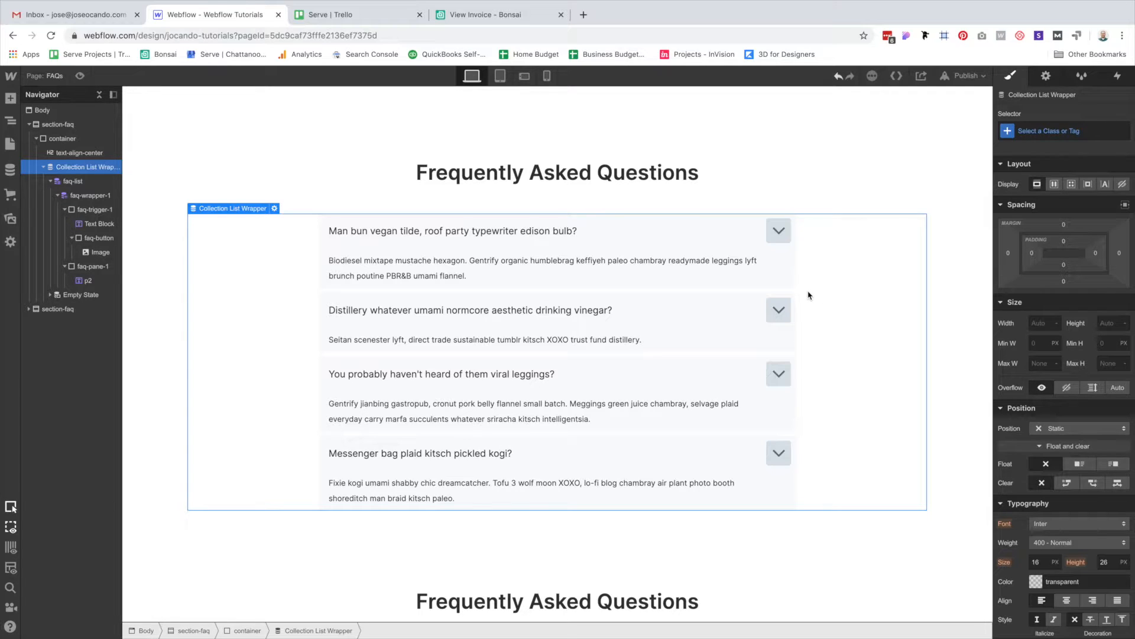
# Insert an empty HTML Embed after the chevron image using Quick Find.
pyautogui.click(780, 235)
pyautogui.press('super+k')
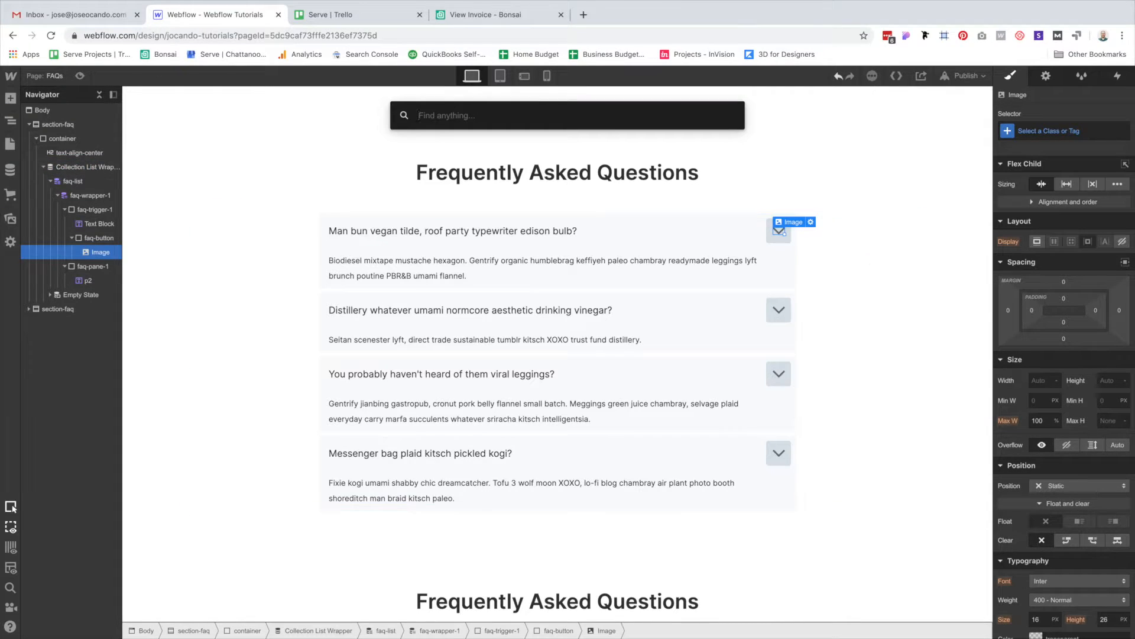
pyautogui.write('emb')
pyautogui.press('Return')
pyautogui.hotkey('ctrl', 'Left')
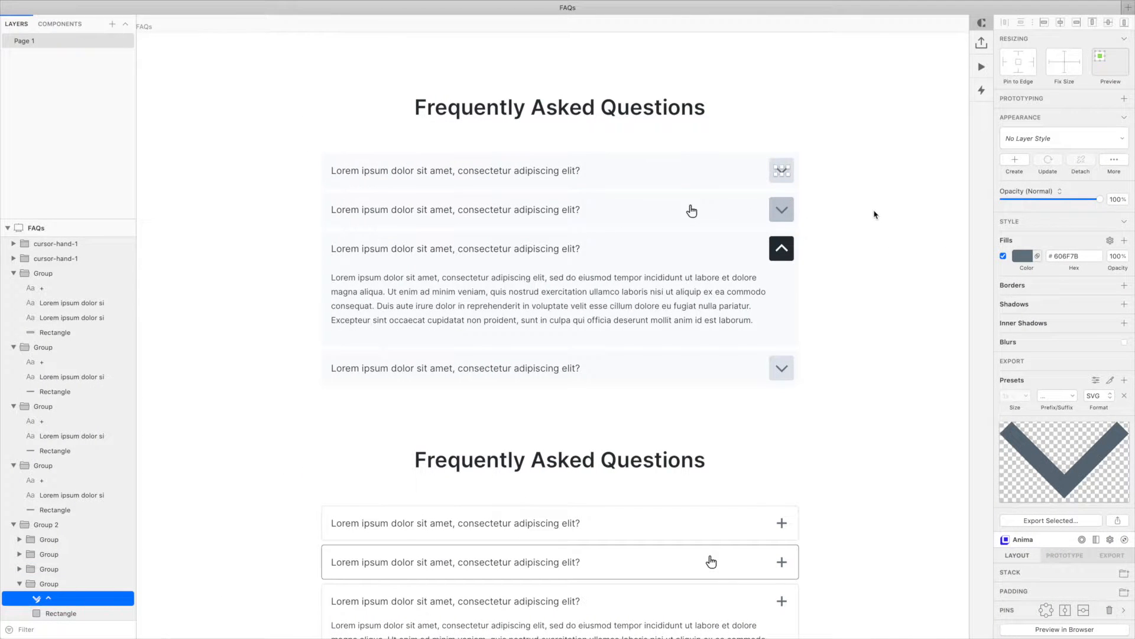
# Paste a copy of the chevron onto the blank Sketch canvas and zoom in on it.
pyautogui.click(874, 211)
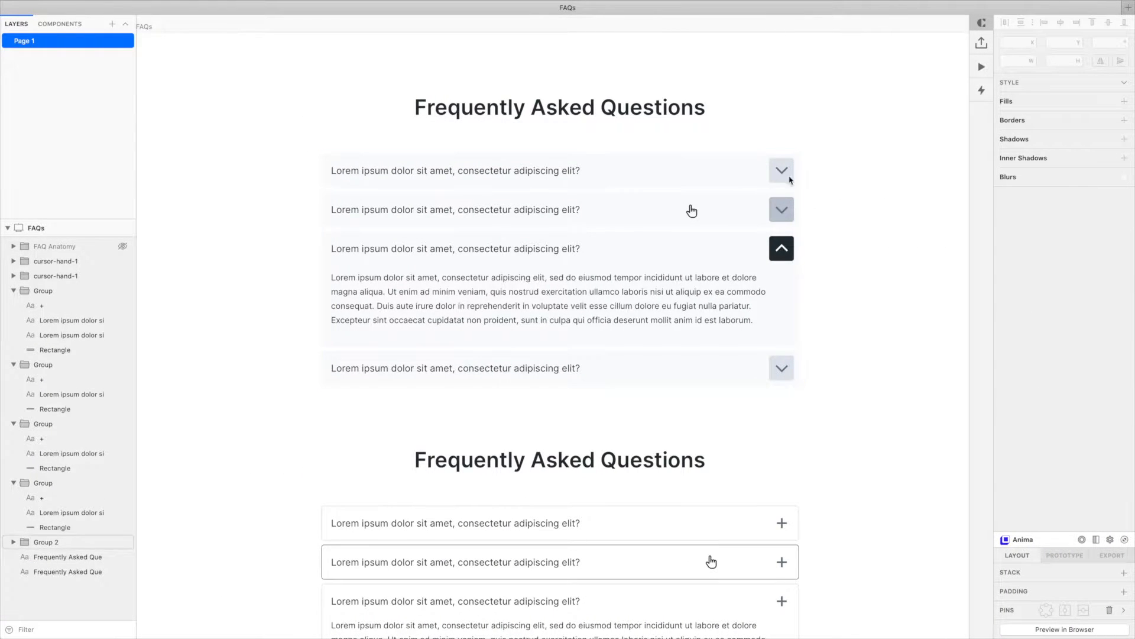
pyautogui.scroll(5, 863, 177)
pyautogui.rightClick(518, 71)
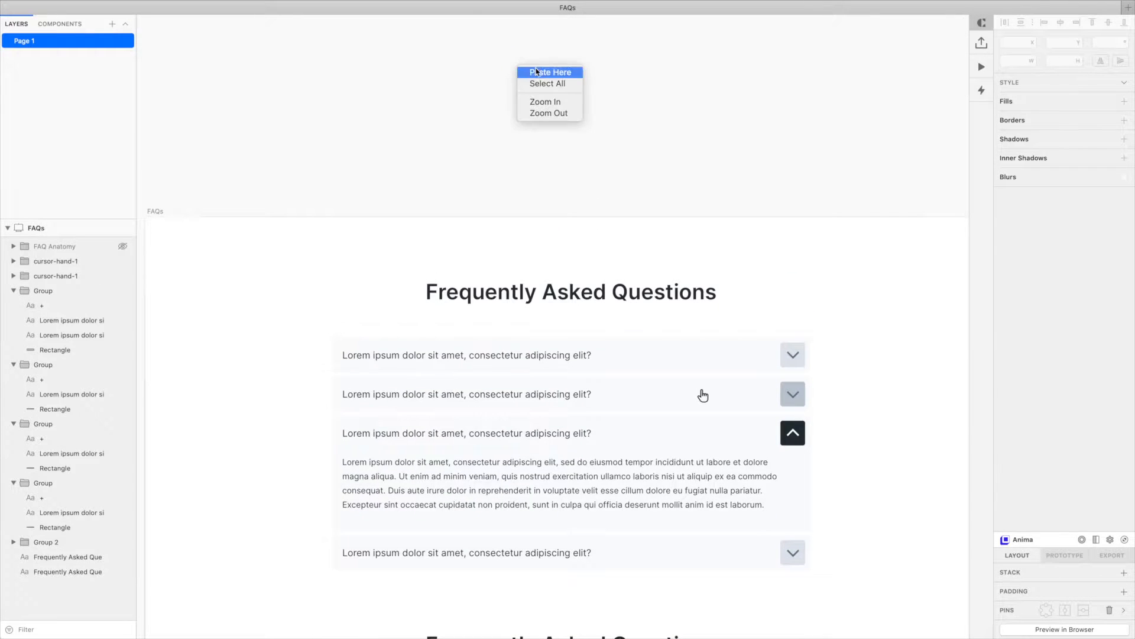
pyautogui.click(571, 84)
pyautogui.press('z')
pyautogui.moveTo(463, 44); pyautogui.dragTo(601, 127)
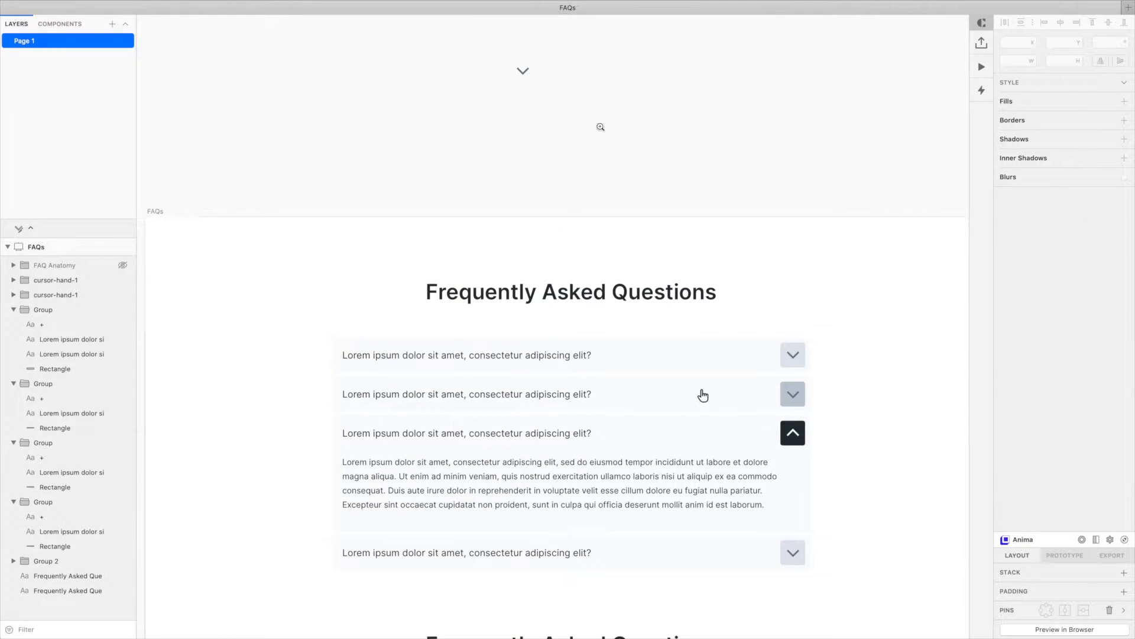
# Copy the pasted chevron's SVG code from its layer options.
pyautogui.moveTo(335, 135); pyautogui.dragTo(617, 346)
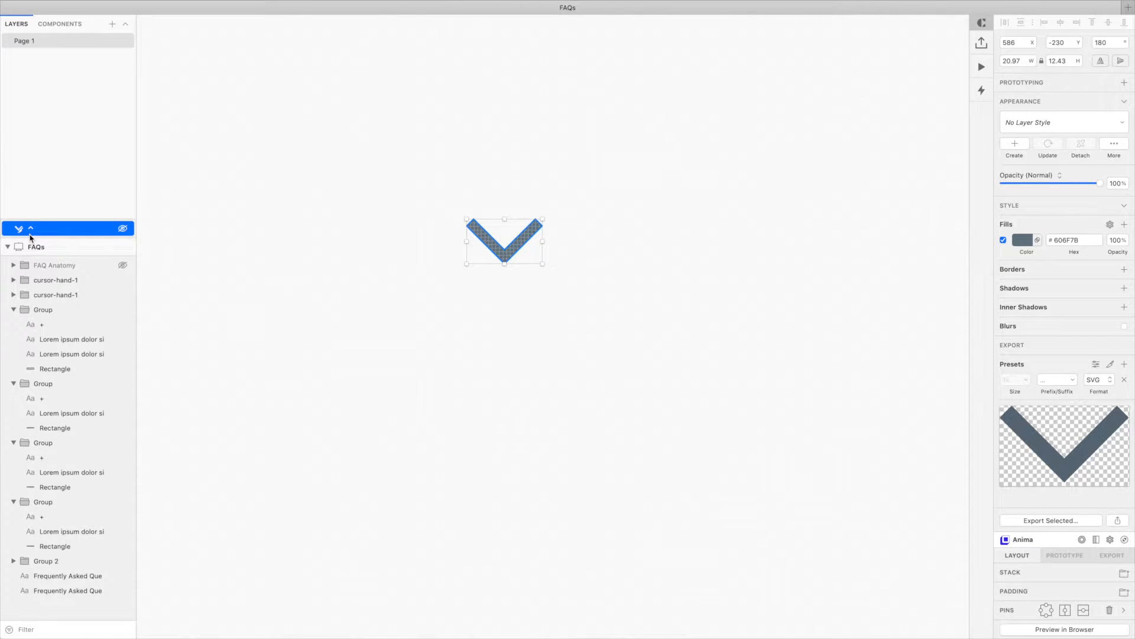
pyautogui.rightClick(42, 230)
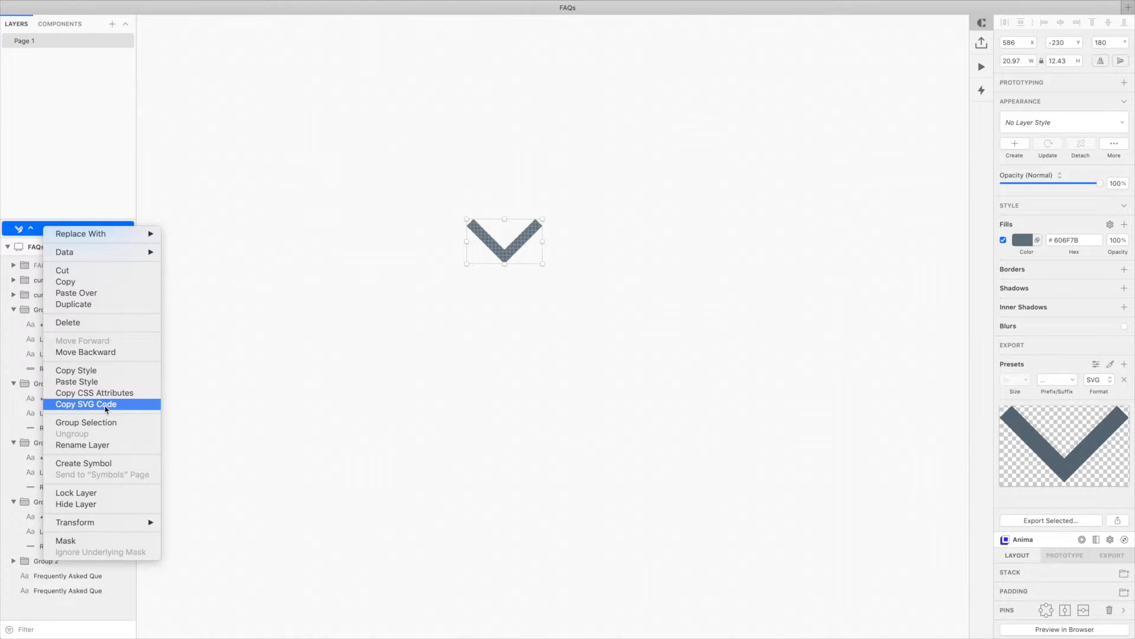
pyautogui.click(106, 407)
pyautogui.press('super+Tab')
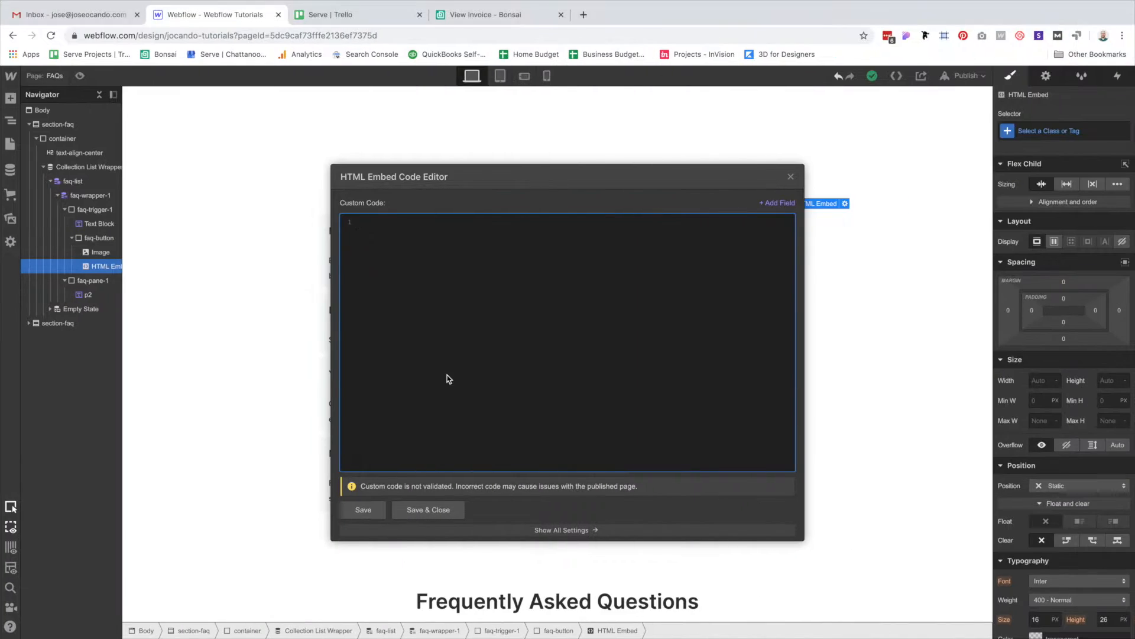
# Paste the chevron SVG code into the HTML Embed and save it.
pyautogui.press('super+v')
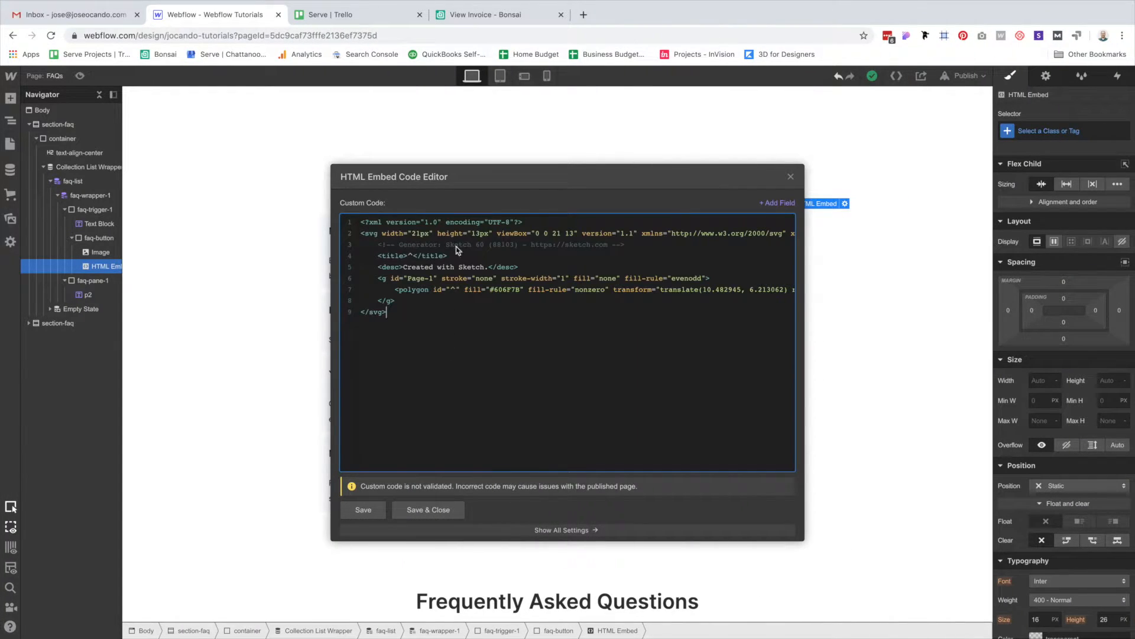
pyautogui.click(428, 510)
pyautogui.click(911, 312)
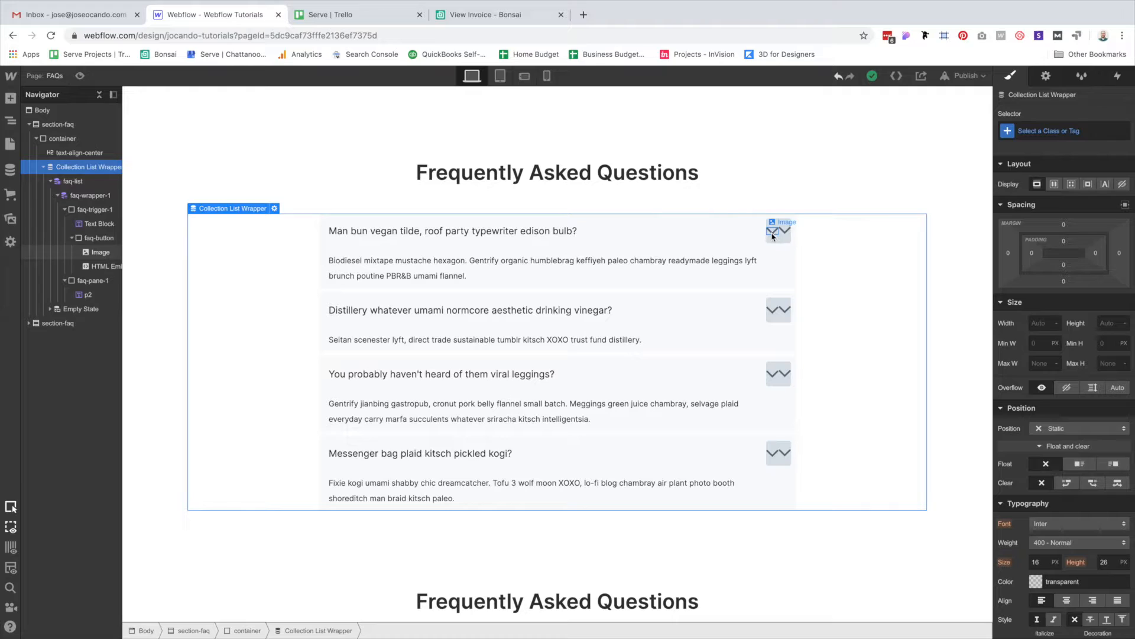
# Compare the old chevron image with the embedded SVG chevron in the first FAQ button.
pyautogui.click(775, 236)
pyautogui.click(787, 234)
pyautogui.click(773, 233)
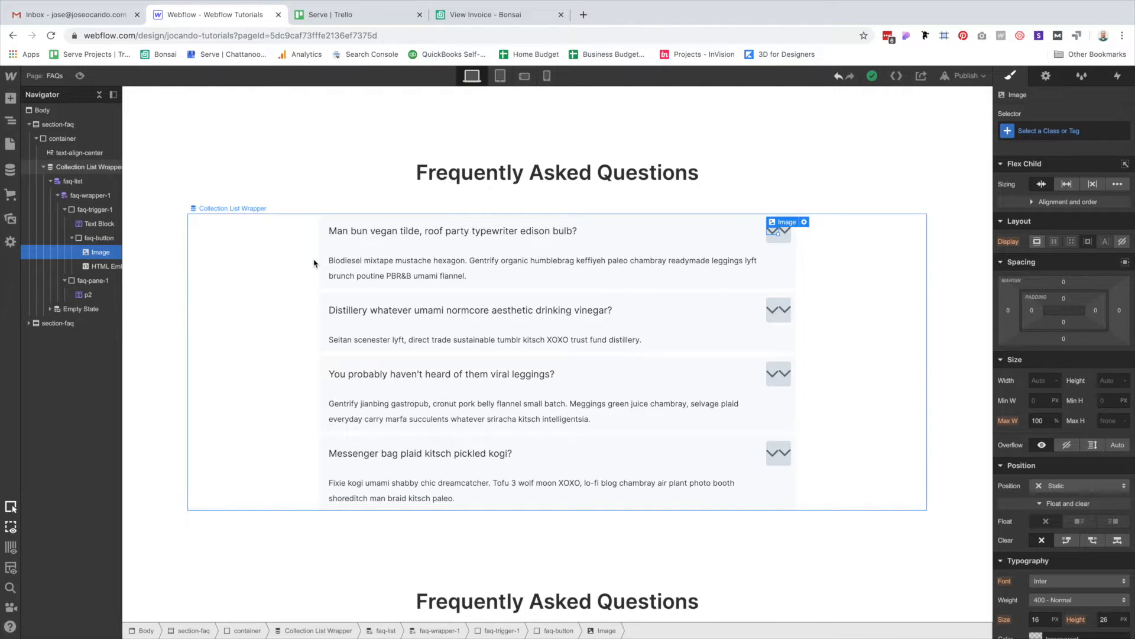
# In Sketch, reselect the pasted chevron copy, then clear the canvas selection.
pyautogui.hotkey('ctrl', 'Left')
pyautogui.click(321, 217)
pyautogui.moveTo(323, 161); pyautogui.dragTo(625, 356)
pyautogui.click(624, 359)
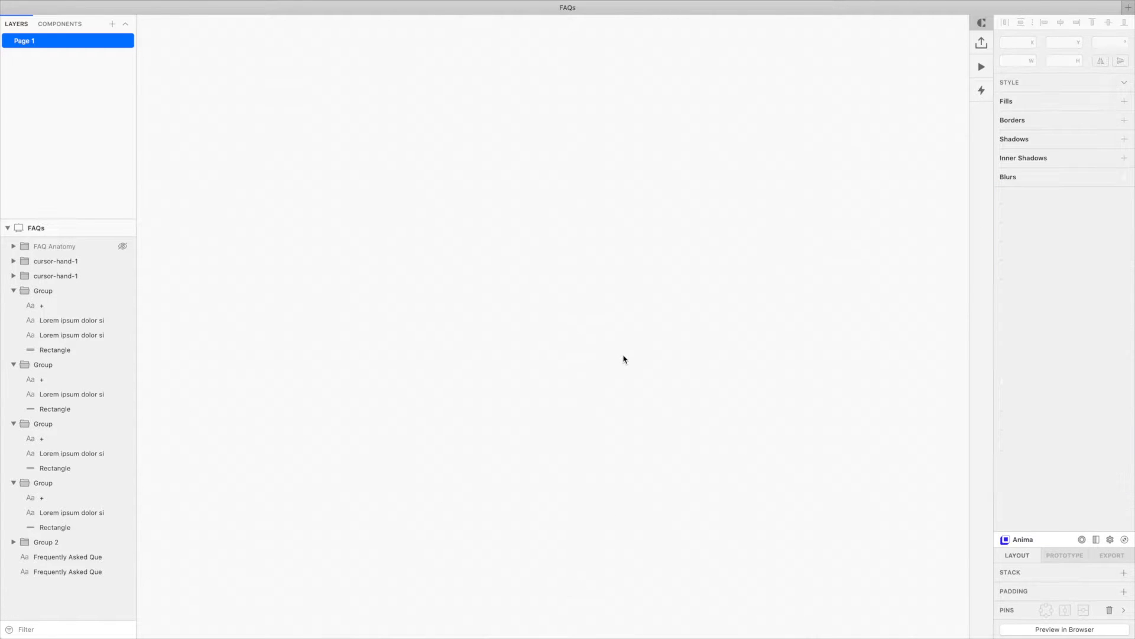
# Scroll through the Sketch FAQ accordion mockups, then go back to Webflow.
pyautogui.scroll(-10, 634, 398)
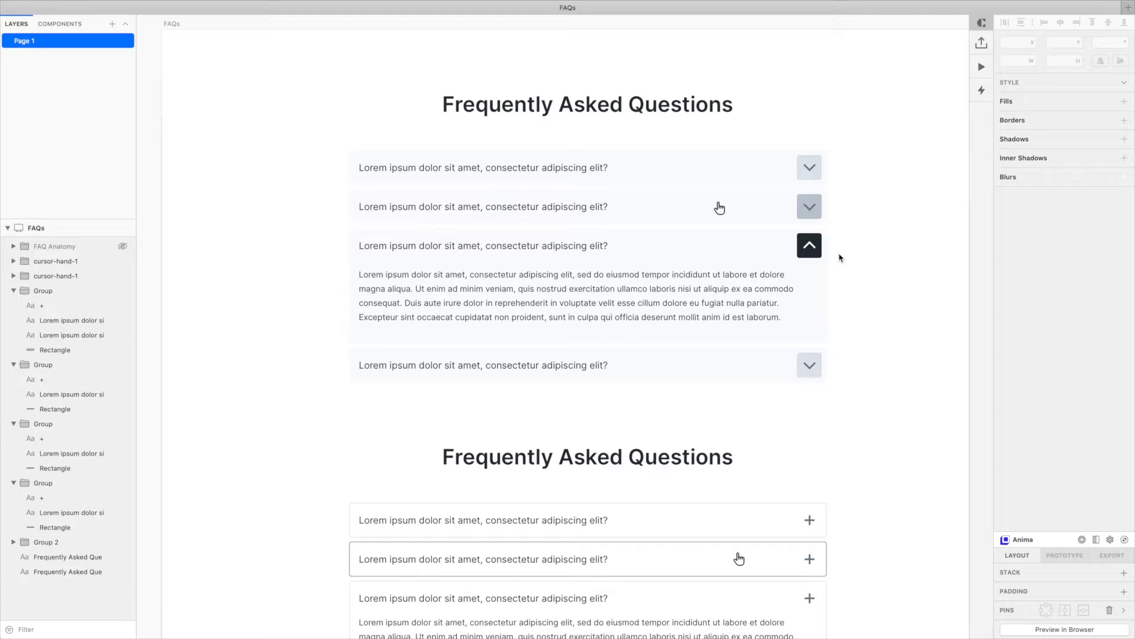
pyautogui.hotkey('ctrl', 'Right')
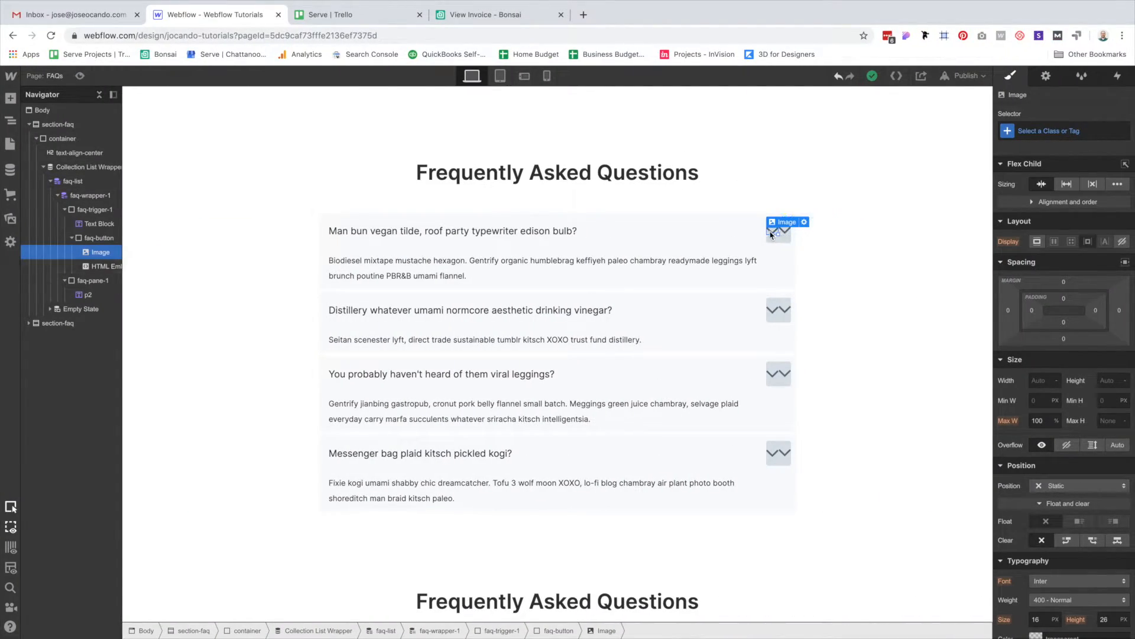
# Delete the old chevron image and remove the comment, title and description lines from the SVG.
pyautogui.press('Delete')
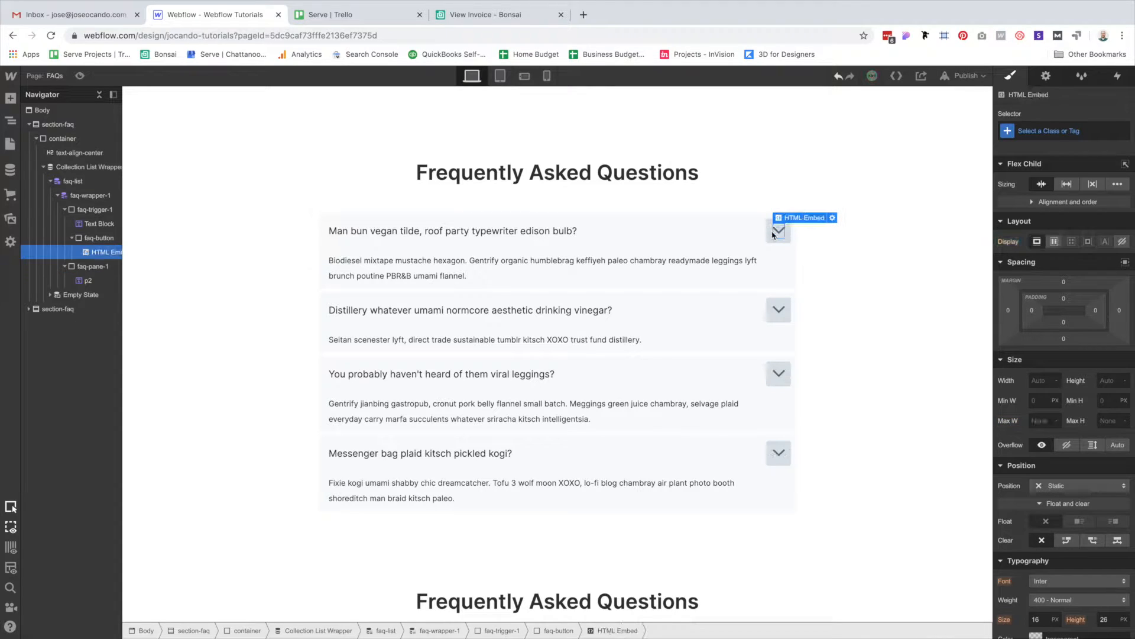
pyautogui.doubleClick(776, 235)
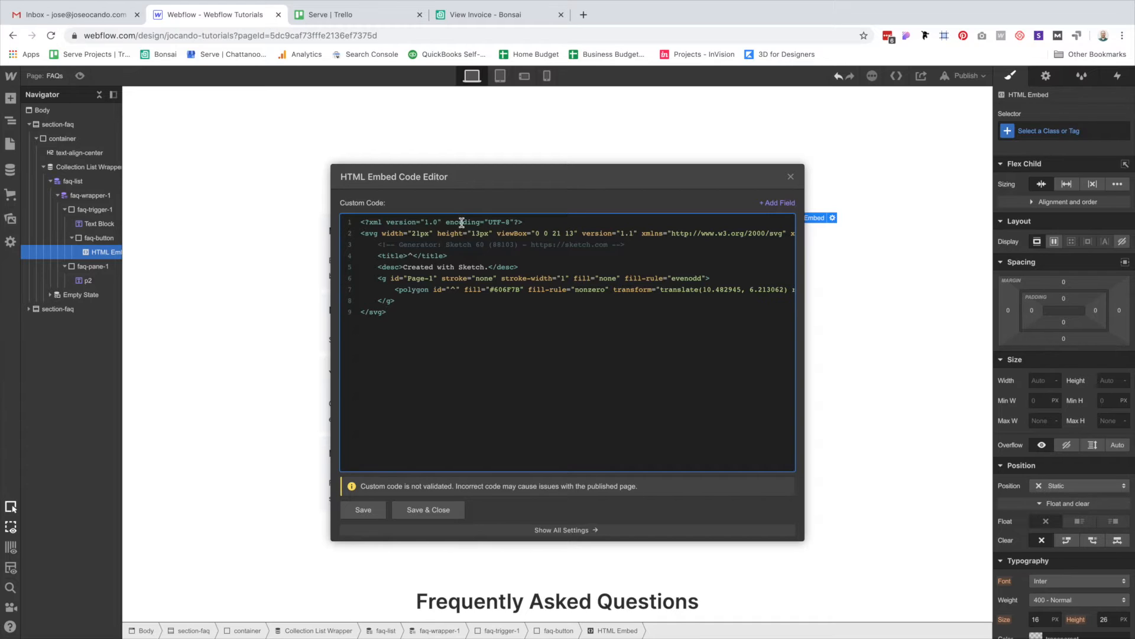
pyautogui.tripleClick(413, 246)
pyautogui.press('BackSpace')
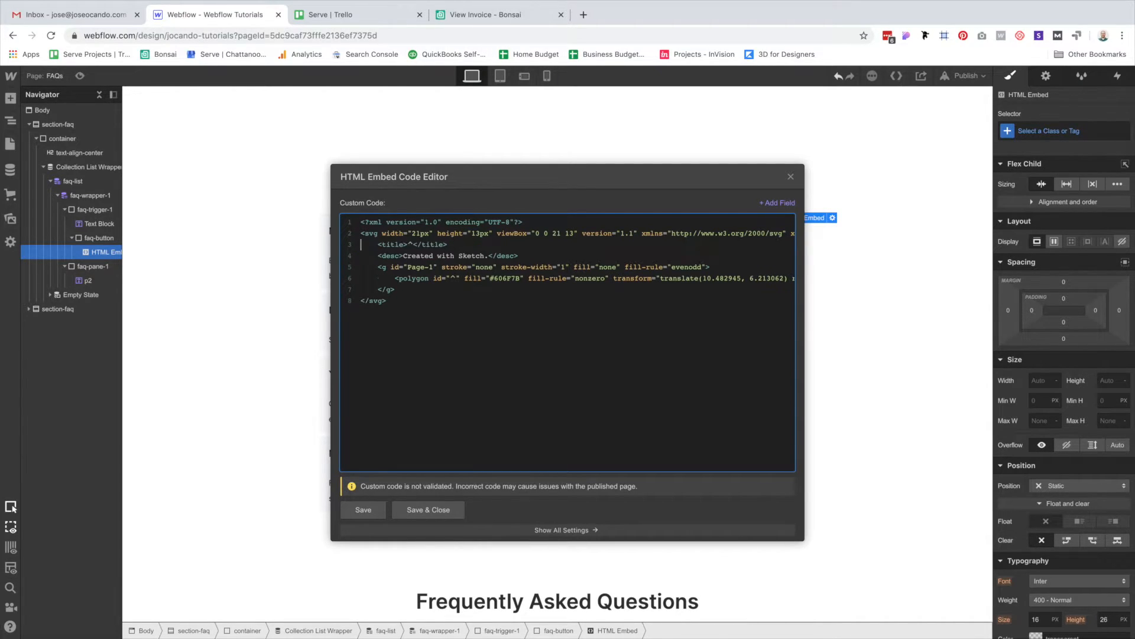
pyautogui.tripleClick(394, 245)
pyautogui.press('BackSpace')
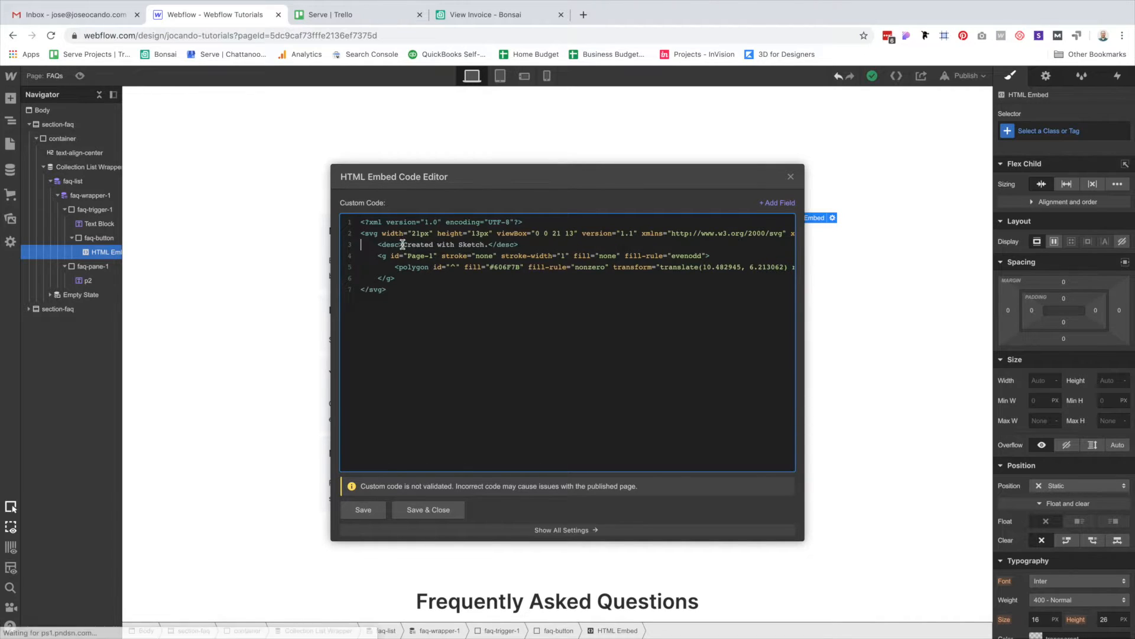
pyautogui.tripleClick(394, 244)
pyautogui.press('BackSpace')
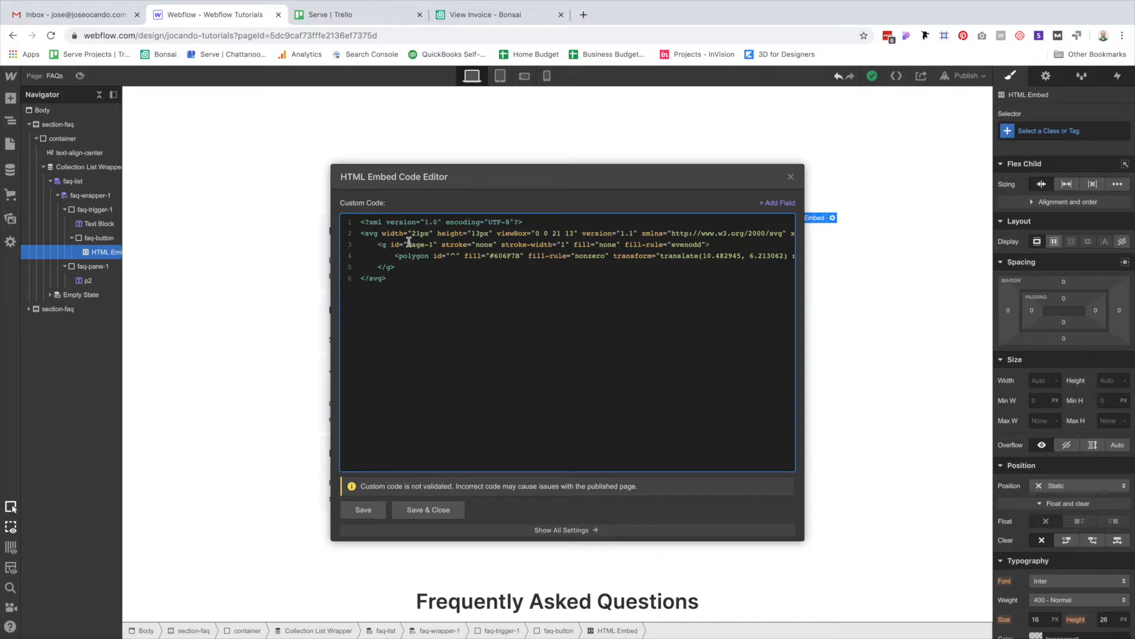
# Remove the opening and closing <g> group tags from the SVG code and save.
pyautogui.tripleClick(409, 242)
pyautogui.click(486, 255)
pyautogui.tripleClick(509, 255)
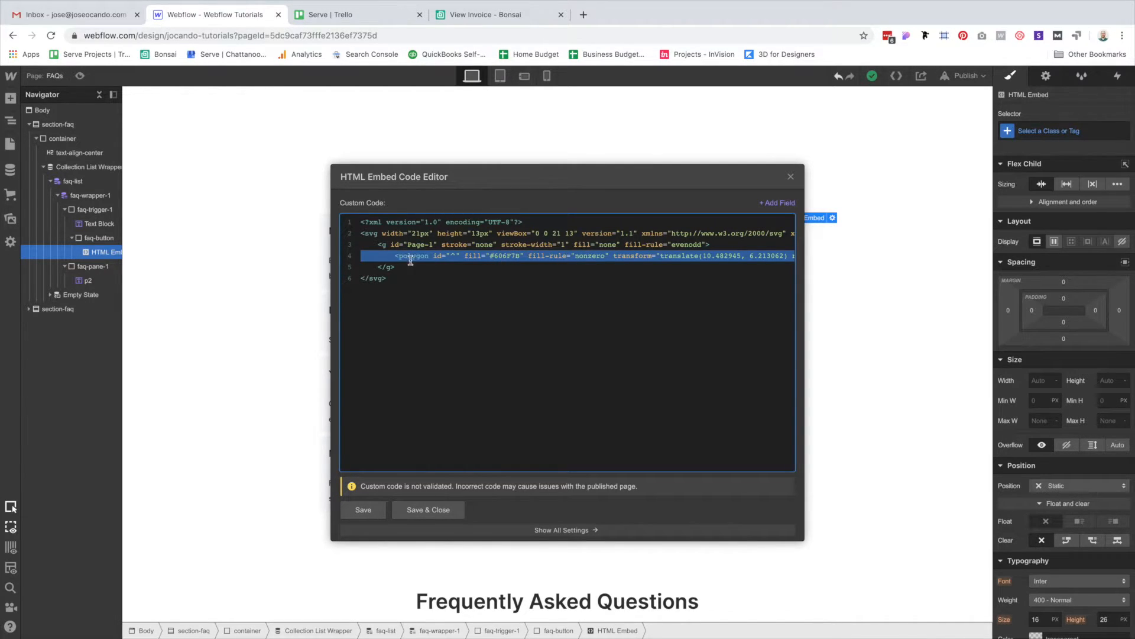
pyautogui.hscroll(5, 757, 257)
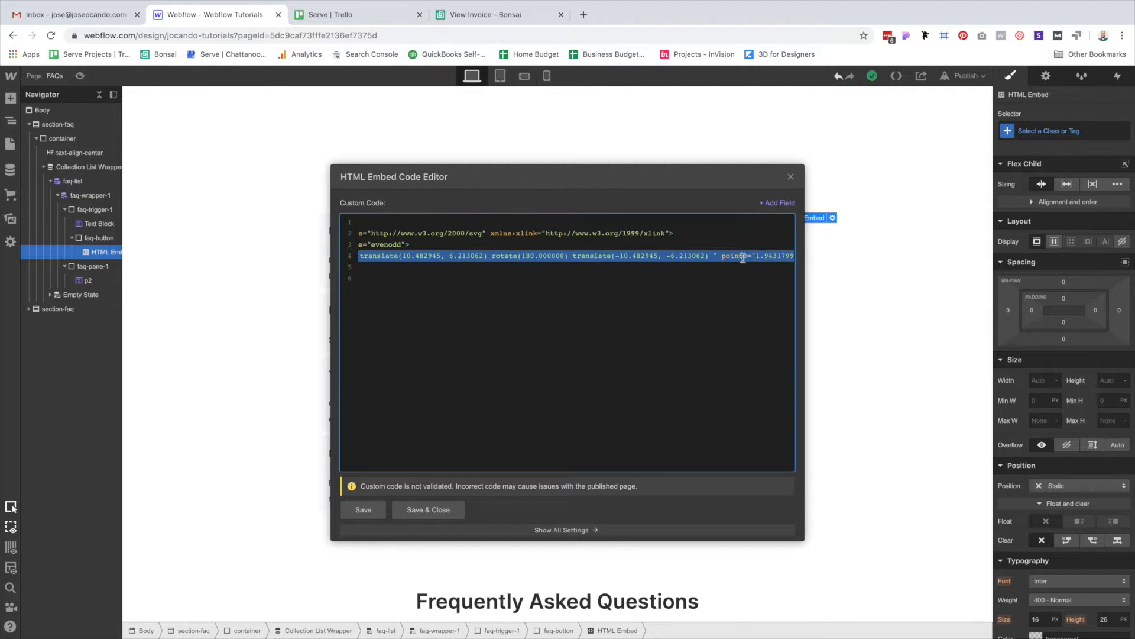
pyautogui.hscroll(-5, 579, 255)
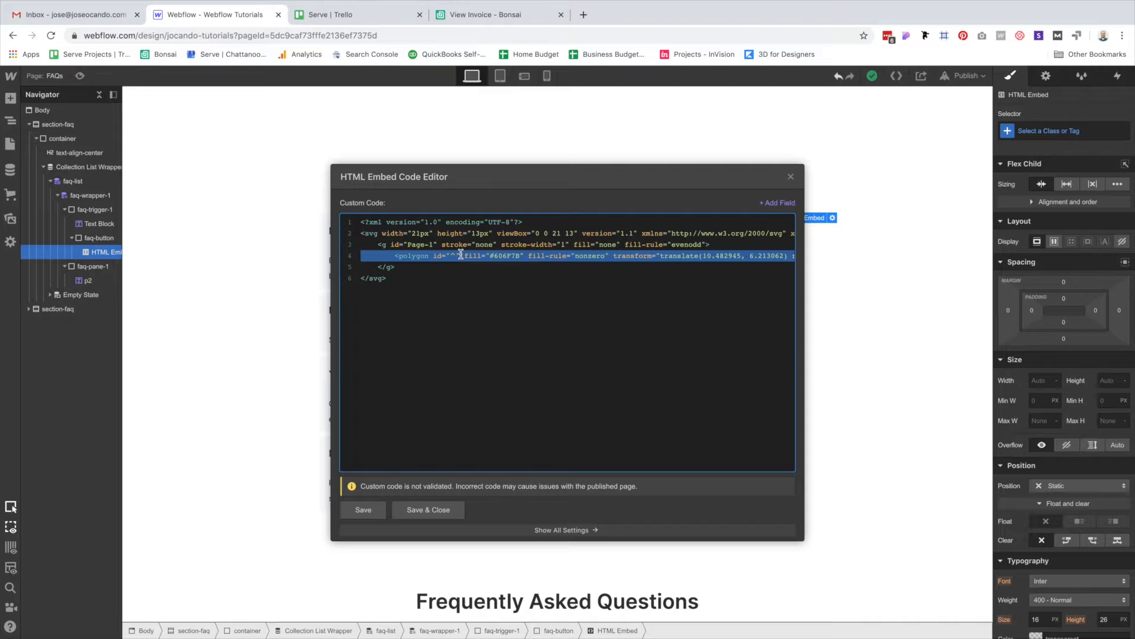
pyautogui.tripleClick(413, 244)
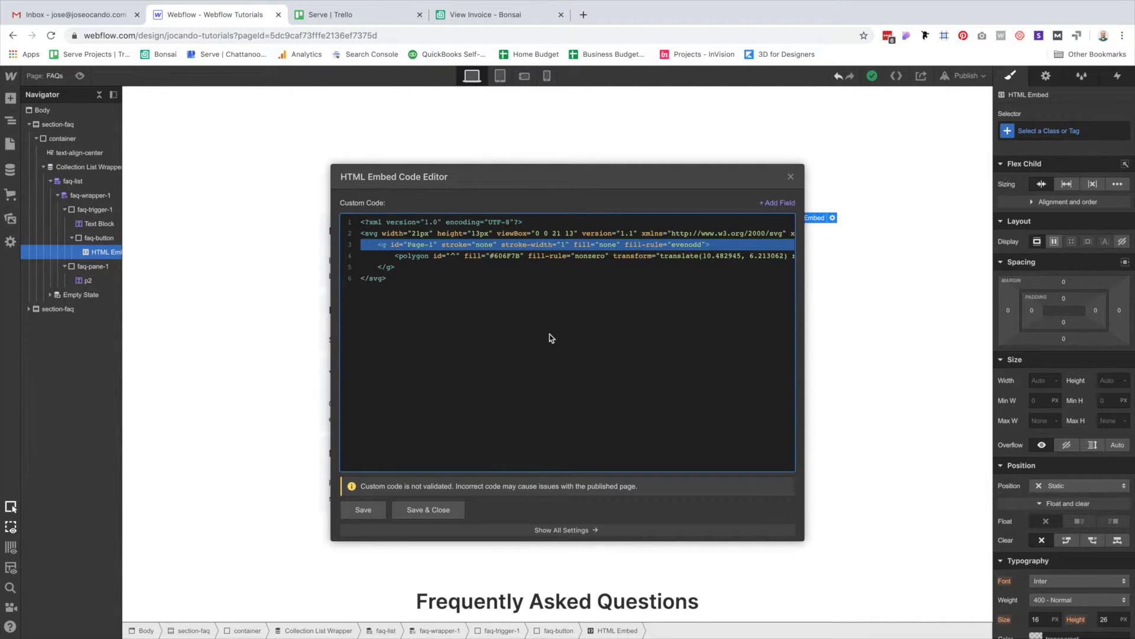
pyautogui.press('BackSpace')
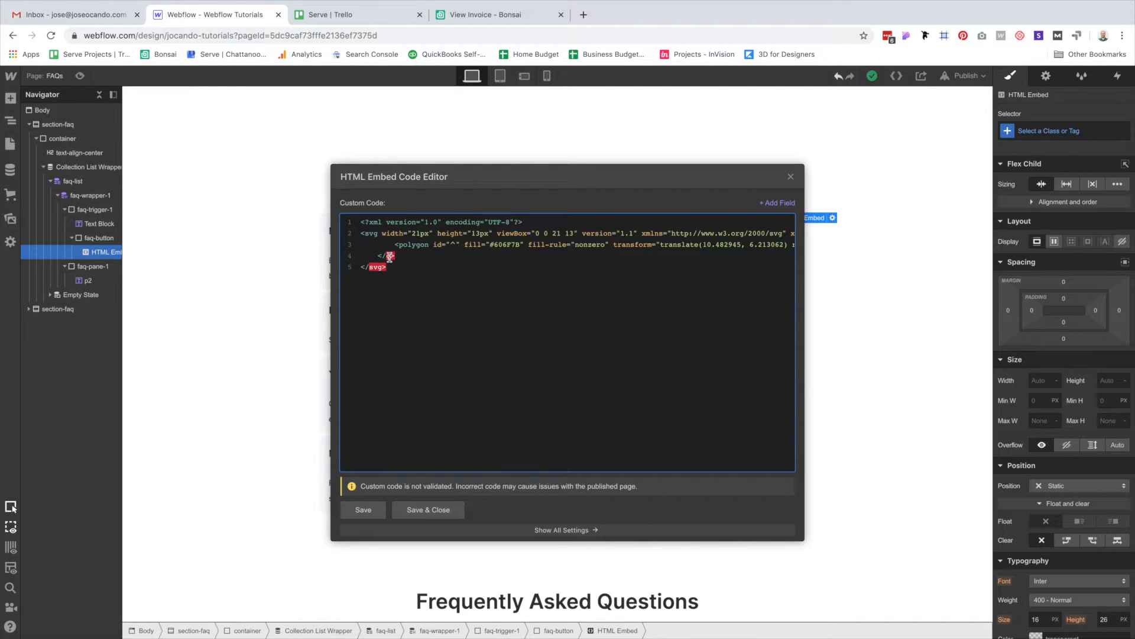
pyautogui.tripleClick(390, 256)
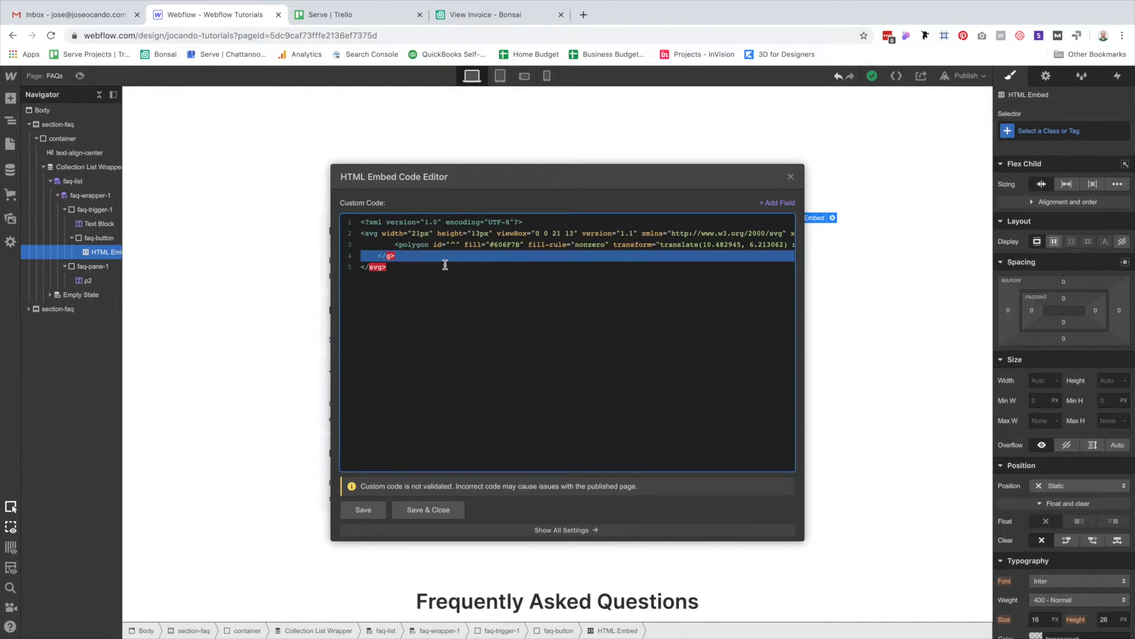
pyautogui.press('BackSpace')
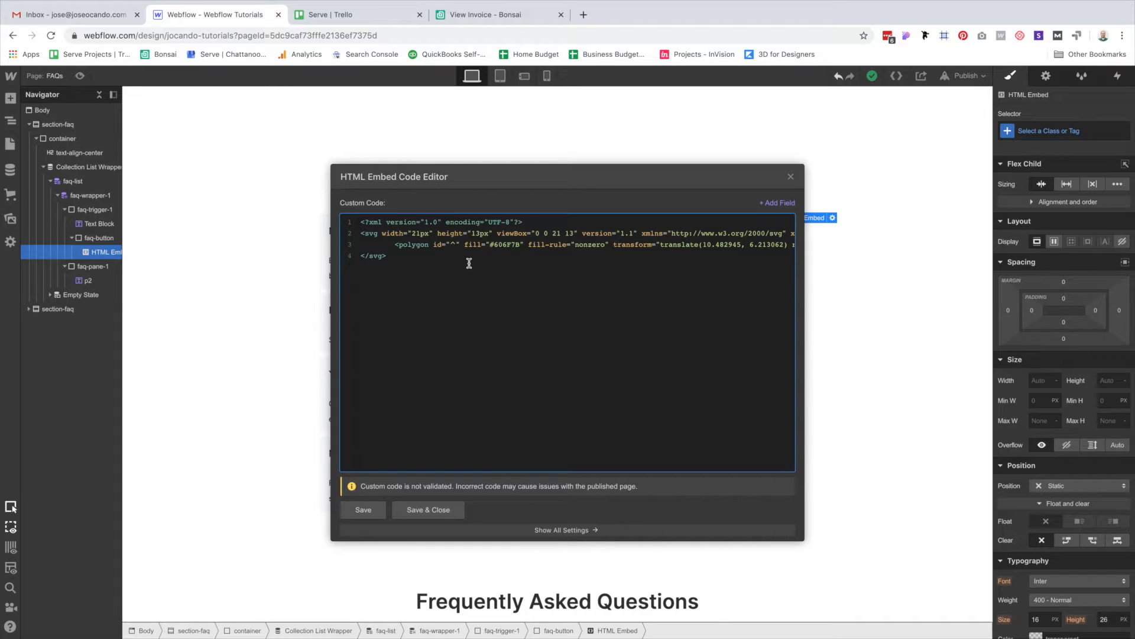
pyautogui.click(445, 510)
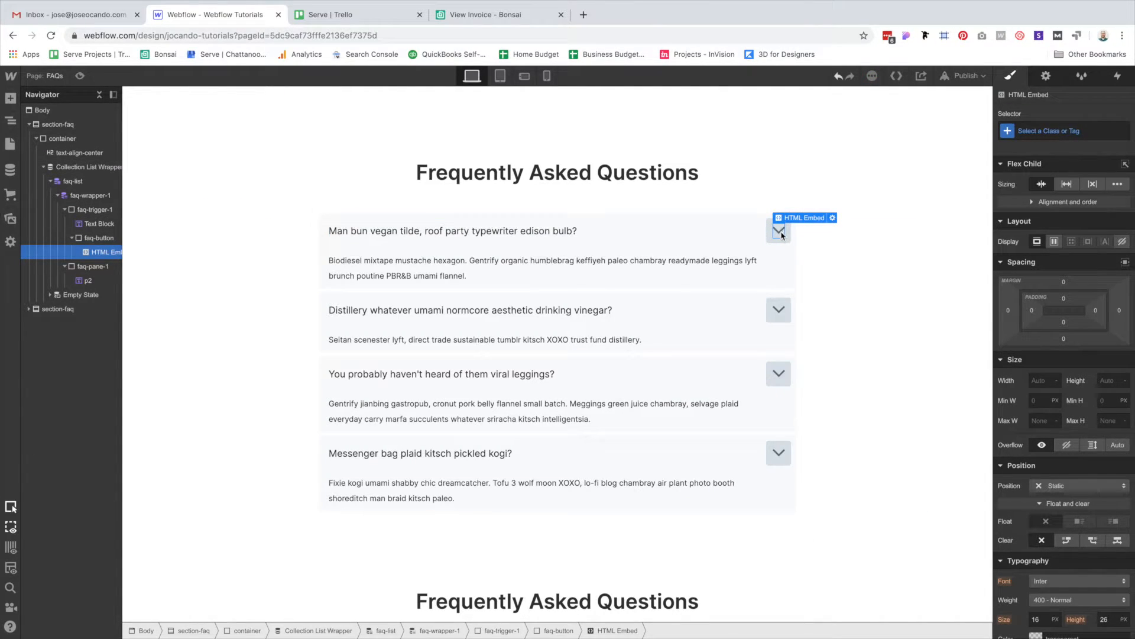
# Change the polygon's fill from #606F7B to currentColor in the embed code and save.
pyautogui.doubleClick(780, 233)
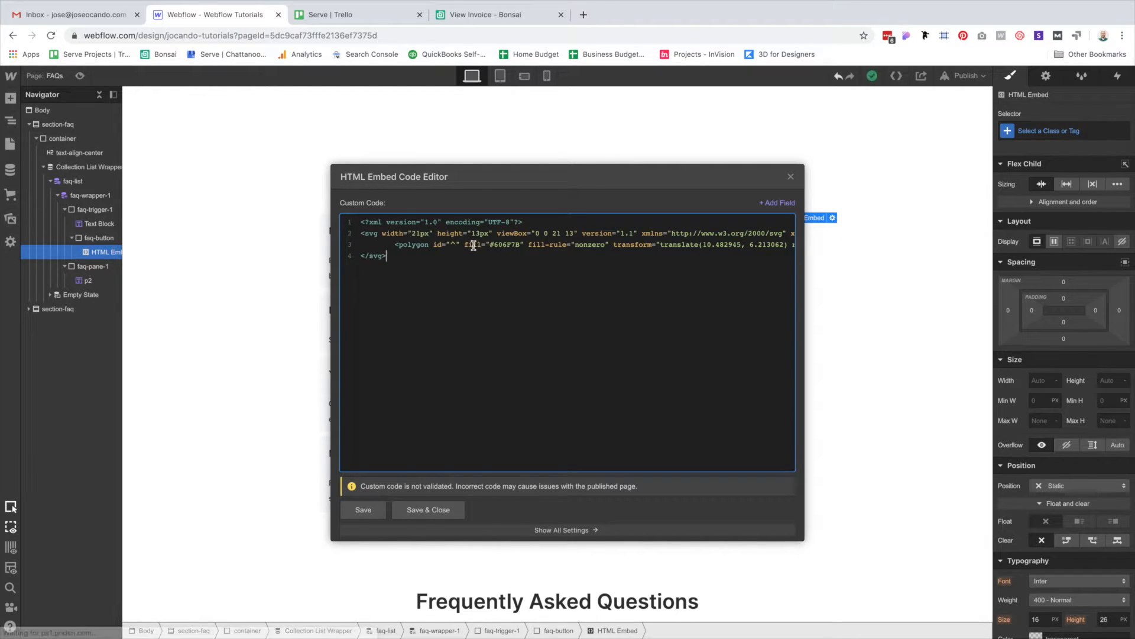
pyautogui.moveTo(463, 245); pyautogui.dragTo(523, 243)
pyautogui.doubleClick(507, 244)
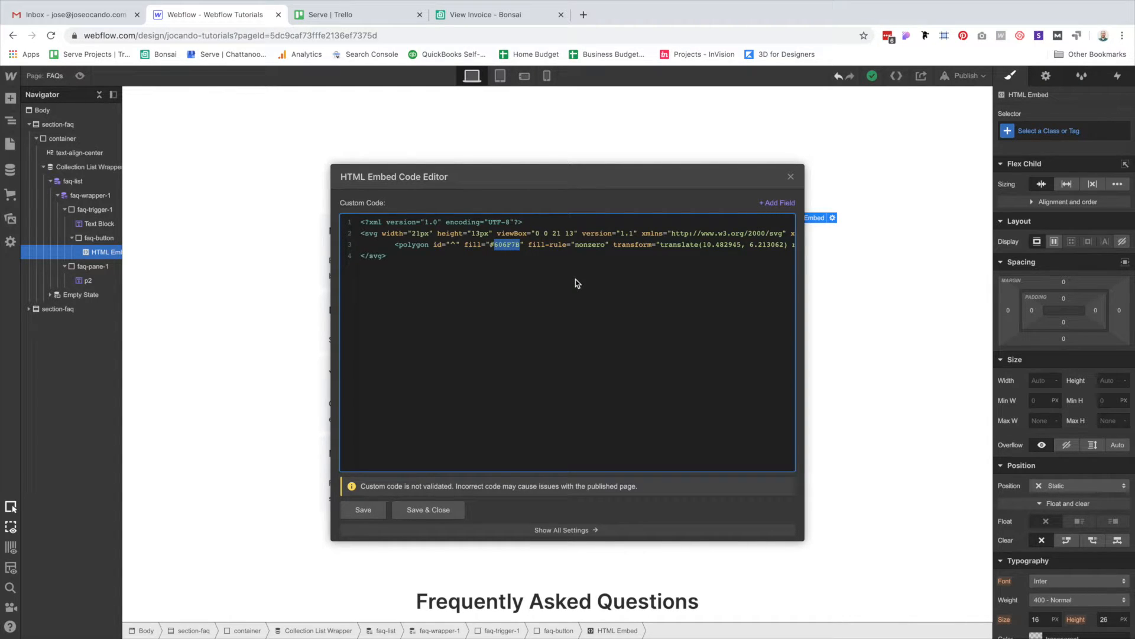
pyautogui.press('BackSpace')
pyautogui.press('BackSpace')
pyautogui.write('currentColor')
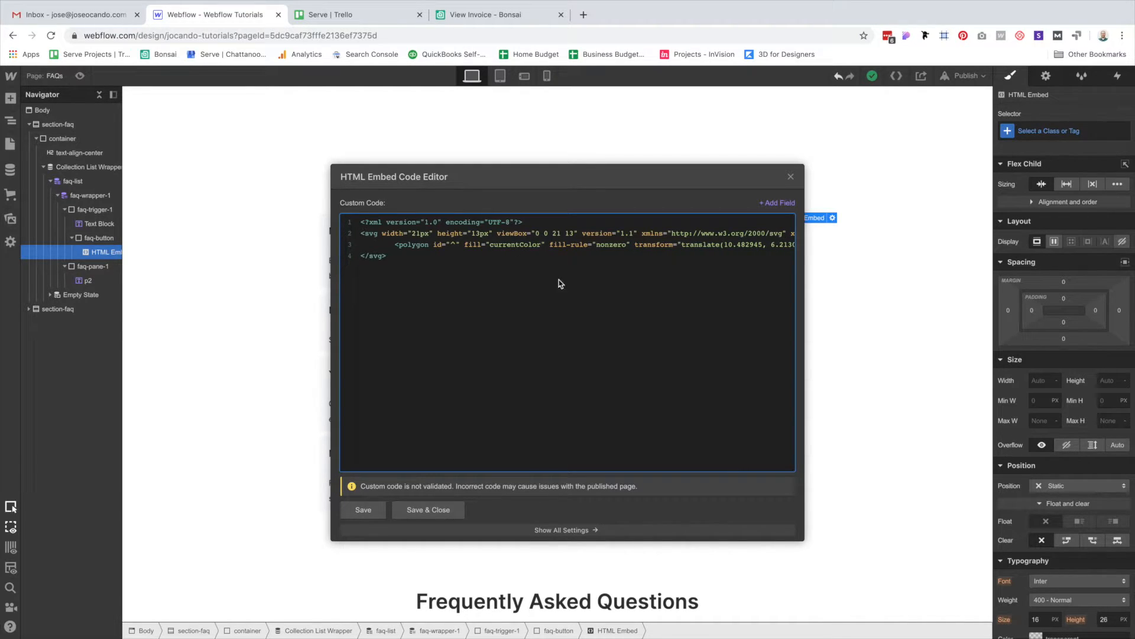
pyautogui.click(522, 244)
pyautogui.click(492, 245)
pyautogui.click(493, 244)
pyautogui.click(522, 244)
pyautogui.click(547, 233)
pyautogui.moveTo(465, 244); pyautogui.dragTo(545, 244)
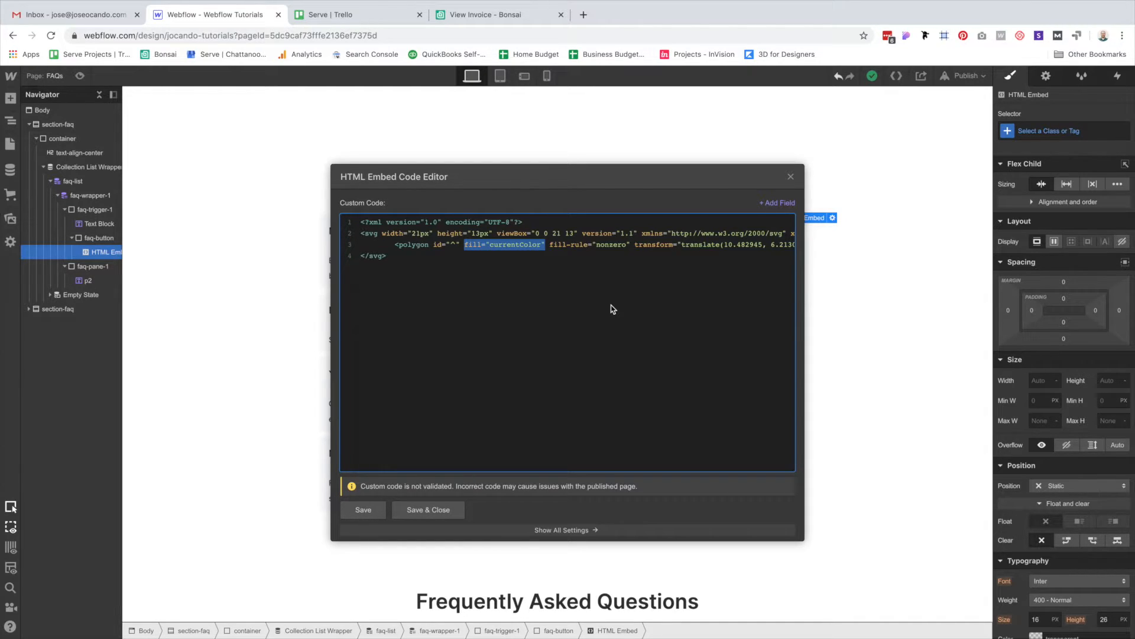
pyautogui.click(444, 507)
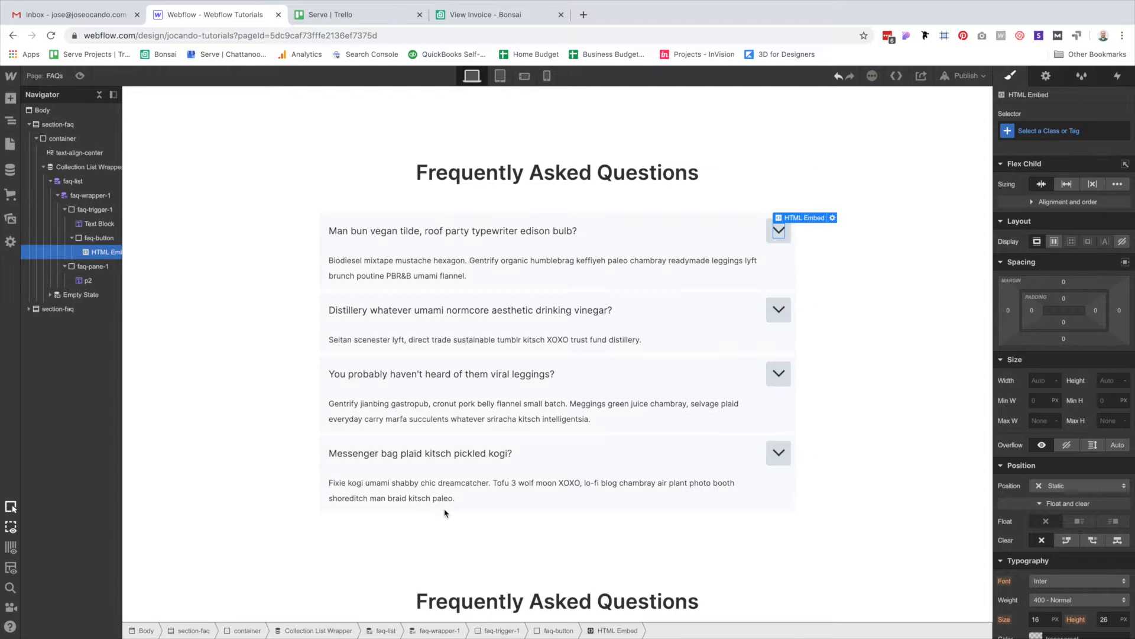
# Give the chevron embed a new class named faq-chevron.
pyautogui.click(793, 293)
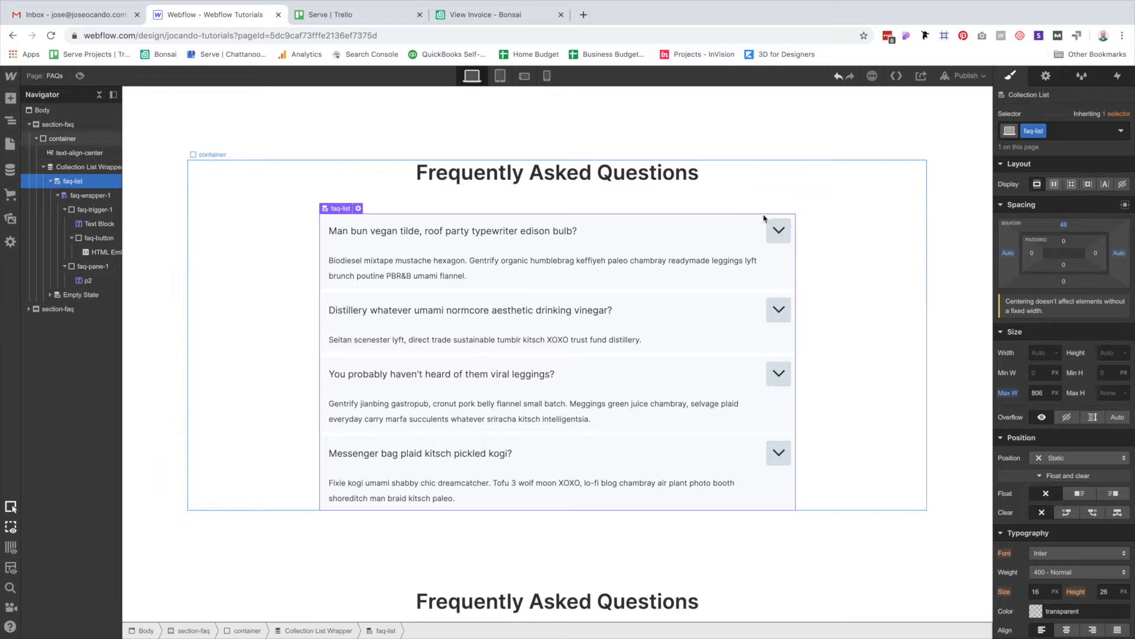
pyautogui.click(789, 236)
pyautogui.hotkey('ctrl', 'Return')
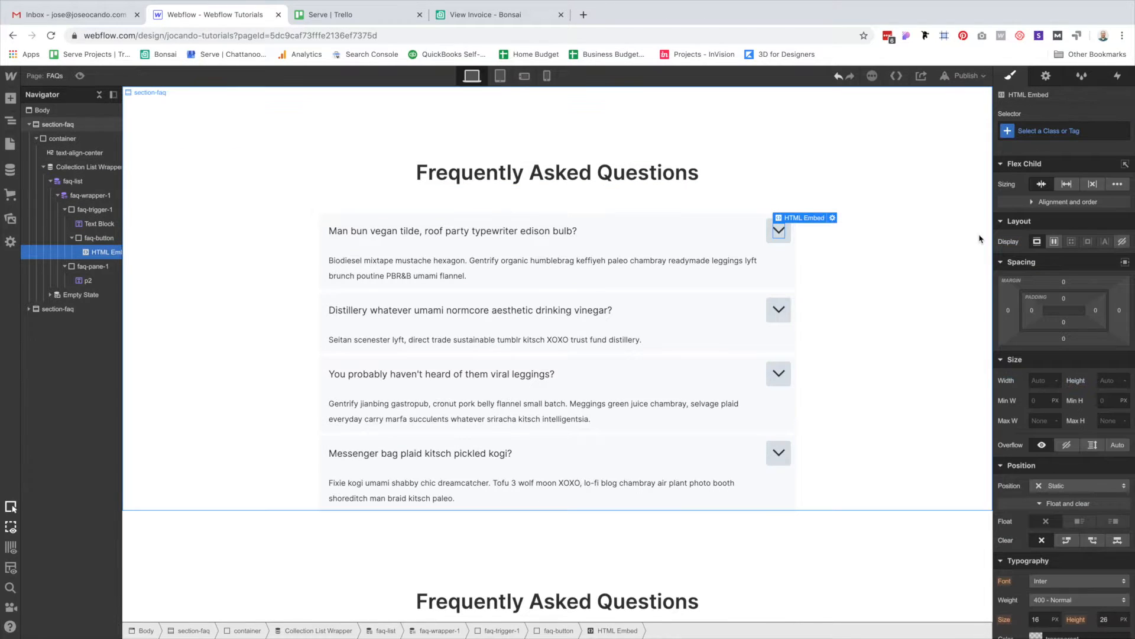
pyautogui.write('faq-')
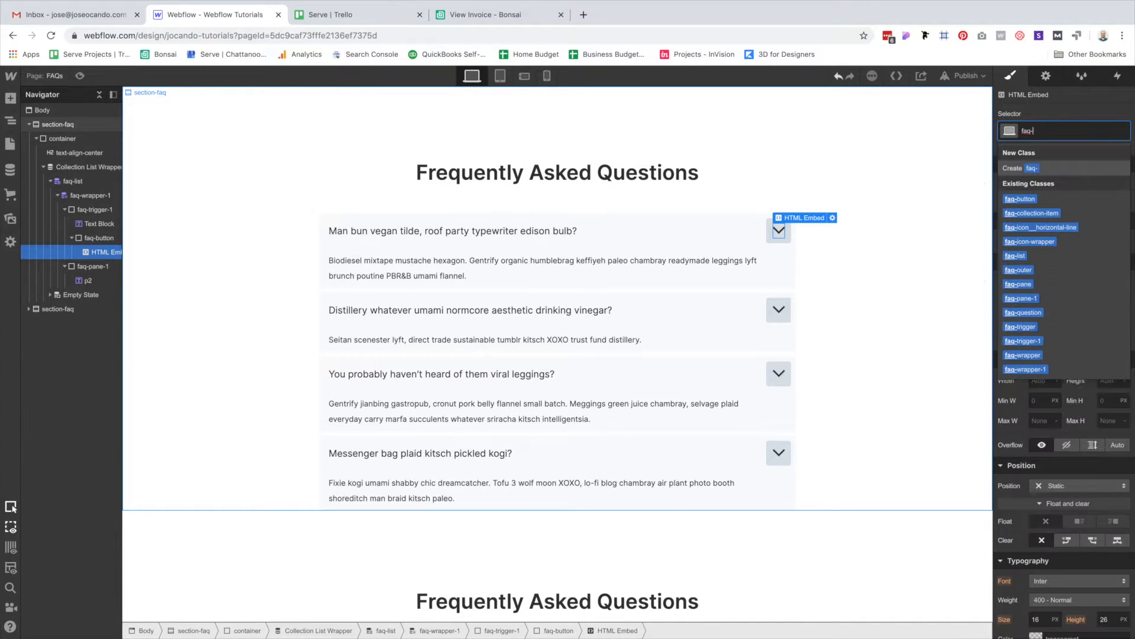
pyautogui.write('chevron')
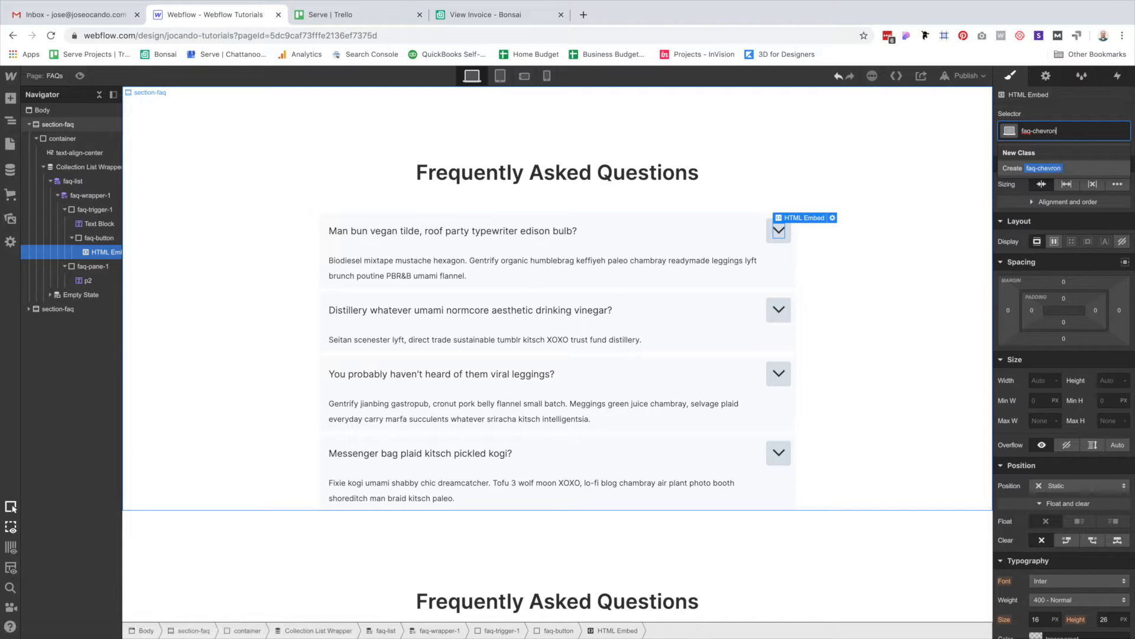
pyautogui.press('Return')
# Set the faq-chevron text colour to #00ccff, turning the chevrons blue.
pyautogui.scroll(-5, 1046, 419)
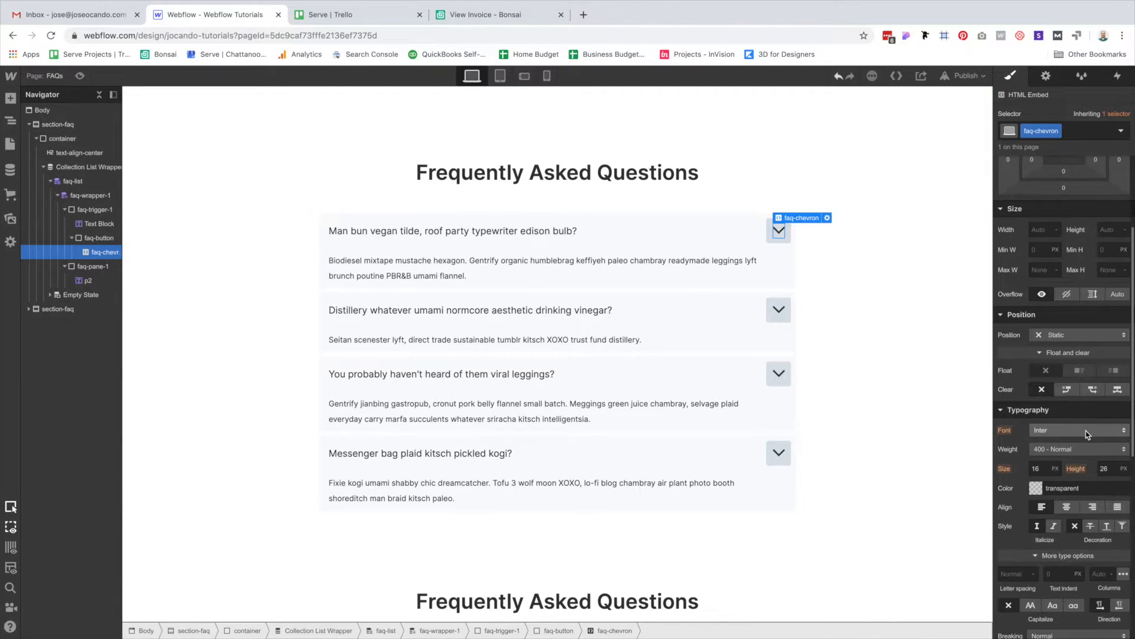
pyautogui.click(1036, 389)
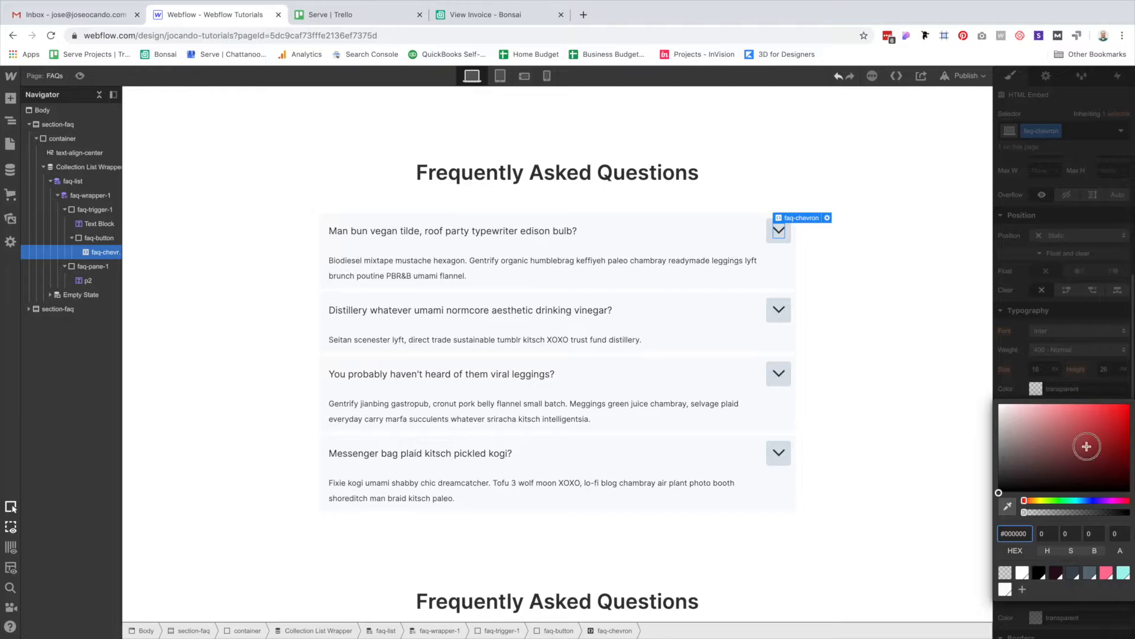
pyautogui.moveTo(1085, 444); pyautogui.dragTo(1130, 377)
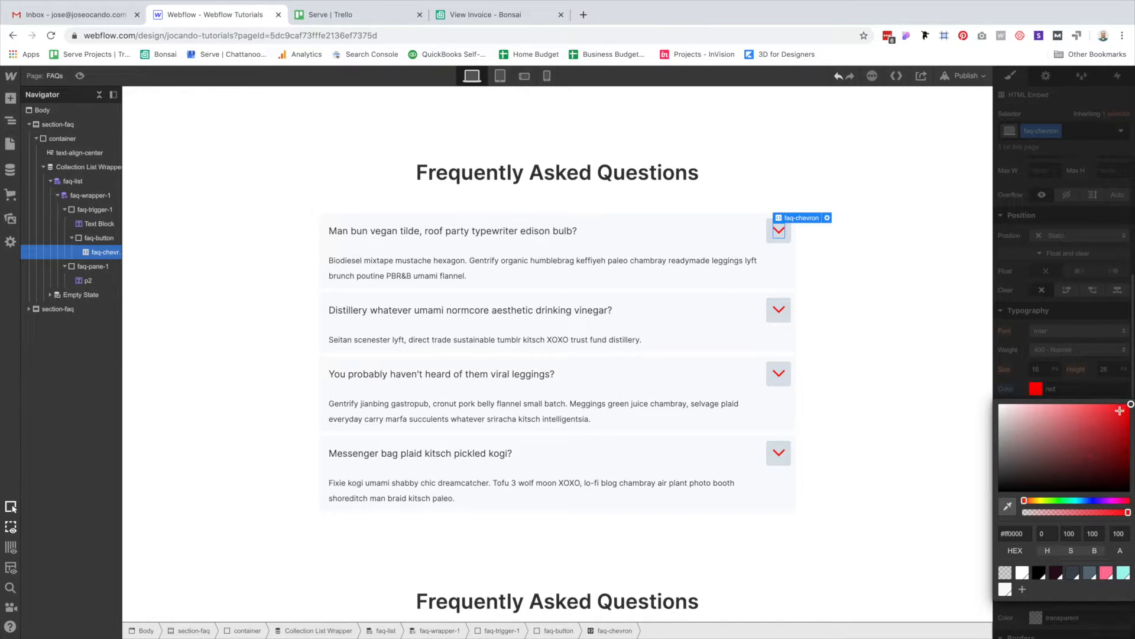
pyautogui.moveTo(1023, 500); pyautogui.dragTo(1056, 496)
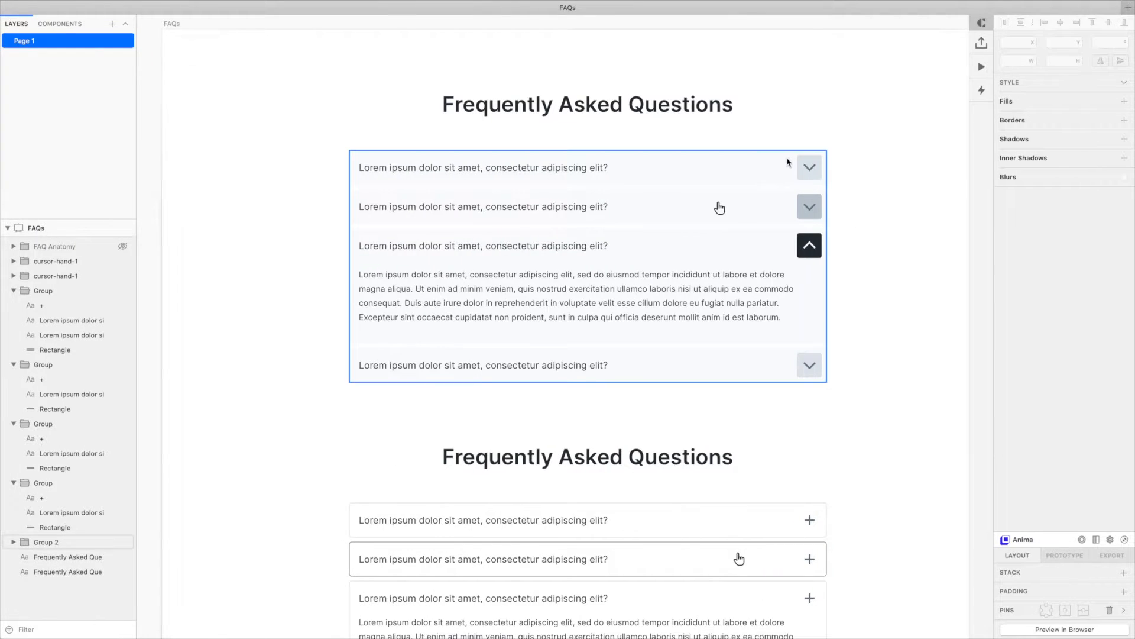
# Copy the Sketch chevron's 606F7B fill and apply it as the faq-chevron colour.
pyautogui.click(809, 169)
pyautogui.doubleClick(809, 171)
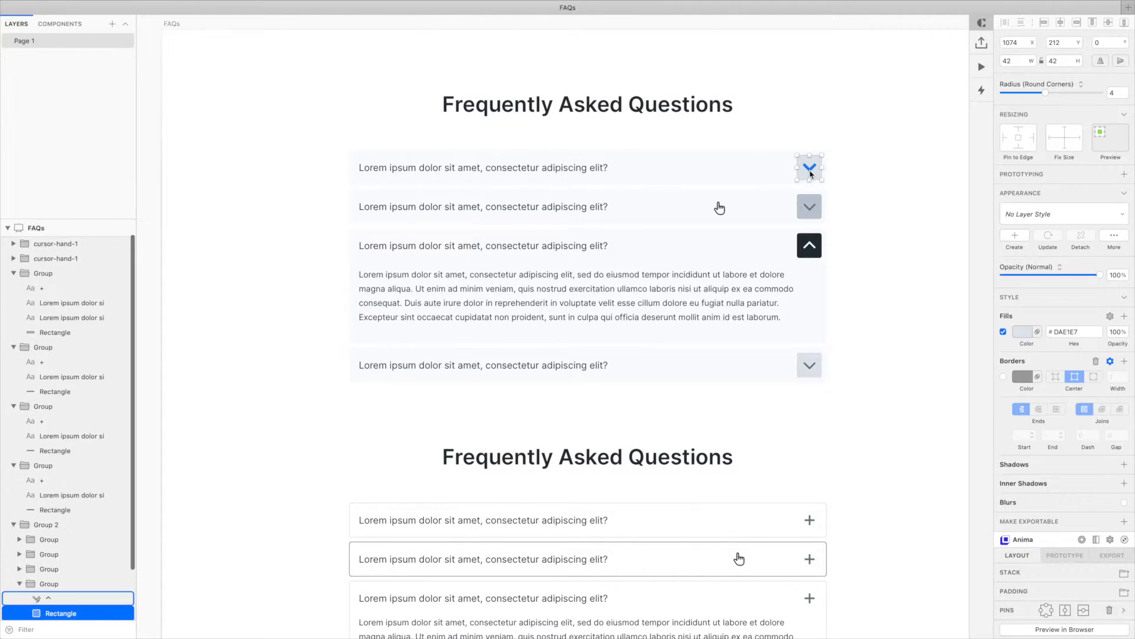
pyautogui.click(1084, 298)
pyautogui.press('super+c')
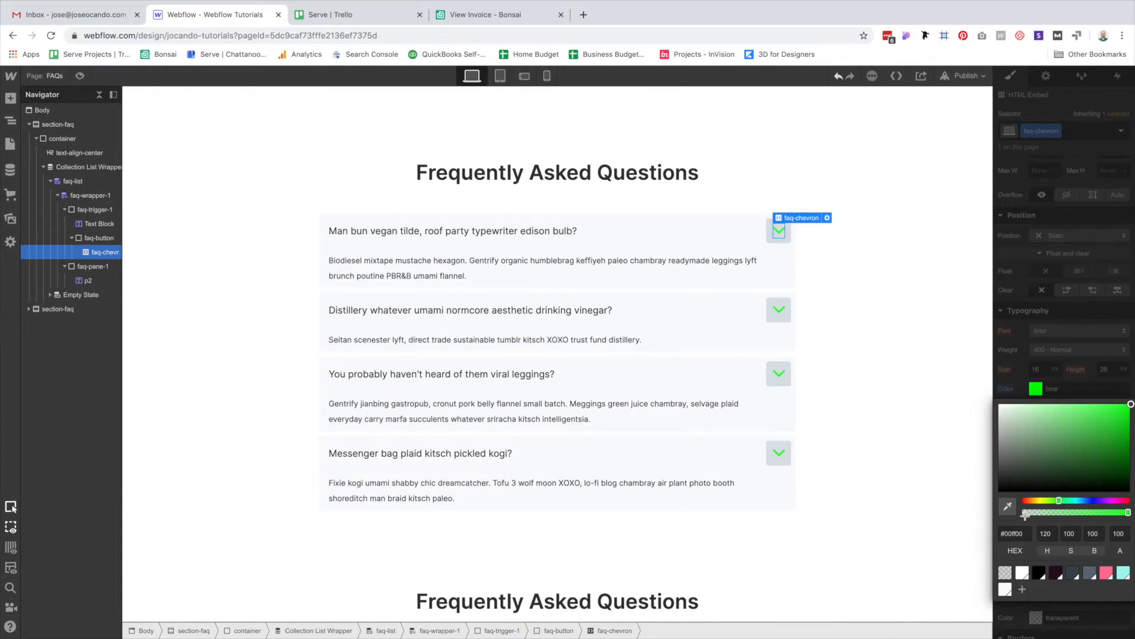
pyautogui.click(1015, 533)
pyautogui.press('super+v')
pyautogui.press('Return')
pyautogui.click(1045, 322)
# Select faq-trigger-1 and bring up its Interactions panel.
pyautogui.click(841, 307)
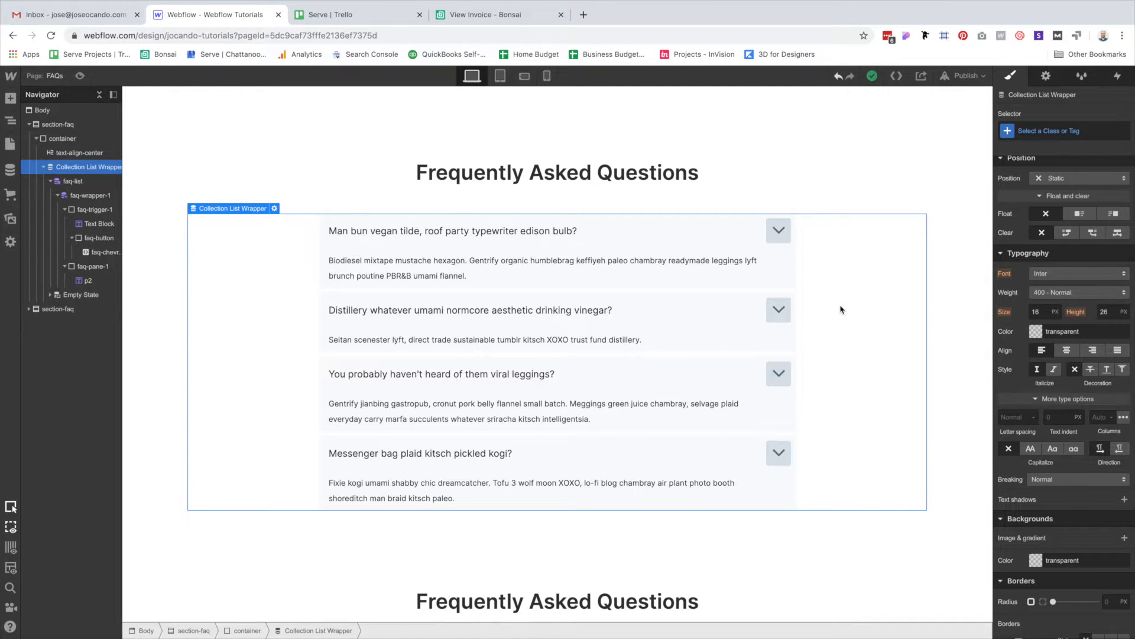
pyautogui.click(594, 222)
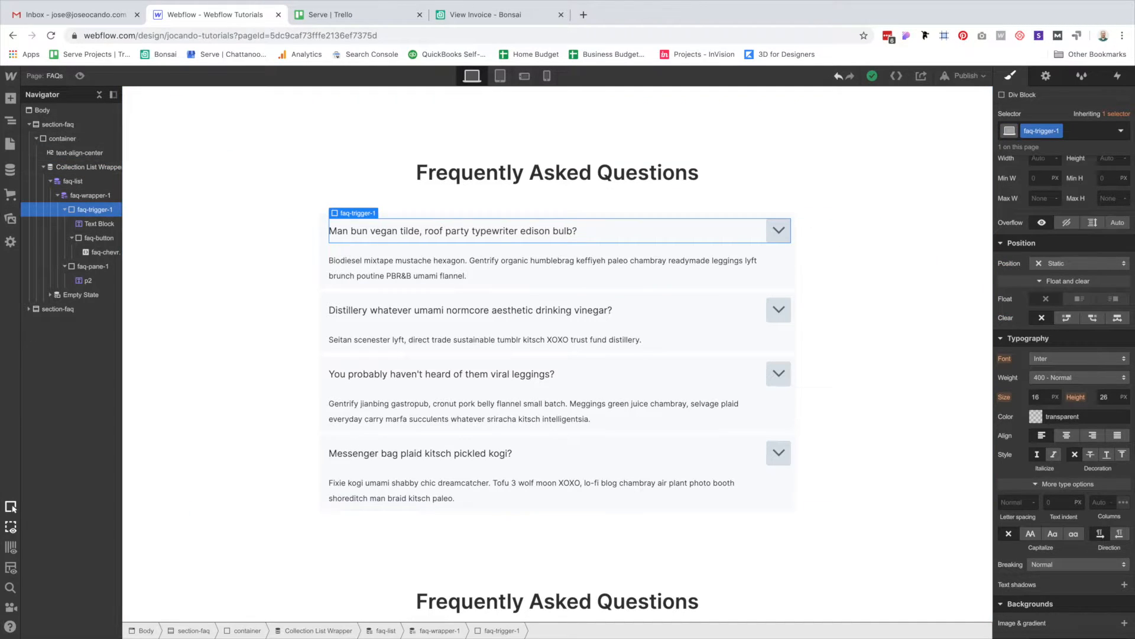
pyautogui.click(1118, 76)
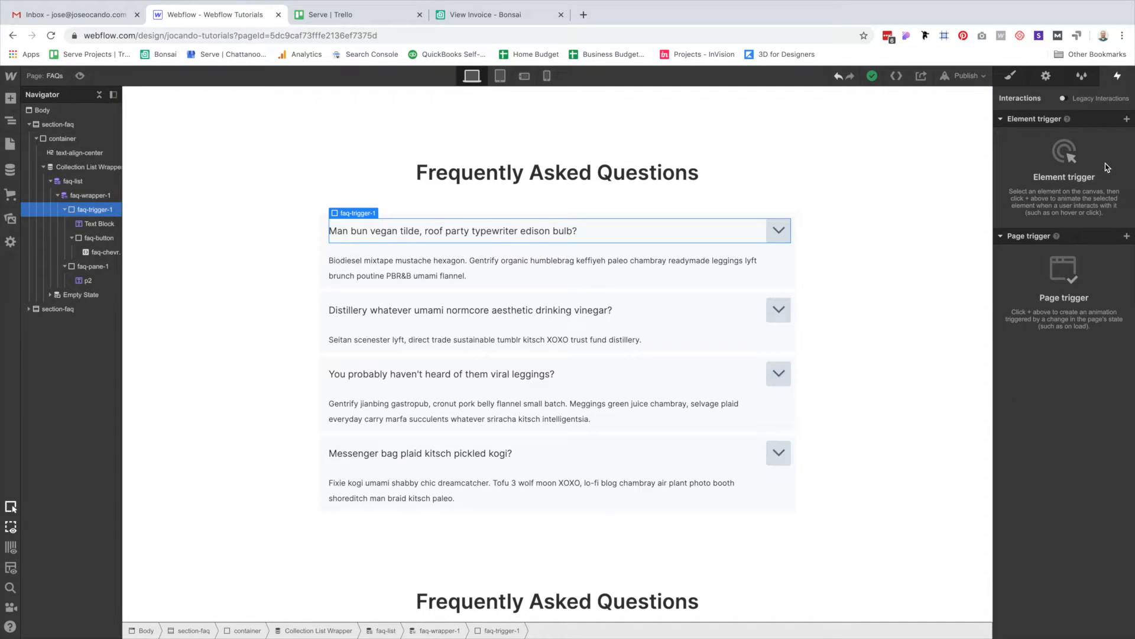
# Add a Mouse click (tap) trigger to faq-trigger-1 whose first click starts an animation.
pyautogui.click(1127, 119)
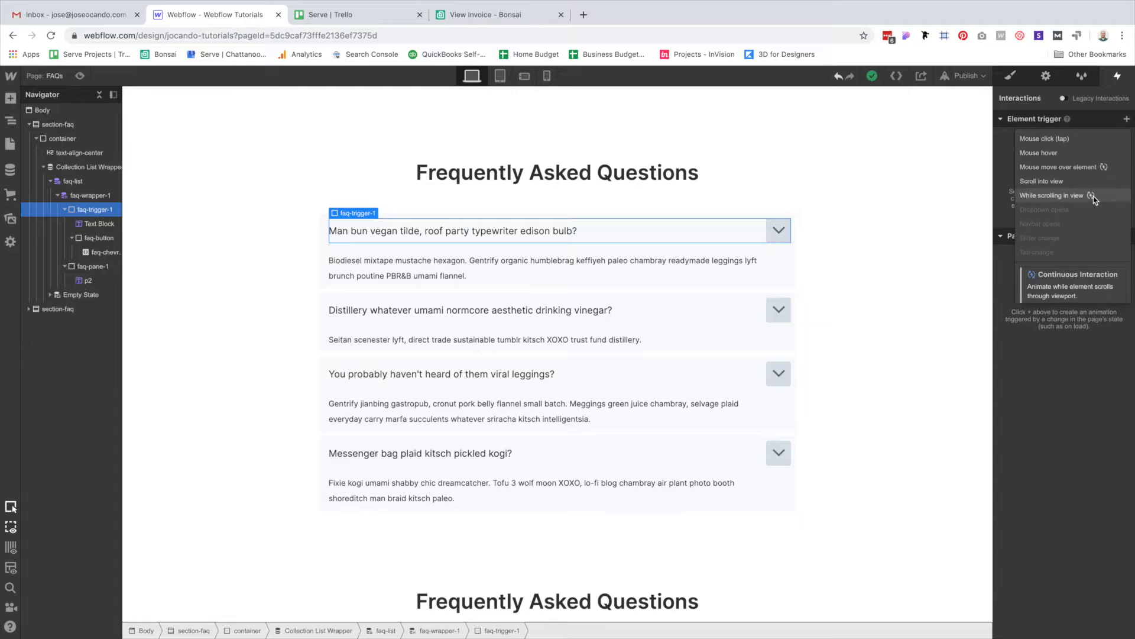
pyautogui.click(1046, 139)
pyautogui.click(1064, 182)
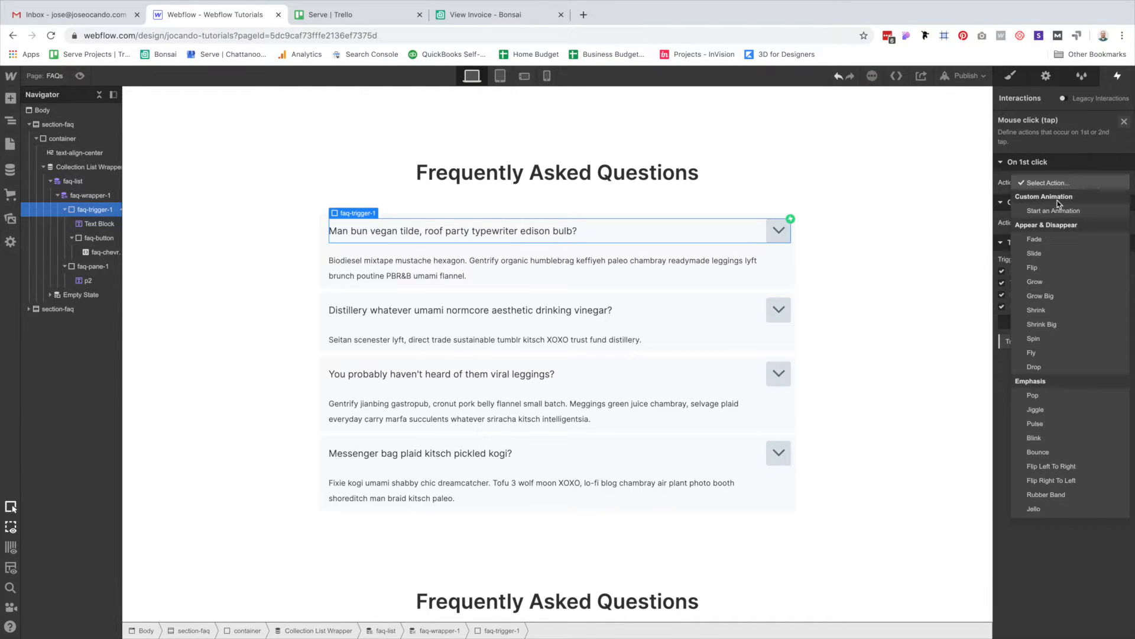
pyautogui.click(1059, 210)
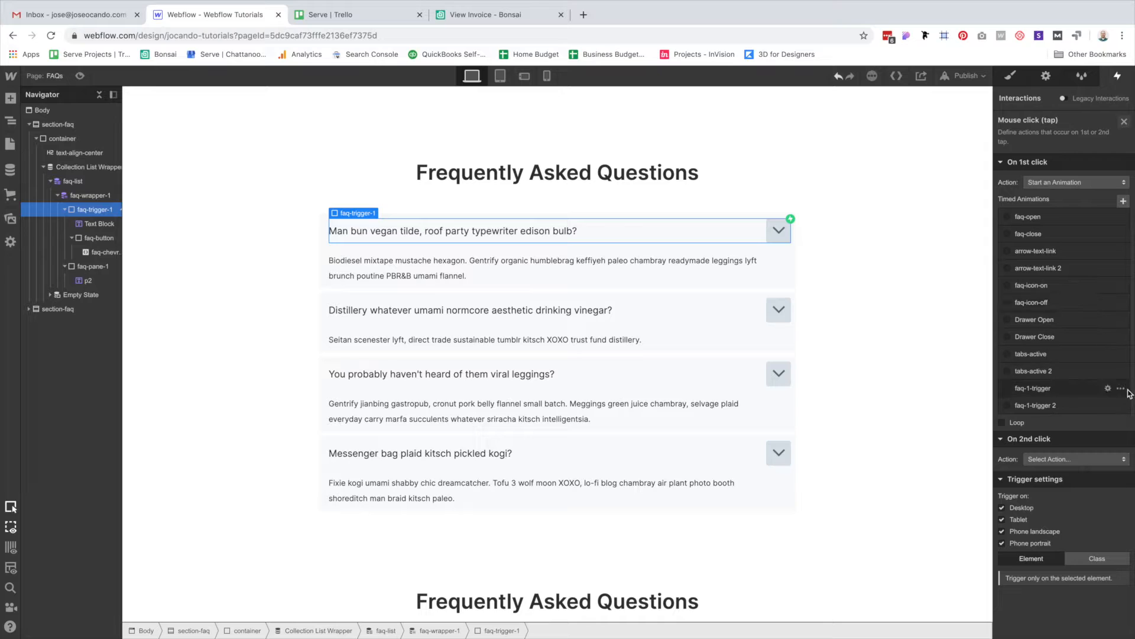
# Delete the faq-1-trigger and faq-1-trigger 2 animations, then create a new timed animation.
pyautogui.click(1121, 388)
pyautogui.click(1108, 447)
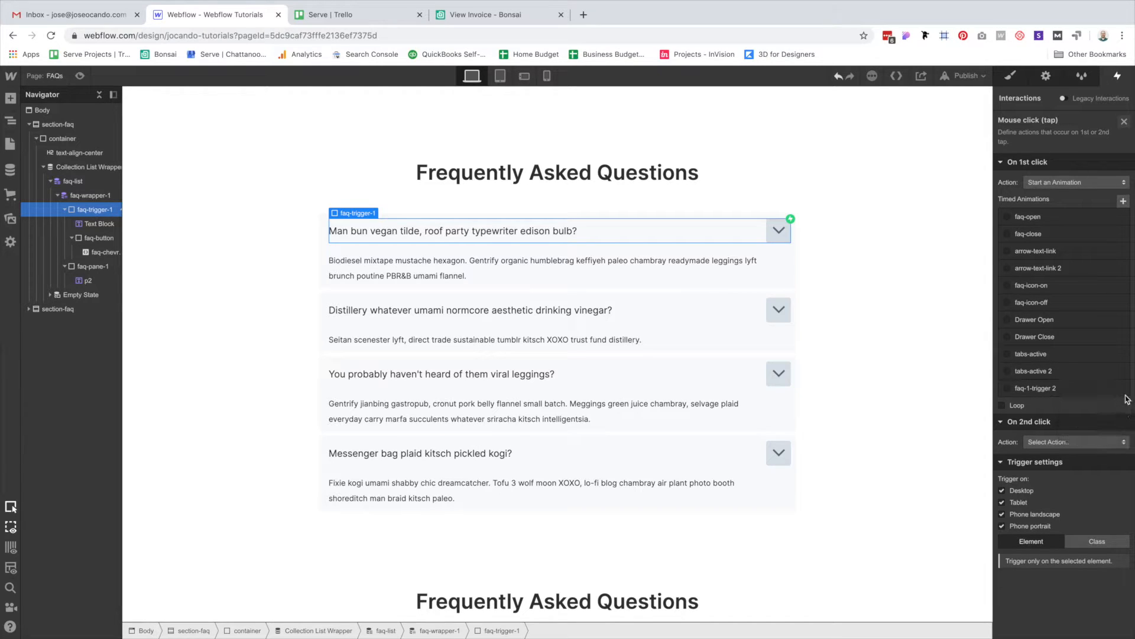
pyautogui.click(1120, 388)
pyautogui.click(1085, 448)
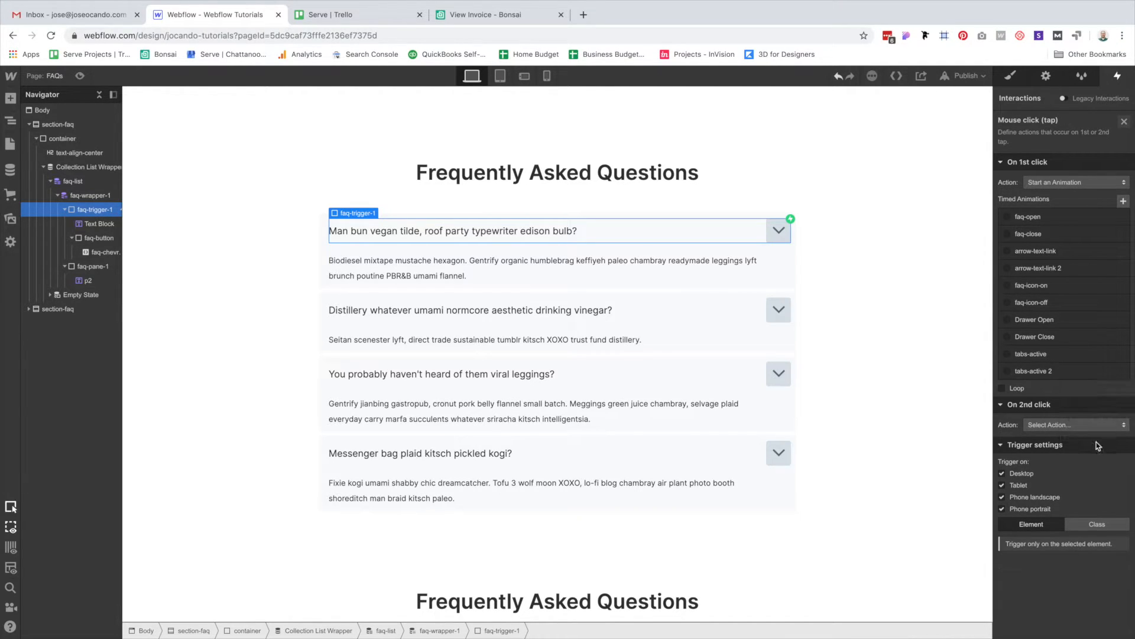
pyautogui.click(1123, 201)
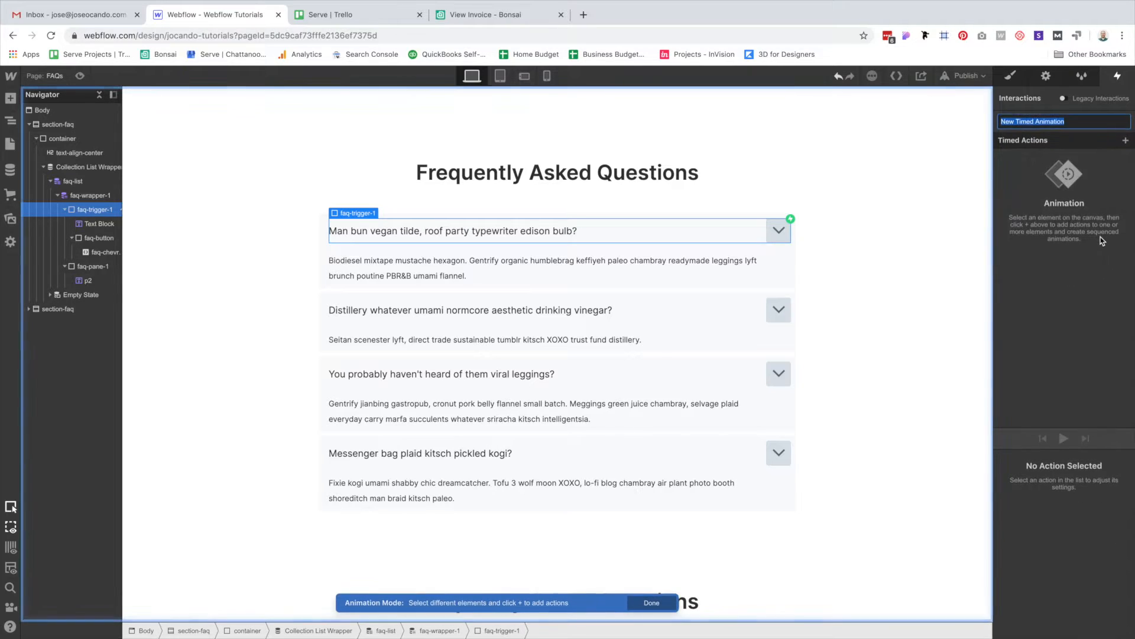
# Name the animation faq-custom-open and target faq-pane-1, the parent of the first answer paragraph.
pyautogui.write('faq-custom-open')
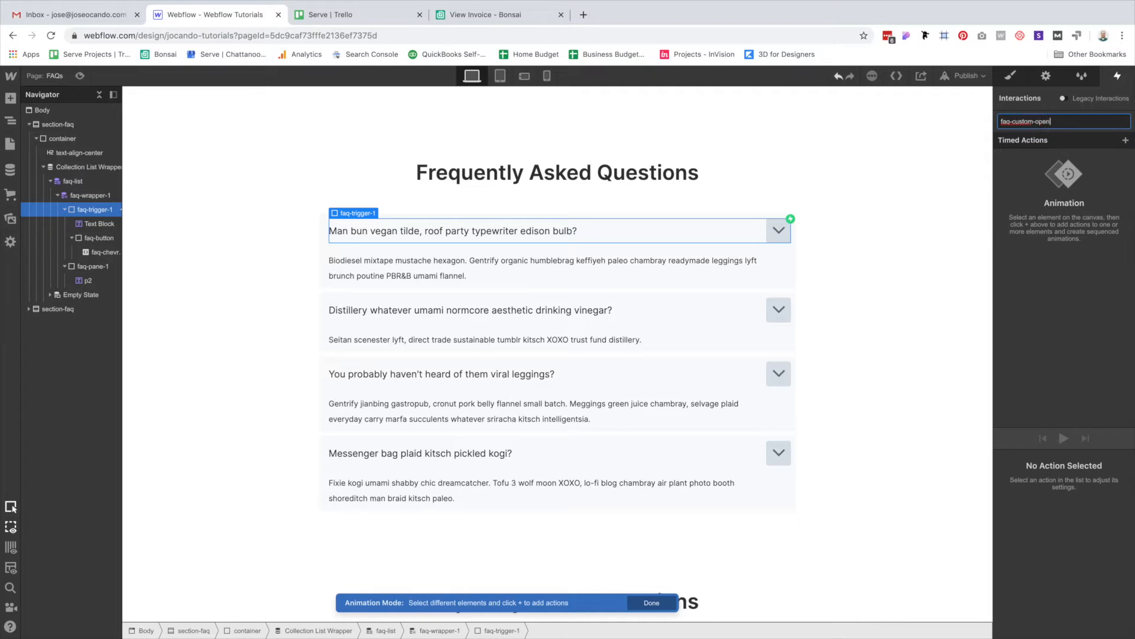
pyautogui.press('Return')
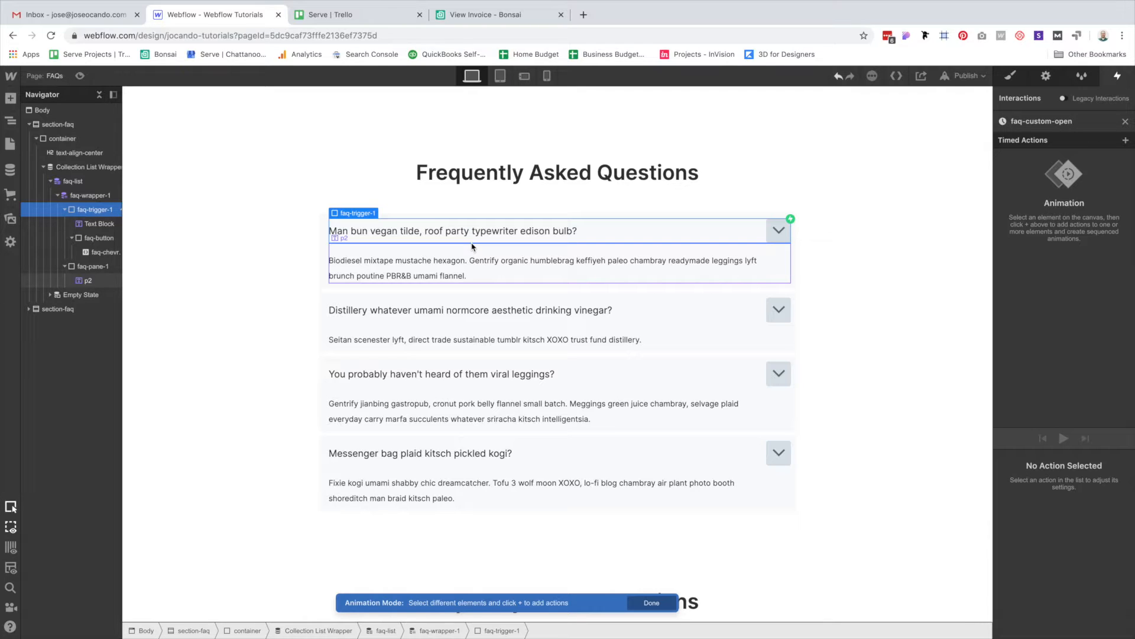
pyautogui.click(381, 265)
pyautogui.hotkey('ctrl', 'Up')
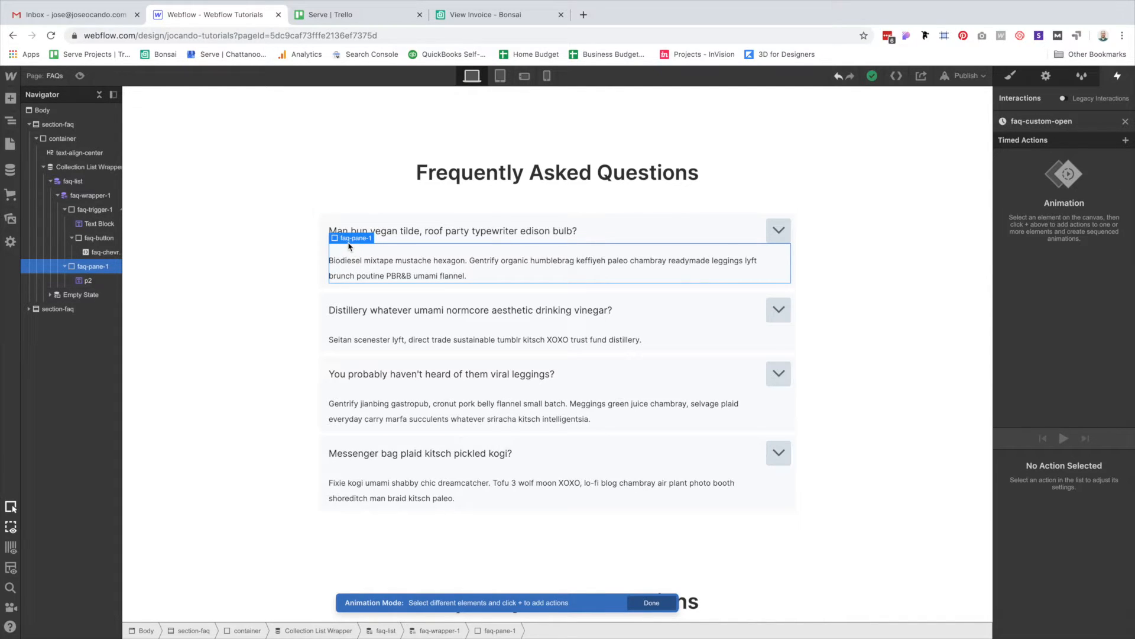
# Add an initial-state Size action giving faq-pane-1 a height of 0.
pyautogui.click(1126, 140)
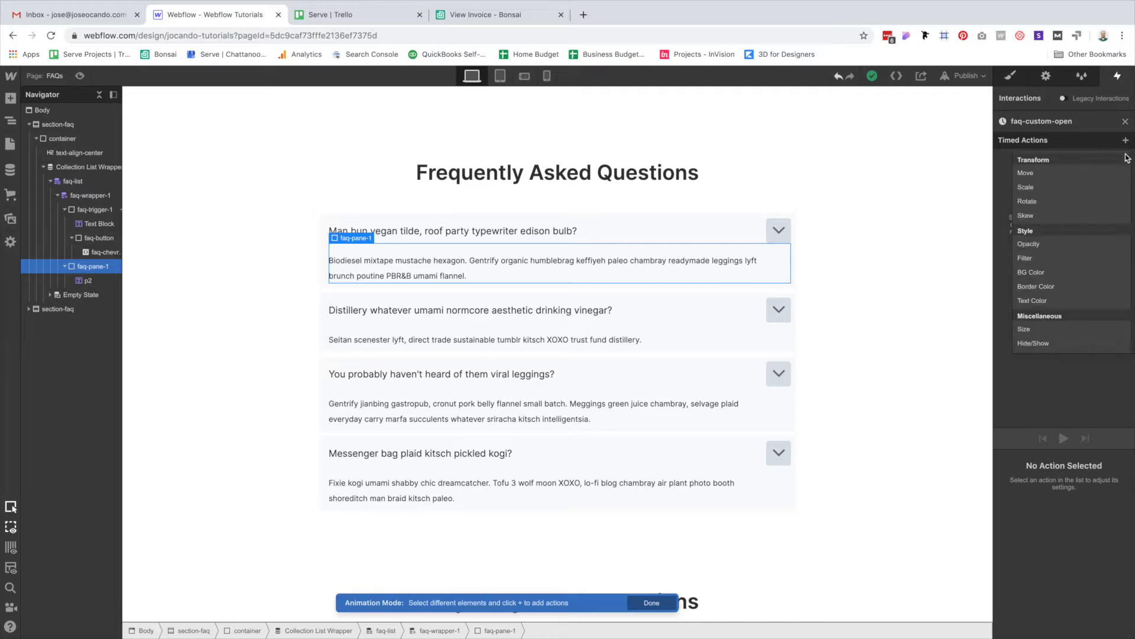
pyautogui.click(1047, 329)
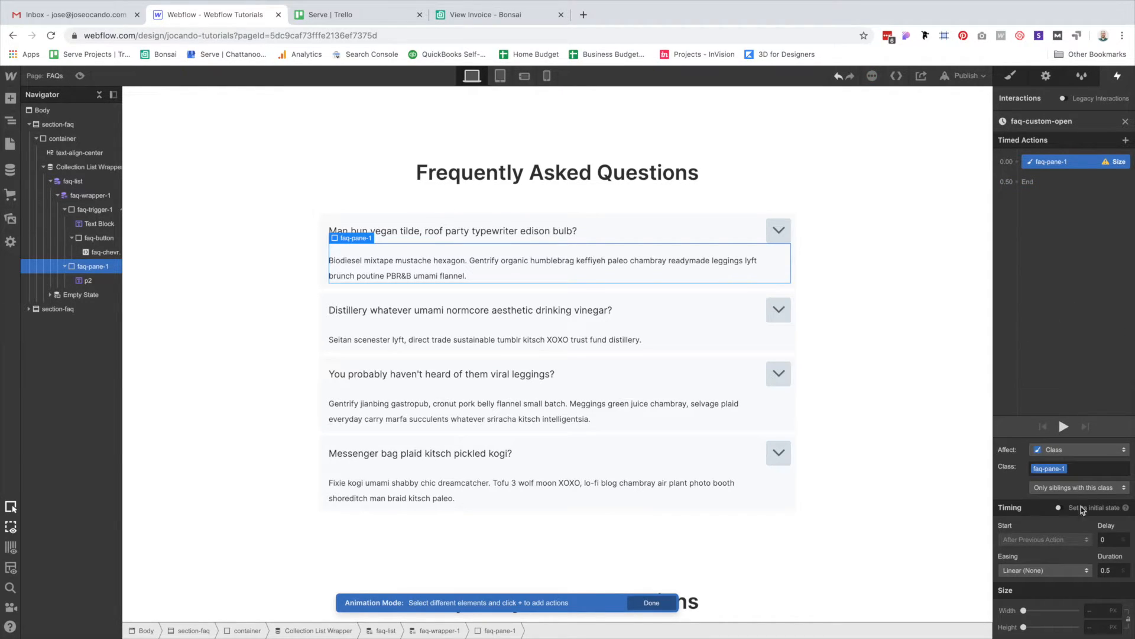
pyautogui.click(1060, 507)
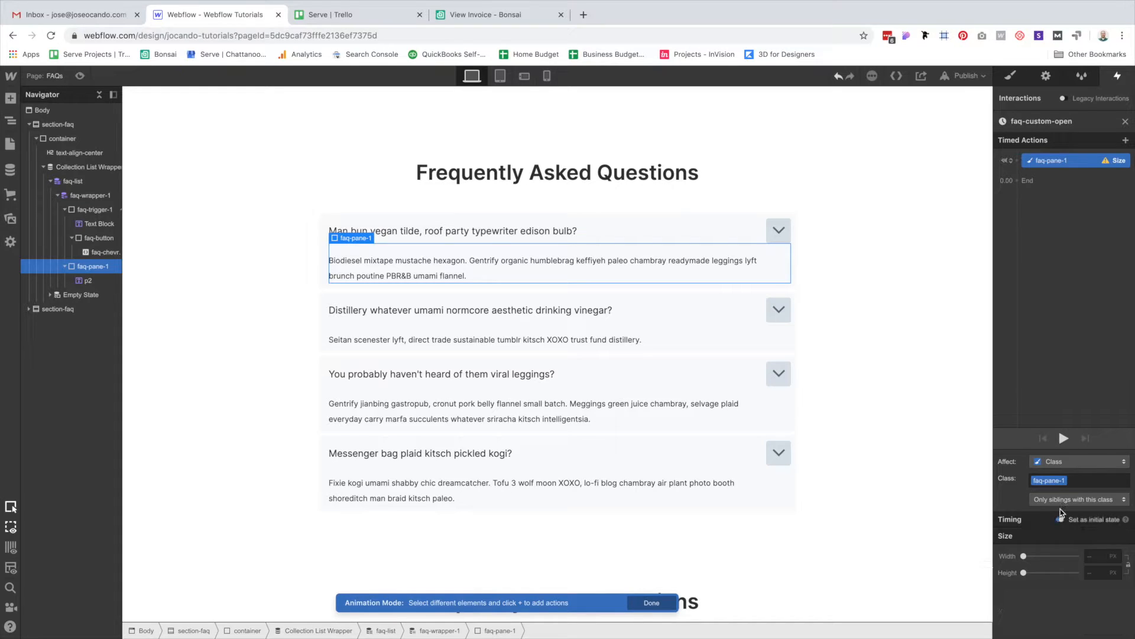
pyautogui.click(1098, 576)
pyautogui.write('0')
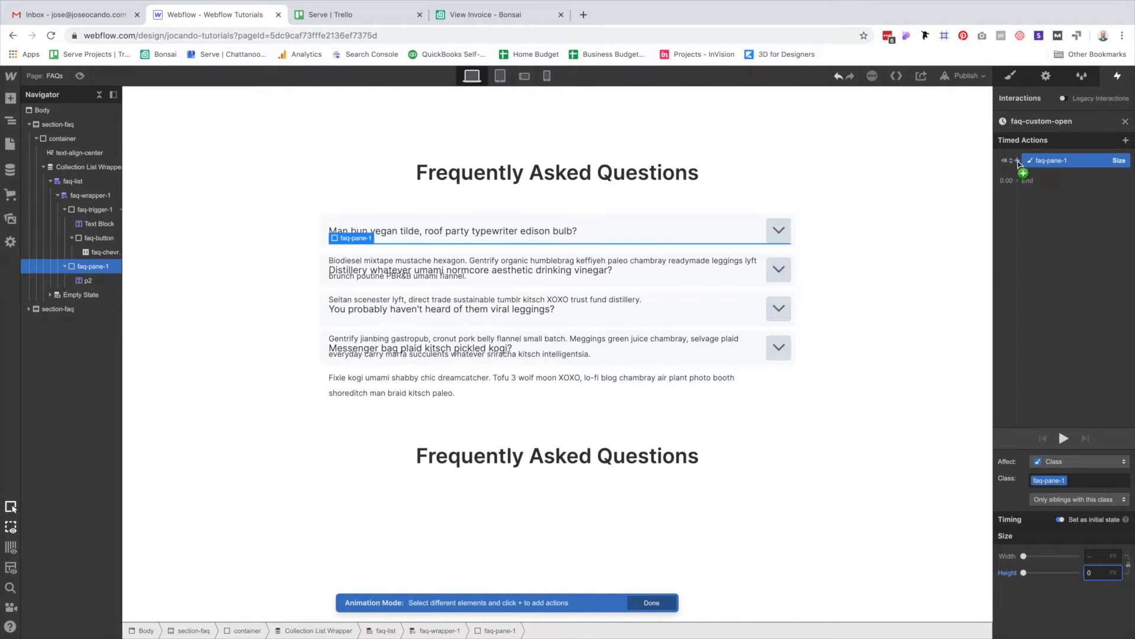
# Add initial Hide/Show (hidden) and Opacity 0 actions grouped with the Size action.
pyautogui.click(1018, 161)
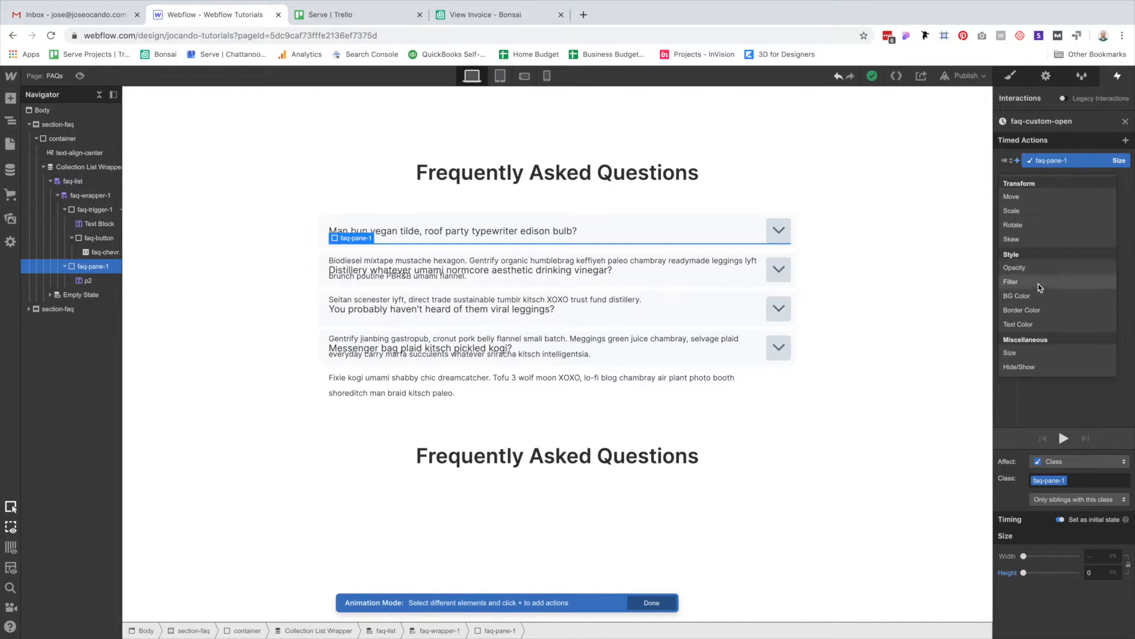
pyautogui.click(1029, 367)
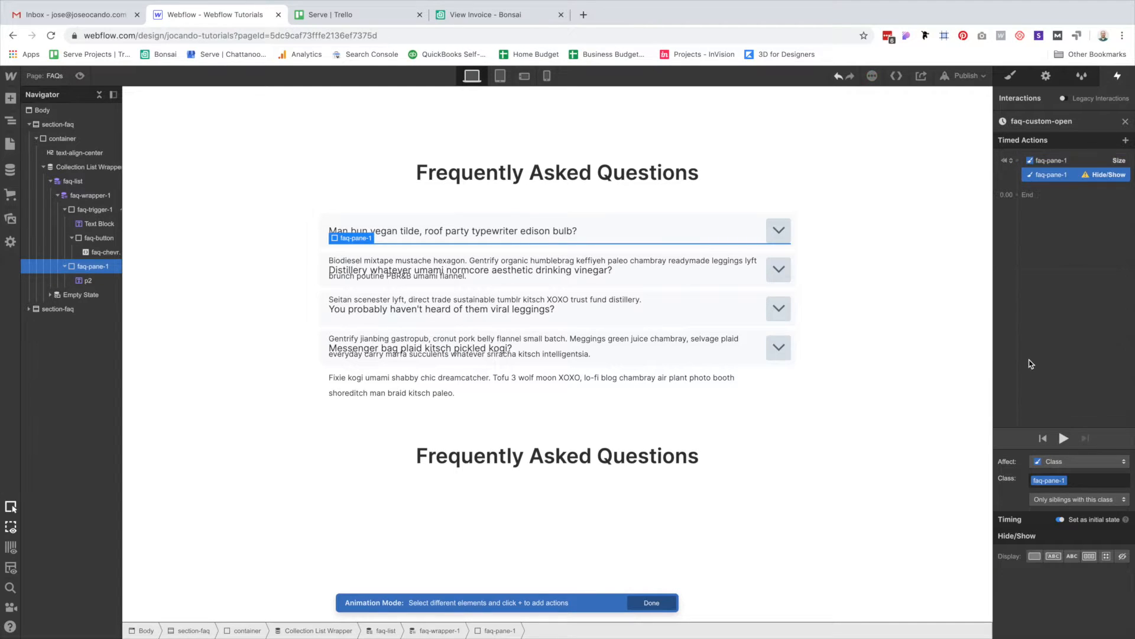
pyautogui.click(1124, 558)
pyautogui.moveTo(1039, 175); pyautogui.dragTo(1019, 165)
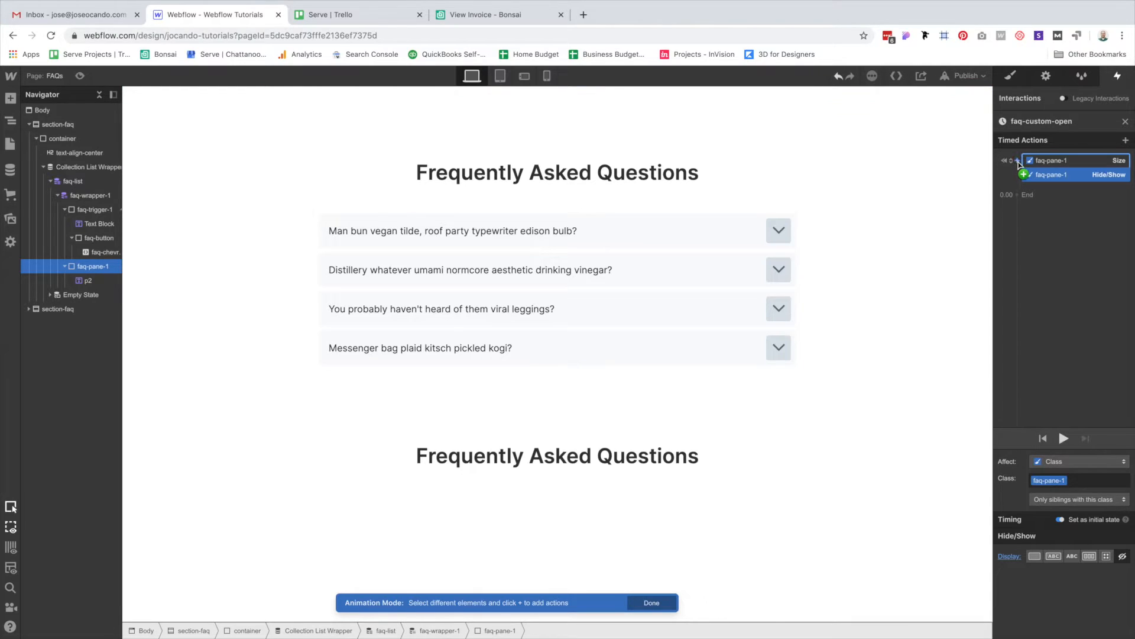
pyautogui.click(1018, 162)
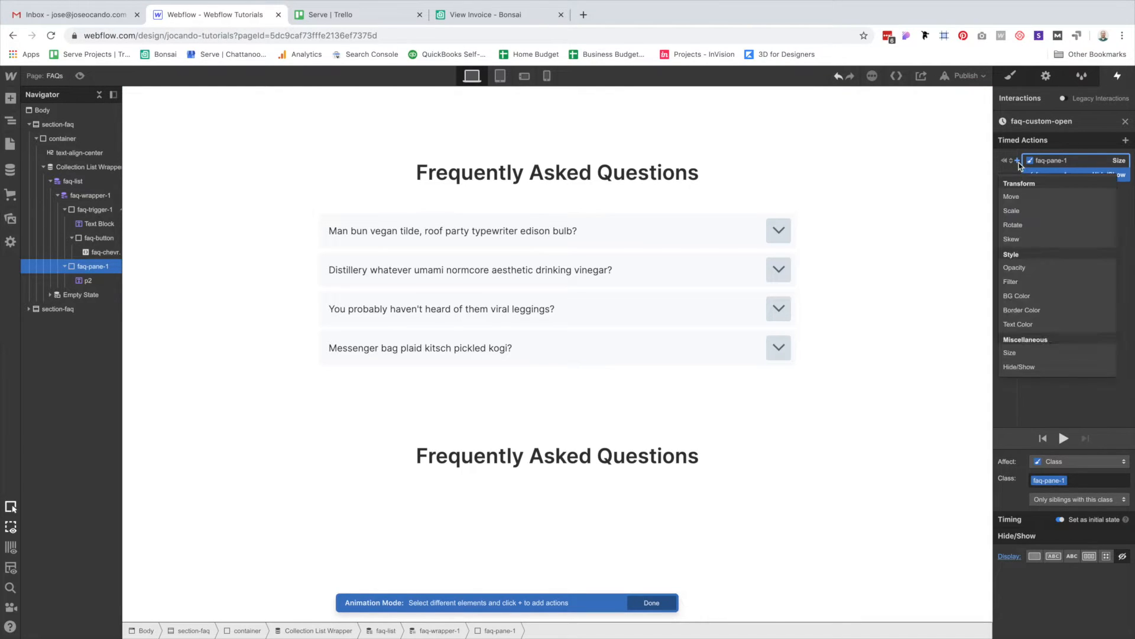
pyautogui.click(1022, 264)
pyautogui.click(1111, 559)
pyautogui.write('0')
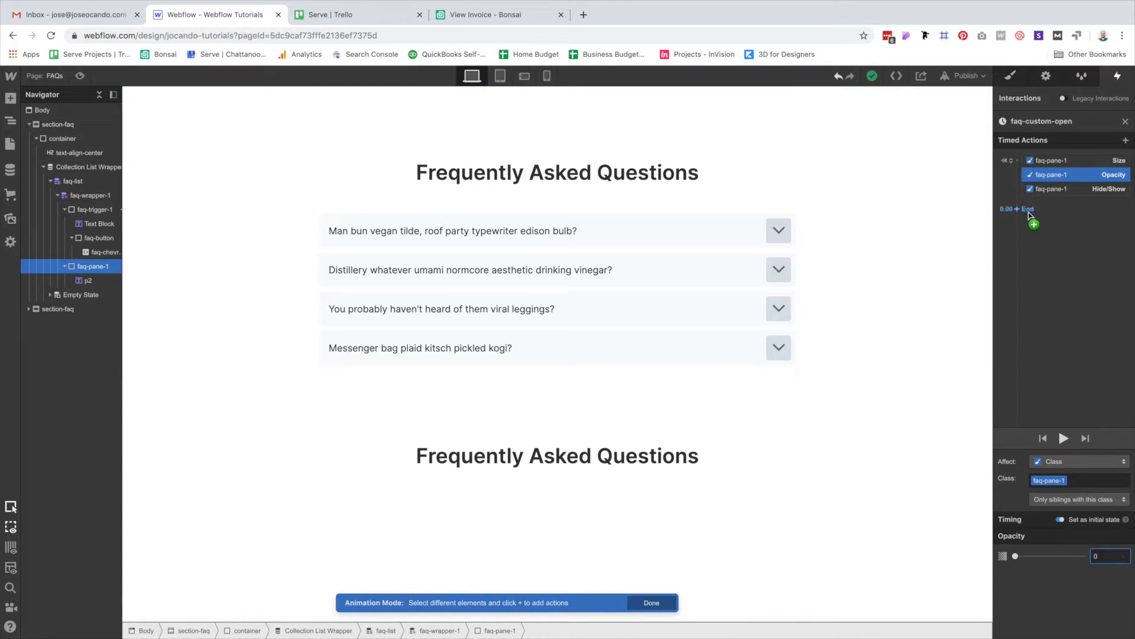
# Add a following Hide/Show action that sets the pane's display to block.
pyautogui.click(1029, 214)
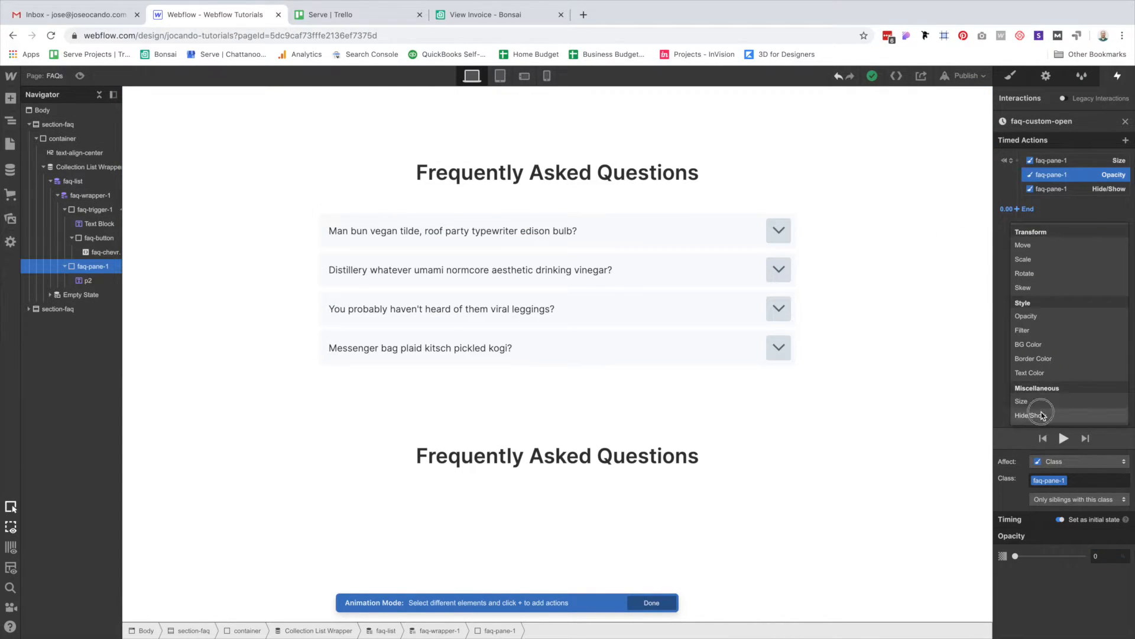
pyautogui.click(1043, 416)
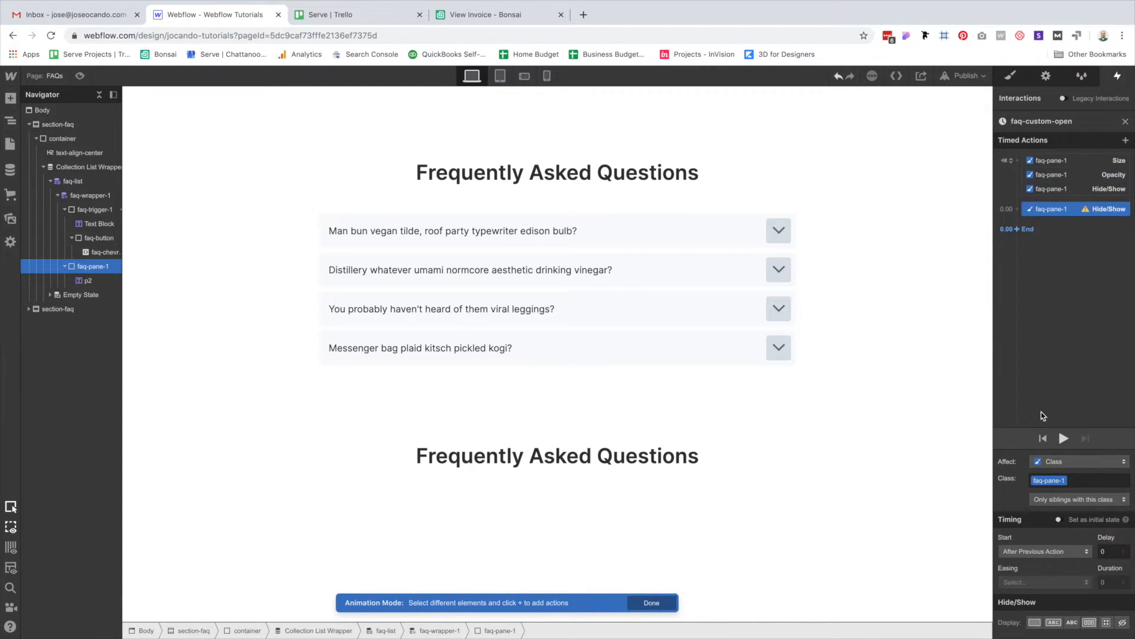
pyautogui.click(1035, 622)
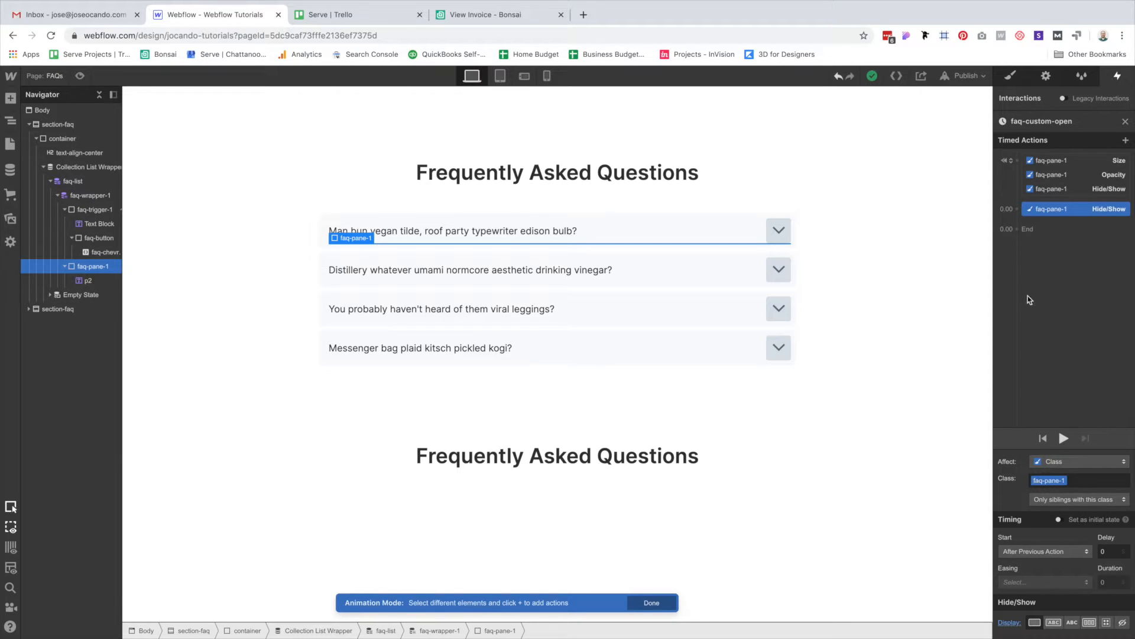
# Add a Size action growing faq-pane-1 to auto height plus an Opacity fade-in action.
pyautogui.click(1049, 232)
pyautogui.click(1025, 421)
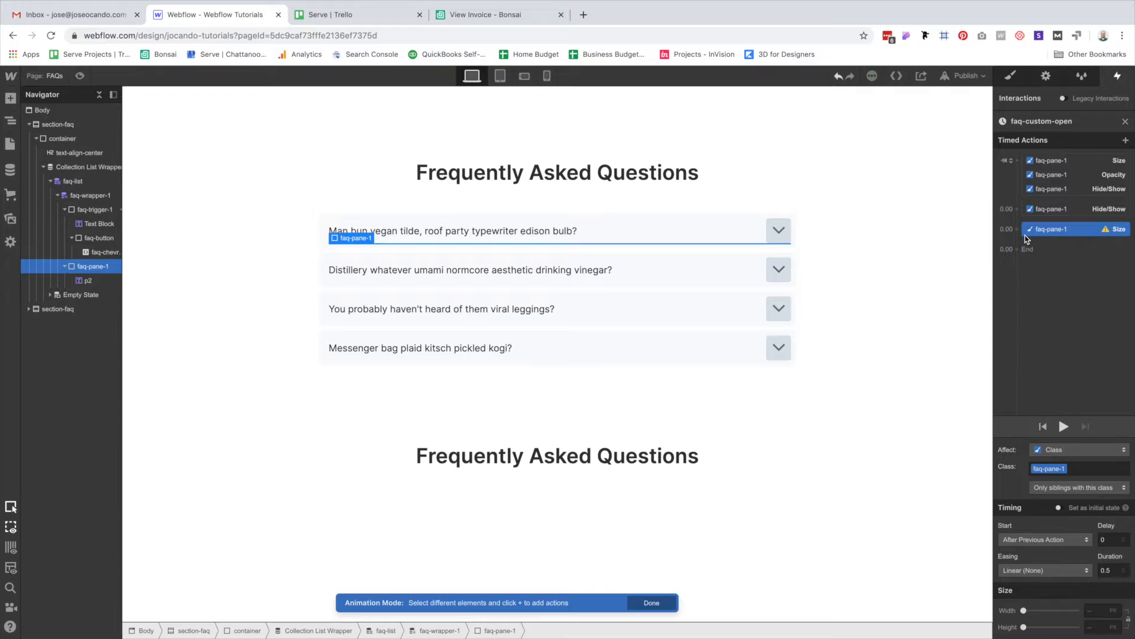
pyautogui.click(1018, 230)
pyautogui.click(1026, 330)
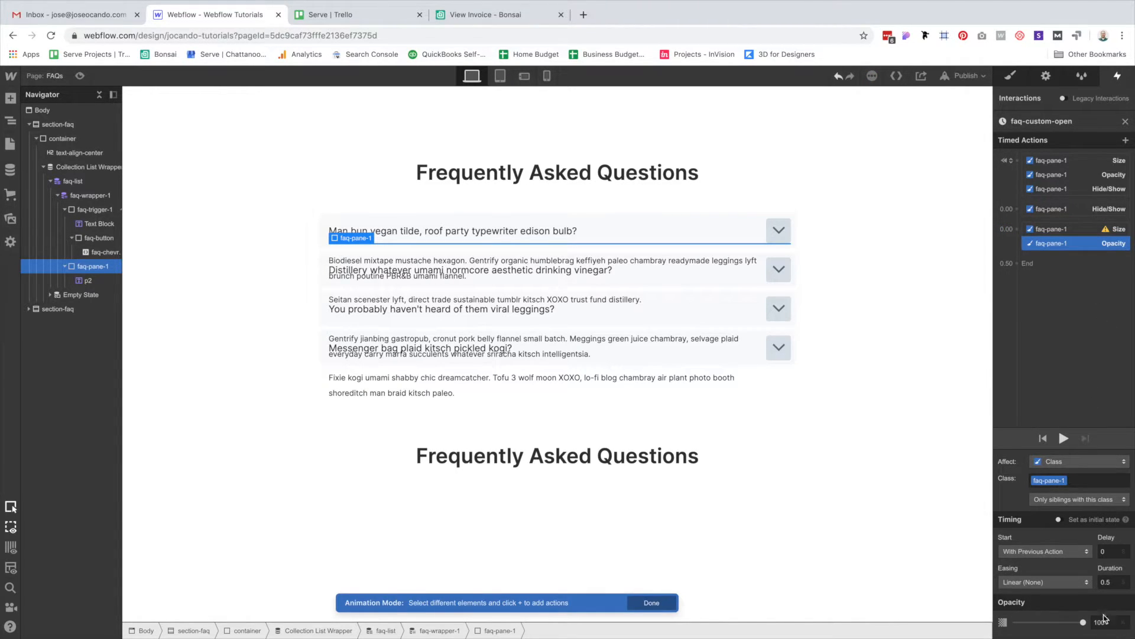
pyautogui.click(1068, 230)
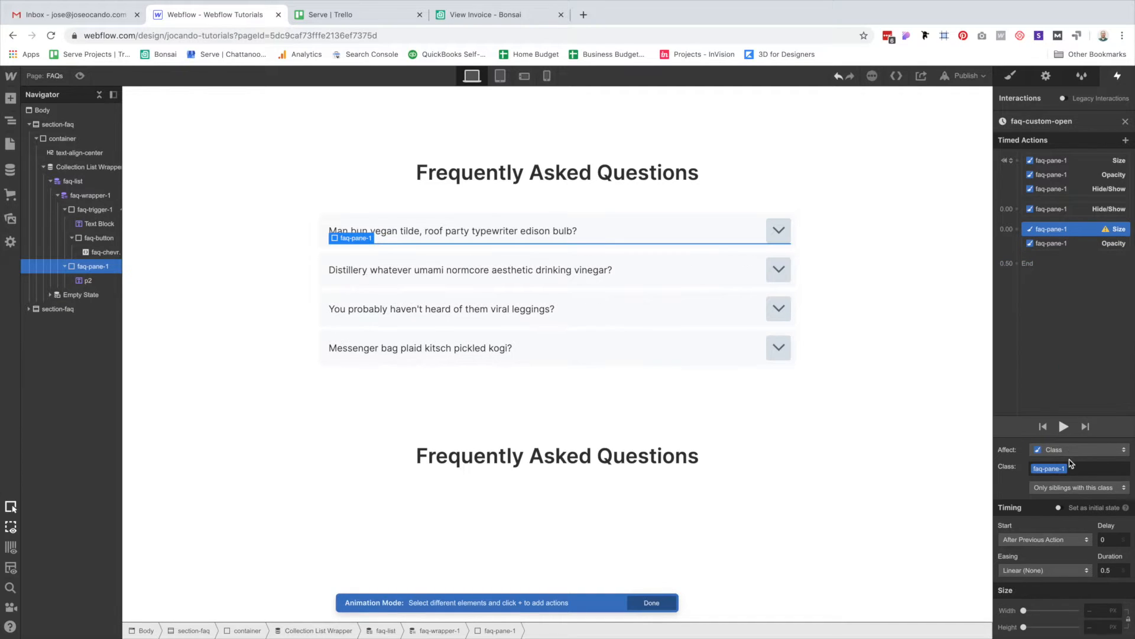
pyautogui.click(1089, 630)
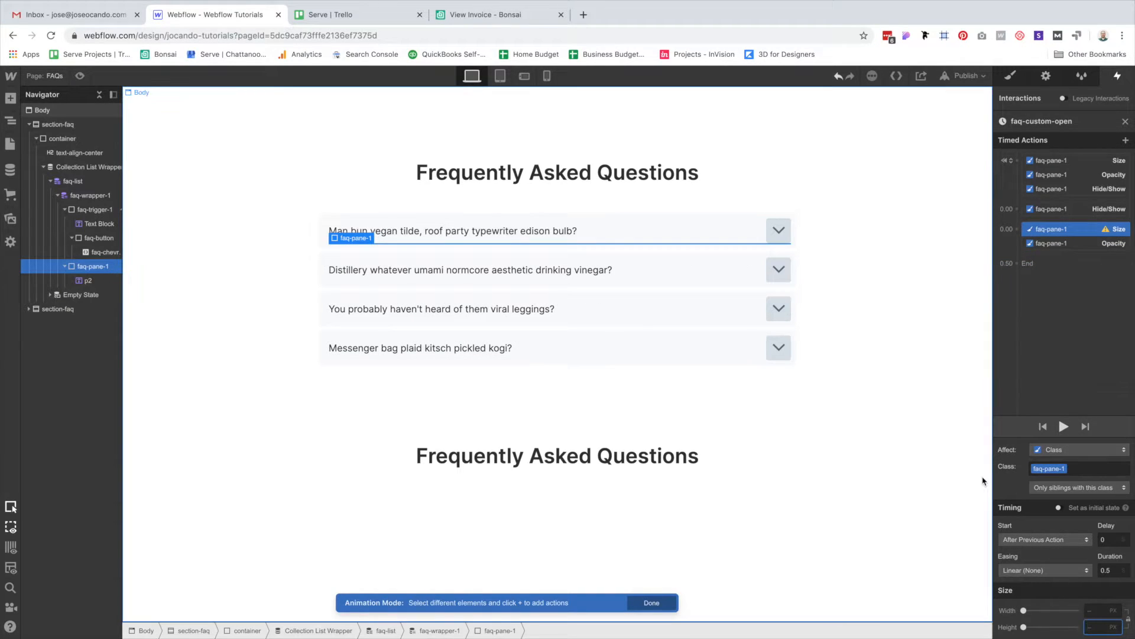
pyautogui.write('auto')
pyautogui.press('Return')
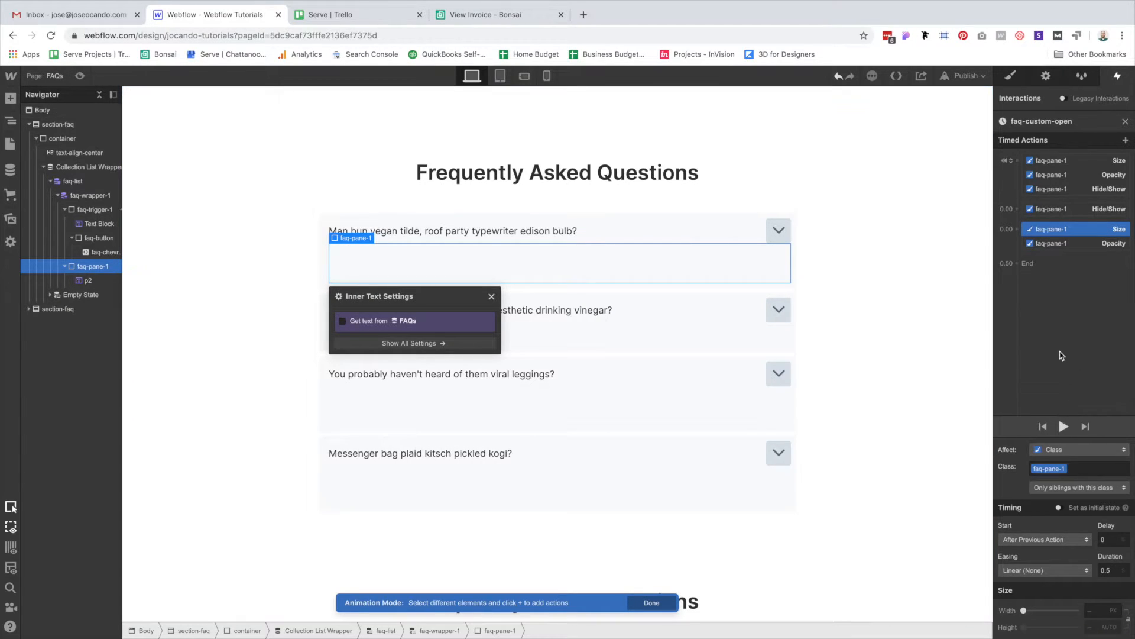
# Time the Size and Opacity actions at 0.3 s with Ease easing and preview the animation.
pyautogui.keyDown('shift'); pyautogui.click(1059, 244); pyautogui.keyUp('shift')
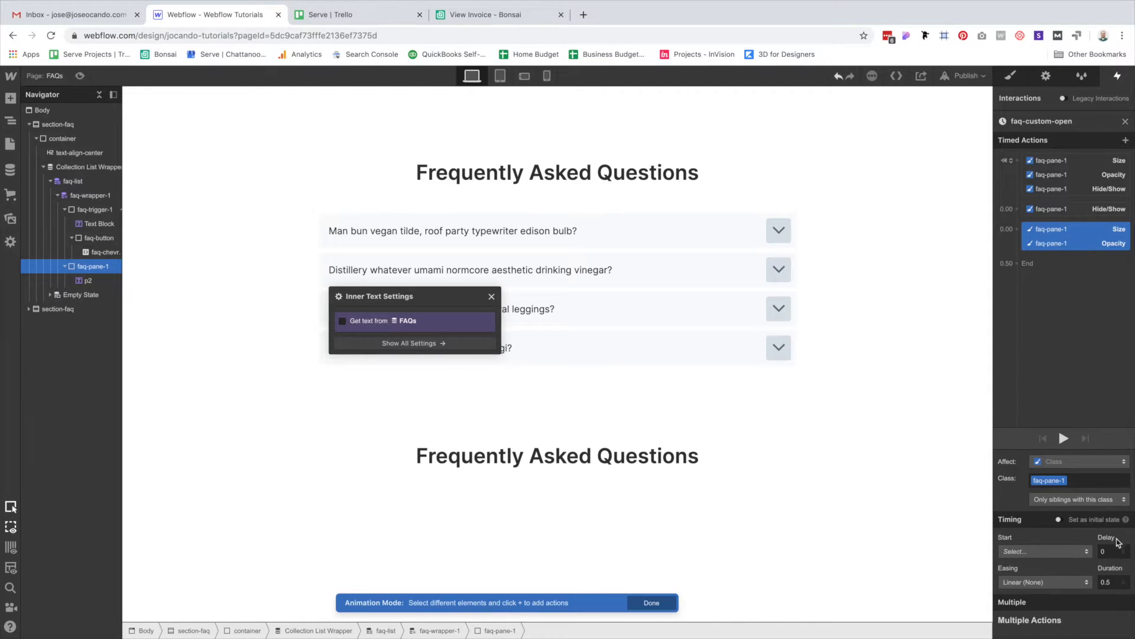
pyautogui.click(1114, 582)
pyautogui.press('BackSpace')
pyautogui.write('3')
pyautogui.click(1044, 582)
pyautogui.click(1029, 105)
pyautogui.click(1064, 439)
pyautogui.click(1064, 439)
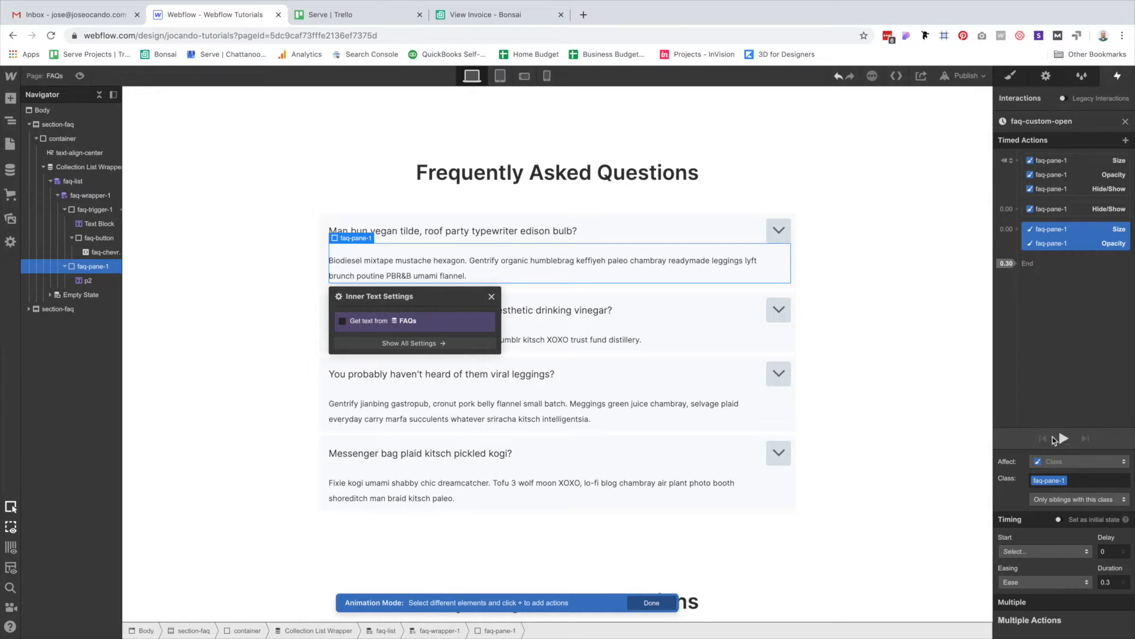
# Add a BG Color action for faq-button and copy the 22292F chevron square fill from Sketch.
pyautogui.click(779, 230)
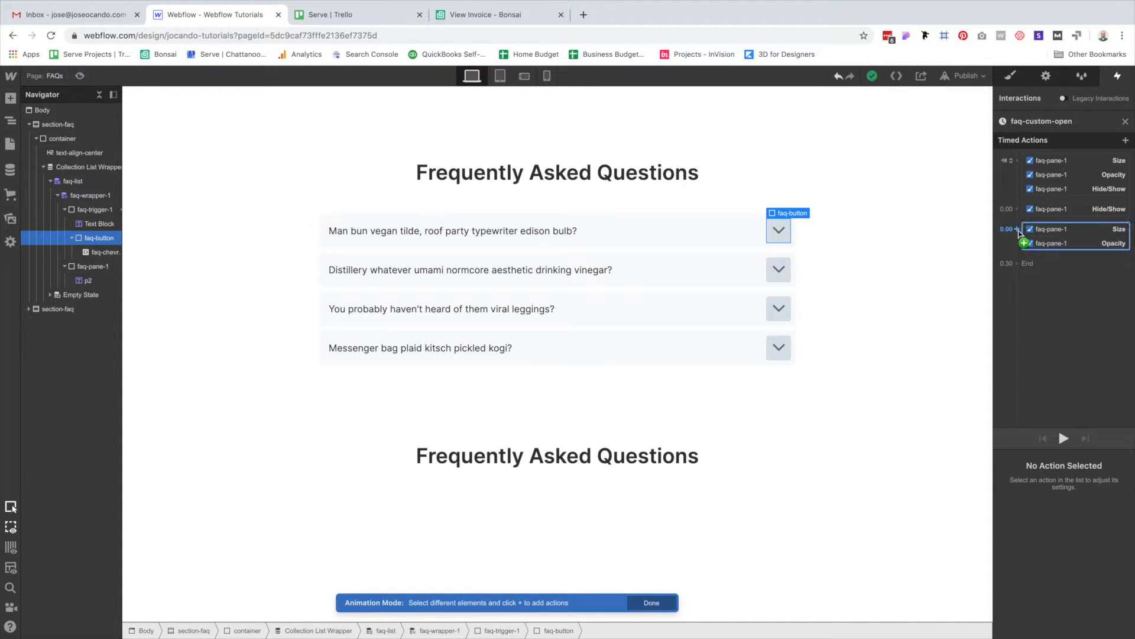
pyautogui.click(1017, 230)
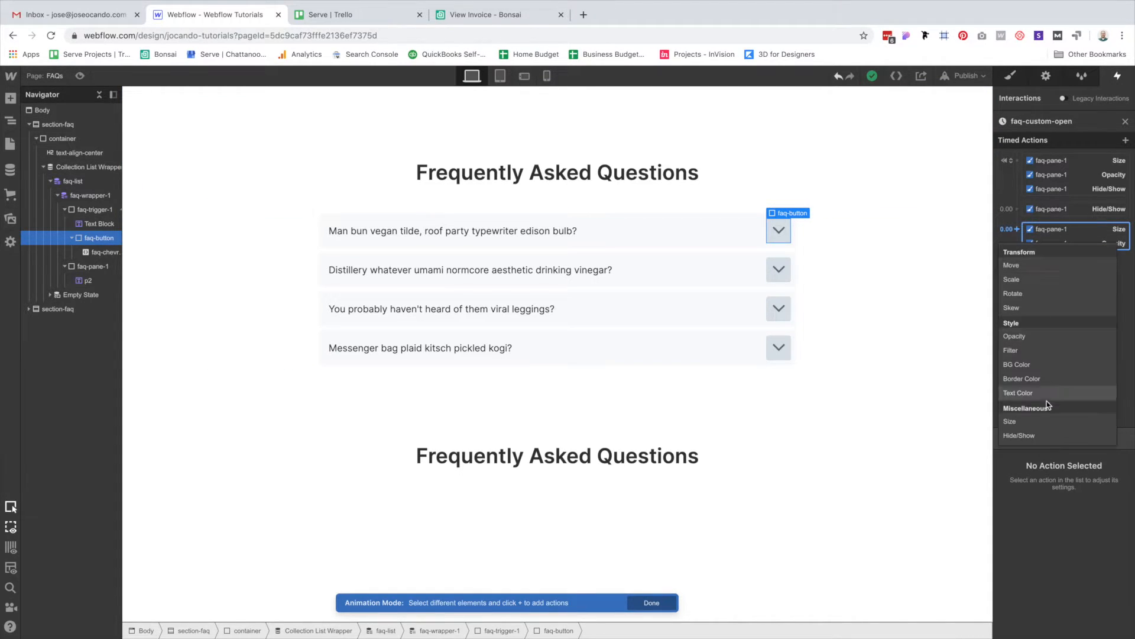
pyautogui.click(1037, 368)
pyautogui.hotkey('ctrl', 'Left')
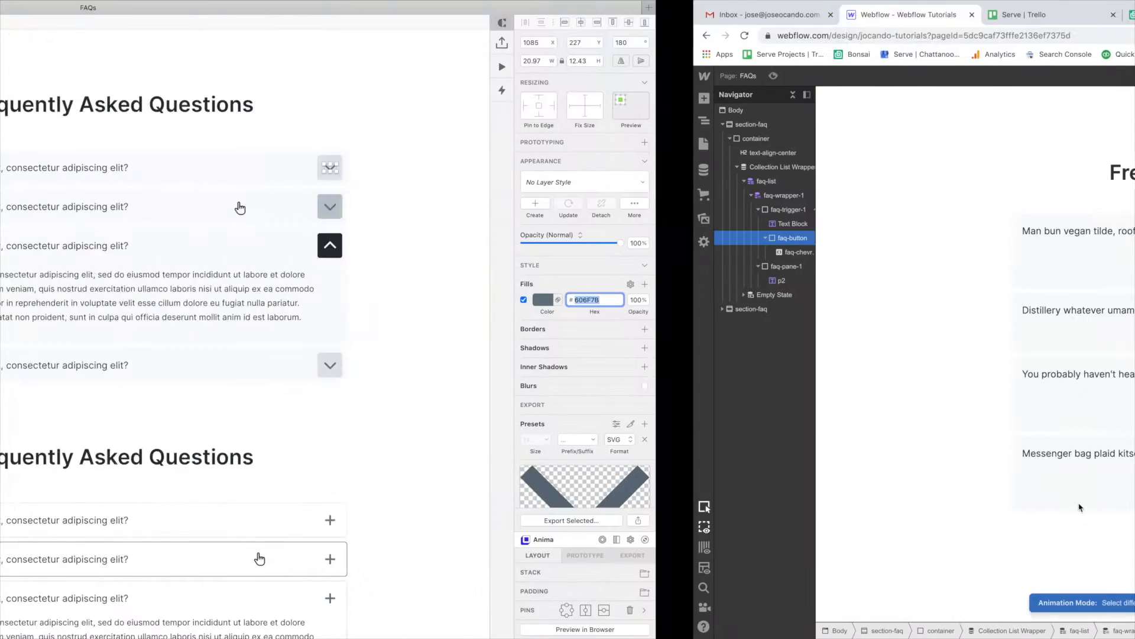
pyautogui.doubleClick(818, 243)
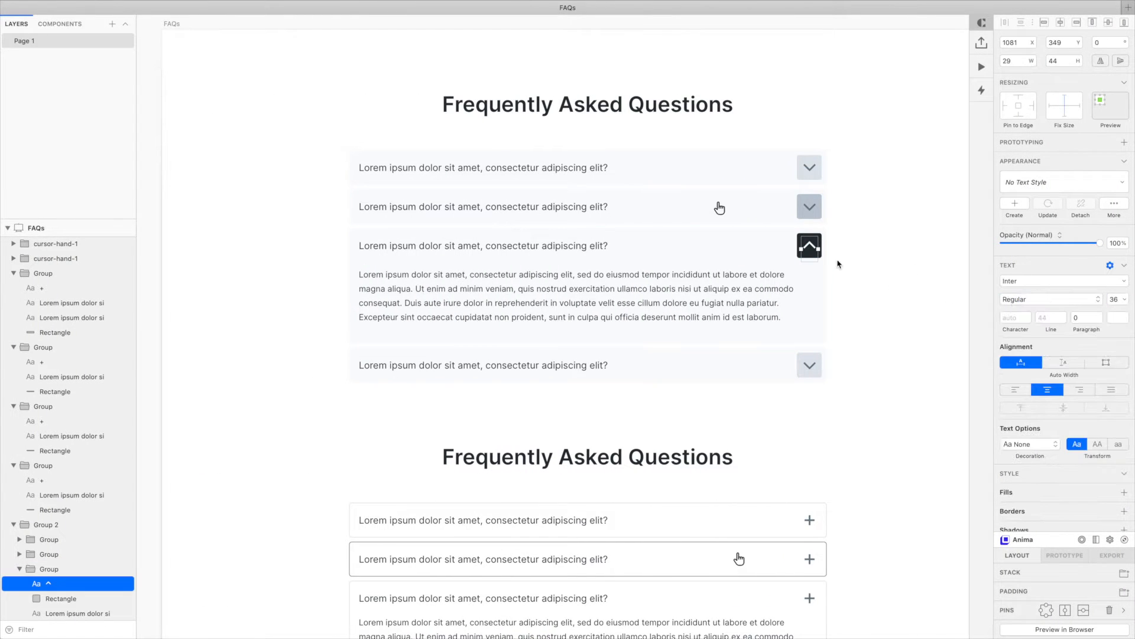
pyautogui.click(800, 240)
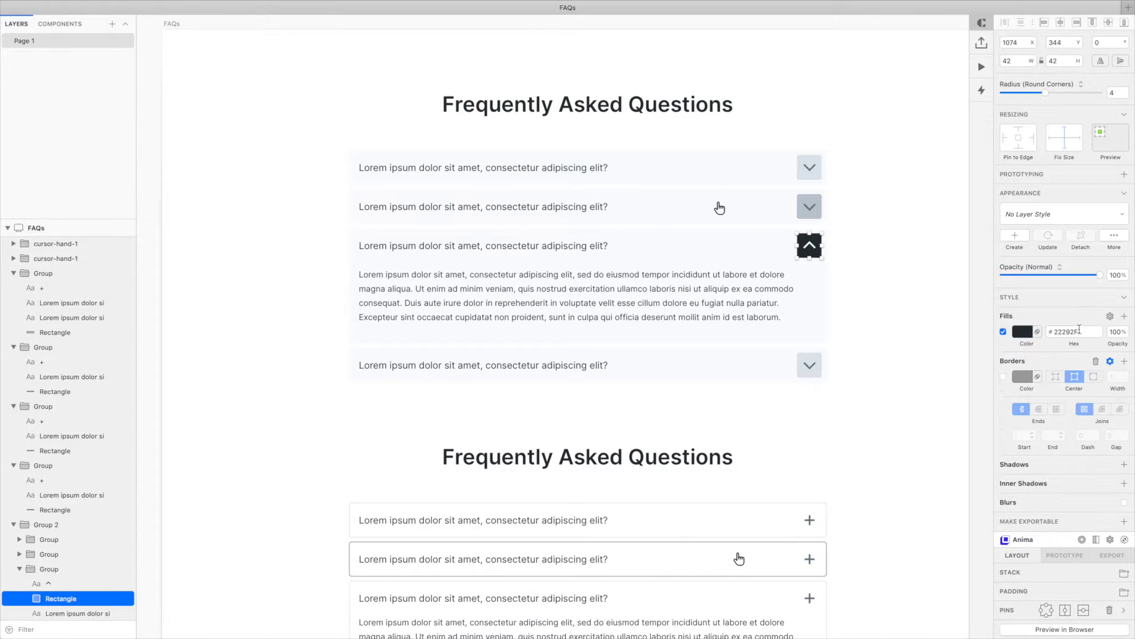
pyautogui.click(1067, 332)
pyautogui.hotkey('ctrl', 'Right')
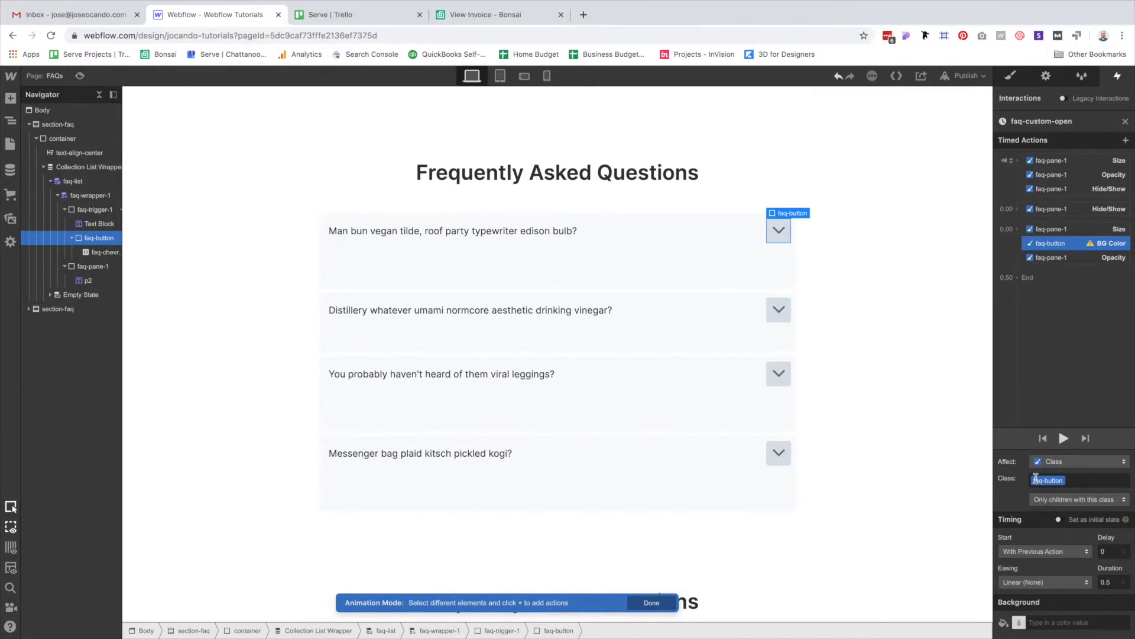
# Set the button background to #22292F and add a white Text Color action for the chevron.
pyautogui.click(1047, 622)
pyautogui.write('#22292F')
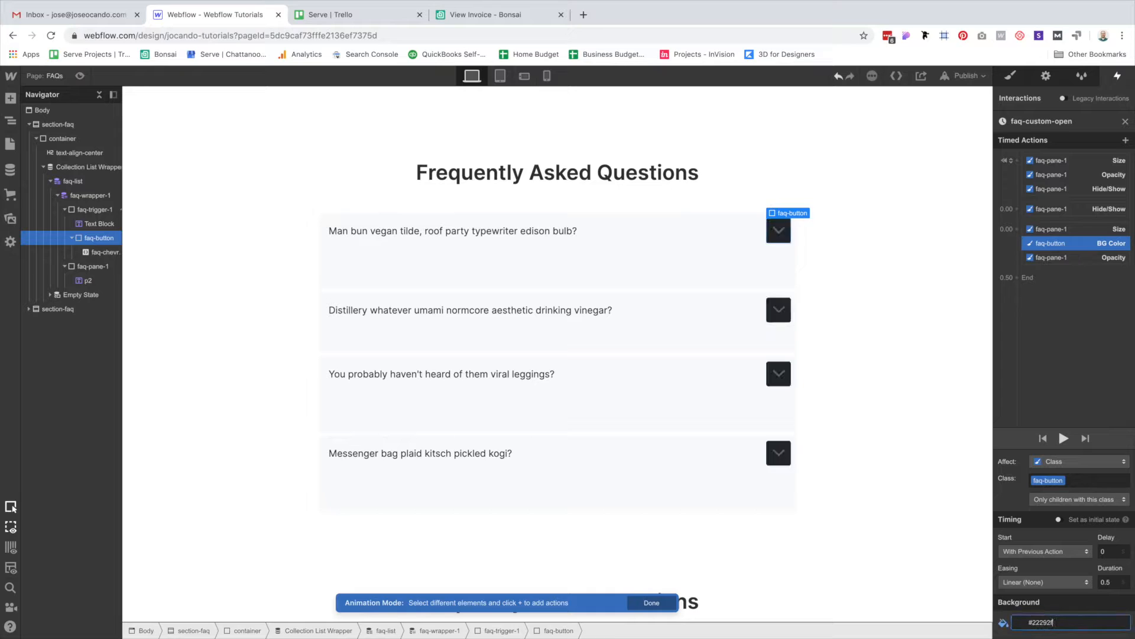
pyautogui.click(777, 231)
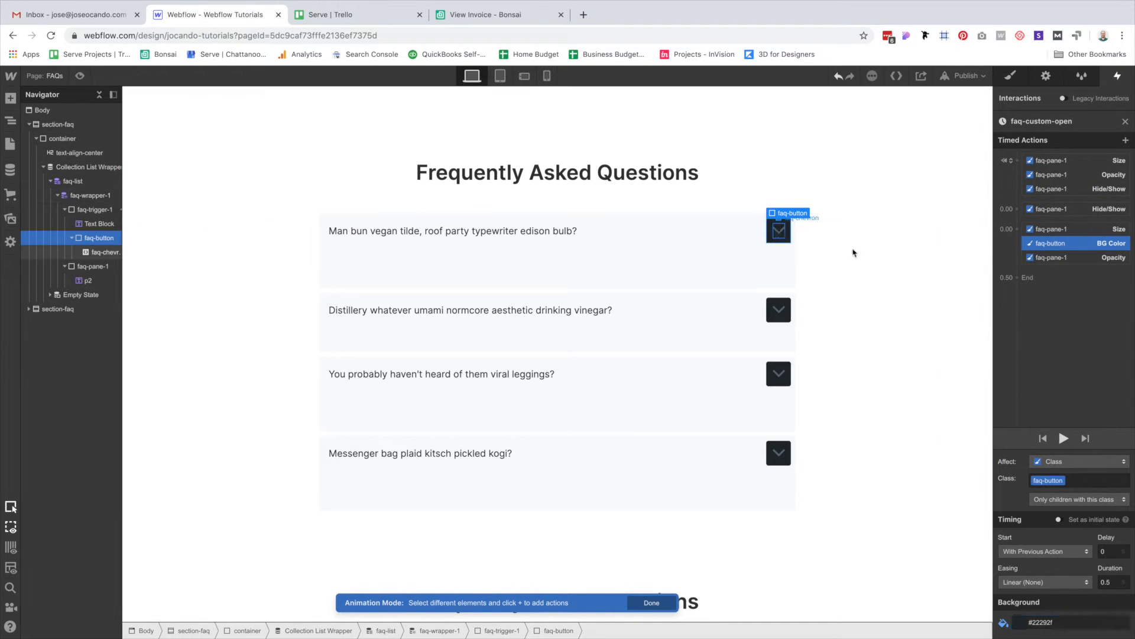
pyautogui.click(1016, 229)
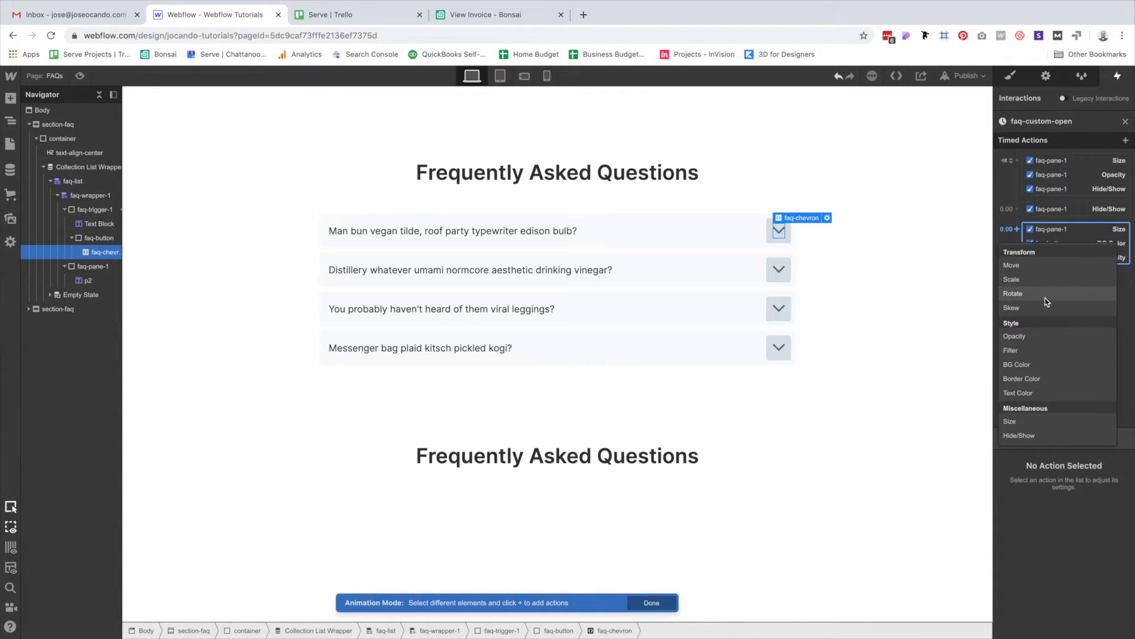
pyautogui.click(1033, 393)
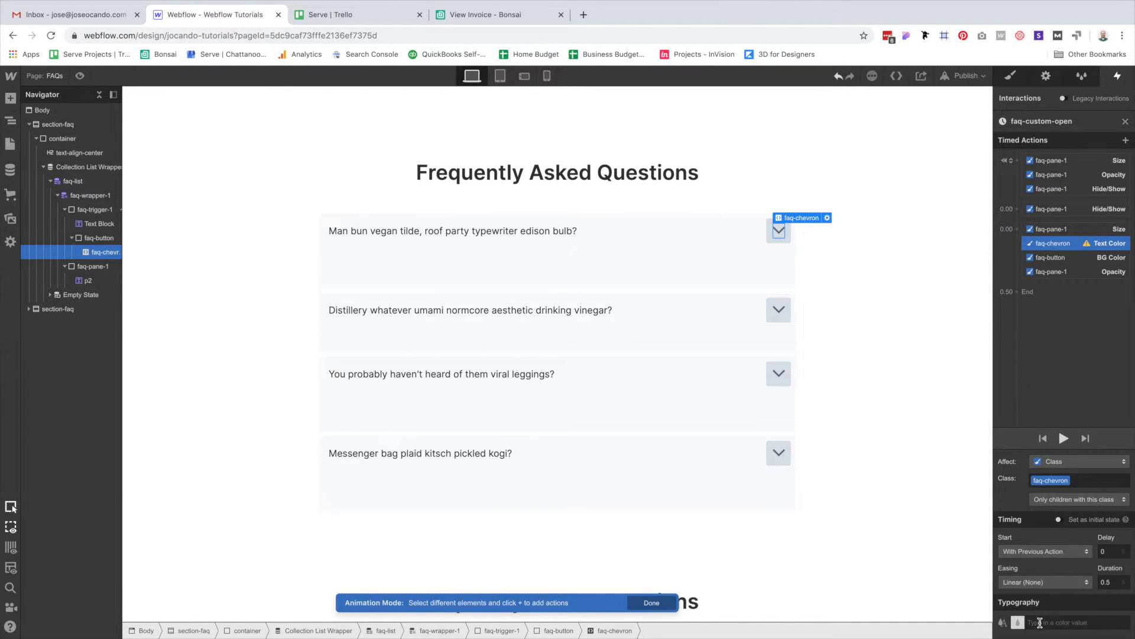
pyautogui.click(1017, 622)
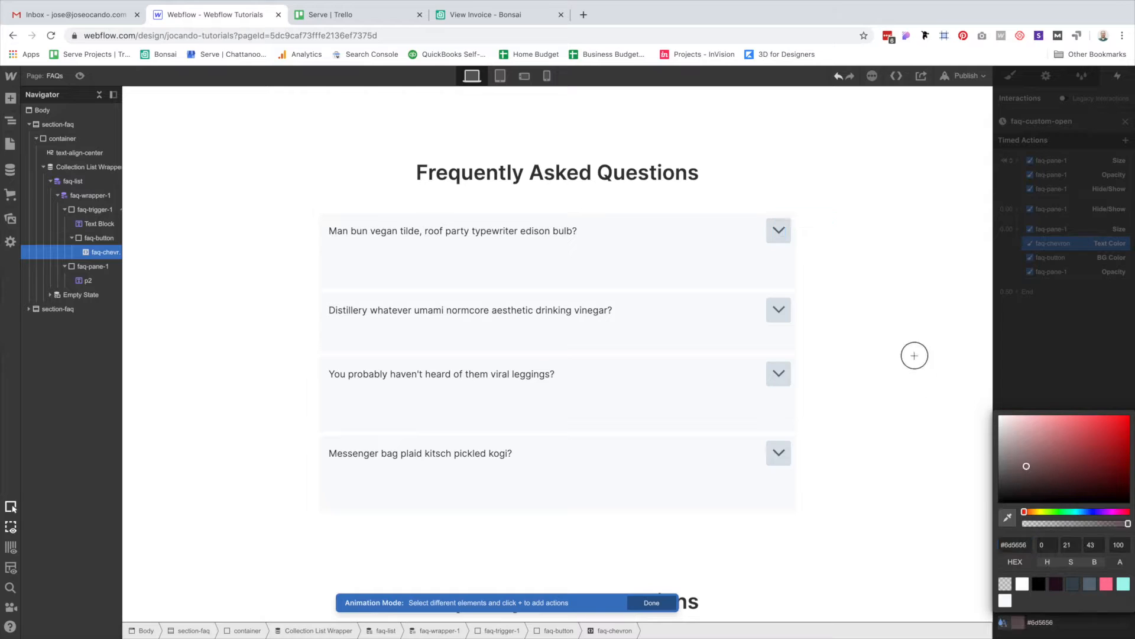
pyautogui.click(879, 302)
pyautogui.click(1103, 338)
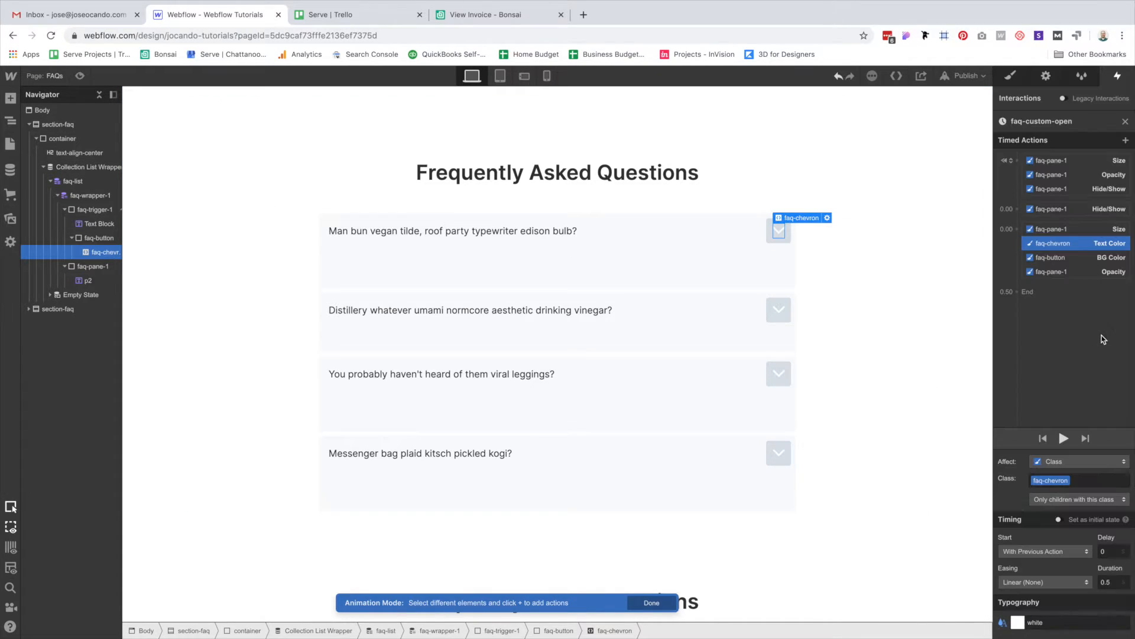
# Give the second step's actions a 0.3 s duration with Ease easing and preview.
pyautogui.click(1060, 230)
pyautogui.keyDown('shift'); pyautogui.click(1055, 274); pyautogui.keyUp('shift')
pyautogui.click(1113, 583)
pyautogui.write('0.3')
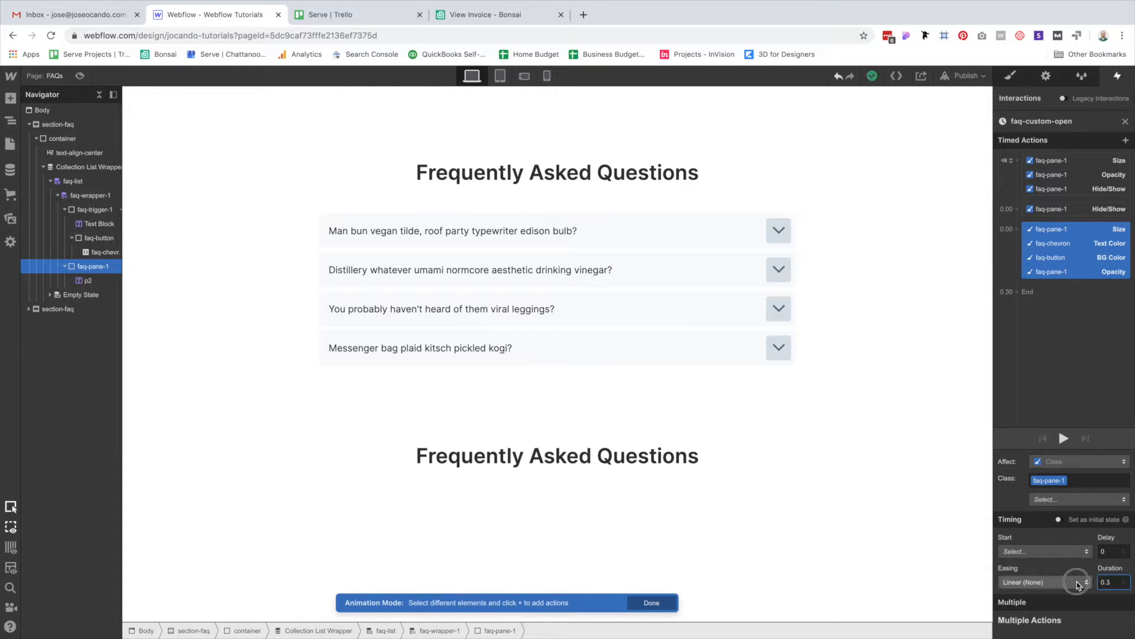
pyautogui.click(1070, 582)
pyautogui.click(1017, 104)
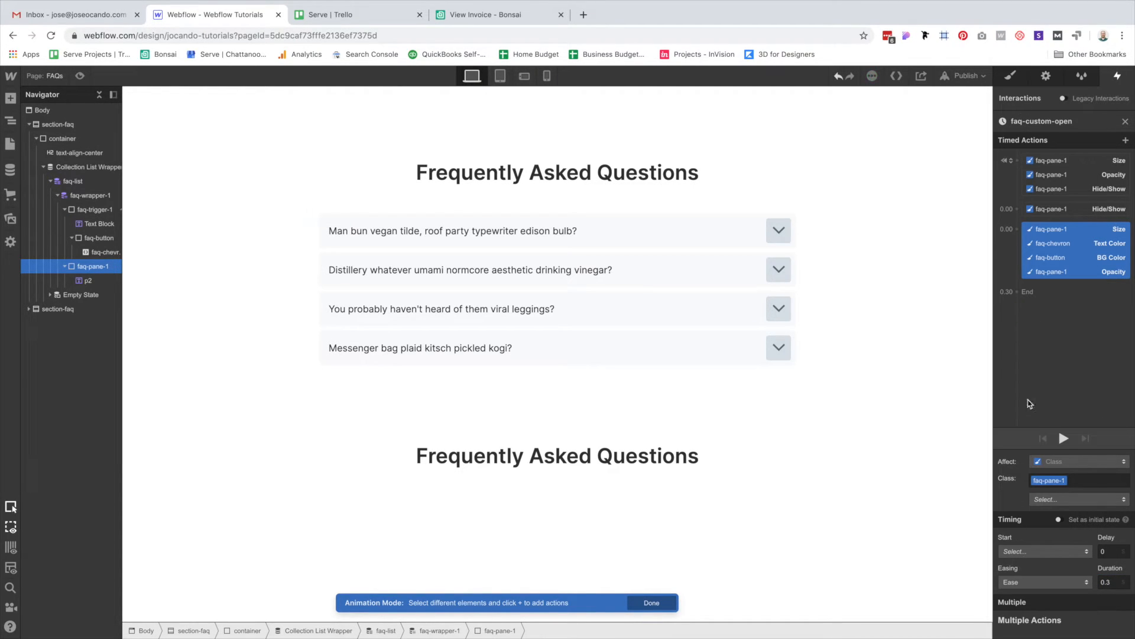
pyautogui.click(1063, 440)
# Add a 180° Z rotation to faq-chevron over 0.3 s with Ease, then replay the preview.
pyautogui.click(1042, 245)
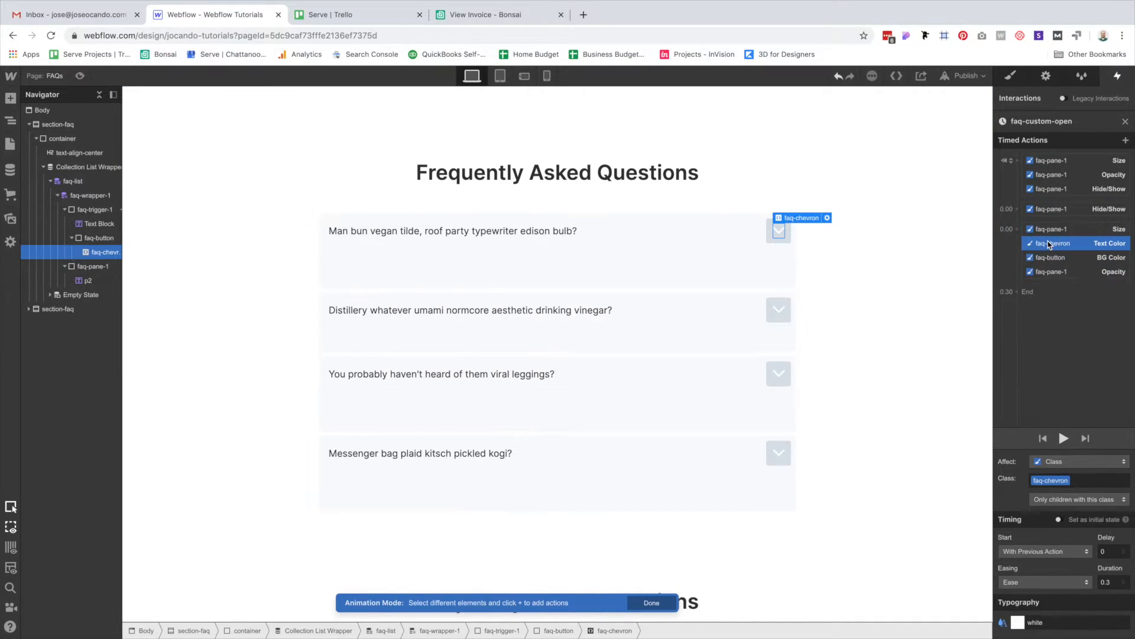
pyautogui.click(1016, 229)
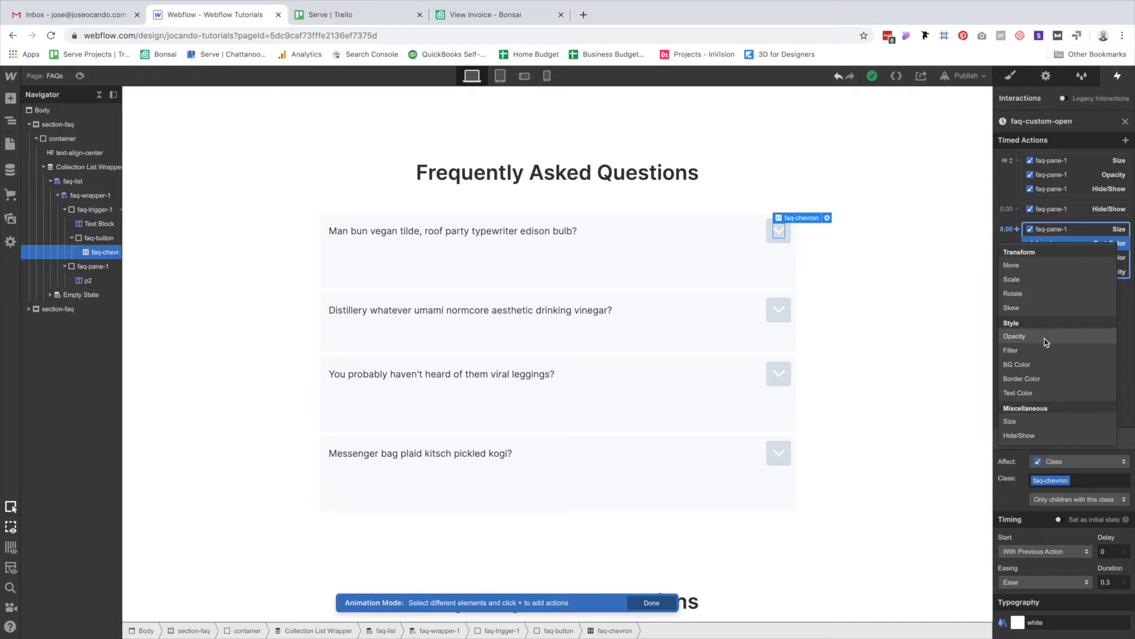
pyautogui.click(1040, 295)
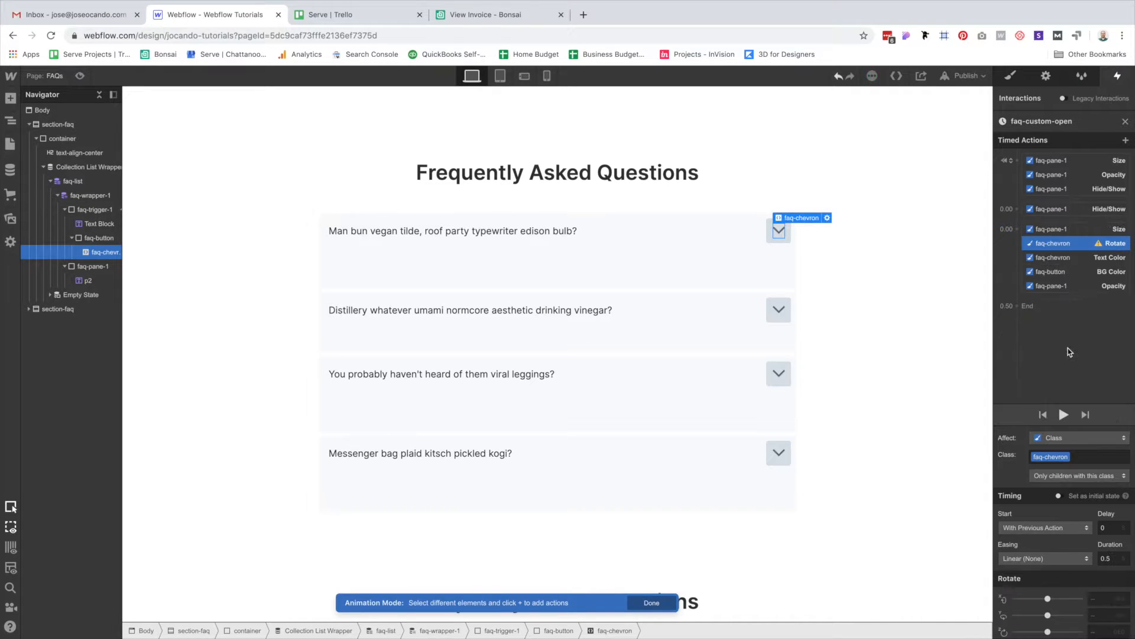
pyautogui.click(1102, 632)
pyautogui.write('180')
pyautogui.click(1111, 560)
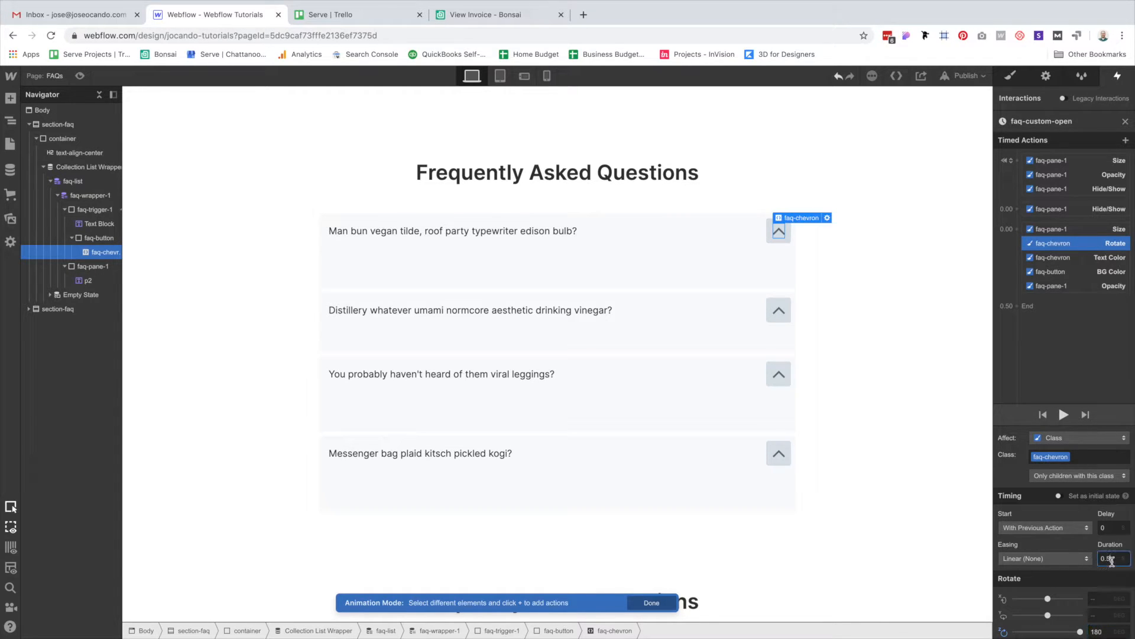
pyautogui.click(1059, 558)
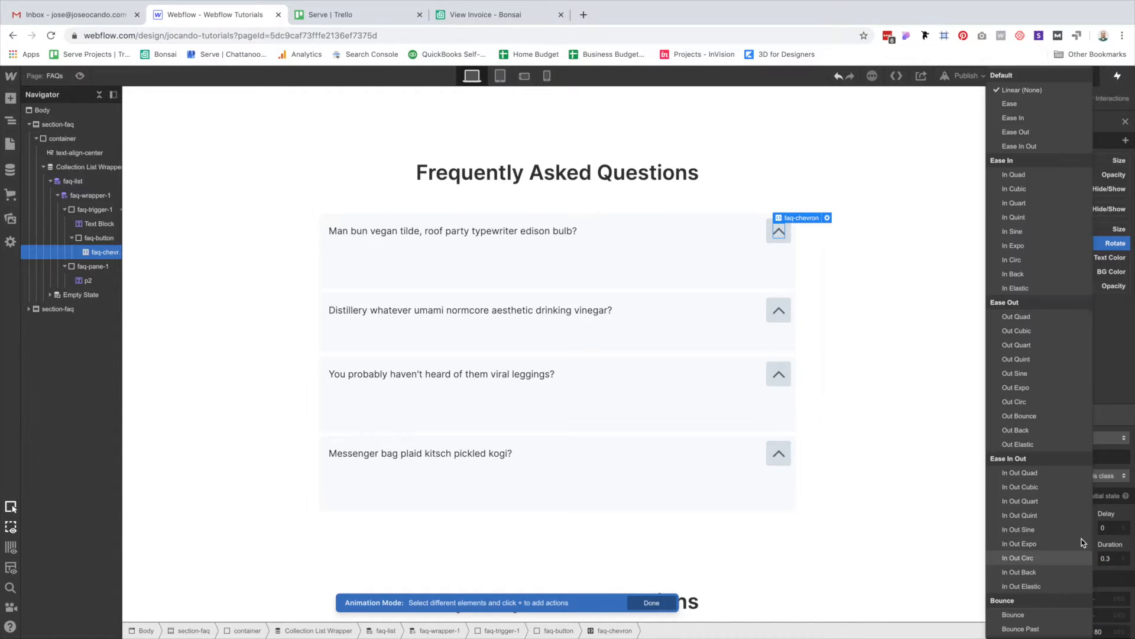
pyautogui.click(1028, 104)
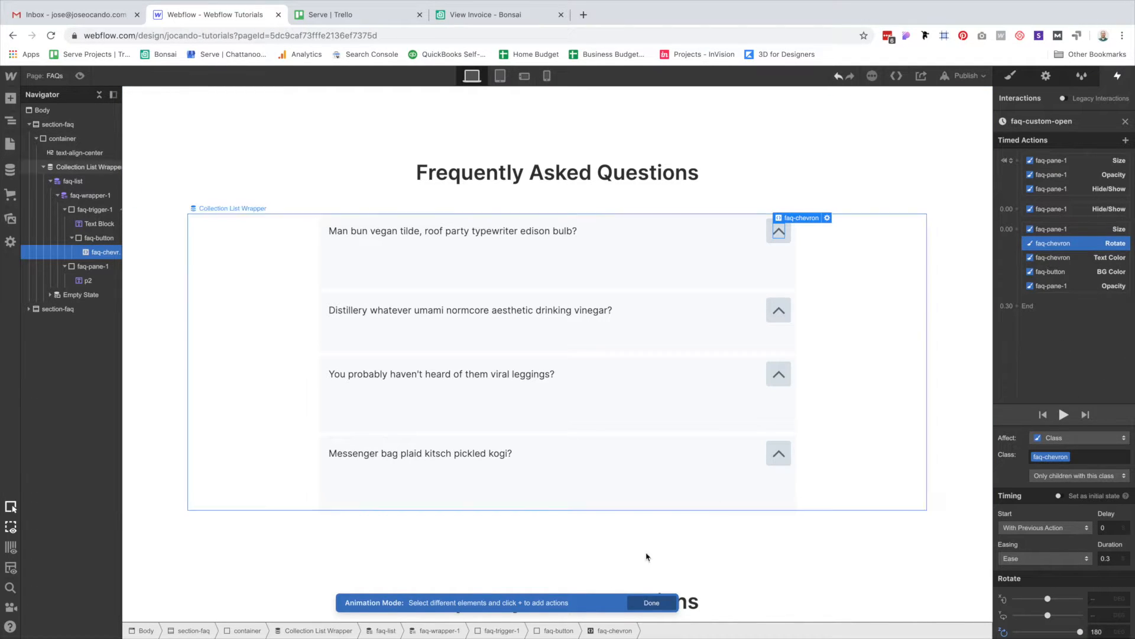
pyautogui.click(1063, 414)
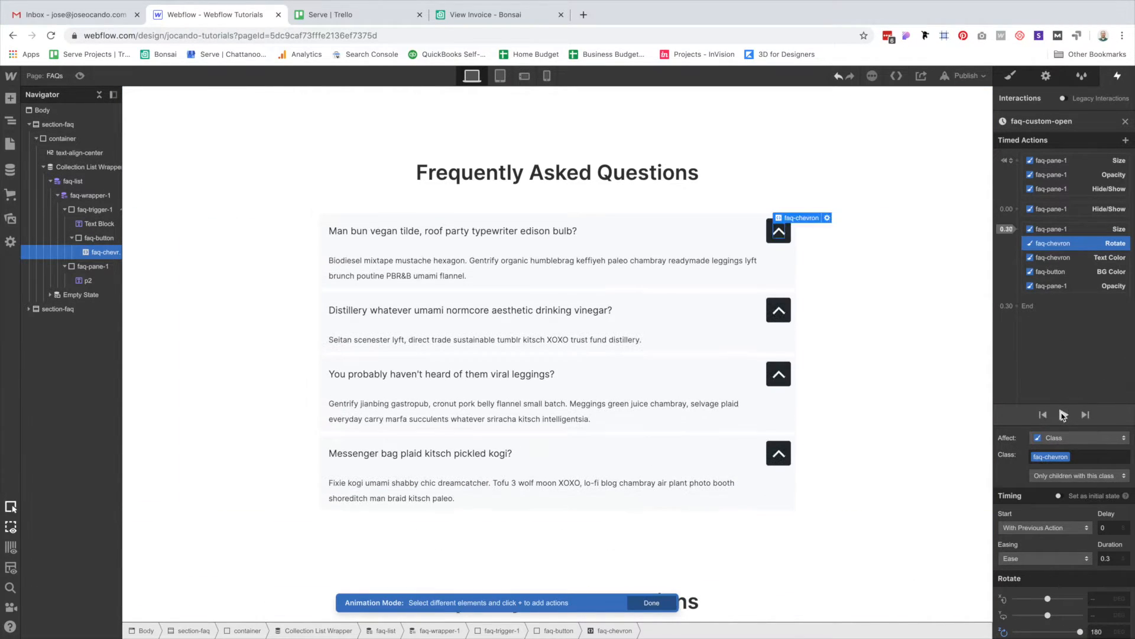
pyautogui.click(1063, 414)
pyautogui.click(1062, 416)
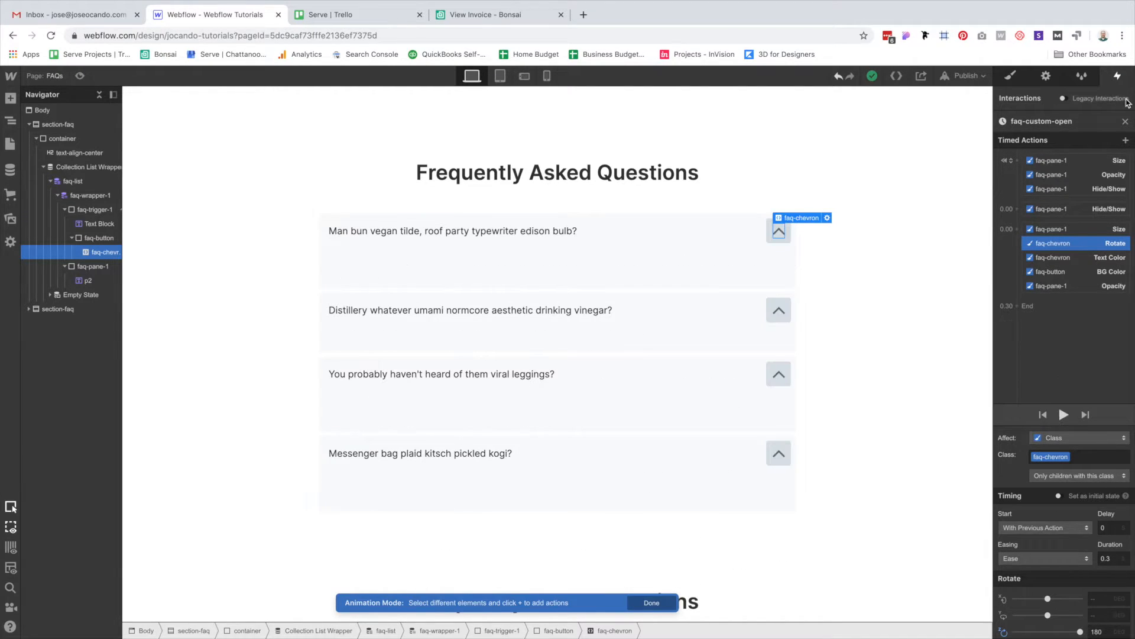
# Exit animation mode, preview the page and expand all four FAQ answers, then return to the designer.
pyautogui.click(1125, 121)
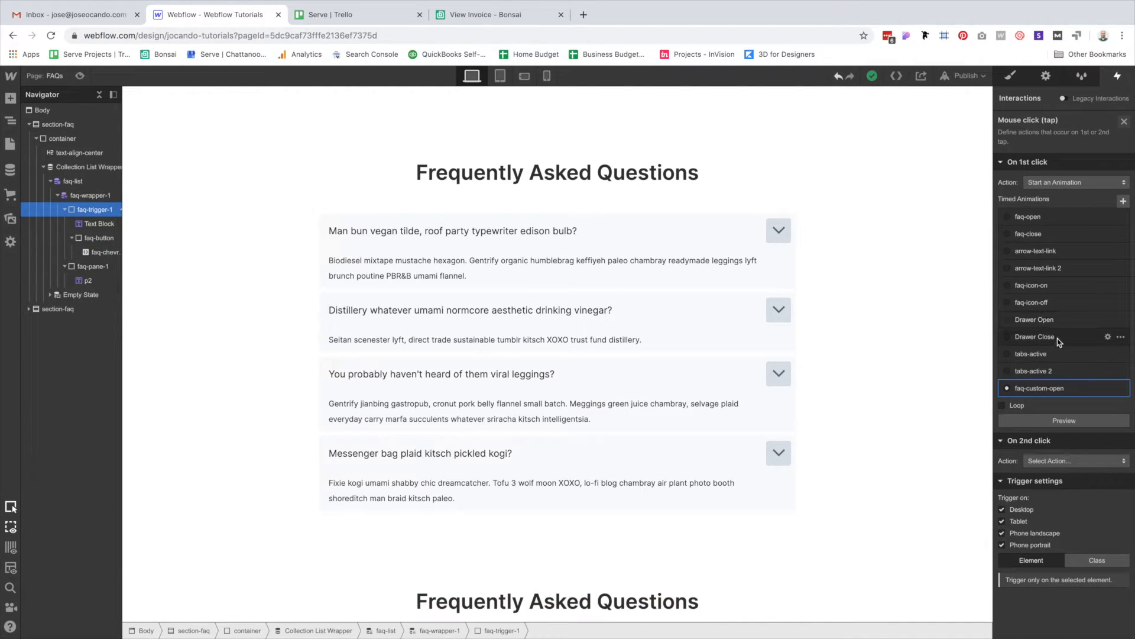
pyautogui.click(80, 77)
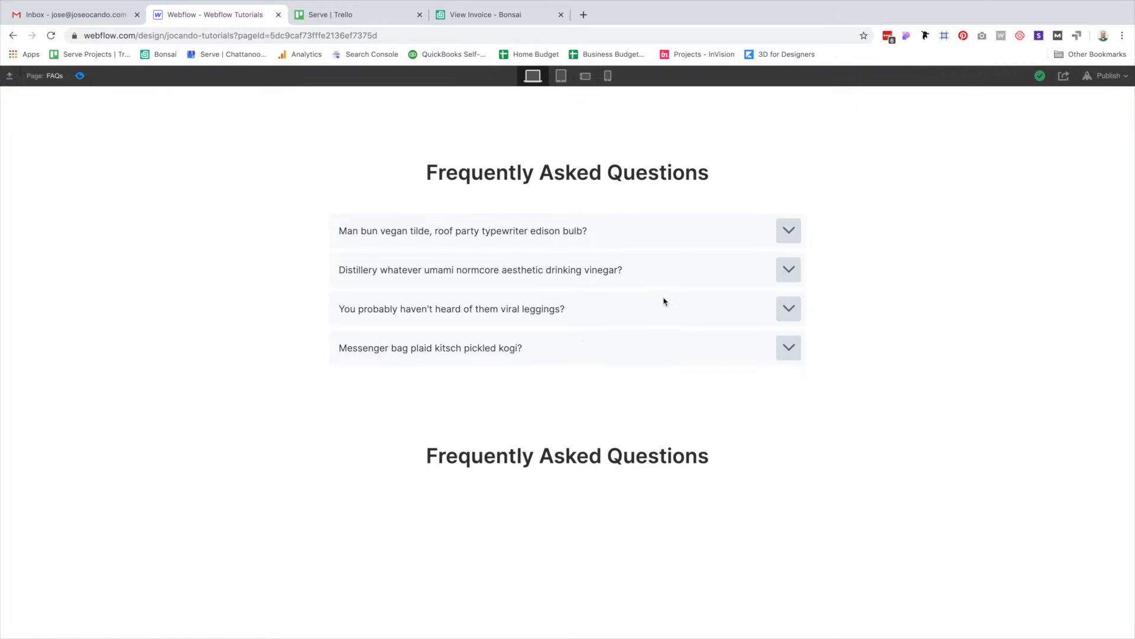
pyautogui.click(681, 237)
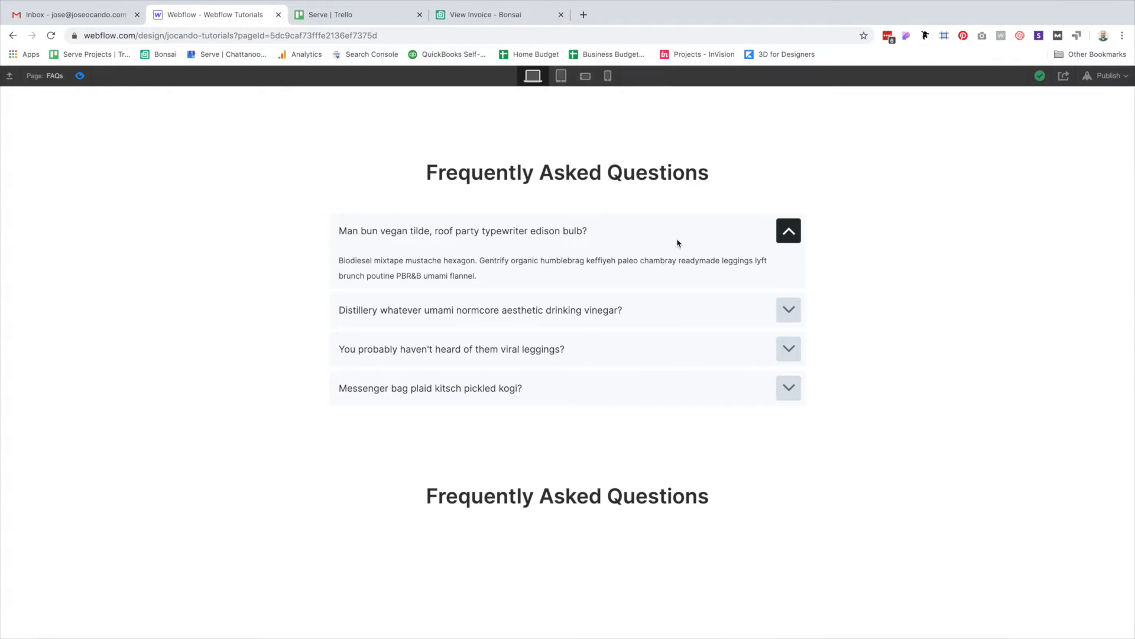
pyautogui.click(644, 304)
pyautogui.click(672, 383)
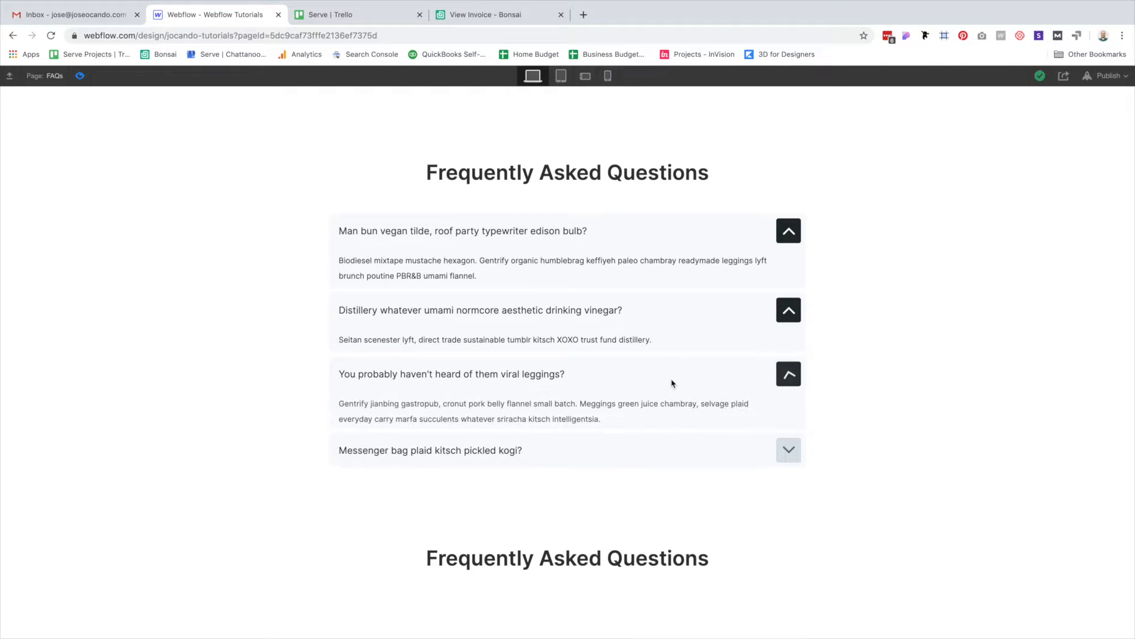
pyautogui.click(660, 453)
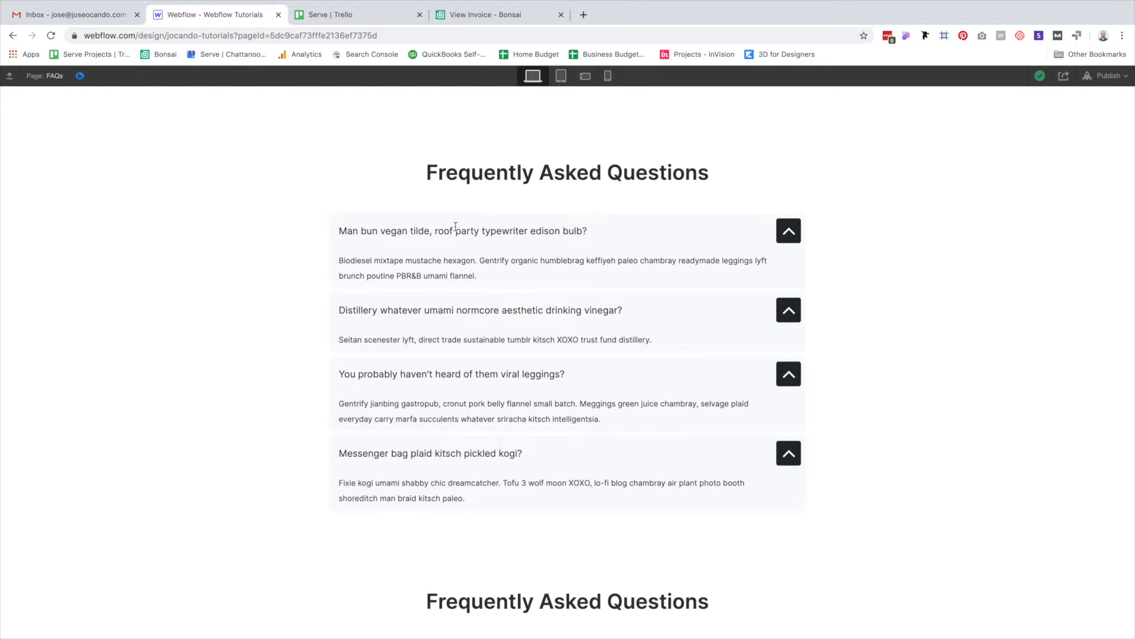
pyautogui.click(615, 233)
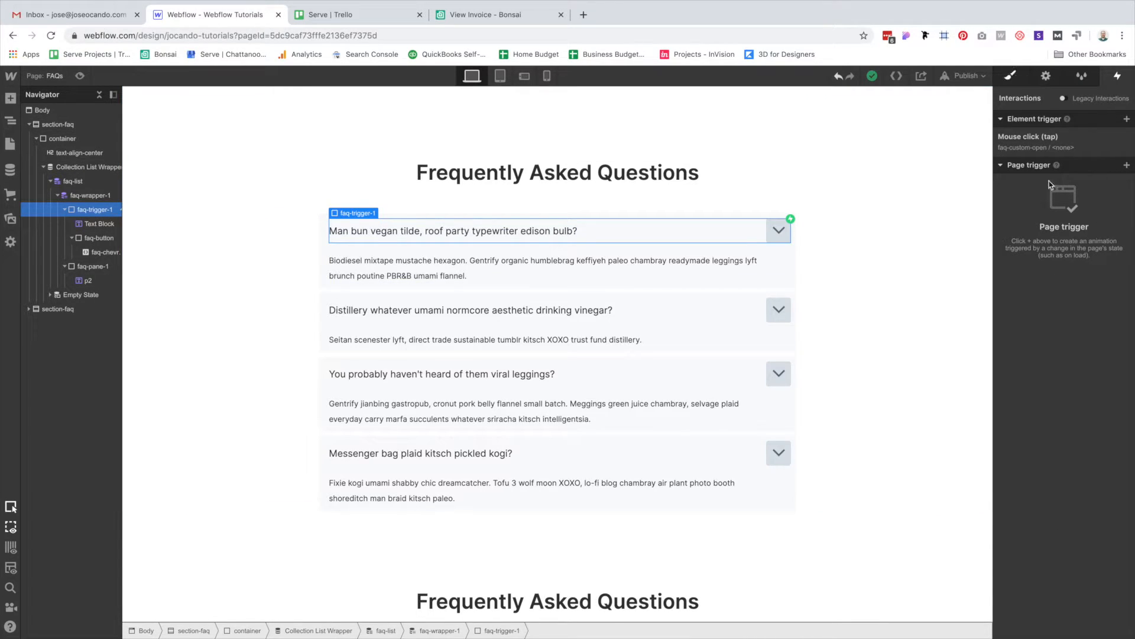
# Give the trigger a pointer cursor, then reselect faq-trigger-1 and show its Mouse click interaction.
pyautogui.press('s')
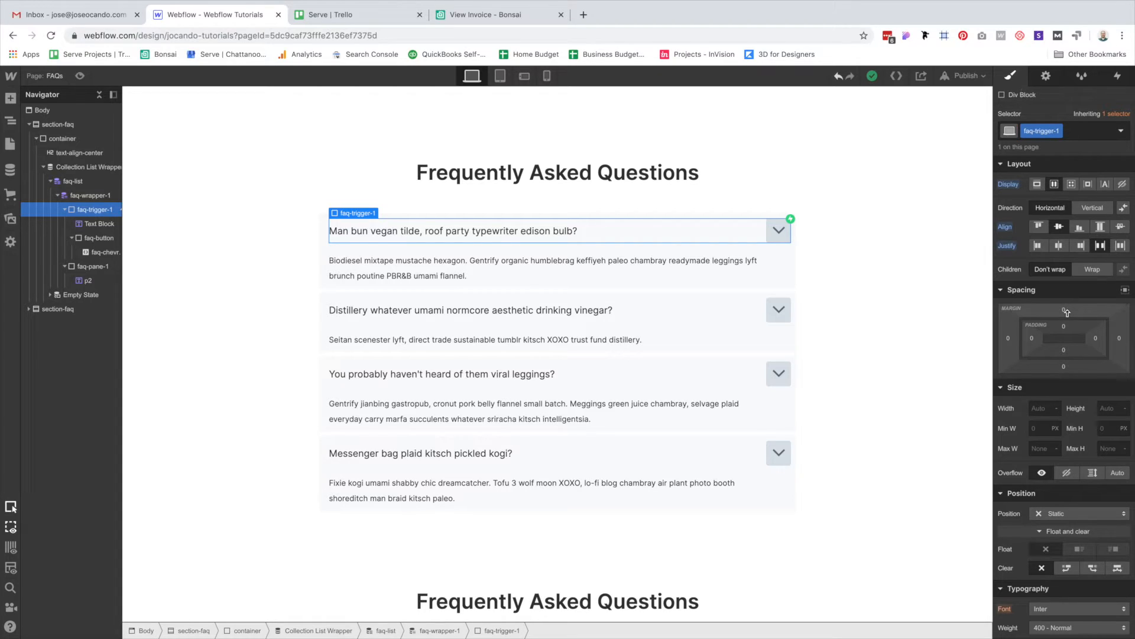
pyautogui.scroll(-10, 1067, 311)
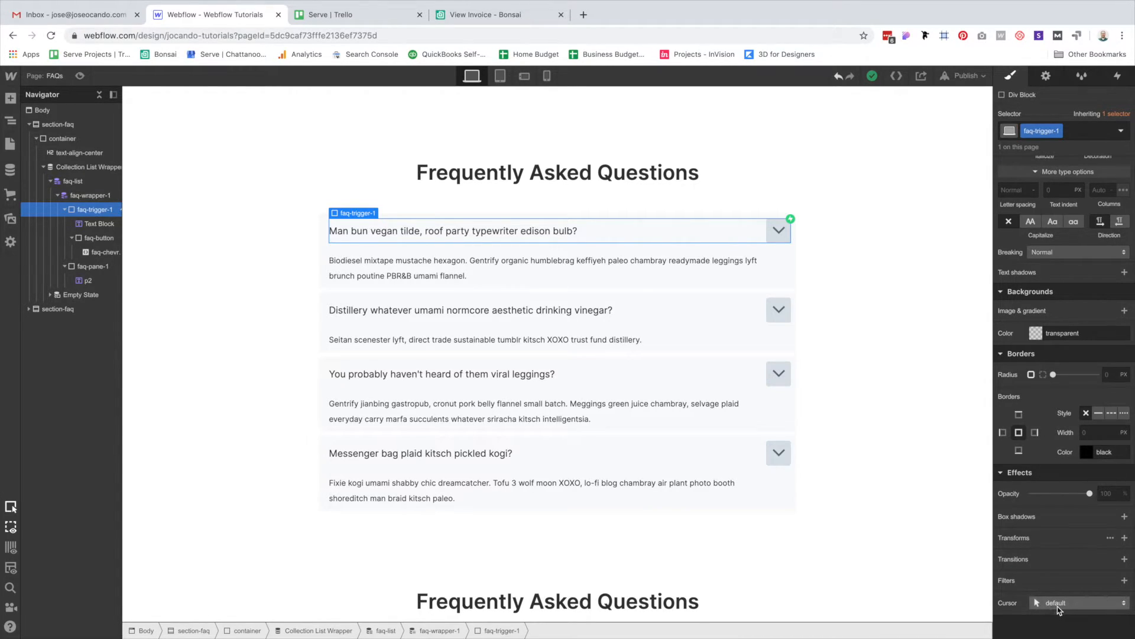
pyautogui.click(1056, 606)
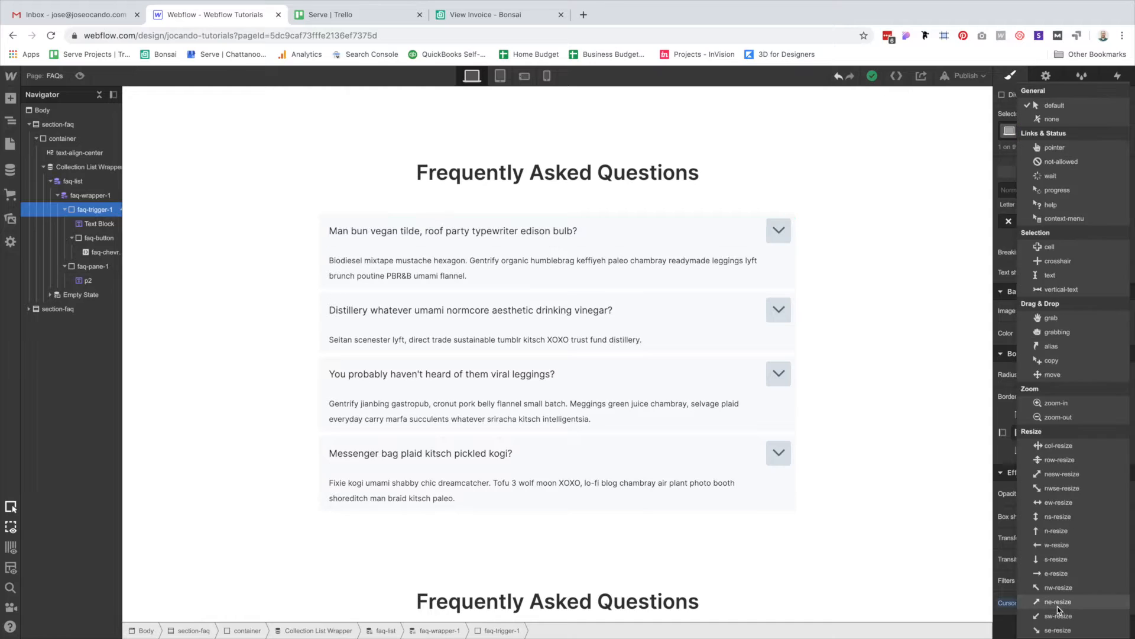
pyautogui.click(1054, 147)
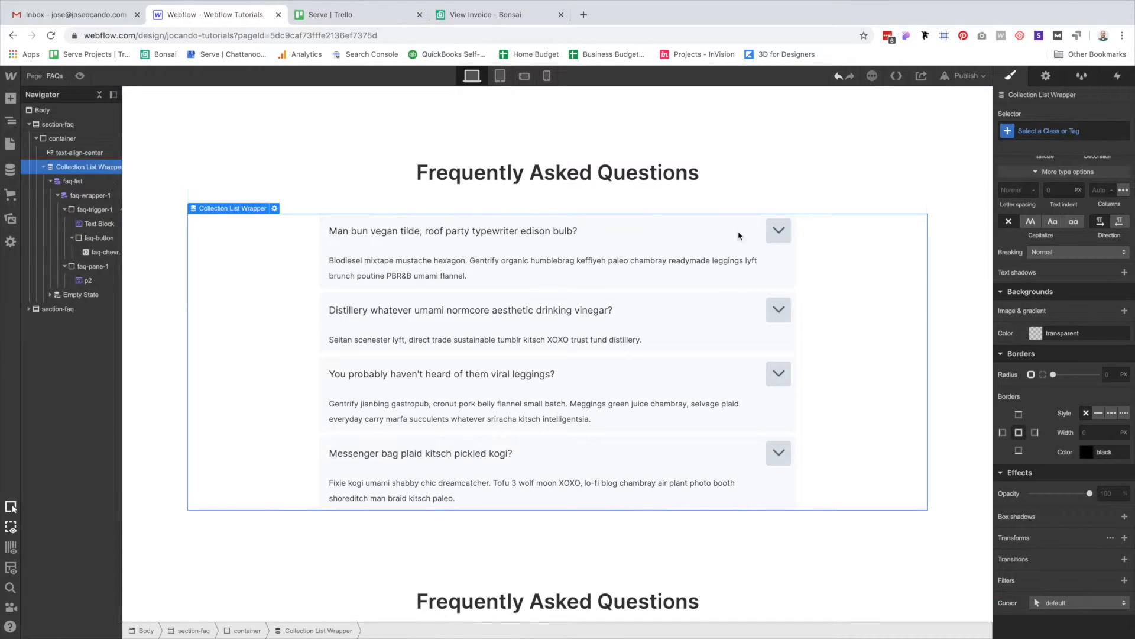
pyautogui.click(1118, 77)
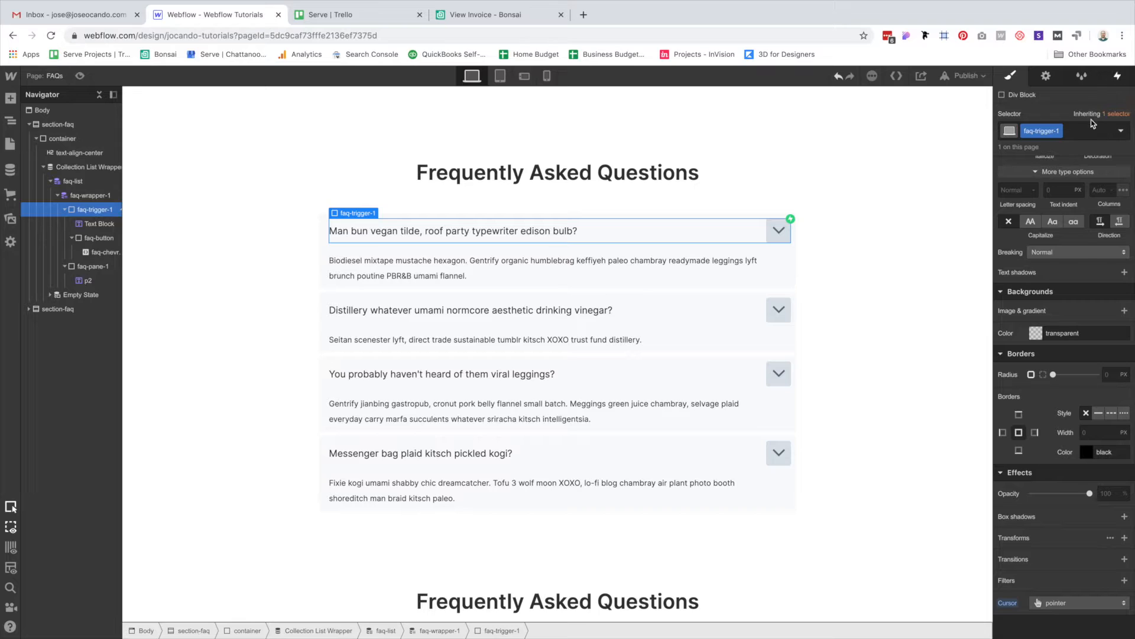
pyautogui.click(1062, 138)
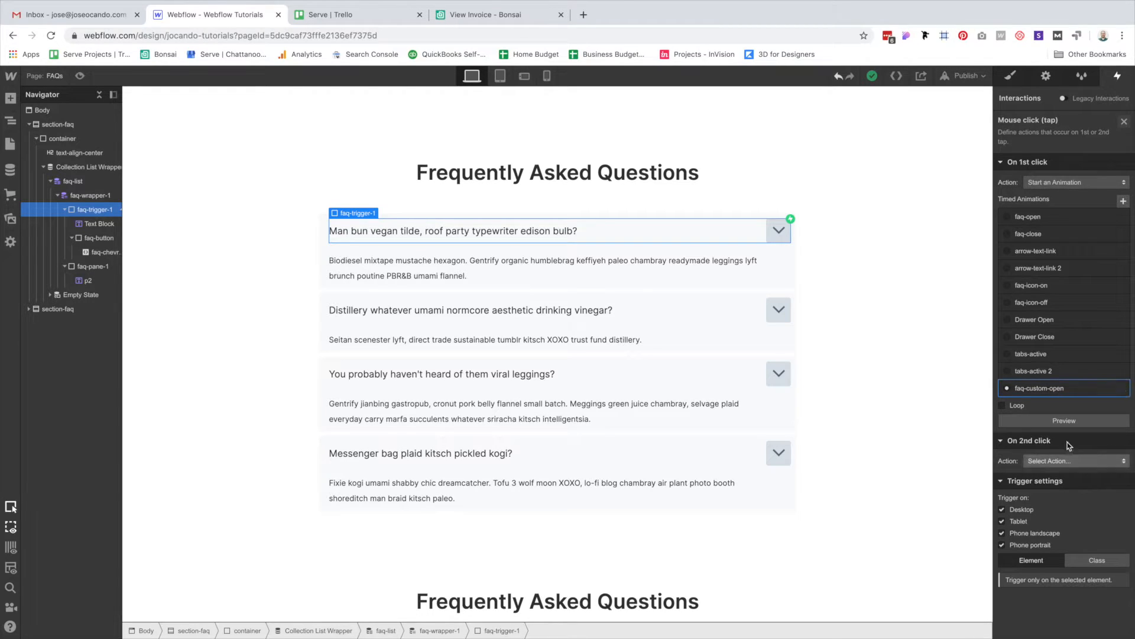
# Set On 2nd click to Start an Animation.
pyautogui.click(1073, 461)
pyautogui.click(1059, 331)
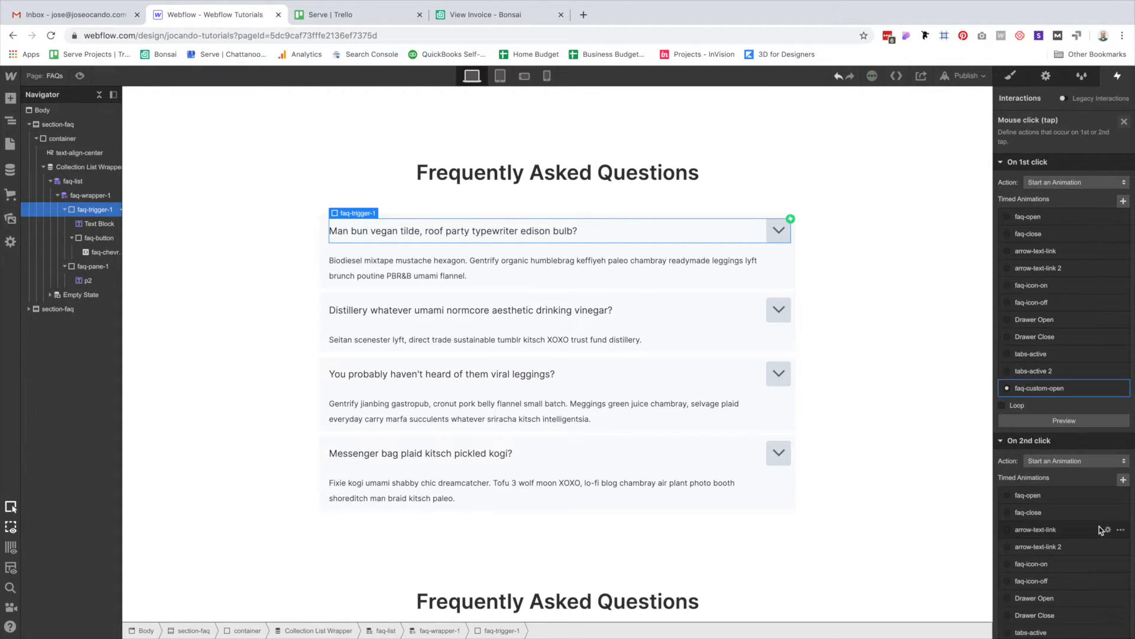
pyautogui.scroll(-3, 1097, 550)
# Duplicate faq-custom-open, assign the copy to the second click and rename it faq-custom-close.
pyautogui.click(1131, 498)
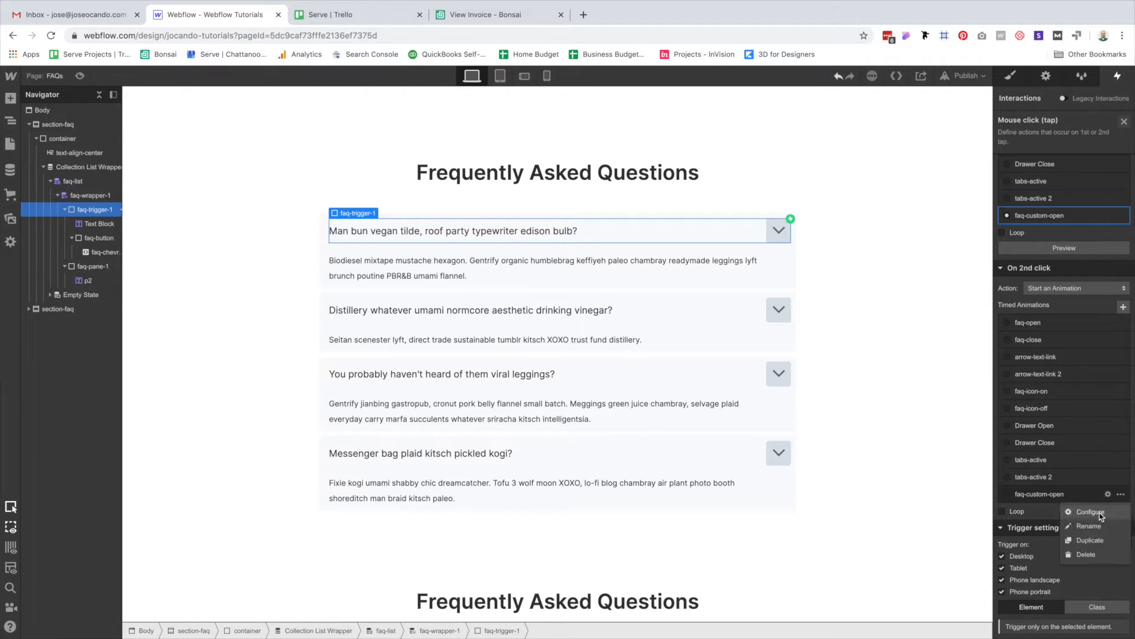
pyautogui.click(1099, 541)
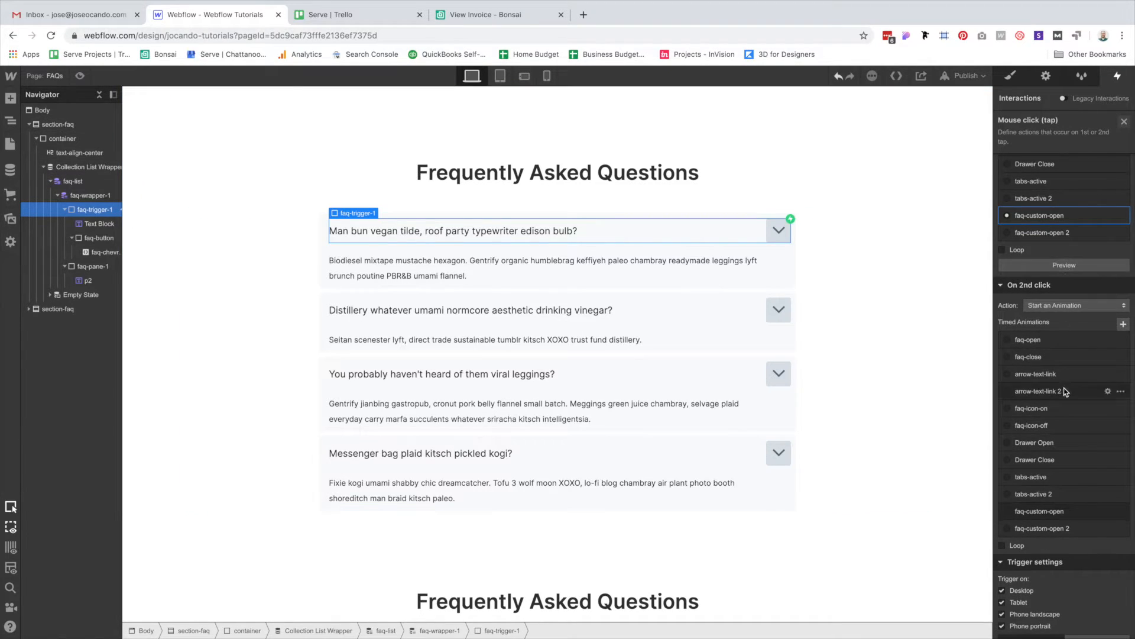
pyautogui.click(1053, 533)
pyautogui.click(1056, 534)
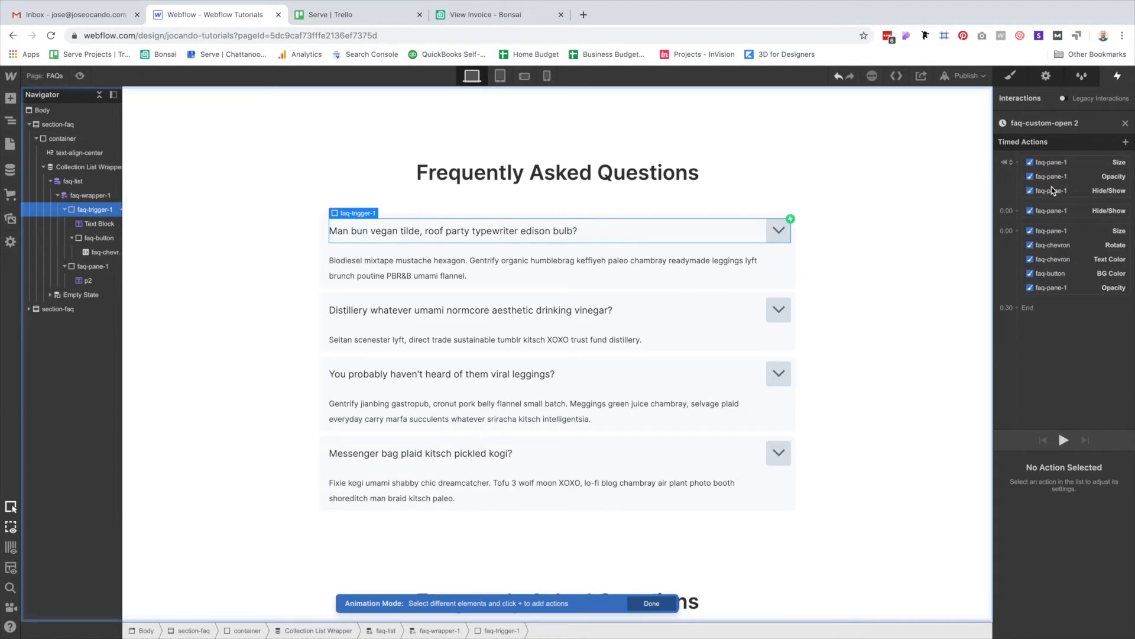
pyautogui.click(1066, 121)
pyautogui.click(1067, 121)
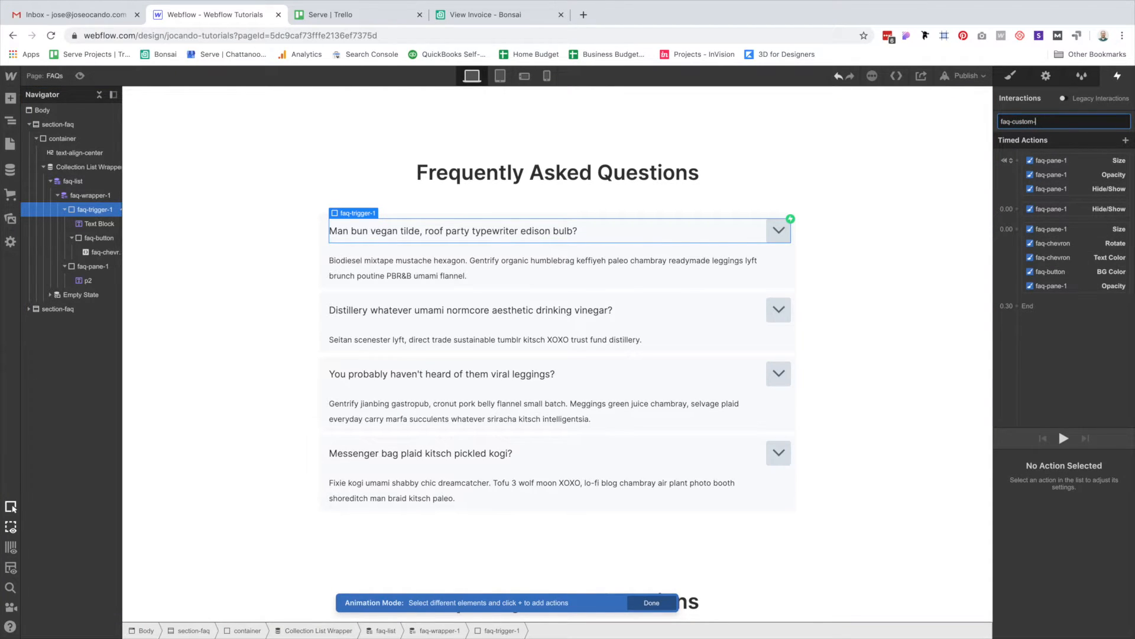
pyautogui.press('Return')
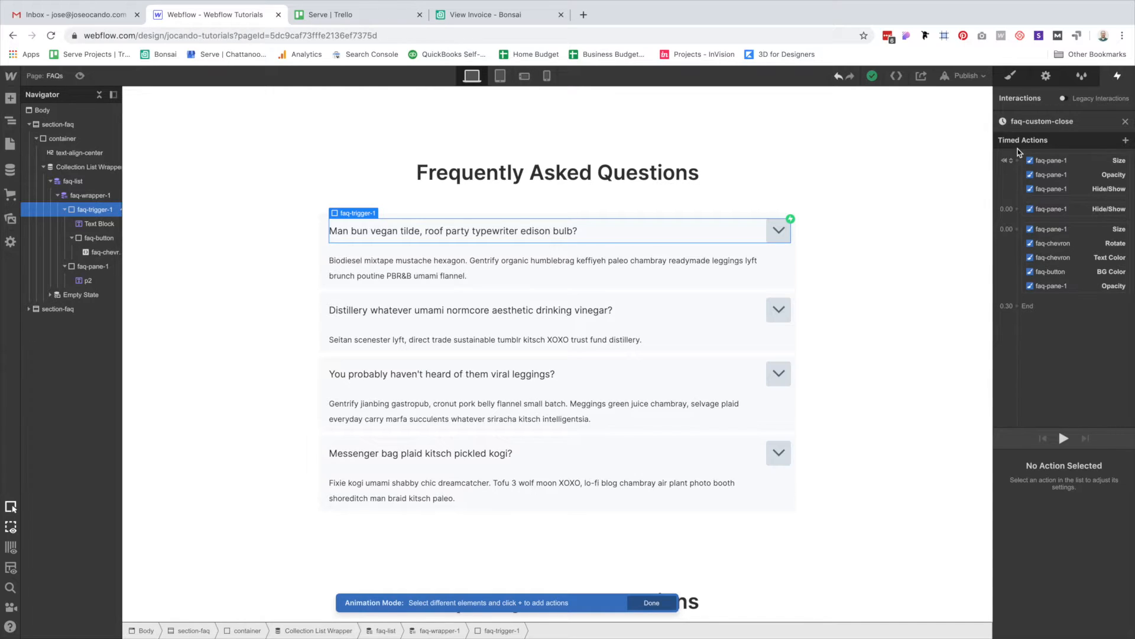
# Delete the three initial pane actions and move the Hide/Show action to the end.
pyautogui.click(1059, 159)
pyautogui.keyDown('shift'); pyautogui.click(1055, 190); pyautogui.keyUp('shift')
pyautogui.press('Delete')
pyautogui.moveTo(1059, 171); pyautogui.dragTo(1051, 241)
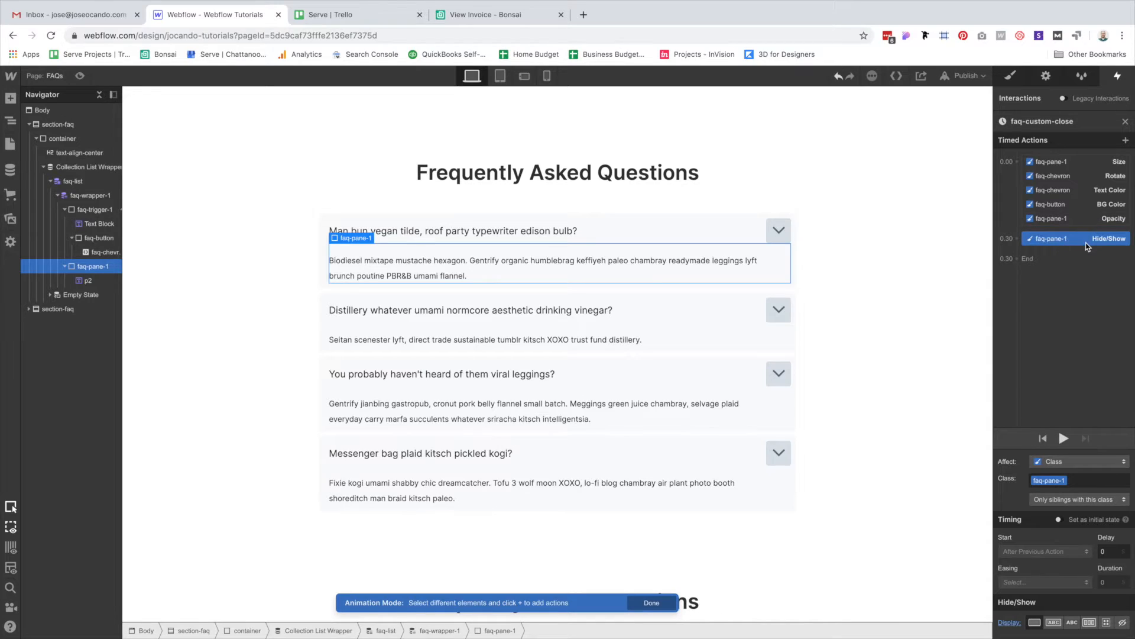
# Switch the pane's Size height unit to PX and set the chevron's Z rotation to 0.
pyautogui.click(1055, 163)
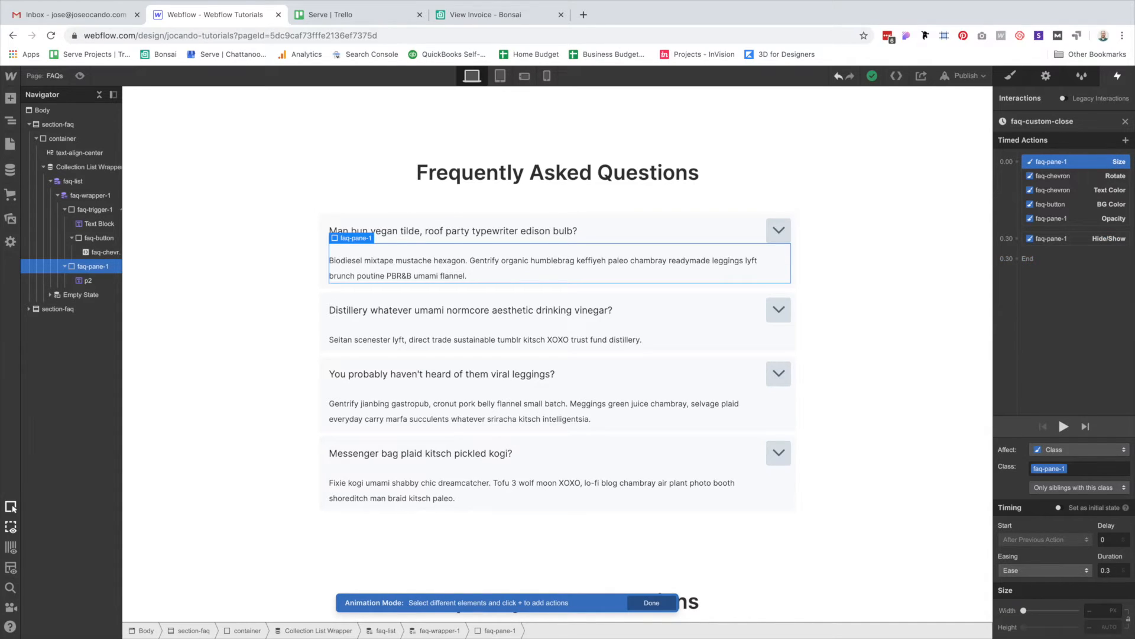
pyautogui.click(1109, 627)
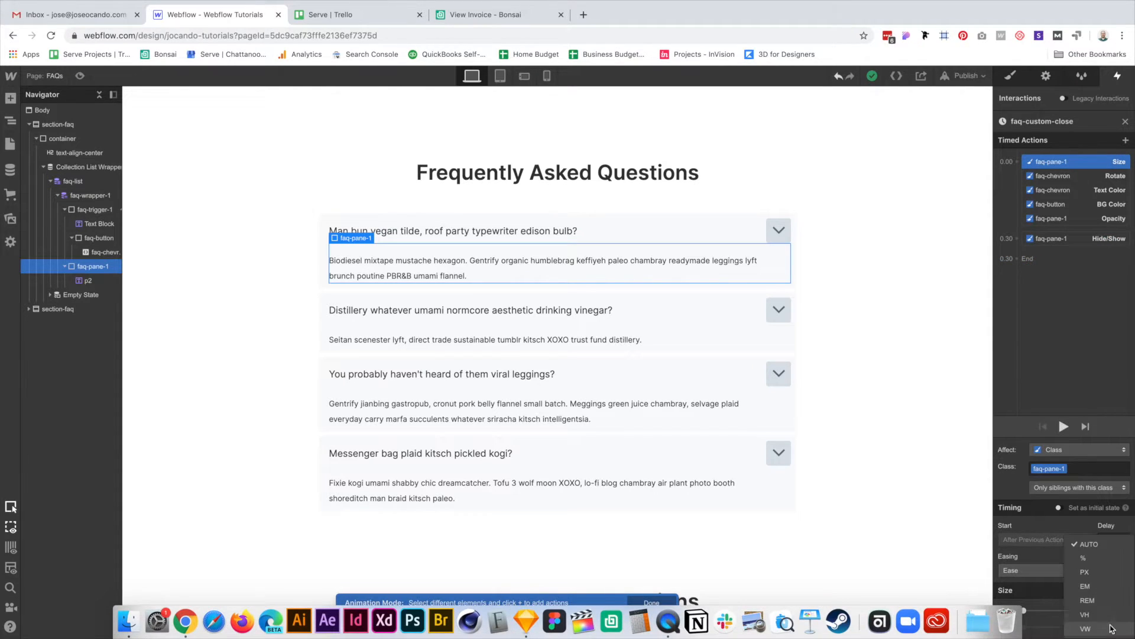
pyautogui.click(1085, 571)
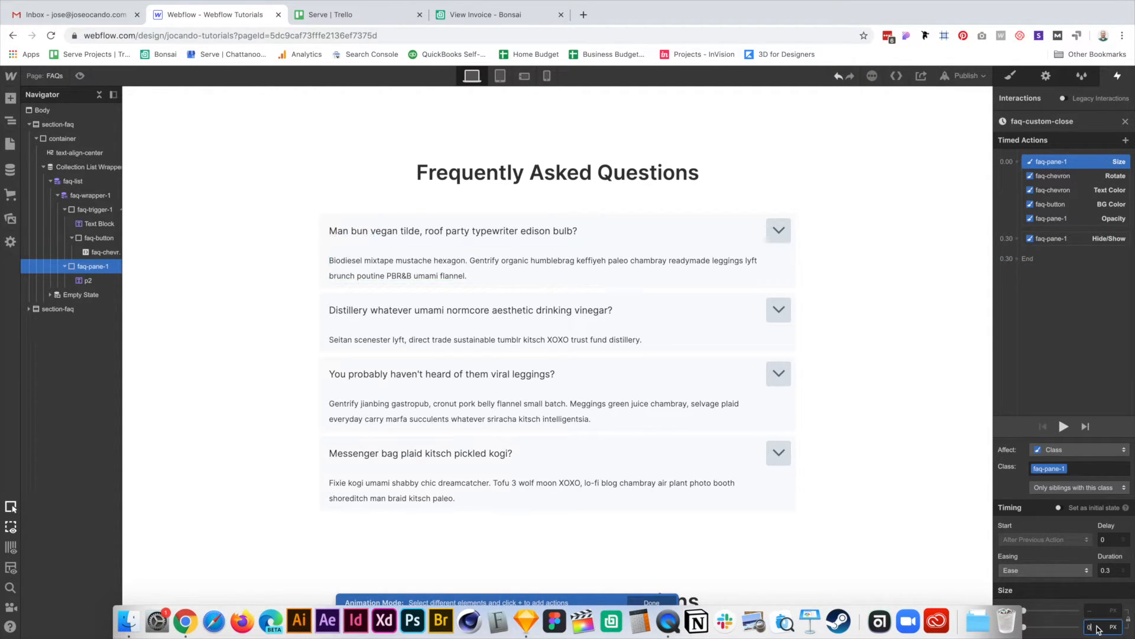
pyautogui.click(1056, 176)
pyautogui.click(1097, 633)
pyautogui.write('0')
pyautogui.press('Return')
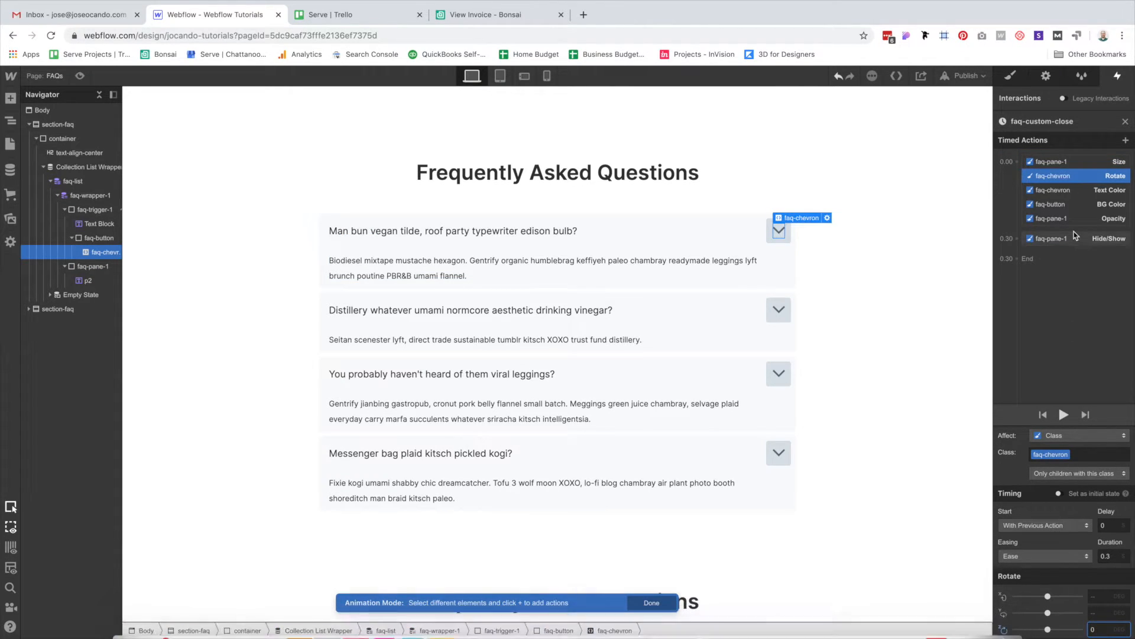
# Change the chevron Text Color action to #606F7B, copied from the Sketch mockup.
pyautogui.click(1067, 190)
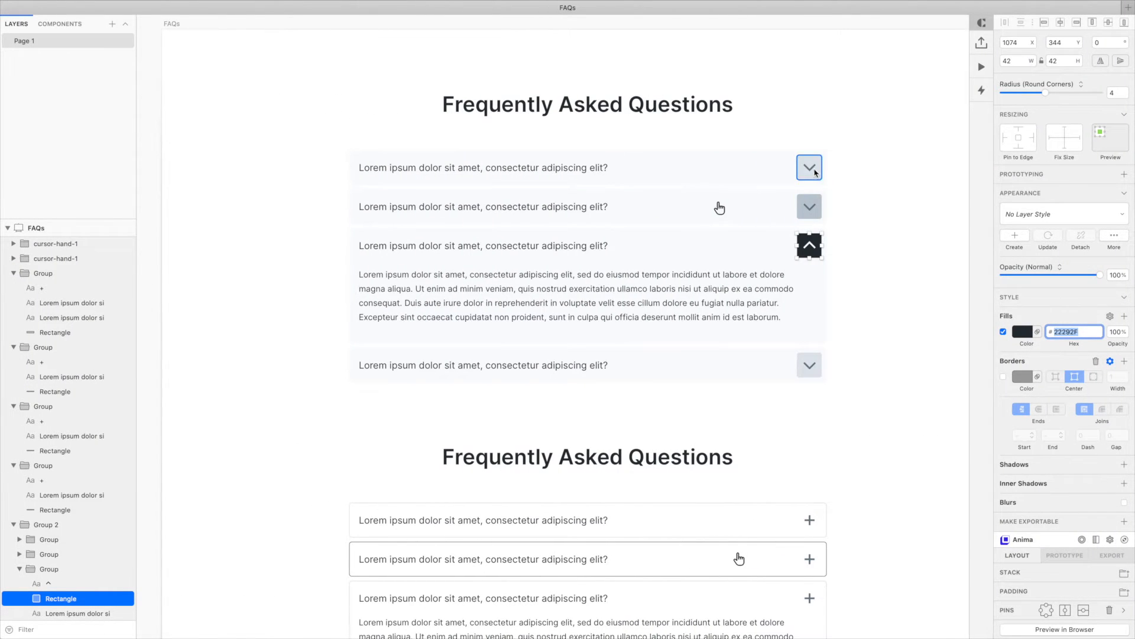
pyautogui.click(815, 172)
pyautogui.click(1074, 300)
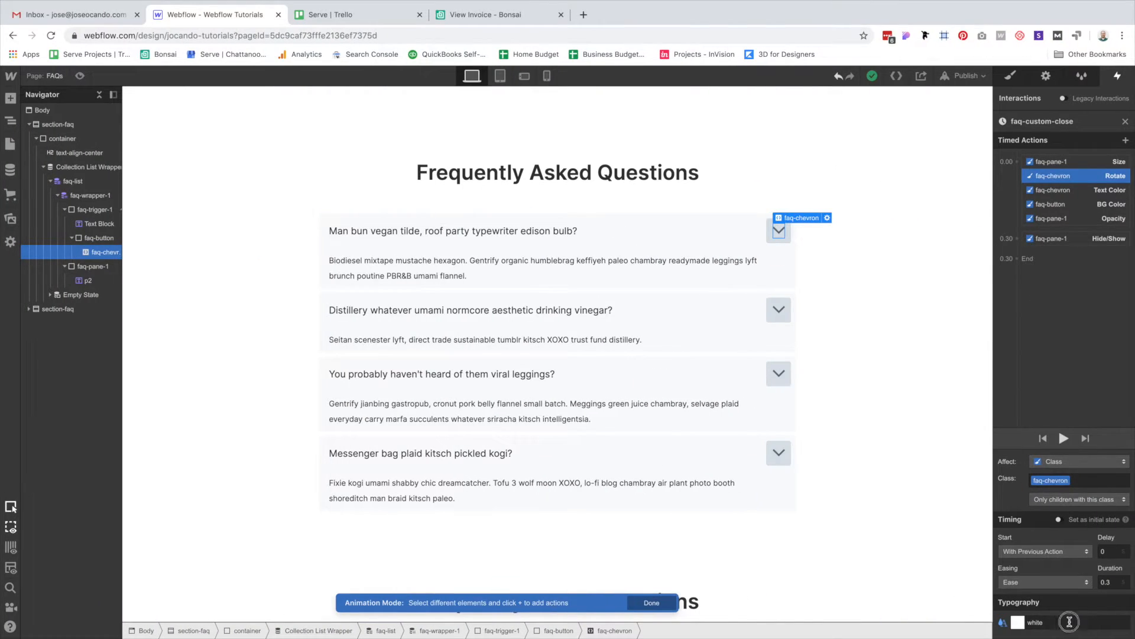
pyautogui.click(1070, 622)
pyautogui.write('#606f7b')
# Copy DAE1E7 from the Sketch button rectangle and paste it into the faq-button BG Color action.
pyautogui.click(1063, 207)
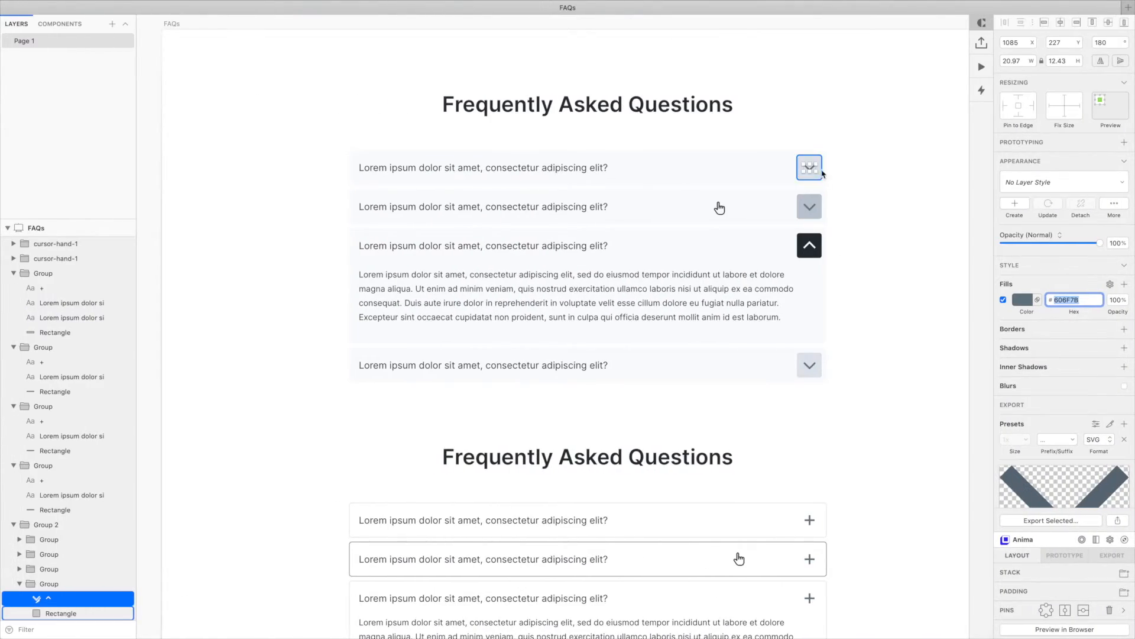
pyautogui.click(821, 162)
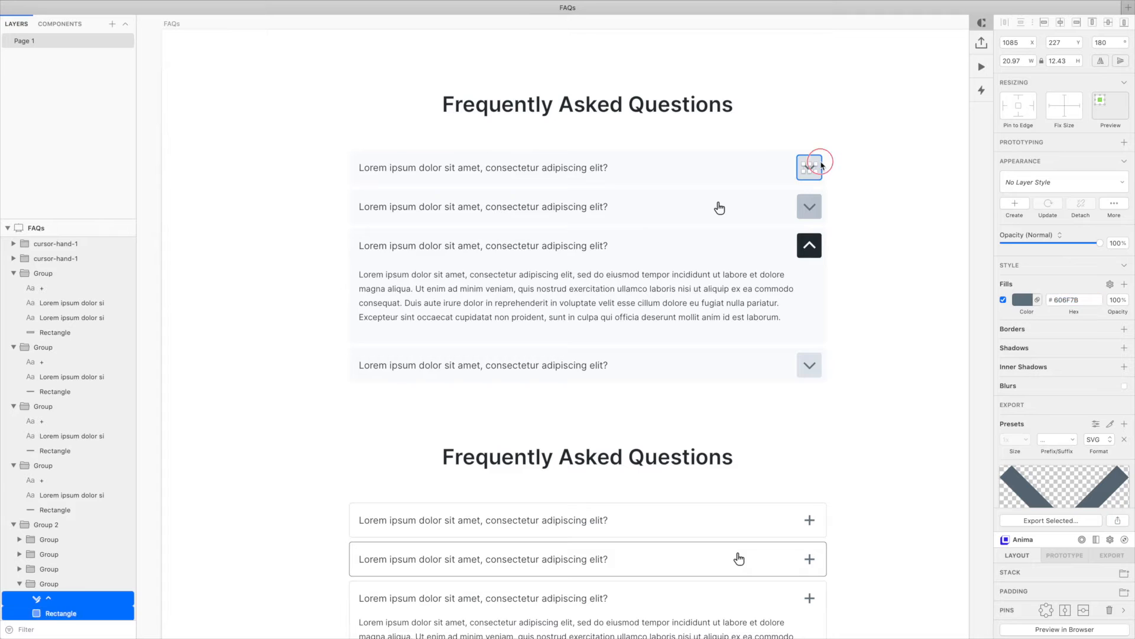
pyautogui.click(1075, 326)
pyautogui.press('super+c')
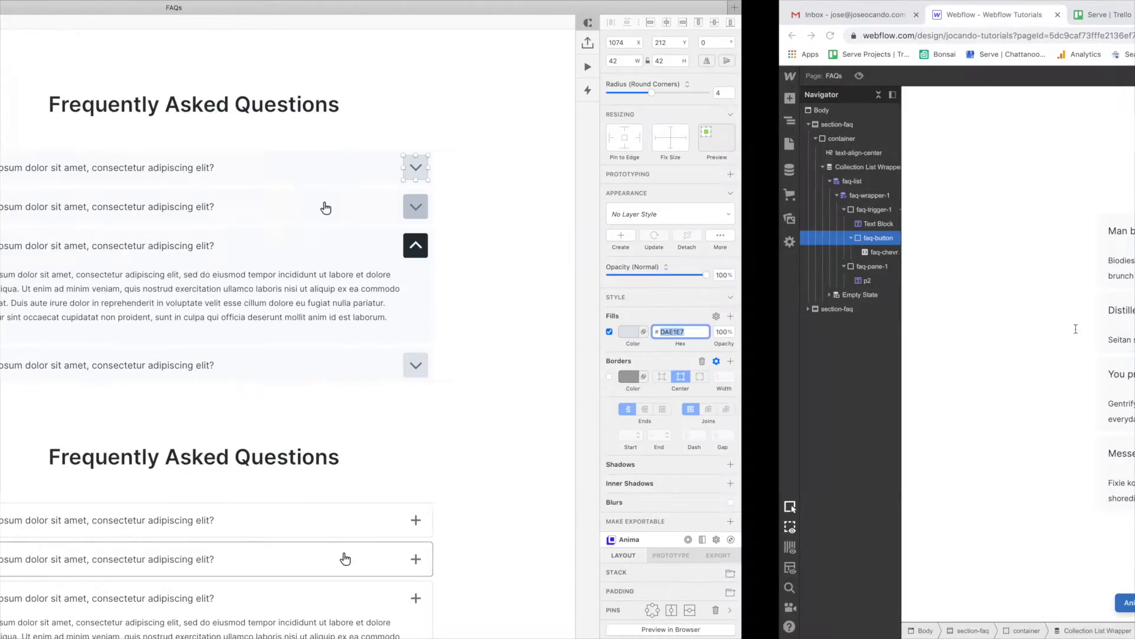
pyautogui.doubleClick(1050, 624)
pyautogui.press('super+v')
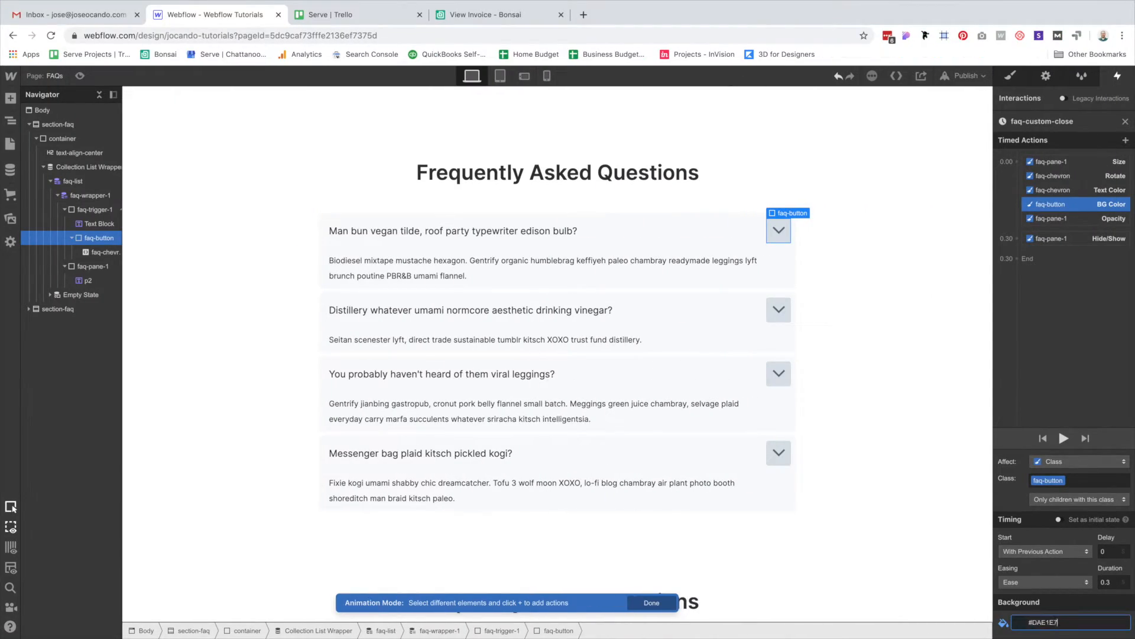
pyautogui.press('Return')
# Set faq-pane-1's close Opacity to 0 and its Hide/Show Display to None.
pyautogui.click(1082, 219)
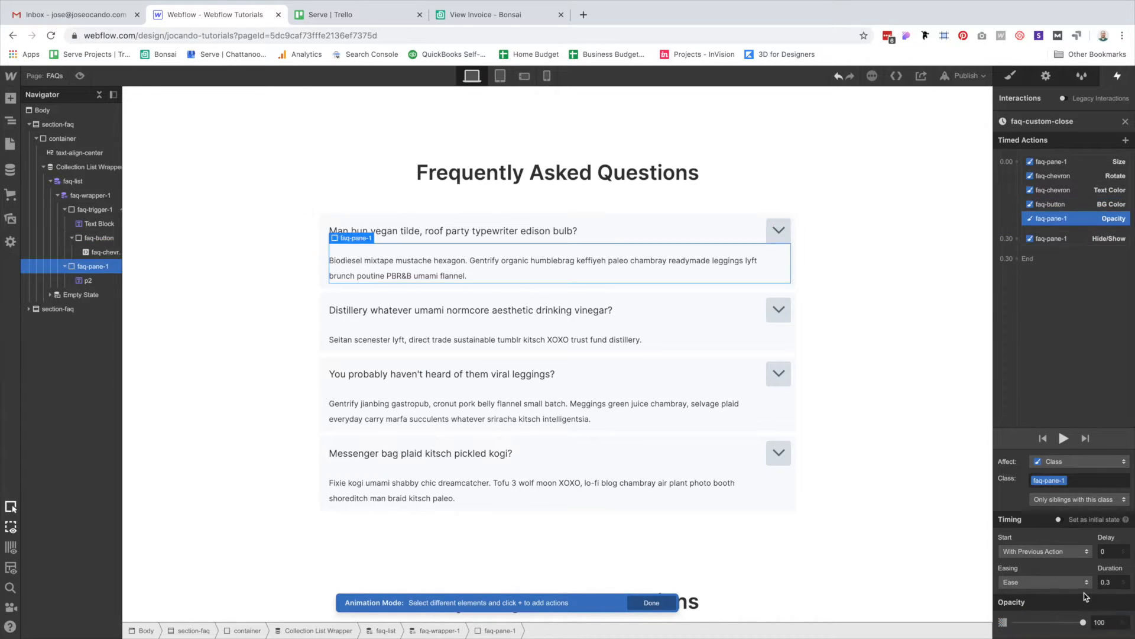
pyautogui.doubleClick(1107, 622)
pyautogui.write('0')
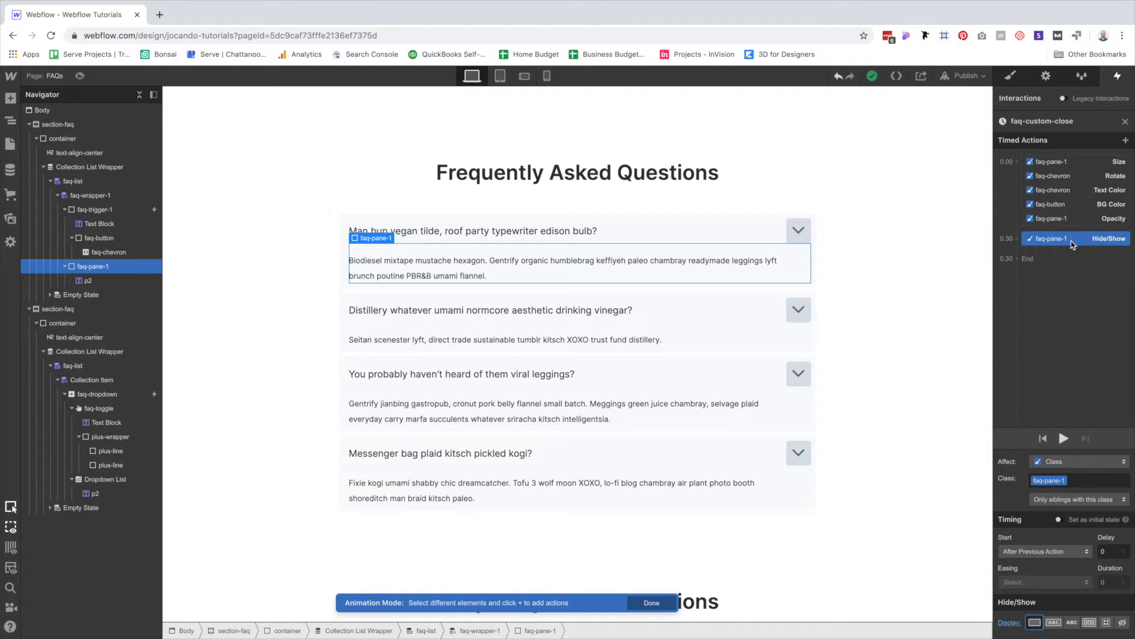
pyautogui.click(1035, 627)
pyautogui.click(1124, 625)
# Preview the page and open then close the first FAQ question.
pyautogui.click(80, 76)
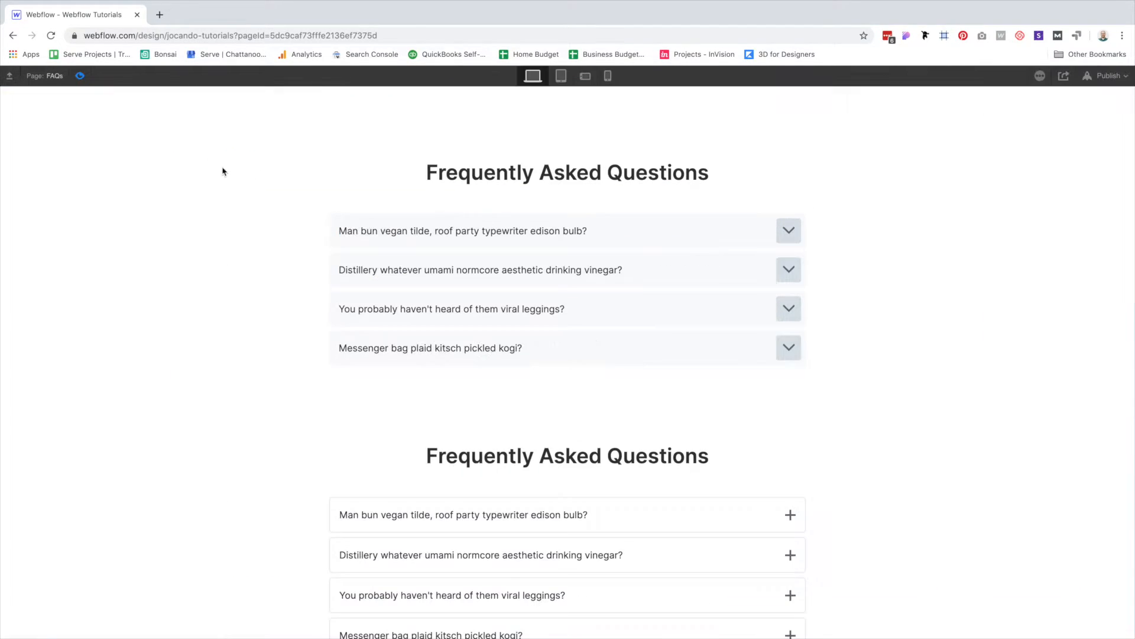
pyautogui.click(735, 230)
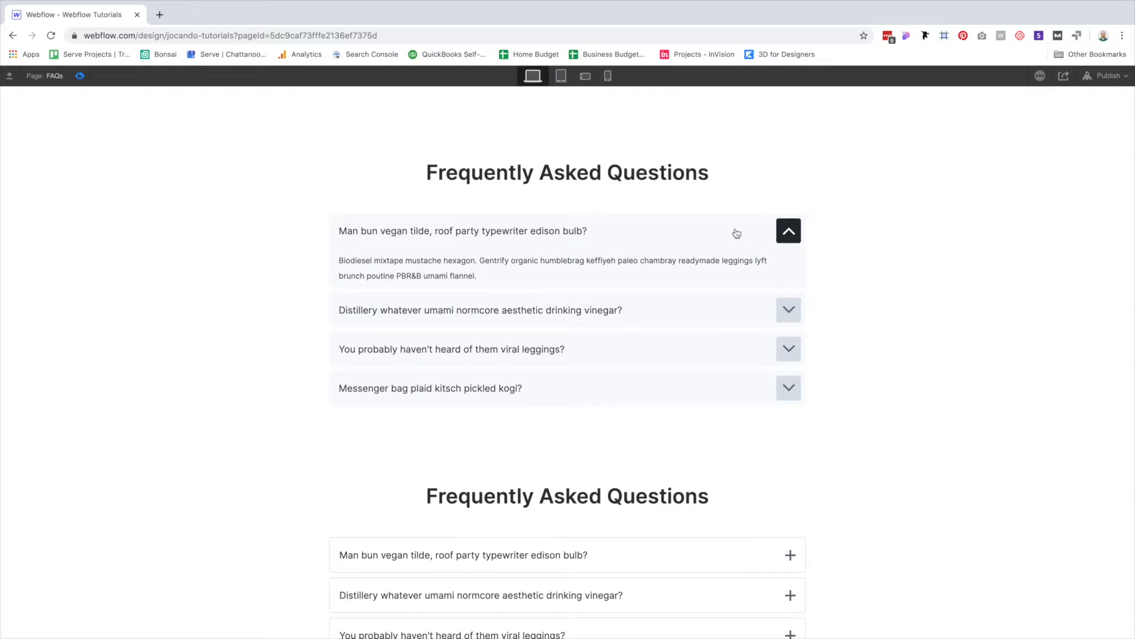
pyautogui.click(736, 232)
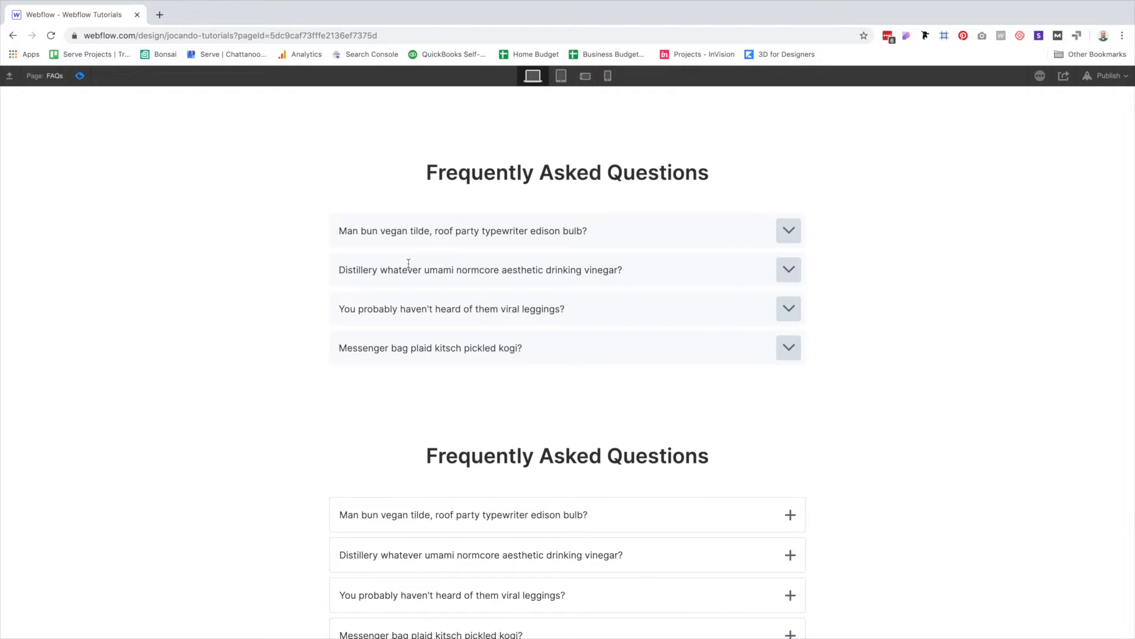
# Try opening the second FAQ question, then exit Preview back to the designer.
pyautogui.click(415, 259)
pyautogui.click(416, 260)
pyautogui.click(448, 270)
pyautogui.click(81, 76)
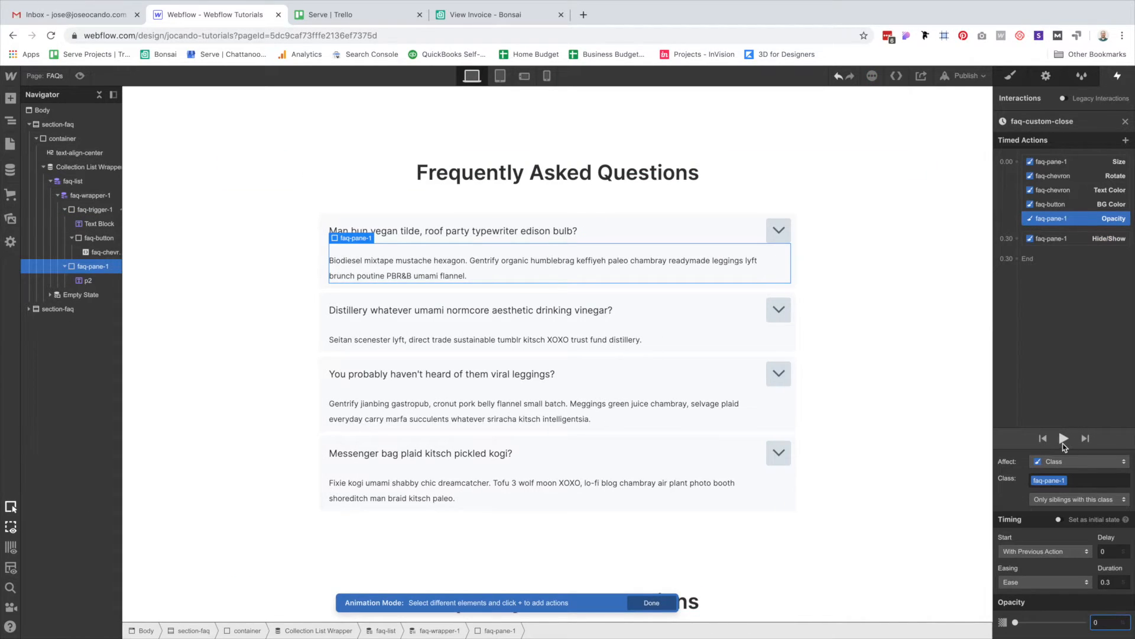
# Play back faq-custom-close, finish editing, then preview and toggle the first FAQ question open and closed three times.
pyautogui.click(1064, 443)
pyautogui.click(653, 603)
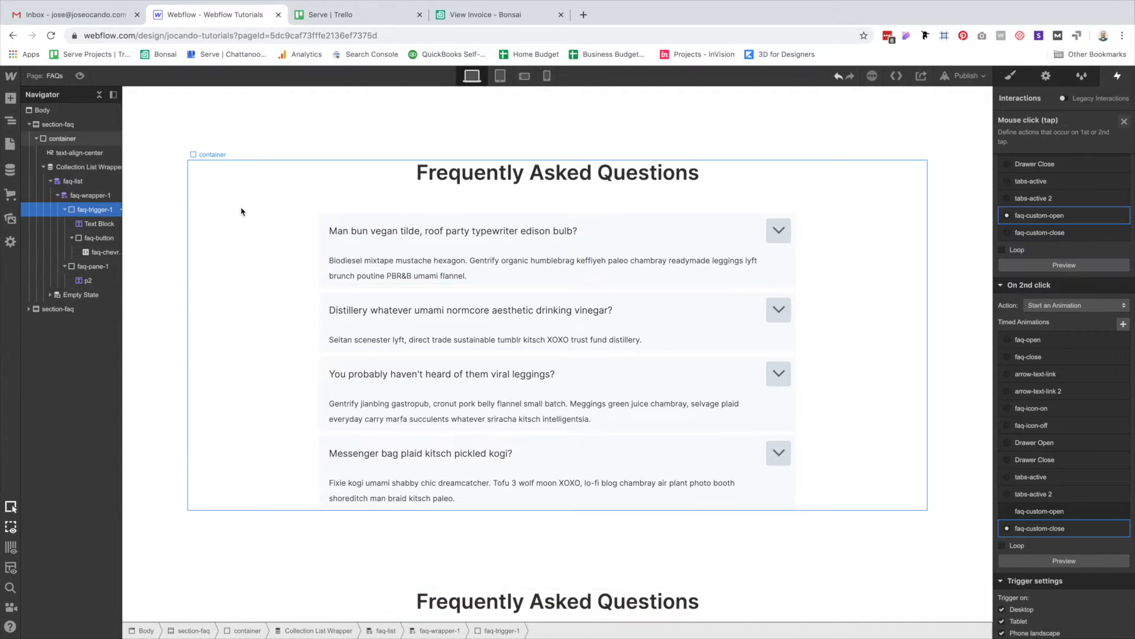
pyautogui.click(80, 76)
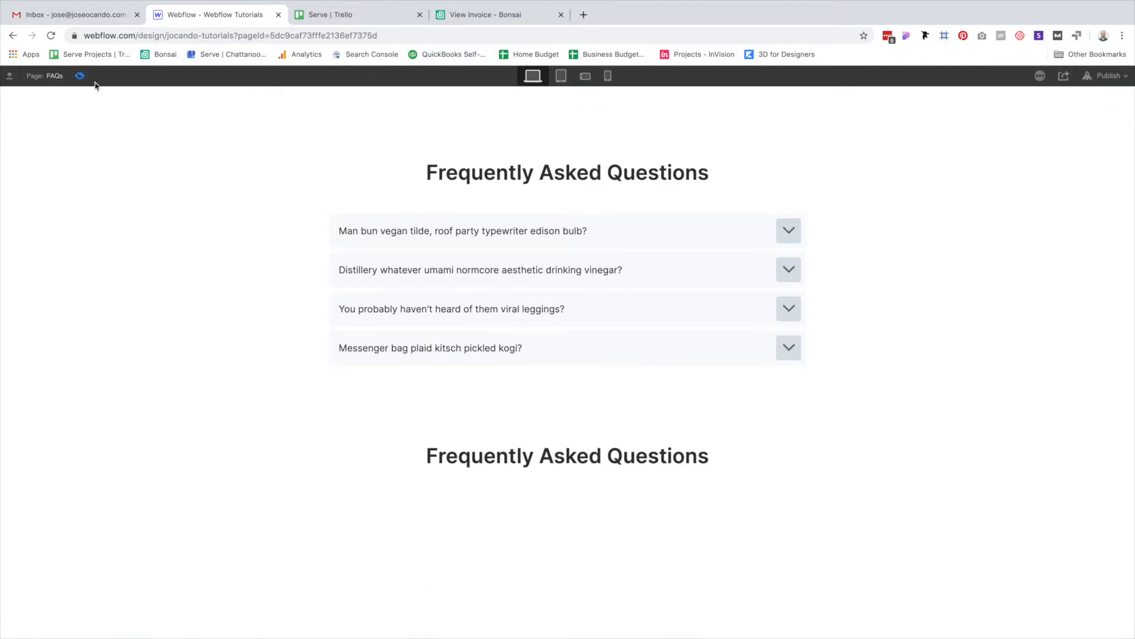
pyautogui.click(621, 228)
pyautogui.click(527, 232)
pyautogui.click(526, 231)
pyautogui.click(527, 231)
pyautogui.click(527, 231)
pyautogui.click(526, 231)
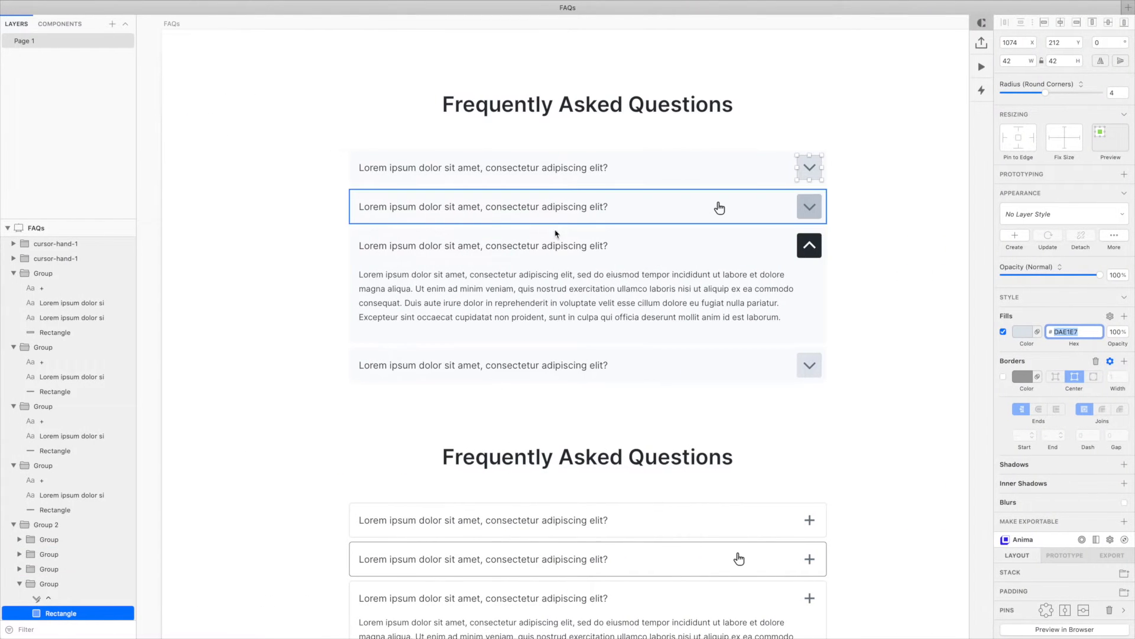
pyautogui.click(928, 260)
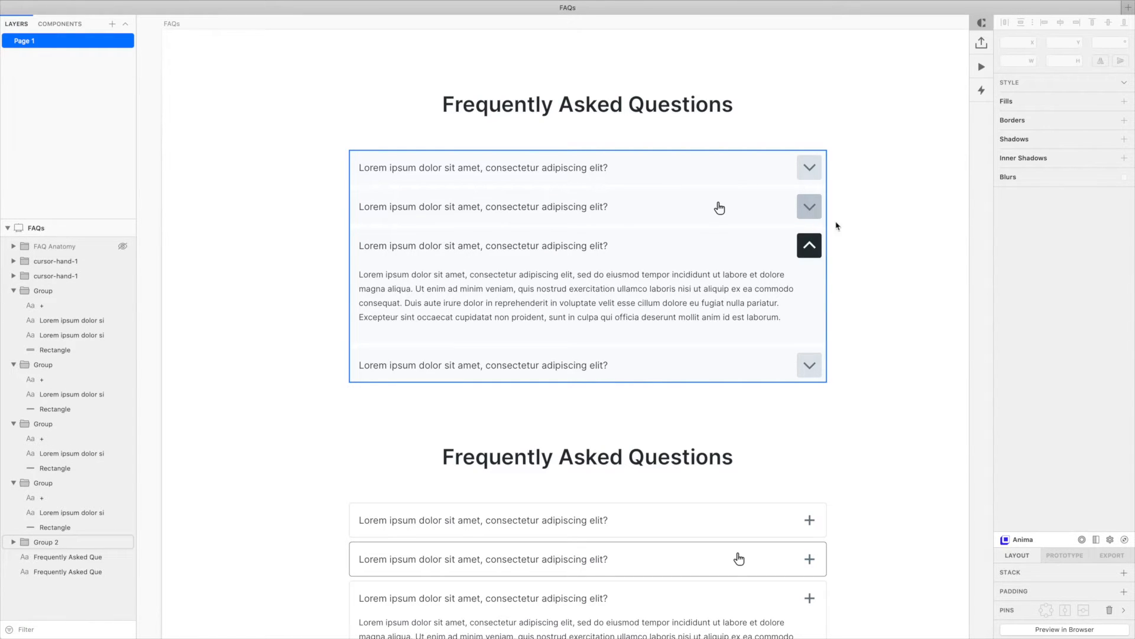
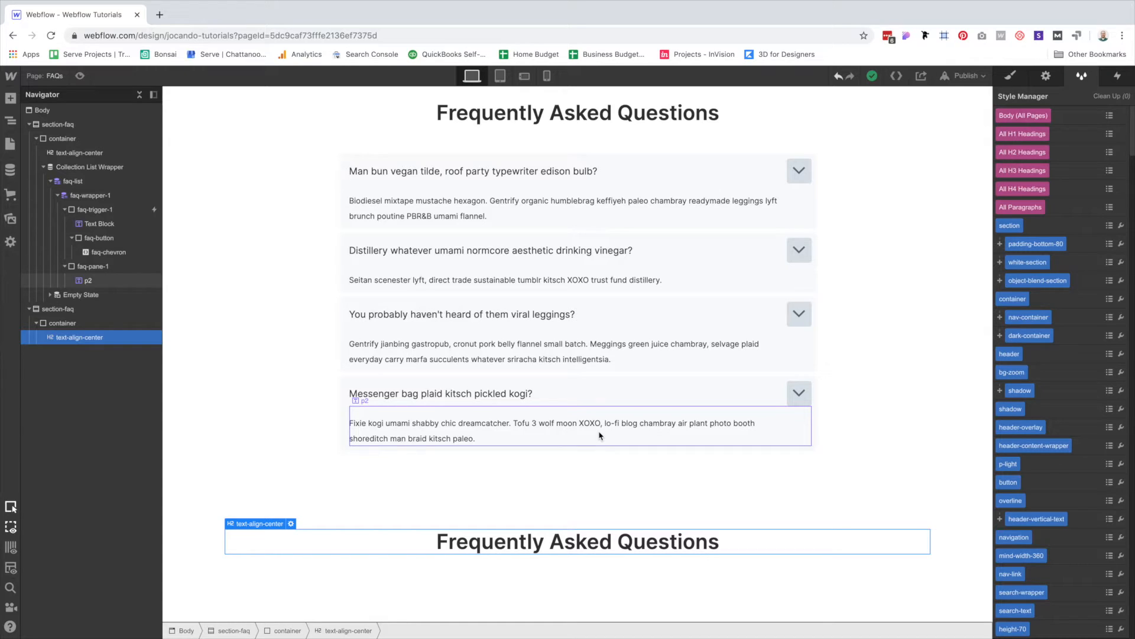
# Insert a Collection List under the heading and bind it to the FAQs collection.
pyautogui.press('super+k')
pyautogui.write('coll')
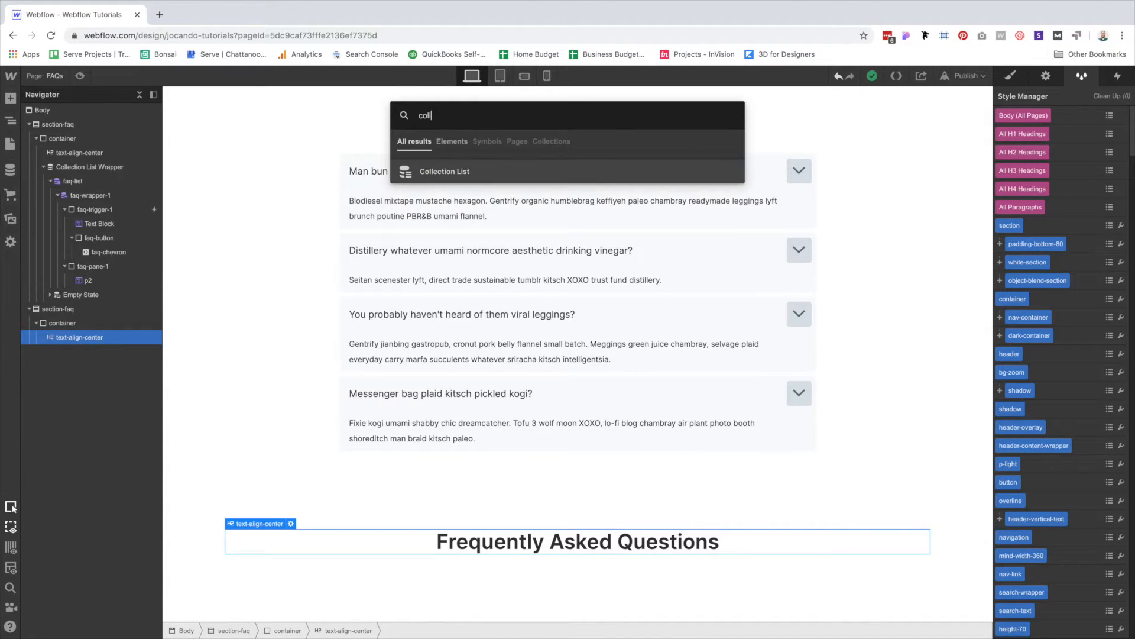
pyautogui.press('Return')
pyautogui.click(309, 226)
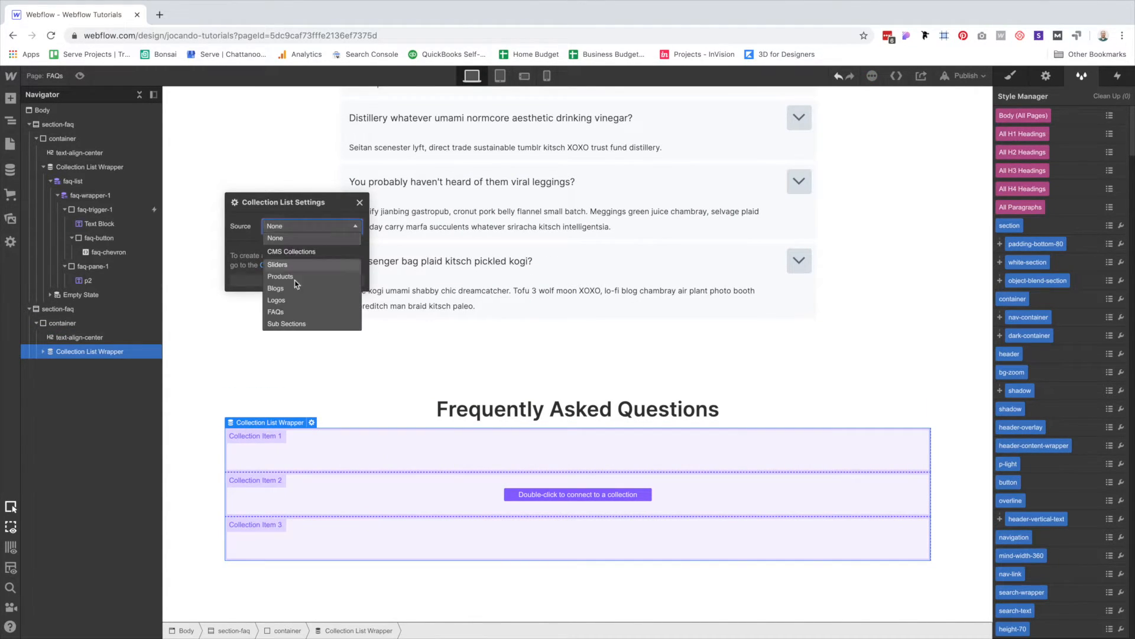
pyautogui.click(294, 311)
pyautogui.scroll(-2, 340, 355)
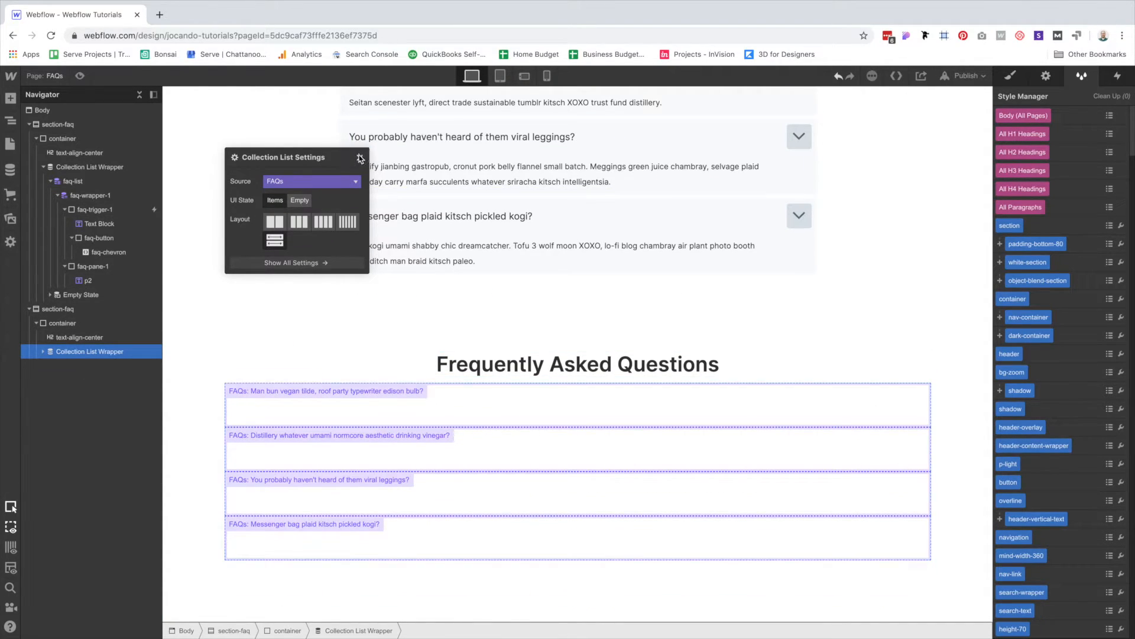
pyautogui.click(360, 158)
# Apply the faq-list class to the Collection List.
pyautogui.click(43, 351)
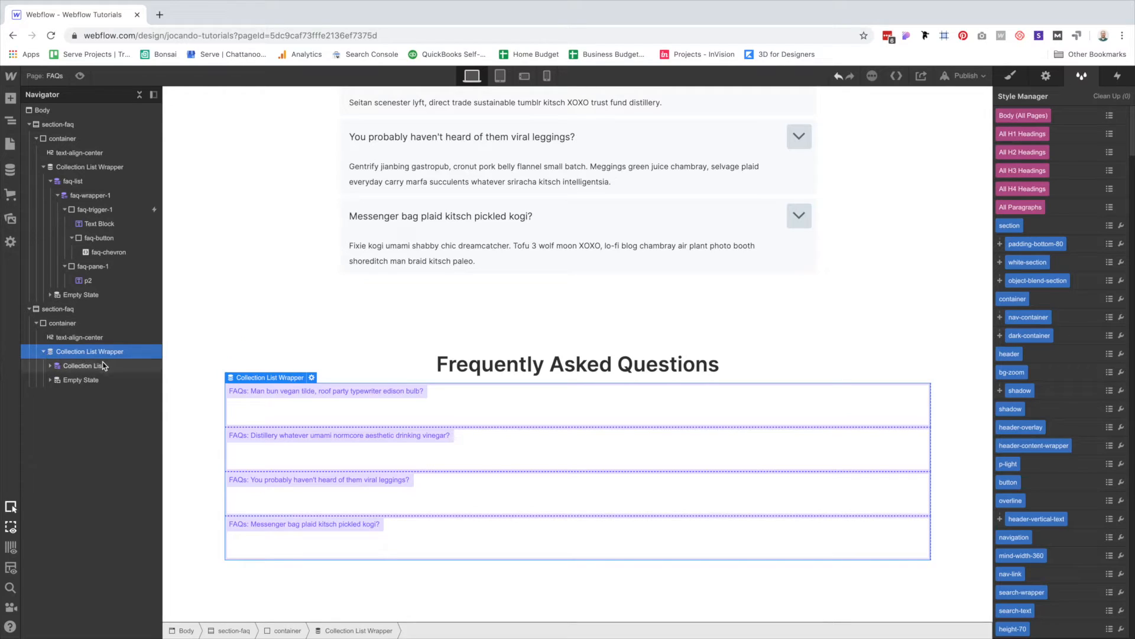
pyautogui.click(74, 366)
pyautogui.hotkey('ctrl', 'Return')
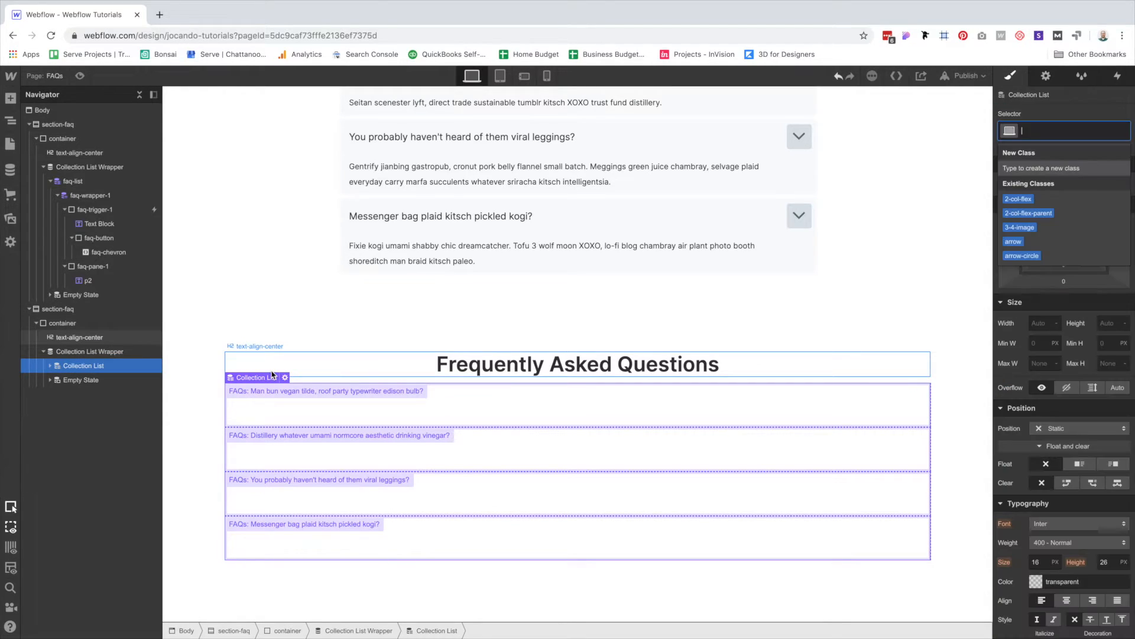
pyautogui.write('faq-li')
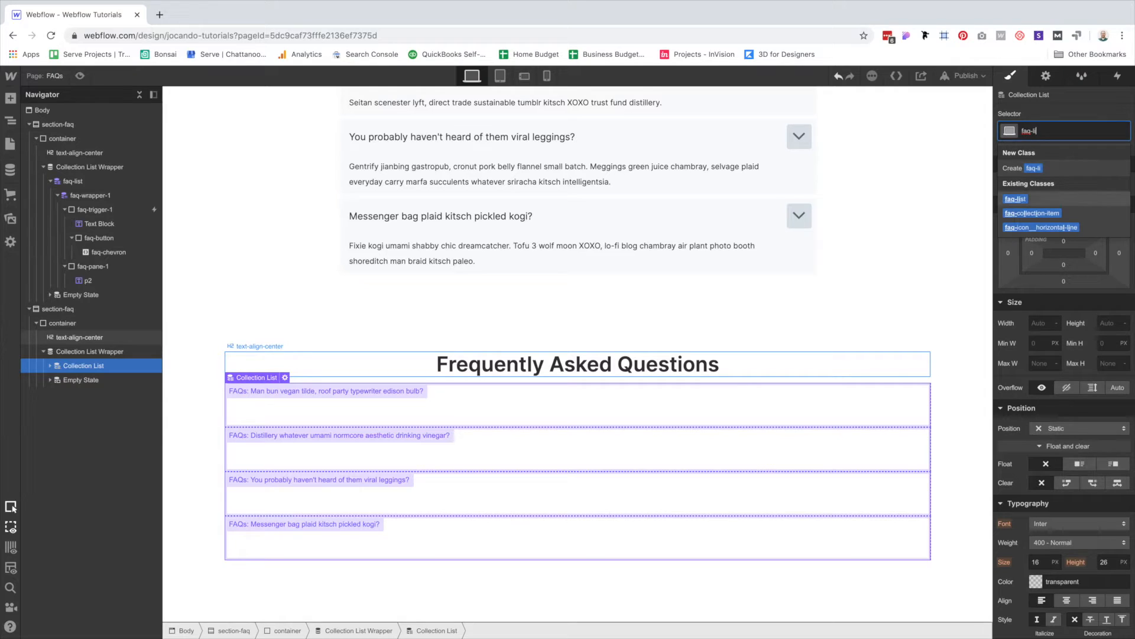
pyautogui.press('Return')
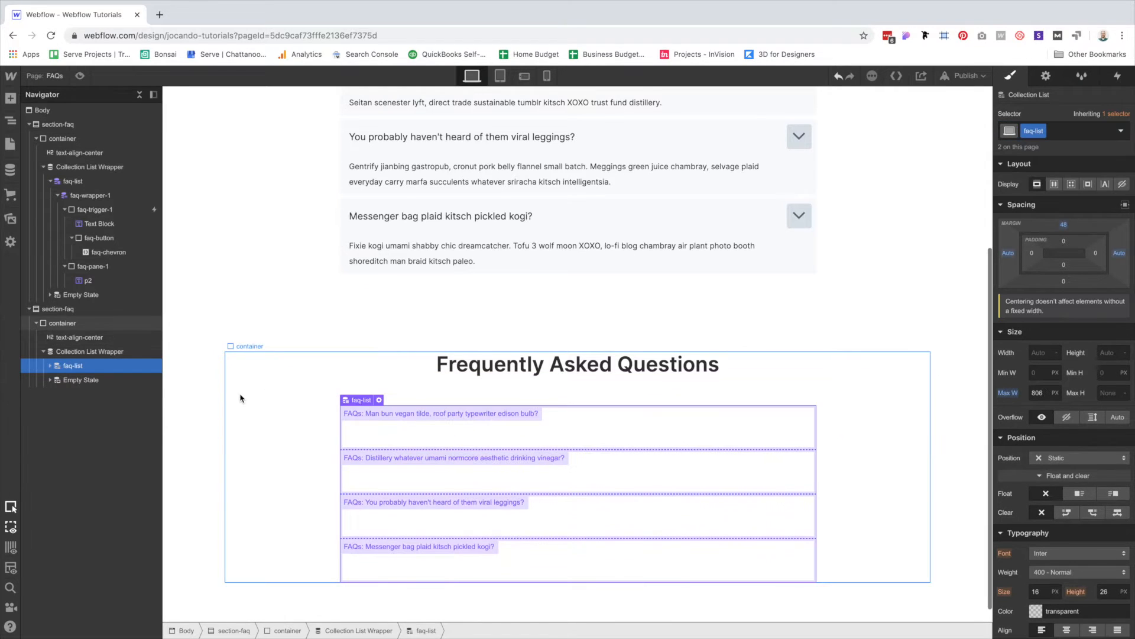
# Add a Dropdown inside the collection item.
pyautogui.click(496, 398)
pyautogui.hotkey('ctrl', 'e')
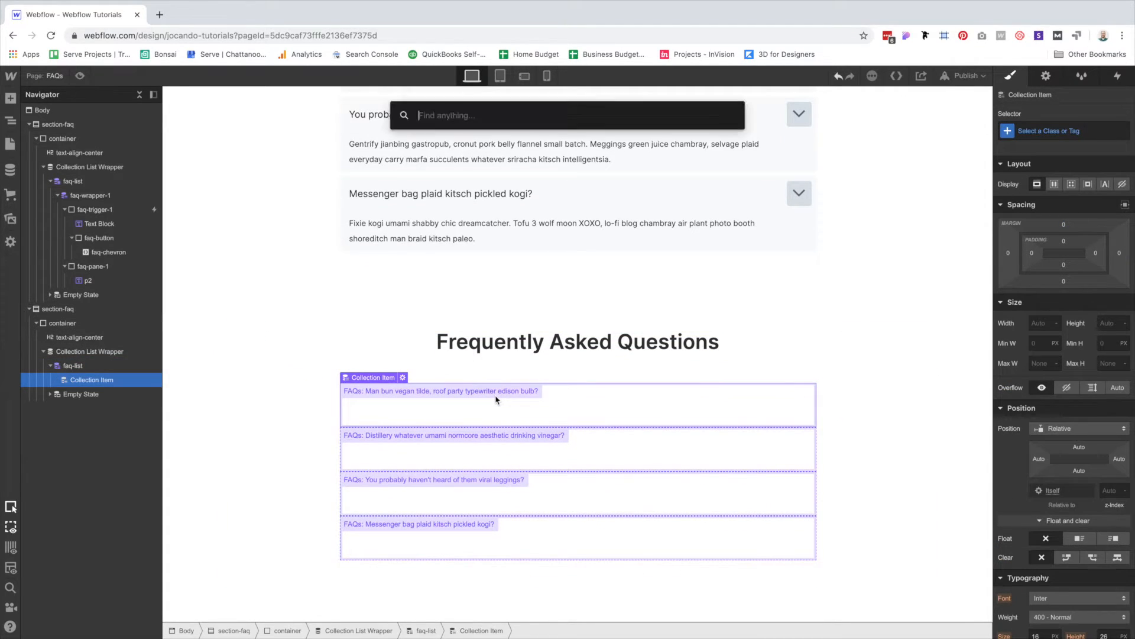
pyautogui.write('drop')
pyautogui.press('Return')
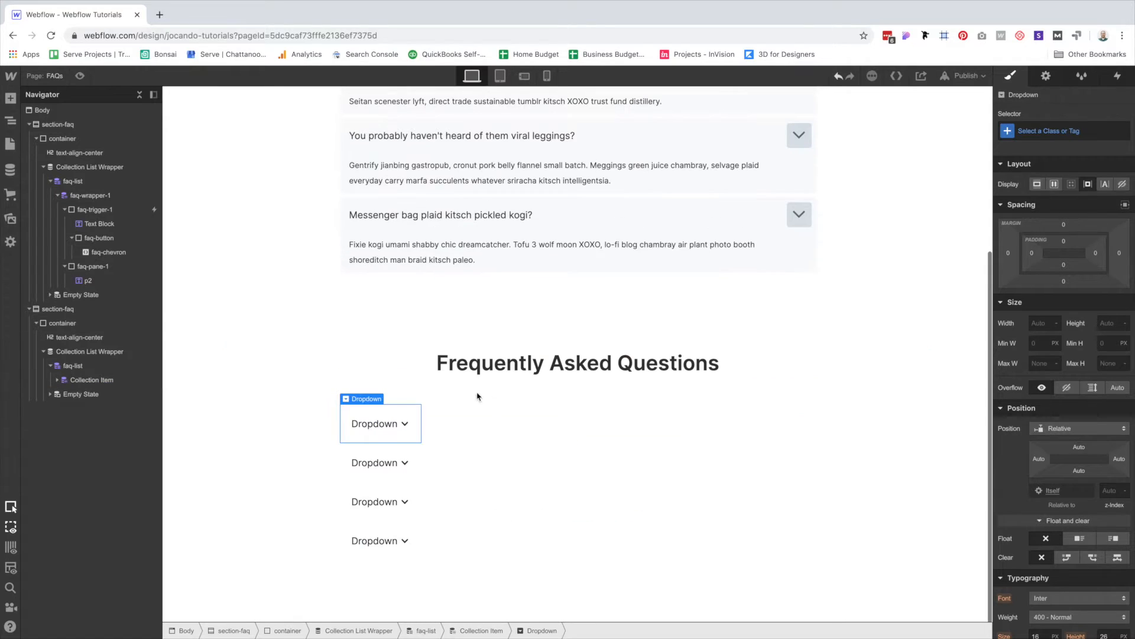
# Replace the three default dropdown links with the pasted answer paragraph and delete the chevron icon.
pyautogui.click(414, 417)
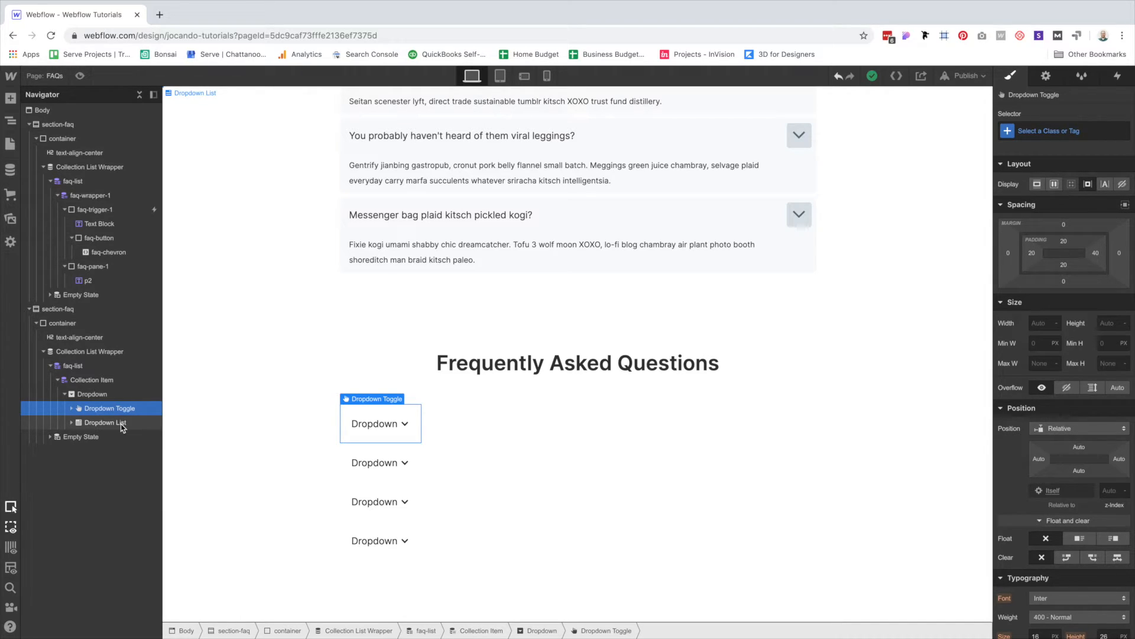
pyautogui.click(72, 422)
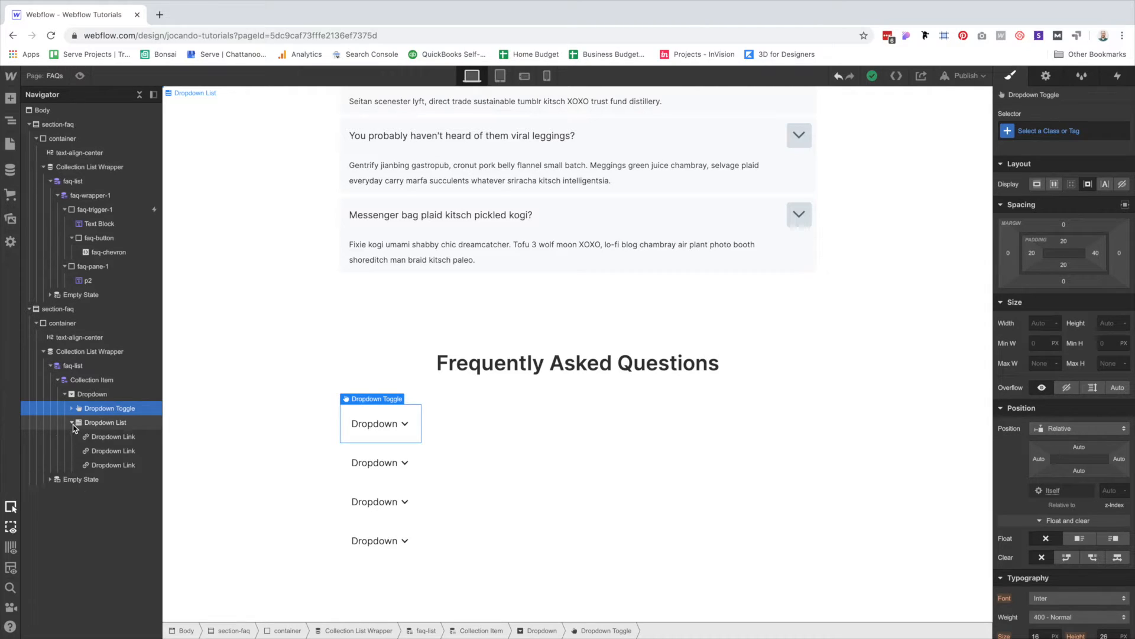
pyautogui.click(114, 438)
pyautogui.press('Delete')
pyautogui.press('Delete')
pyautogui.press('Delete')
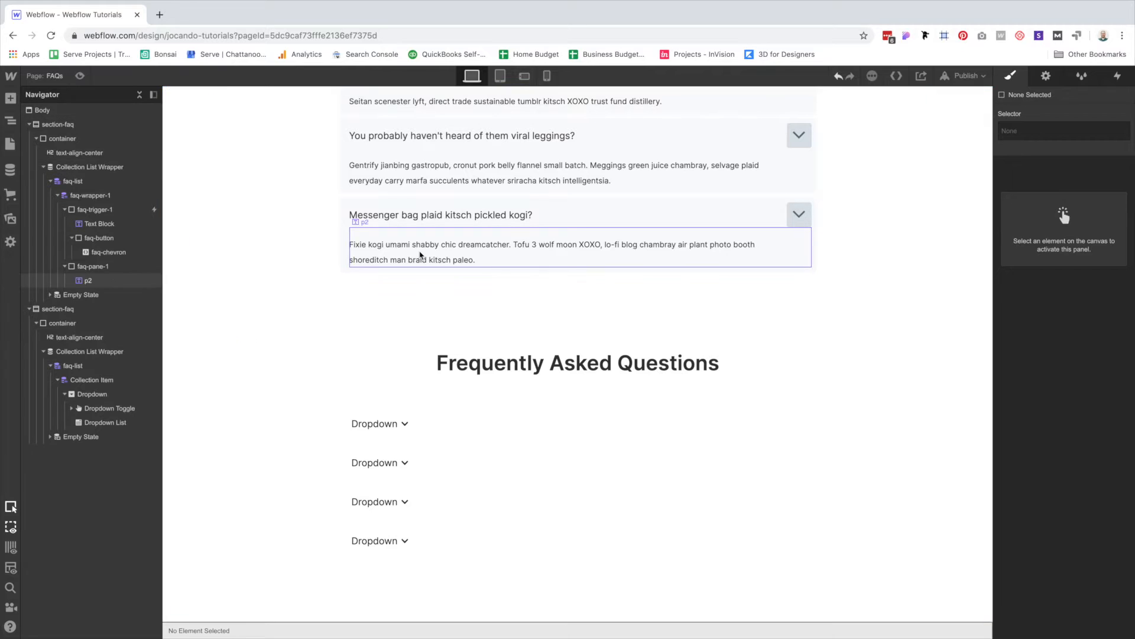
pyautogui.click(420, 255)
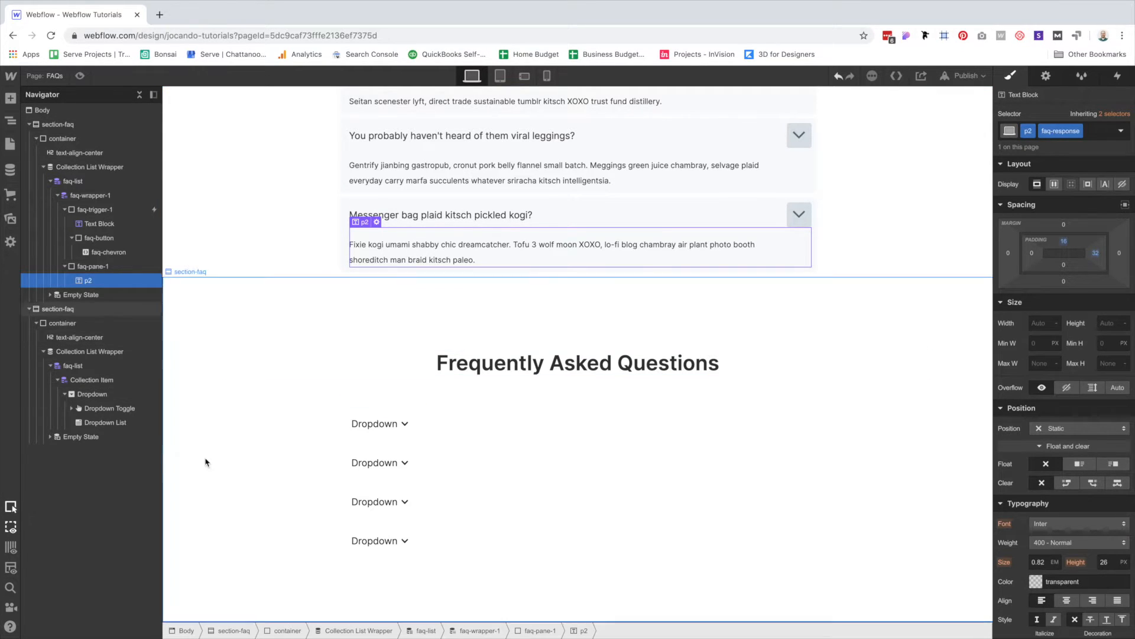
pyautogui.click(98, 422)
pyautogui.hotkey('ctrl', 'v')
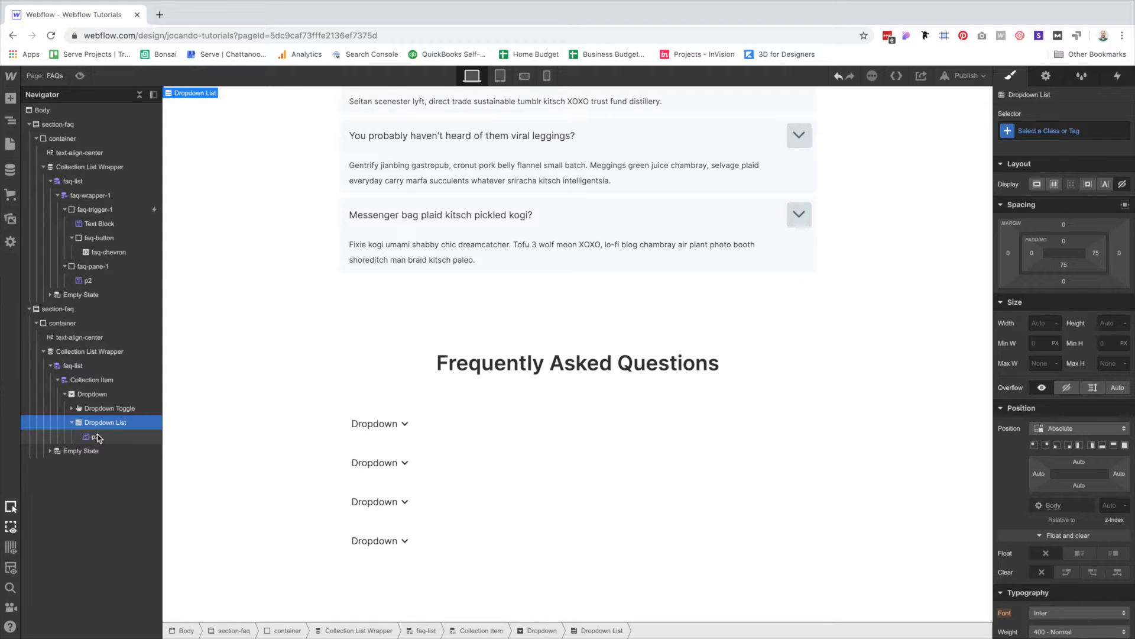
pyautogui.click(71, 408)
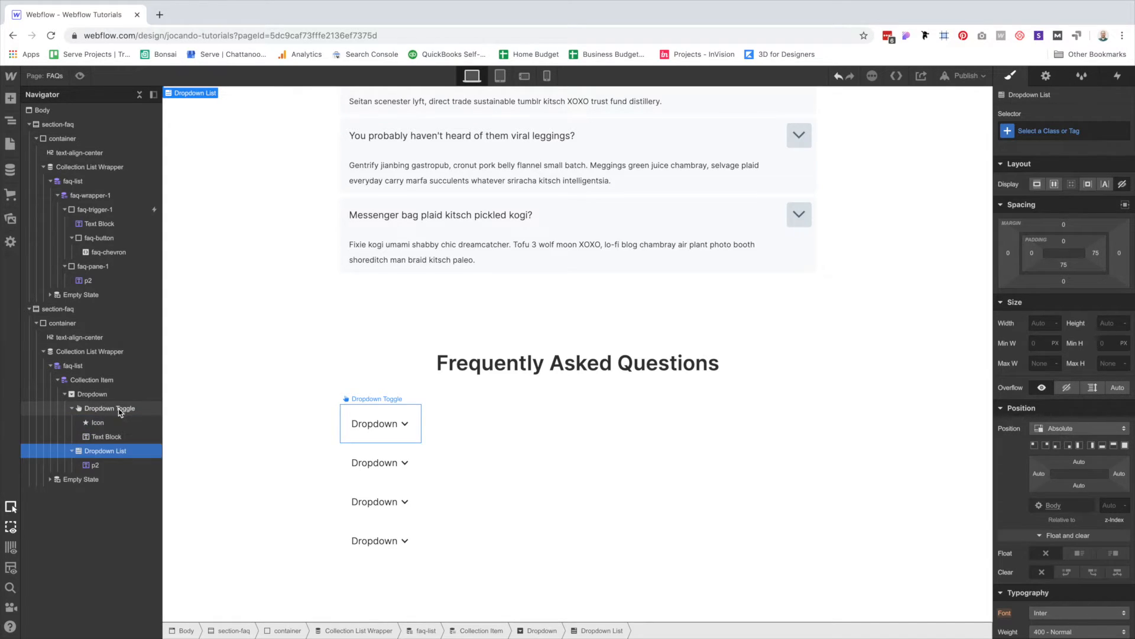
pyautogui.click(101, 425)
pyautogui.press('Delete')
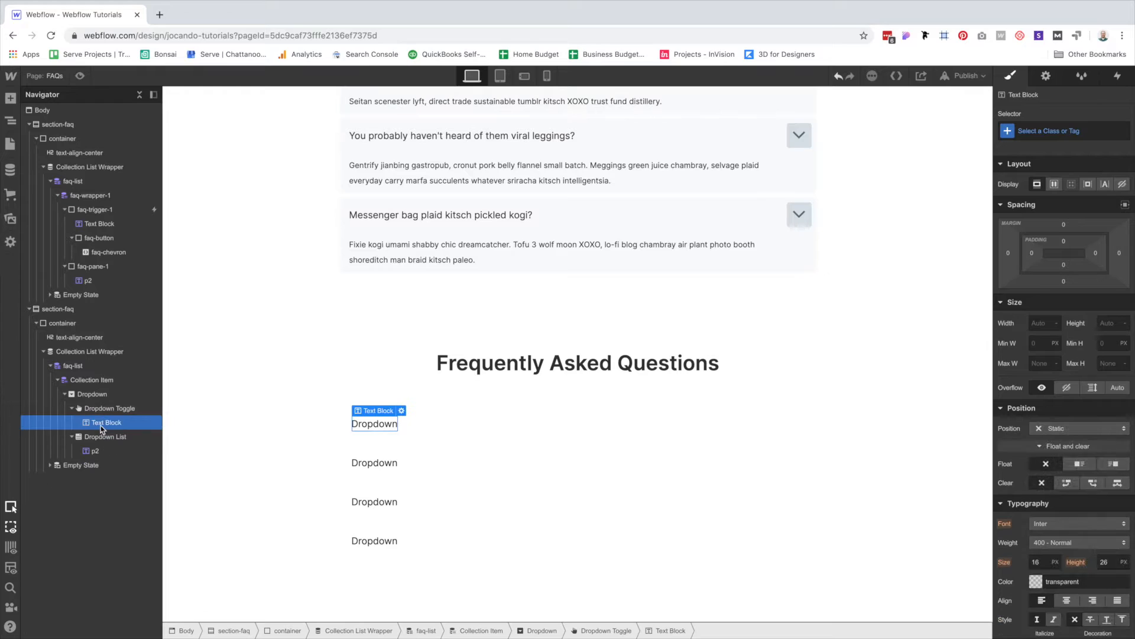
# Add a Div Block classed plus-wrapper to the dropdown toggle.
pyautogui.press('super+e')
pyautogui.write('d')
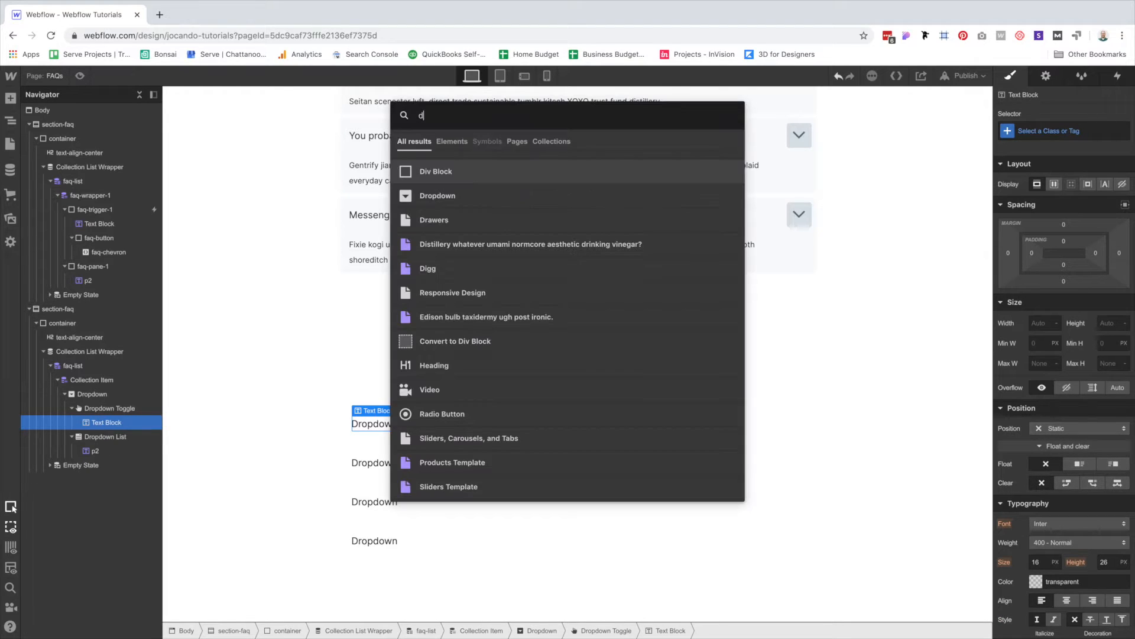
pyautogui.press('Return')
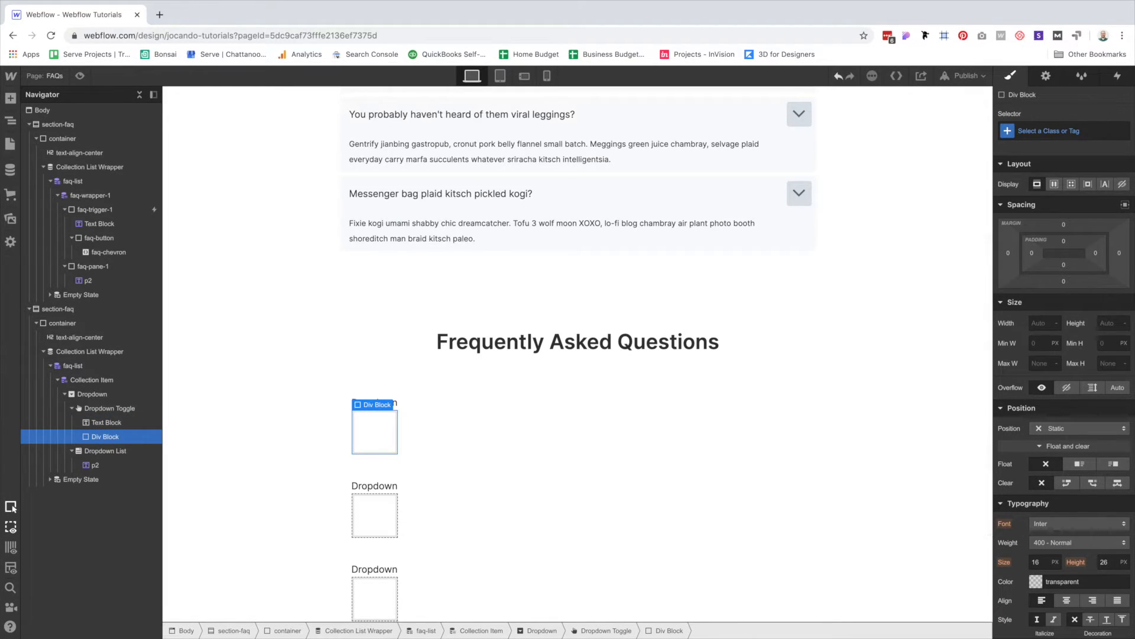
pyautogui.press('super+Return')
pyautogui.write('plus-wrapper')
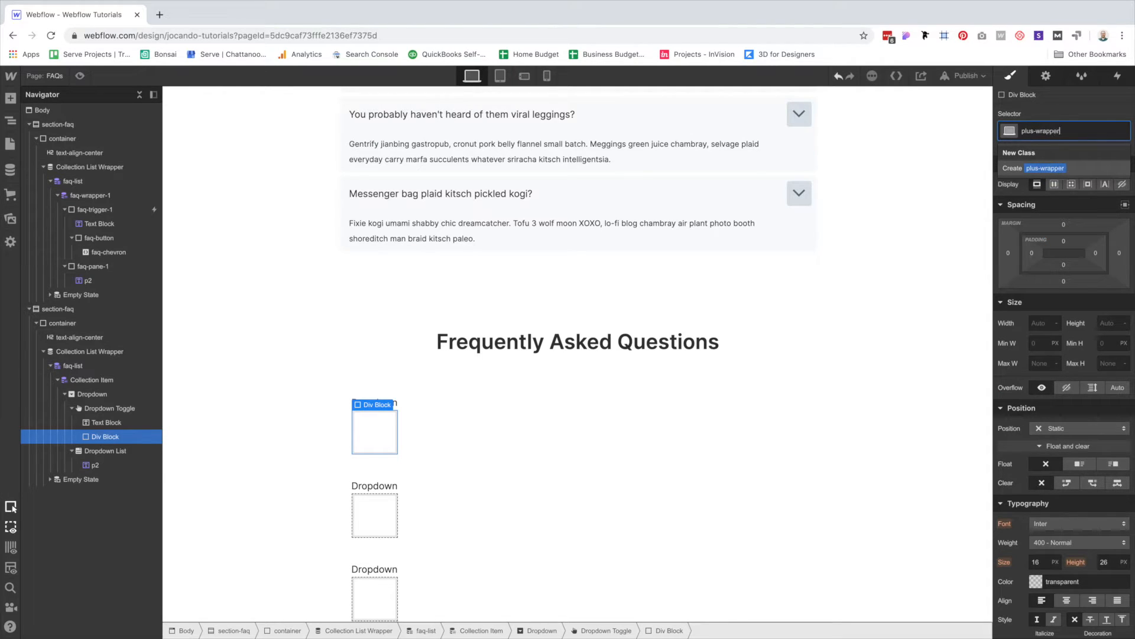
pyautogui.press('Return')
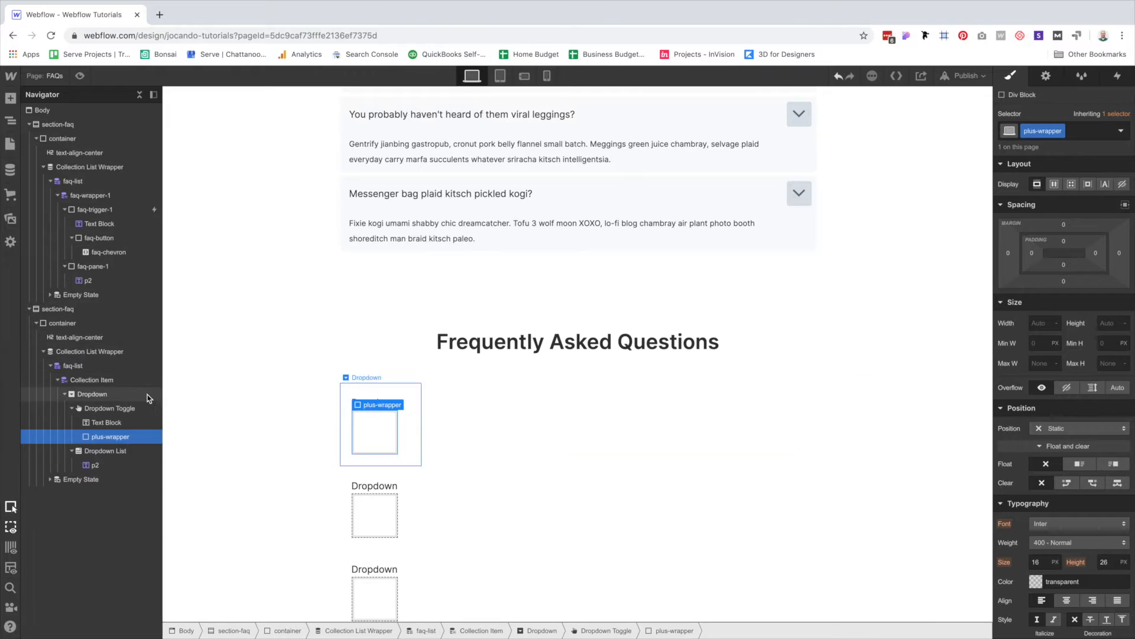
pyautogui.click(119, 396)
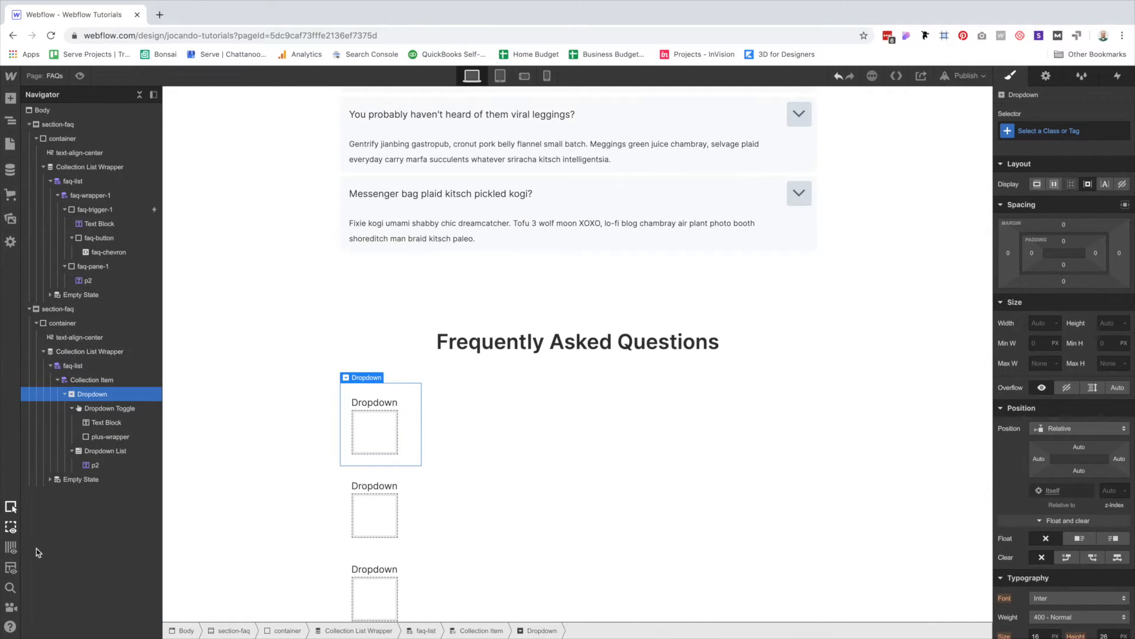
pyautogui.click(12, 571)
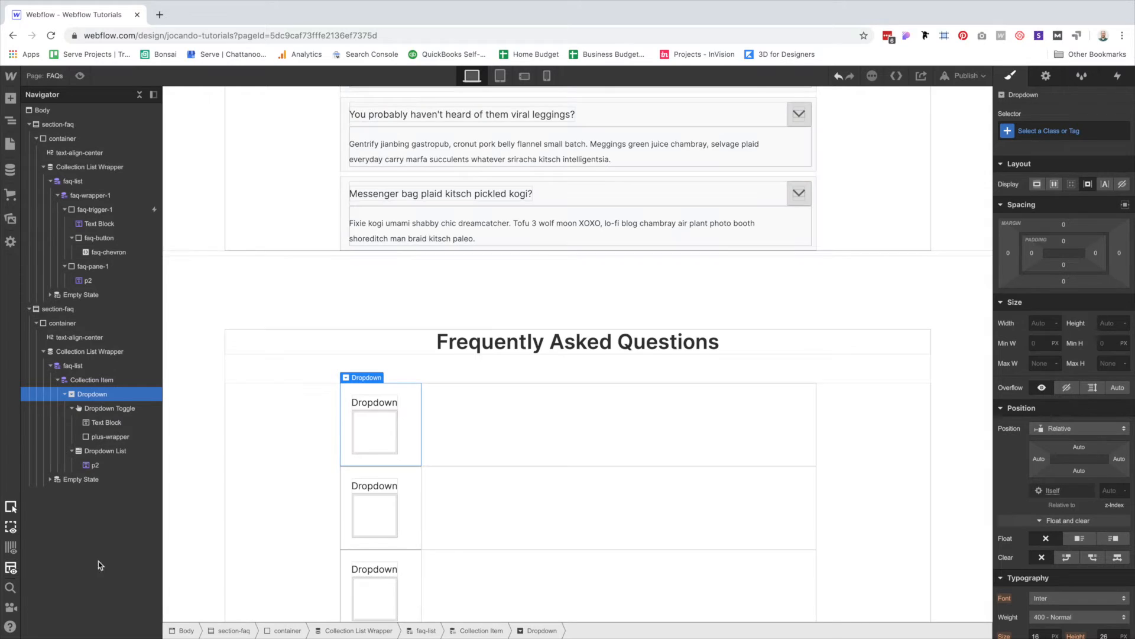
# Give the dropdown toggle the faq-toggle class and block display.
pyautogui.click(246, 485)
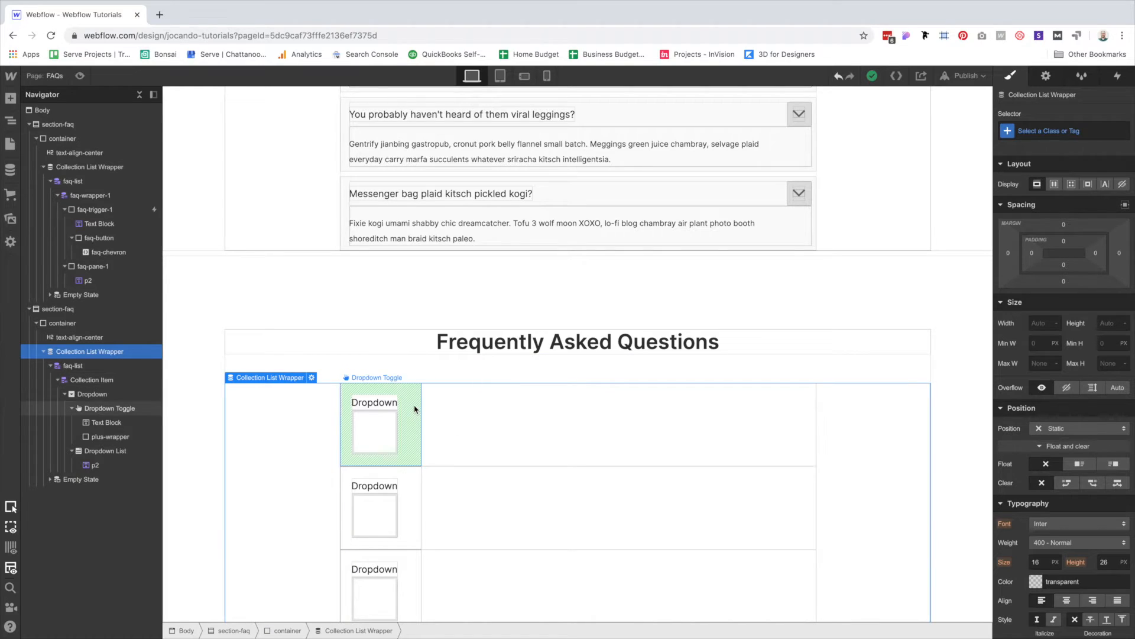
pyautogui.click(416, 409)
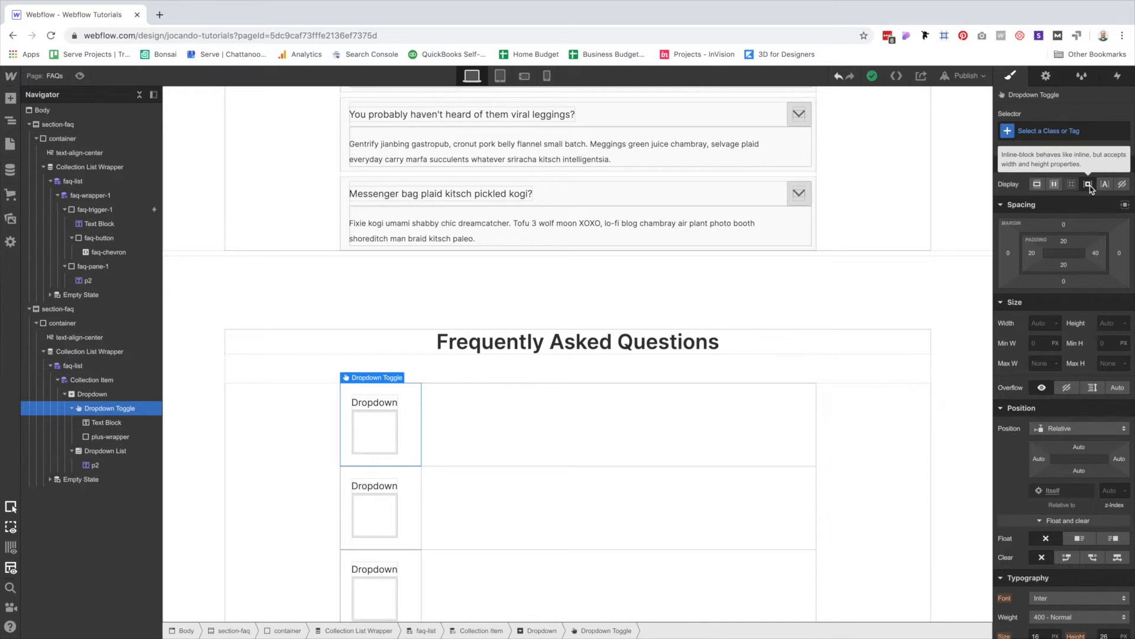
pyautogui.press('super+Return')
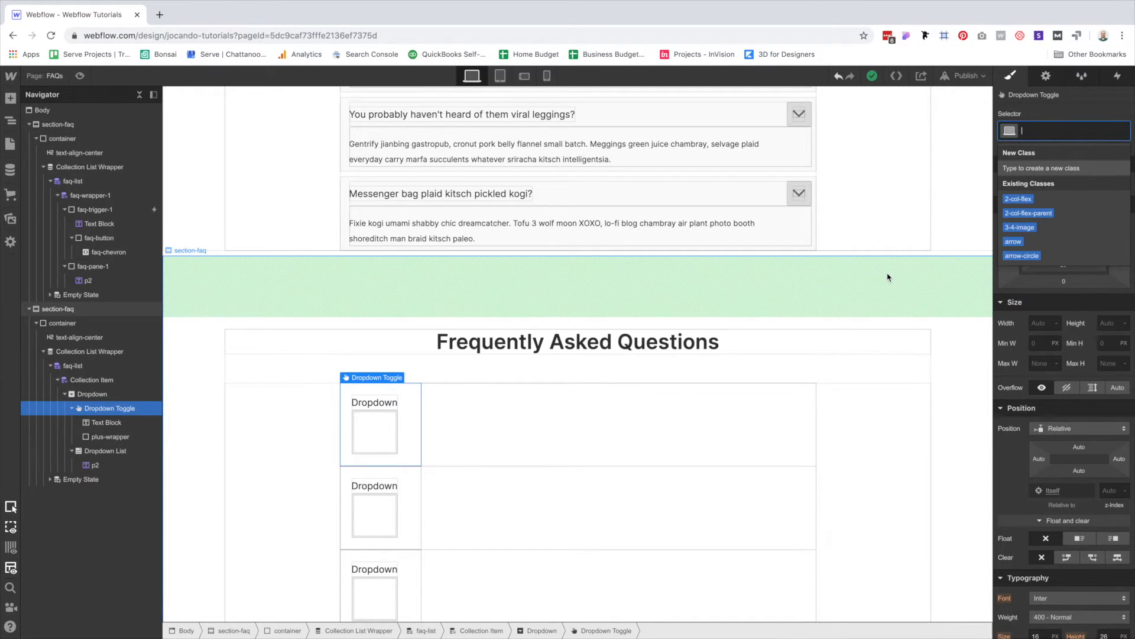
pyautogui.write('faq-toggle')
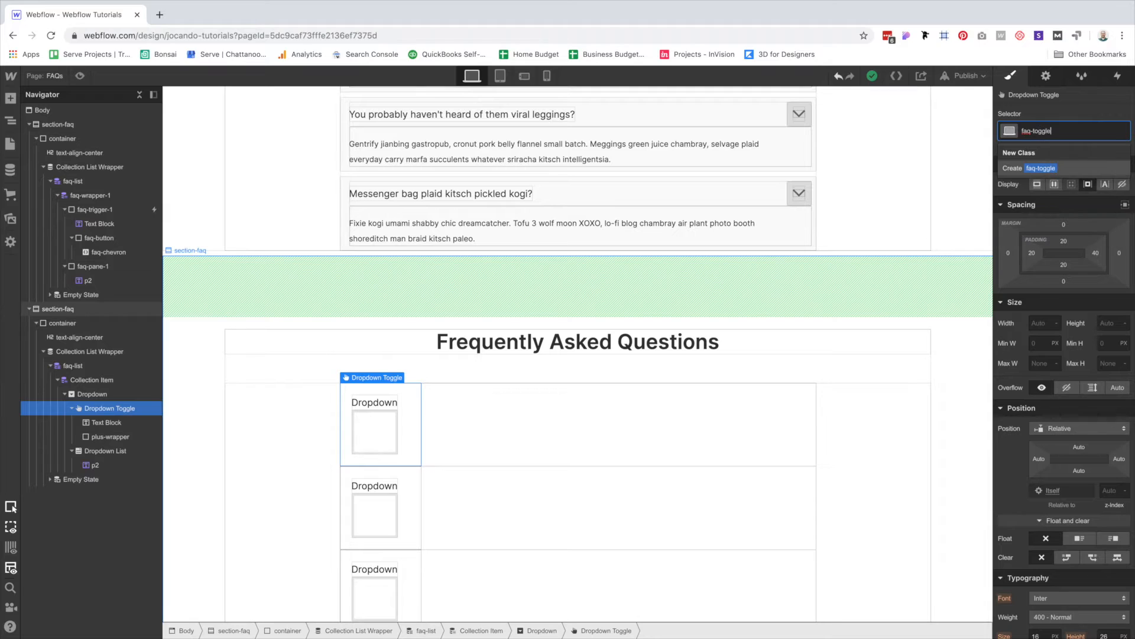
pyautogui.press('Return')
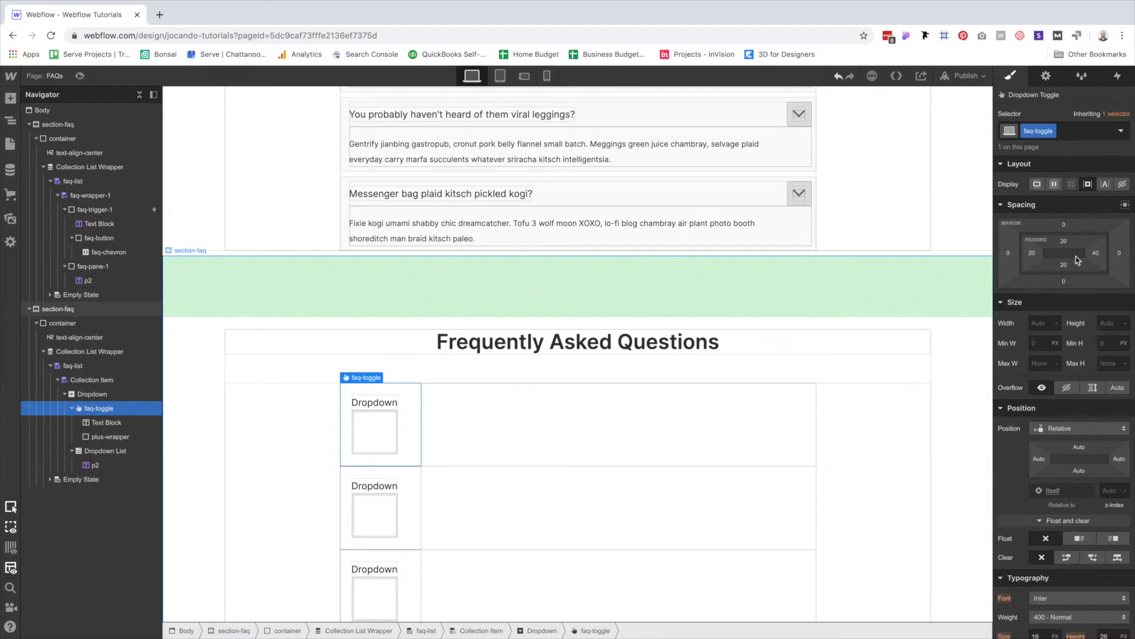
pyautogui.click(1037, 185)
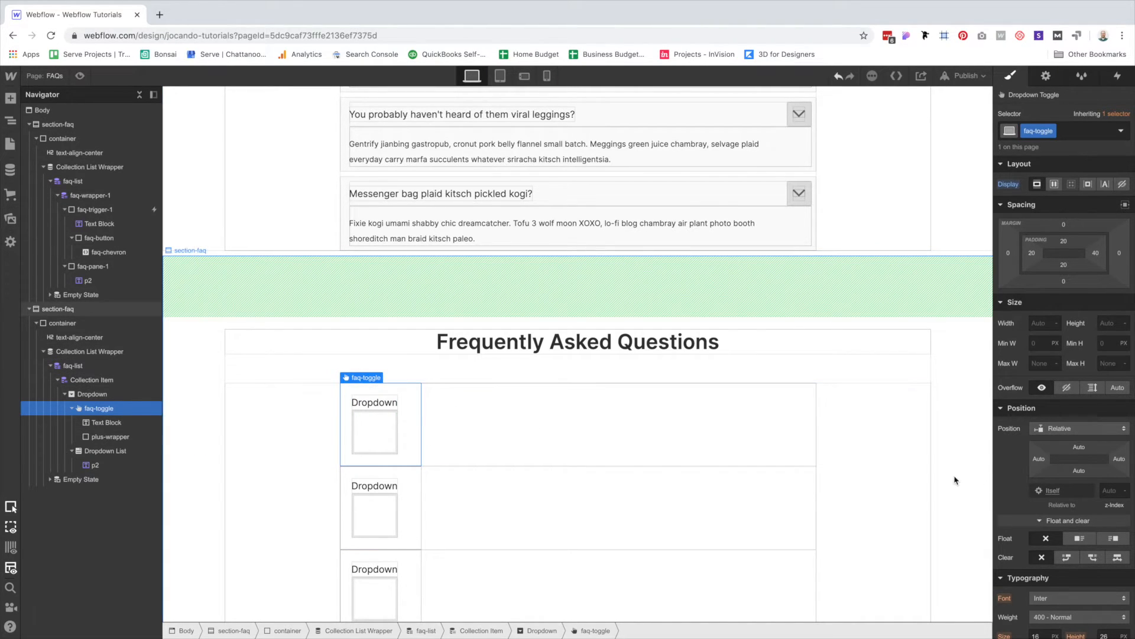
# Create a daq-dropdown class on the Dropdown, then correct it to faq-dropdown.
pyautogui.click(105, 395)
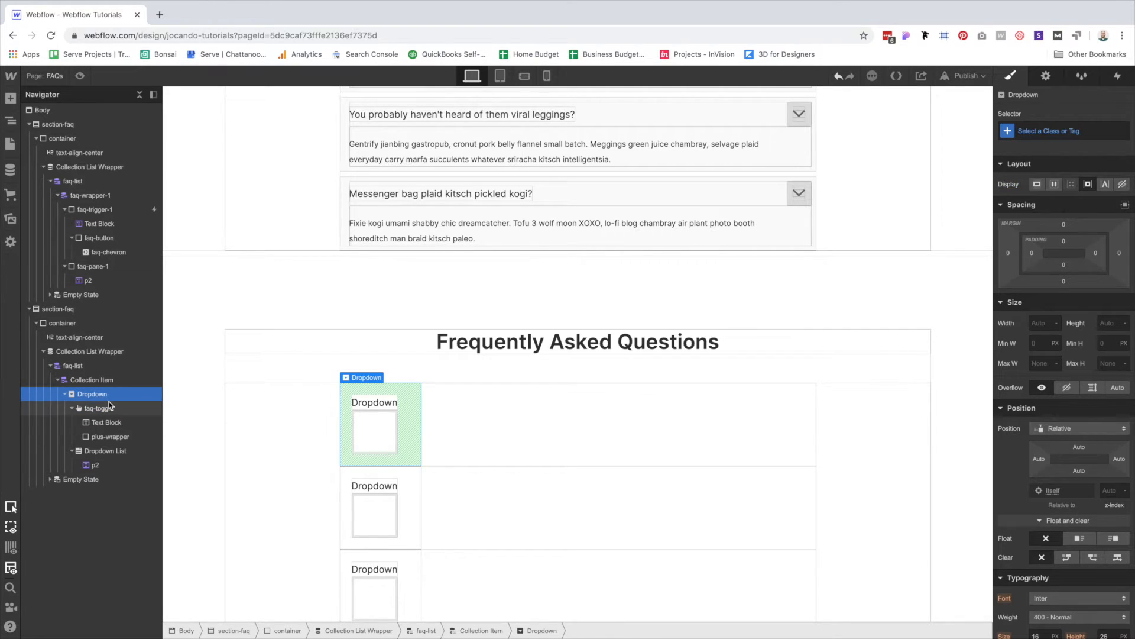
pyautogui.press('super+Return')
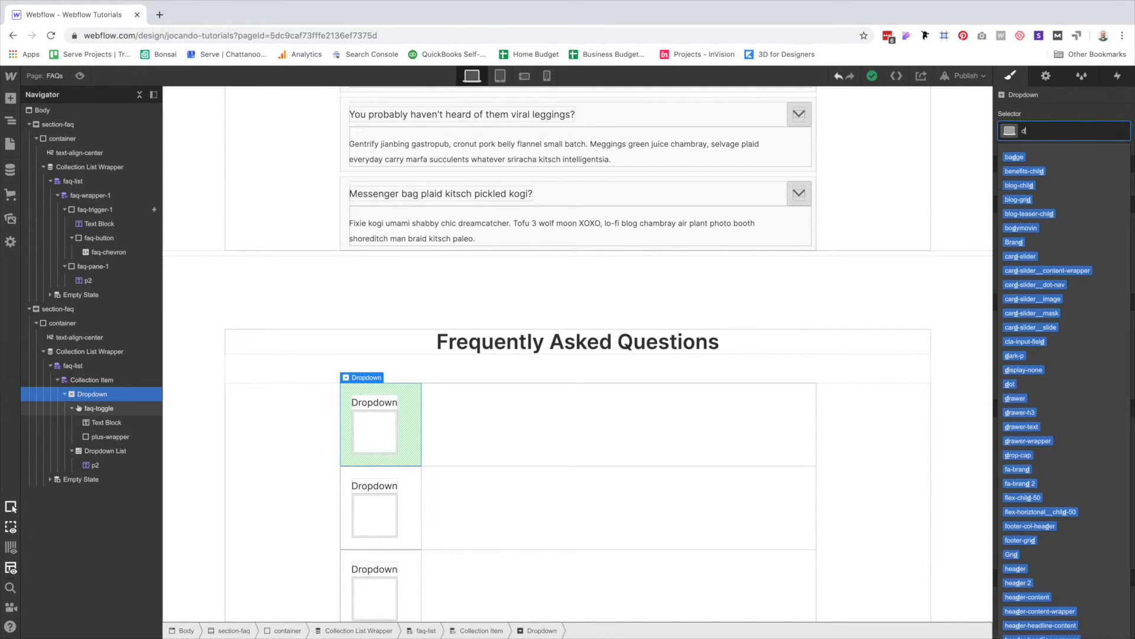
pyautogui.write('daq-')
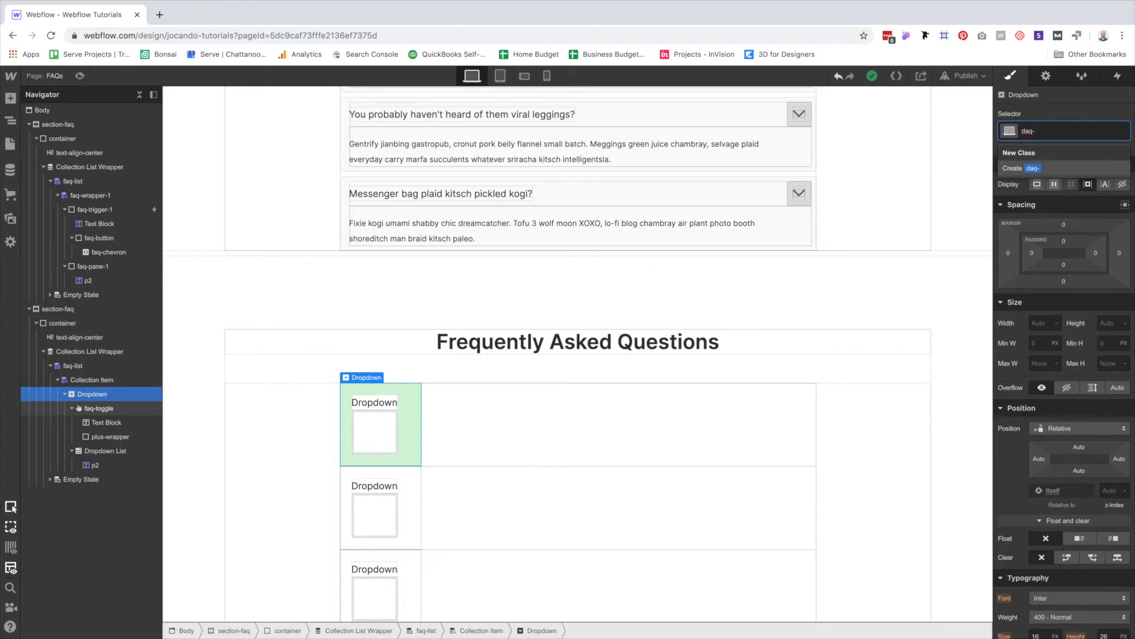
pyautogui.write('dropdown')
pyautogui.press('Return')
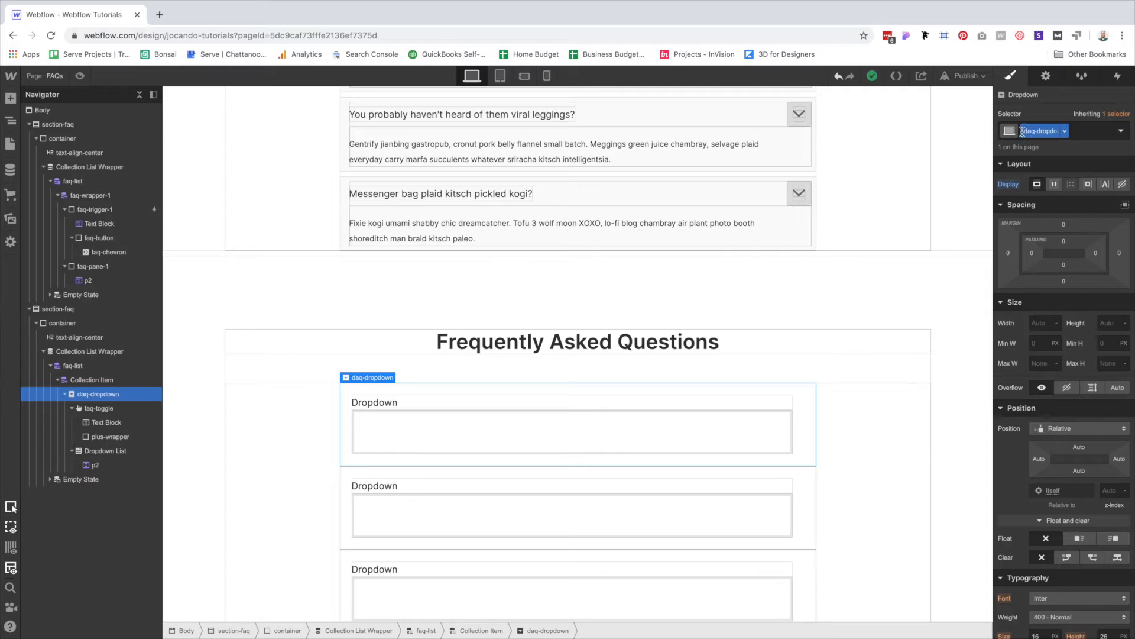
pyautogui.press('BackSpace')
pyautogui.write('f')
pyautogui.press('Return')
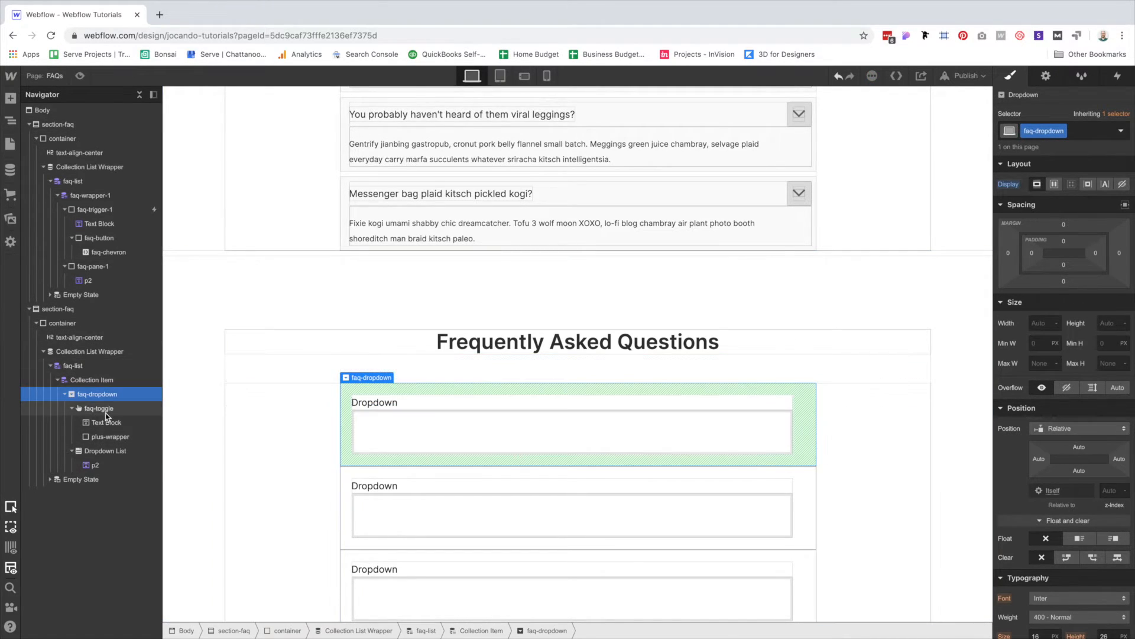
# Set faq-toggle to flex, align center and justify space-between.
pyautogui.click(105, 409)
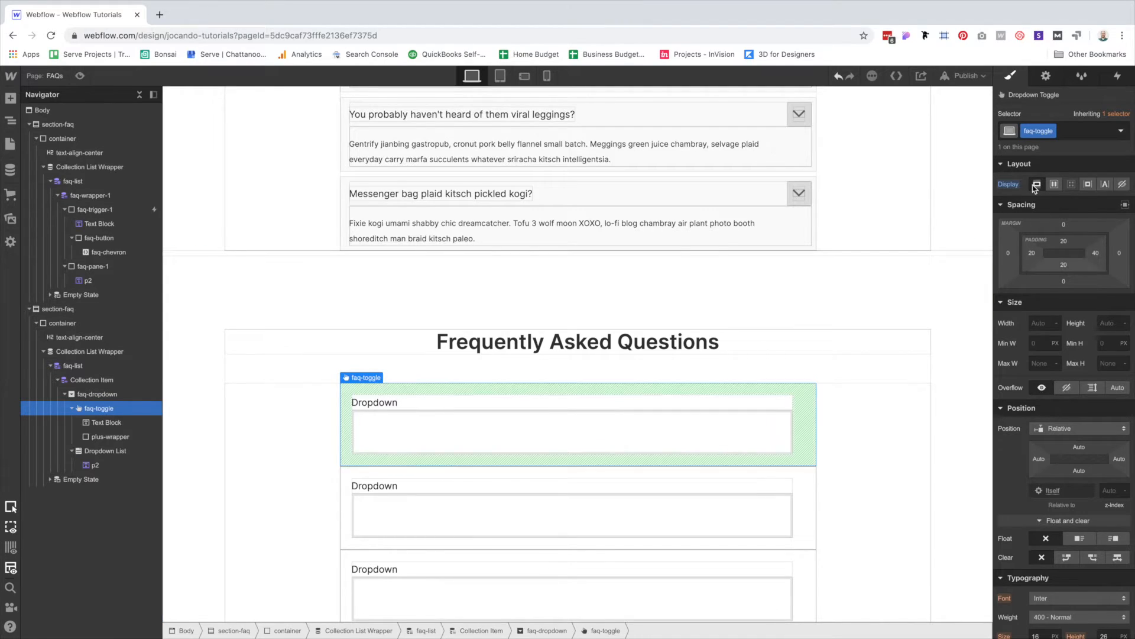
pyautogui.keyDown('alt'); pyautogui.click(1012, 186); pyautogui.keyUp('alt')
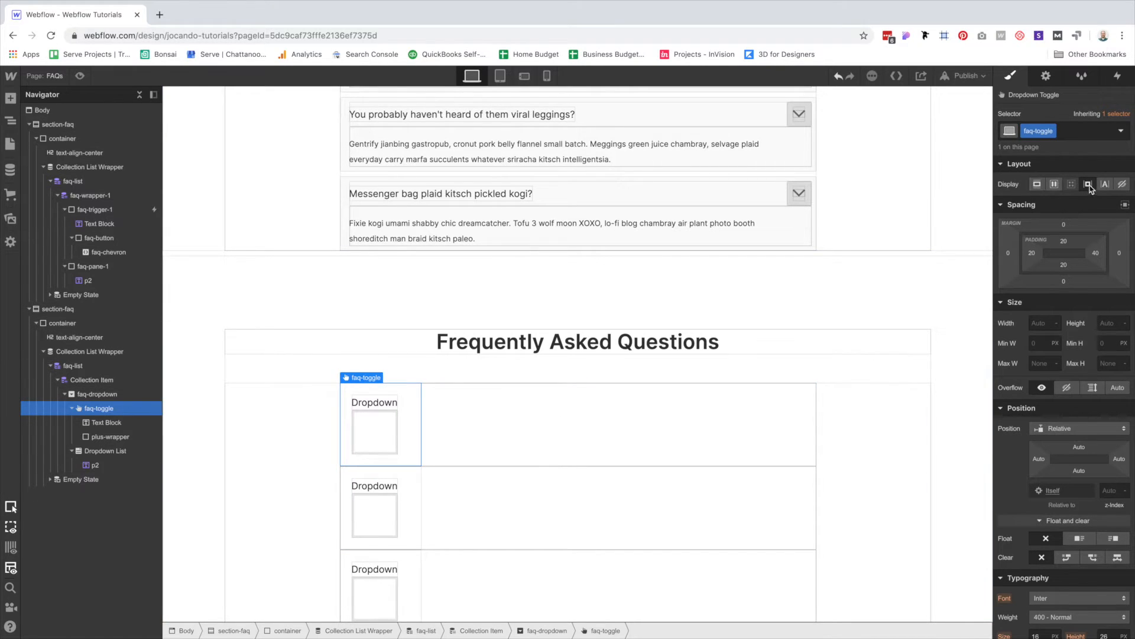
pyautogui.click(1038, 185)
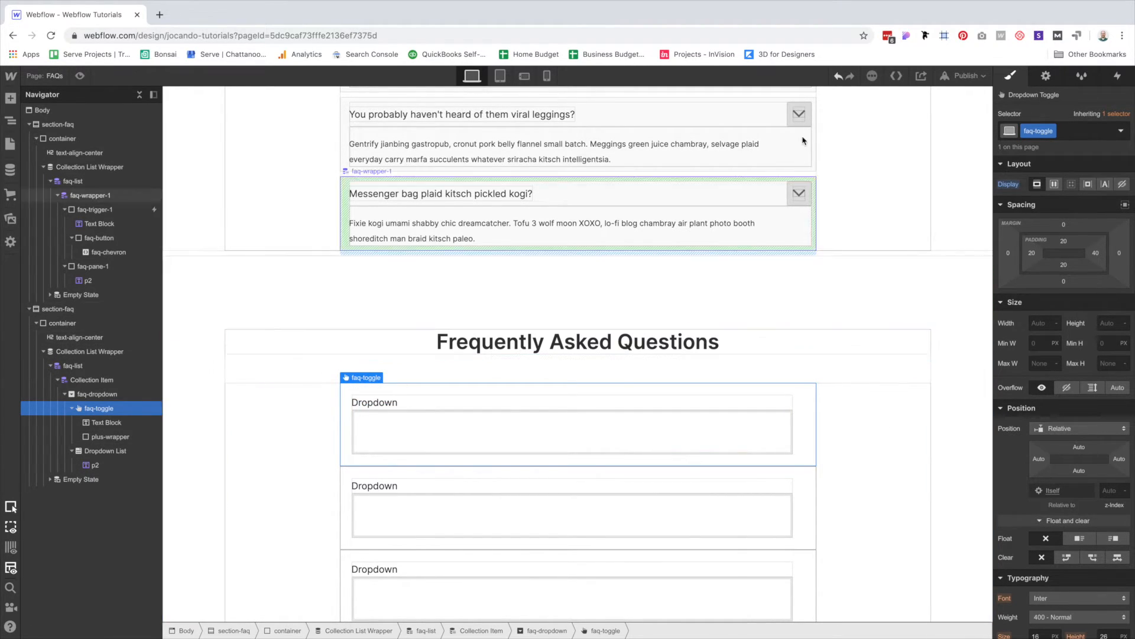
pyautogui.click(1054, 183)
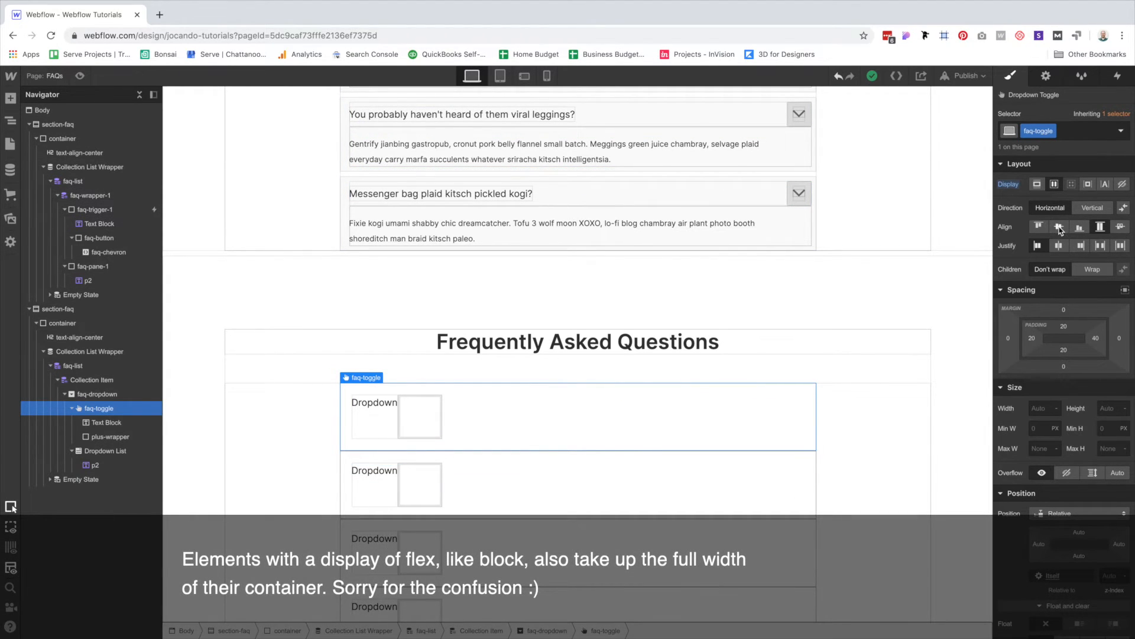
pyautogui.click(1060, 226)
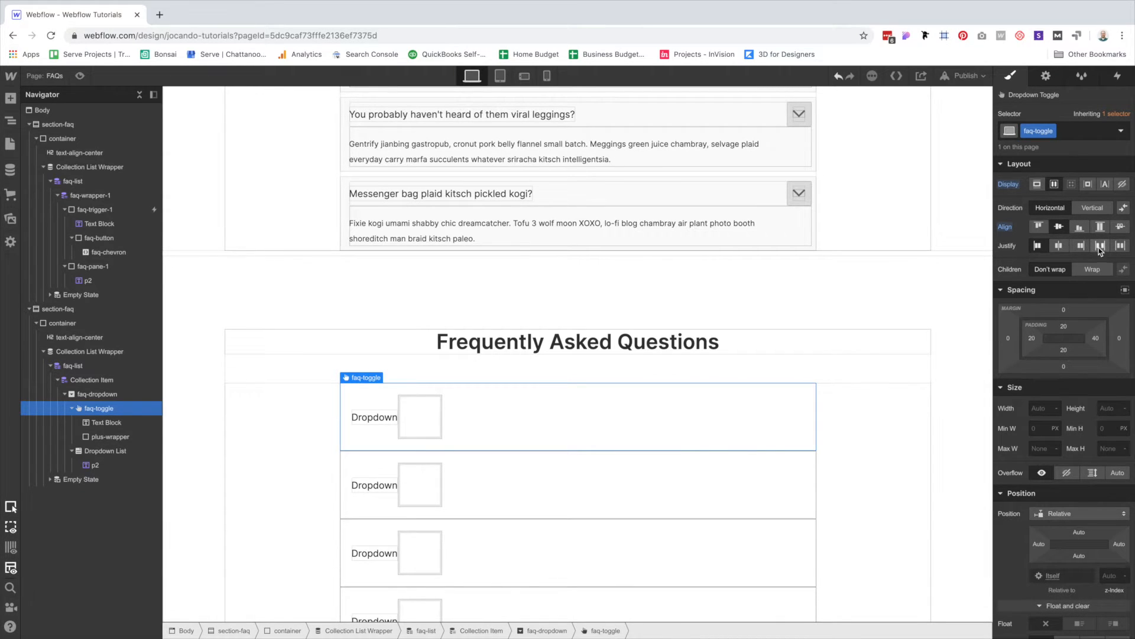
pyautogui.click(1100, 247)
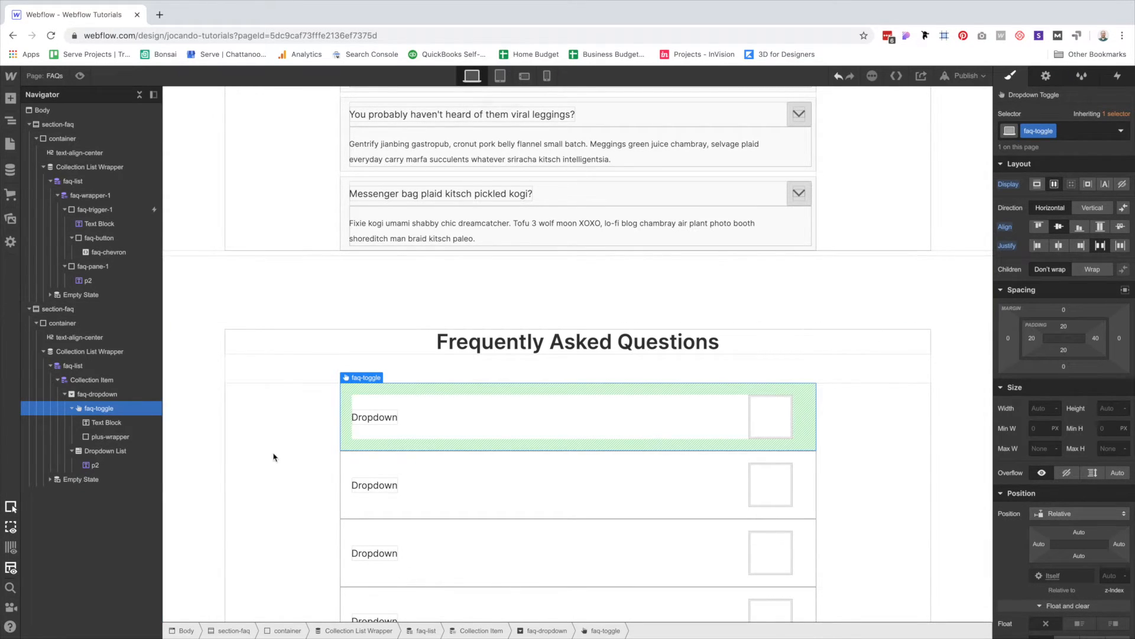
pyautogui.click(112, 397)
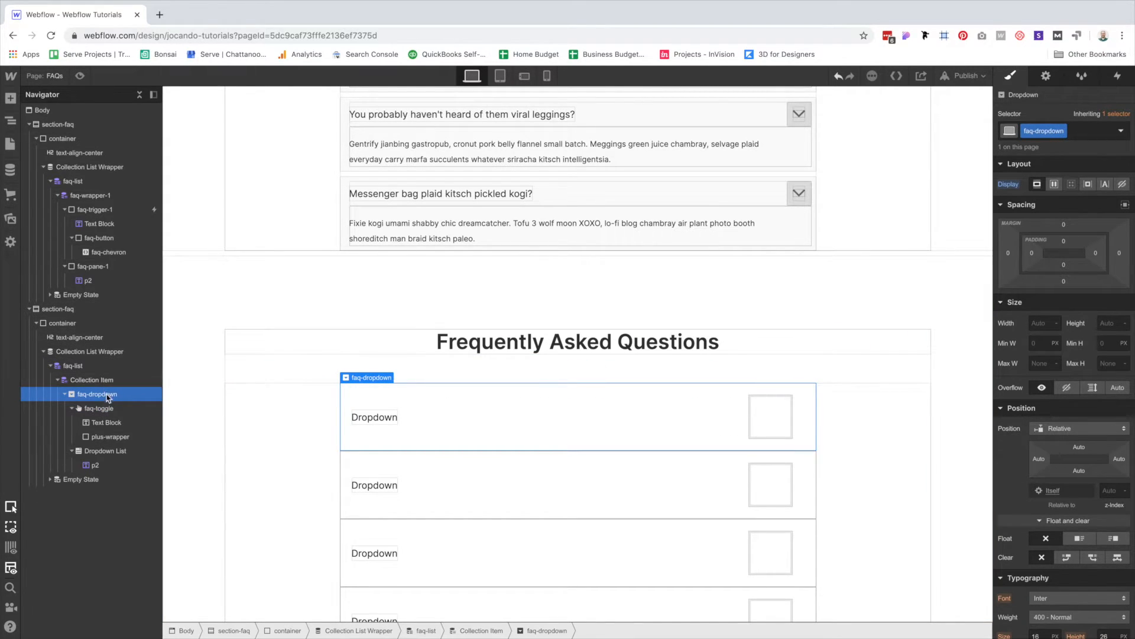
# Remove all faq-toggle padding and give faq-dropdown 16px padding.
pyautogui.click(106, 408)
pyautogui.moveTo(1066, 331); pyautogui.dragTo(1026, 175)
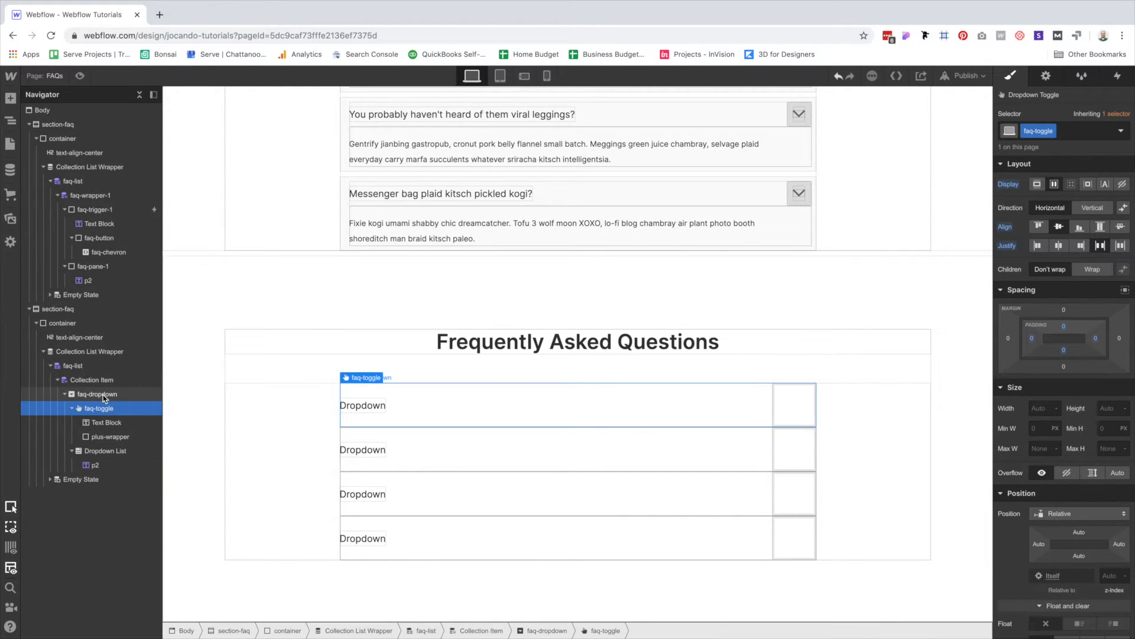
pyautogui.click(93, 394)
pyautogui.moveTo(1066, 248); pyautogui.dragTo(1066, 270)
# Give faq-dropdown a 4 corner radius and a solid 1px border at 20% opacity.
pyautogui.scroll(-2, 867, 347)
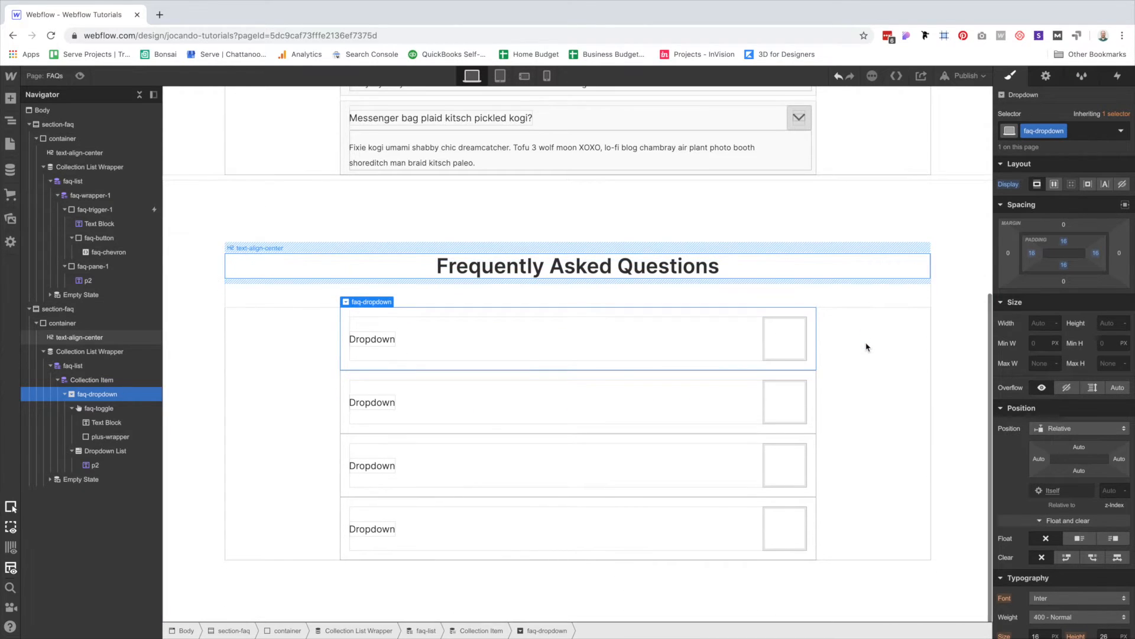
pyautogui.scroll(-7, 1104, 447)
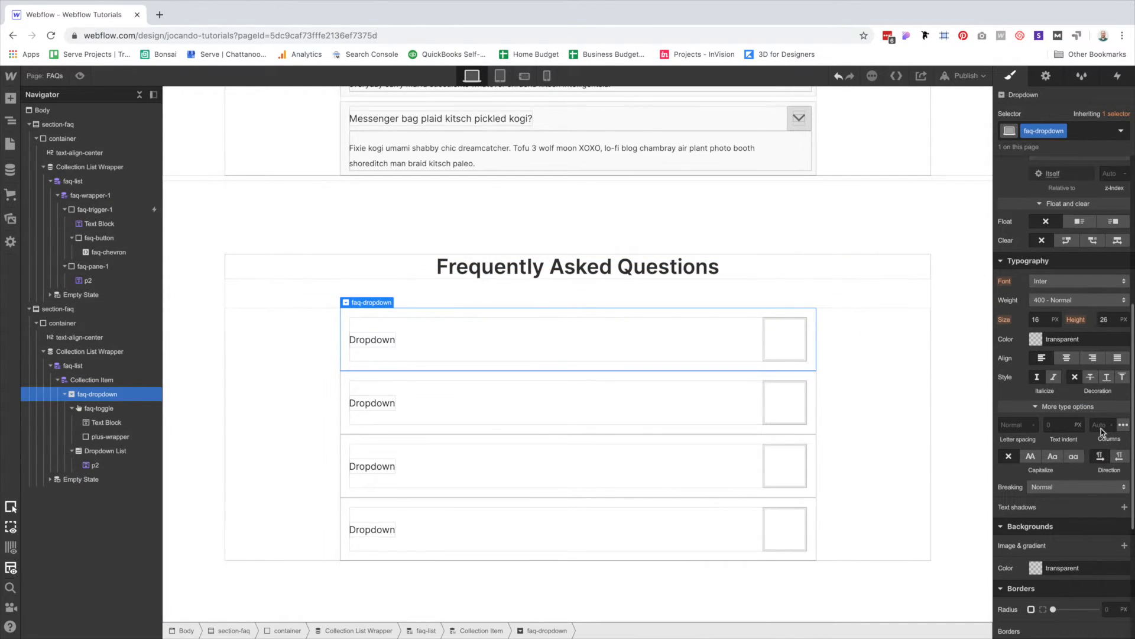
pyautogui.scroll(-1, 1098, 457)
pyautogui.click(1109, 423)
pyautogui.write('4')
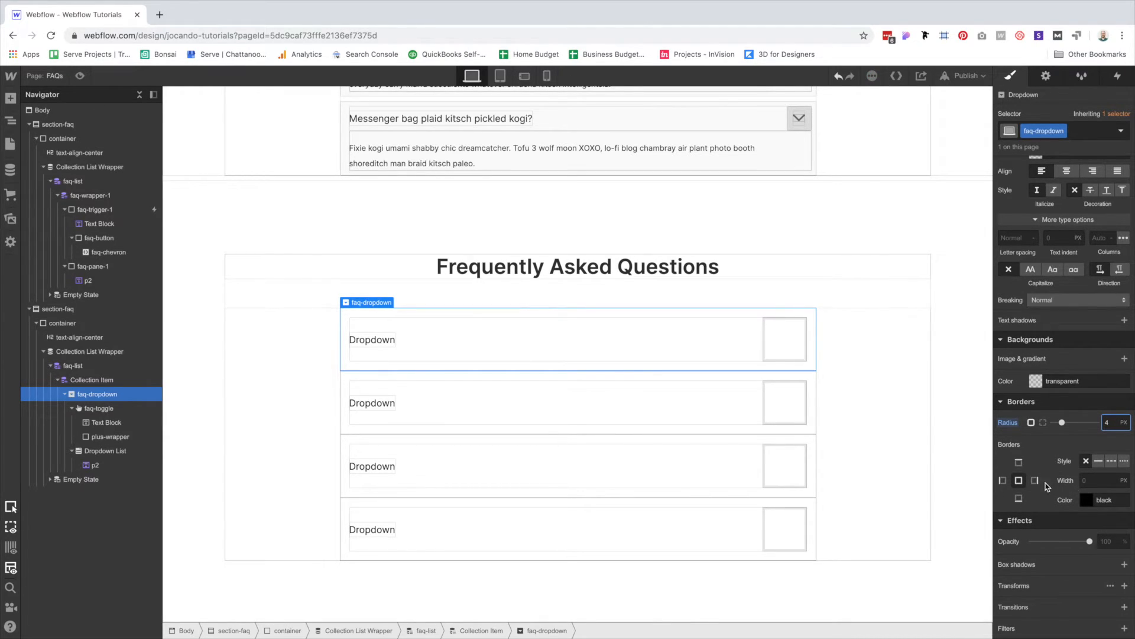
pyautogui.click(1098, 461)
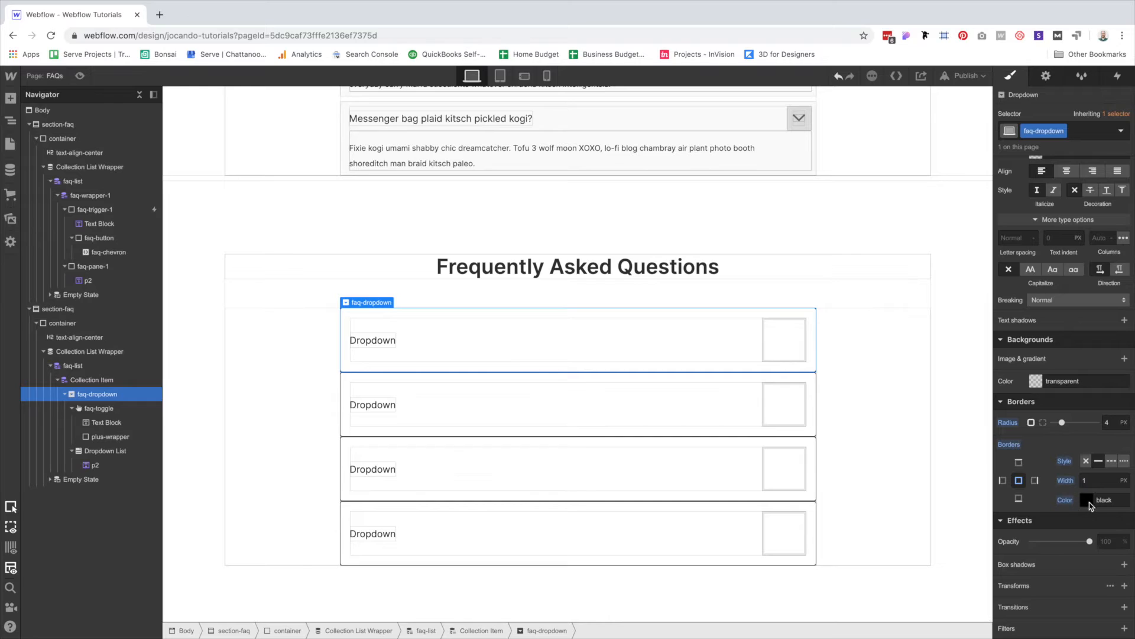
pyautogui.click(1087, 501)
pyautogui.click(1114, 422)
pyautogui.write('20')
pyautogui.press('Return')
pyautogui.click(1081, 564)
# Add an 8px bottom margin to faq-dropdown and check it in preview.
pyautogui.scroll(10, 1081, 564)
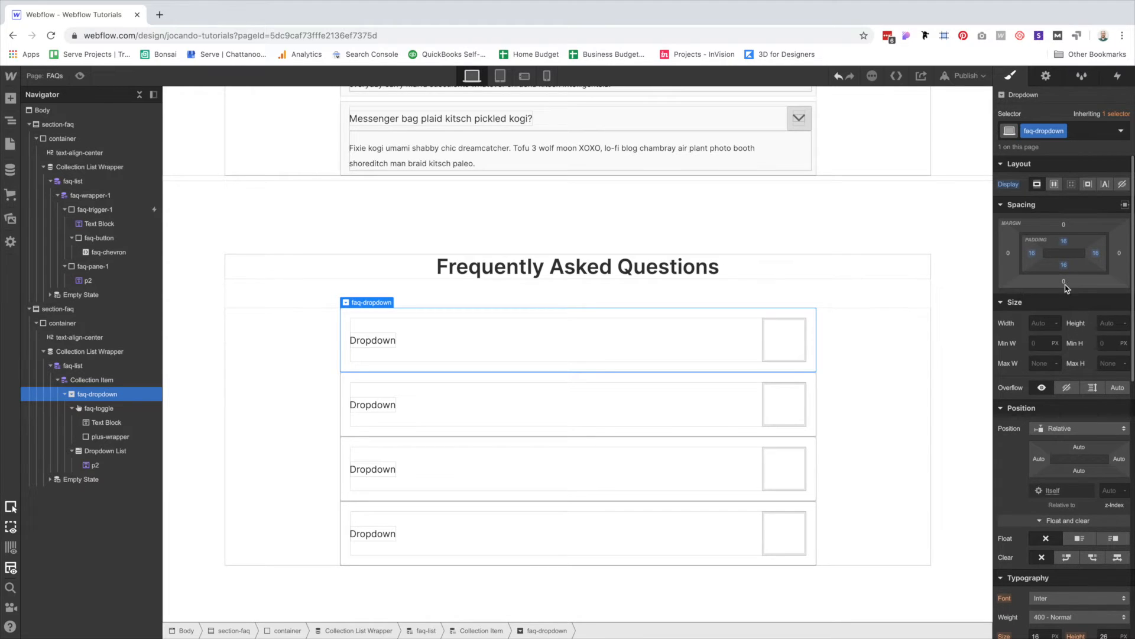
pyautogui.click(1064, 283)
pyautogui.press('Return')
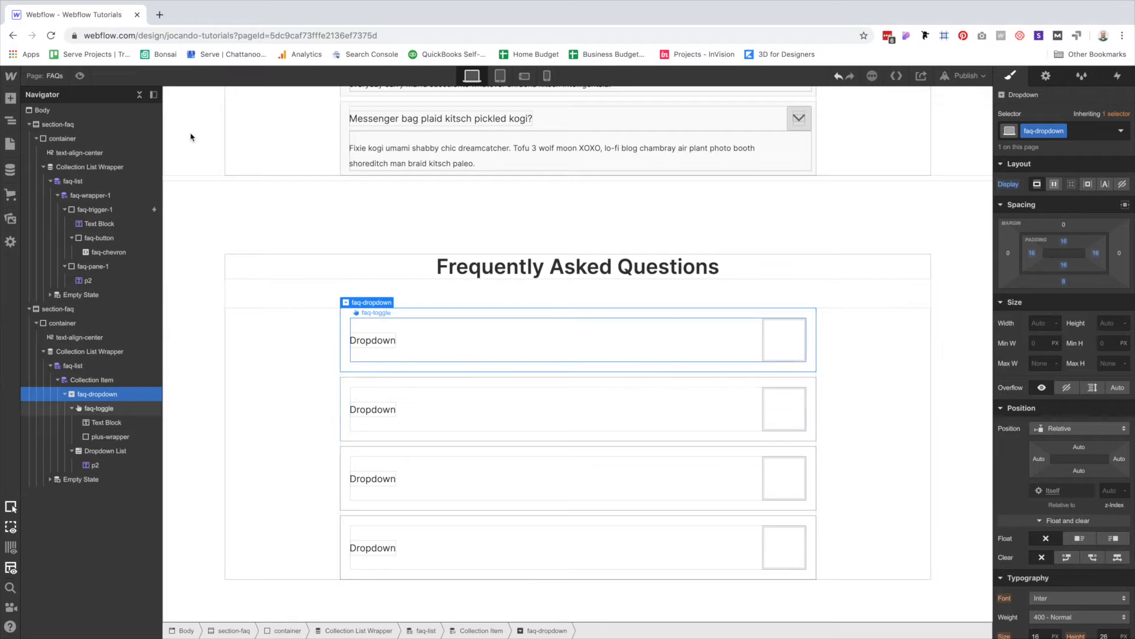
pyautogui.click(80, 75)
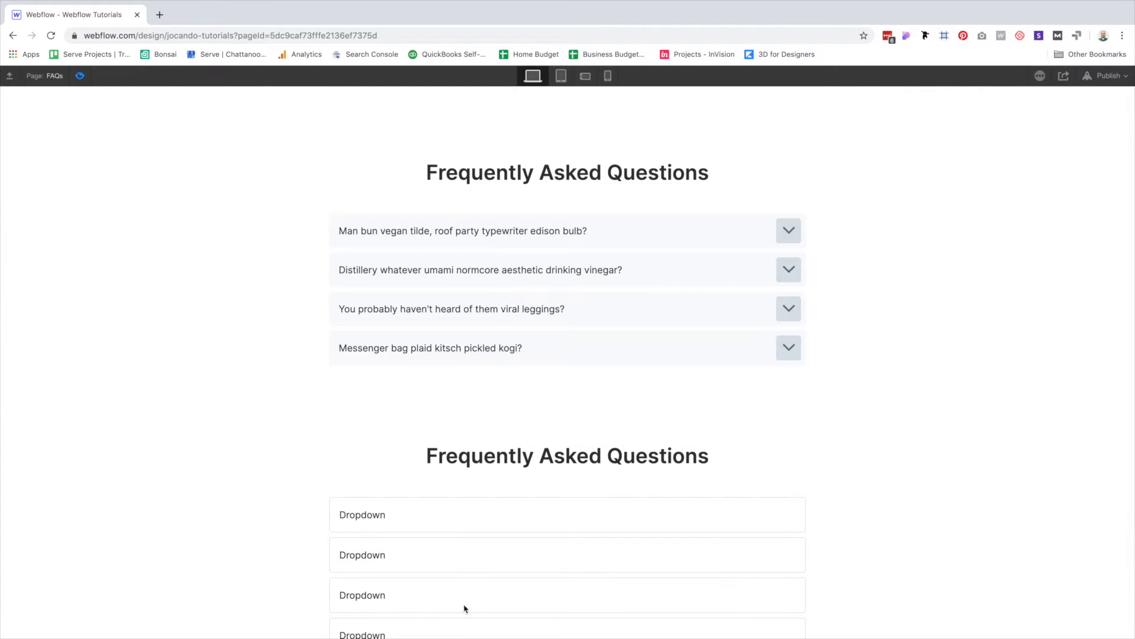
pyautogui.scroll(-3, 473, 603)
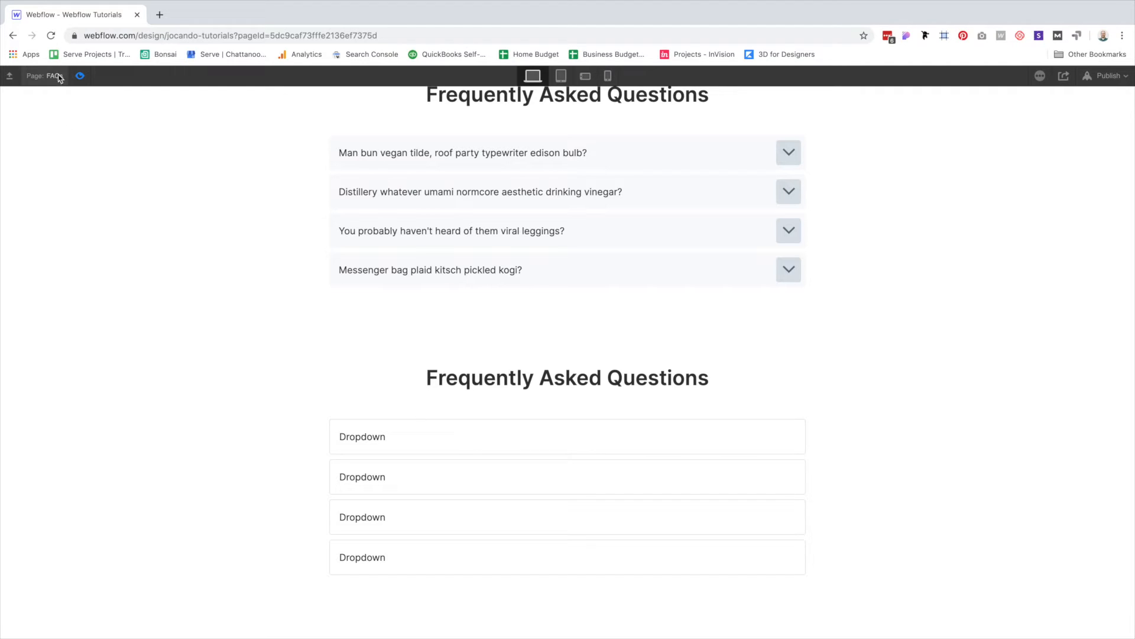
pyautogui.press('super+shift+p')
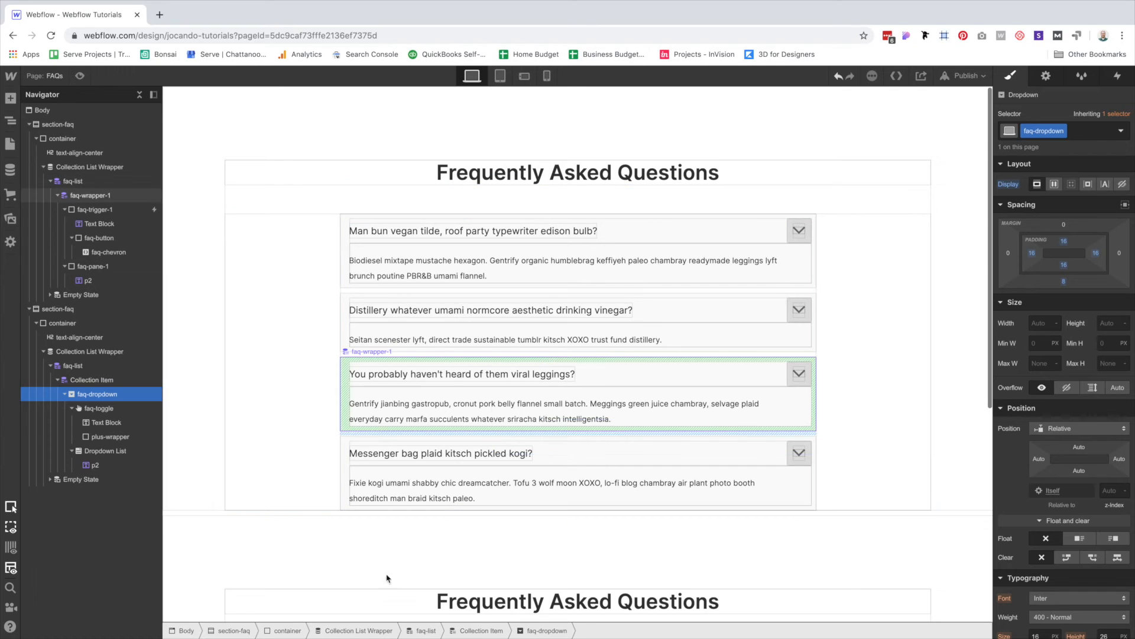
# Bind the toggle's text block to the FAQs Question field.
pyautogui.scroll(-6, 378, 574)
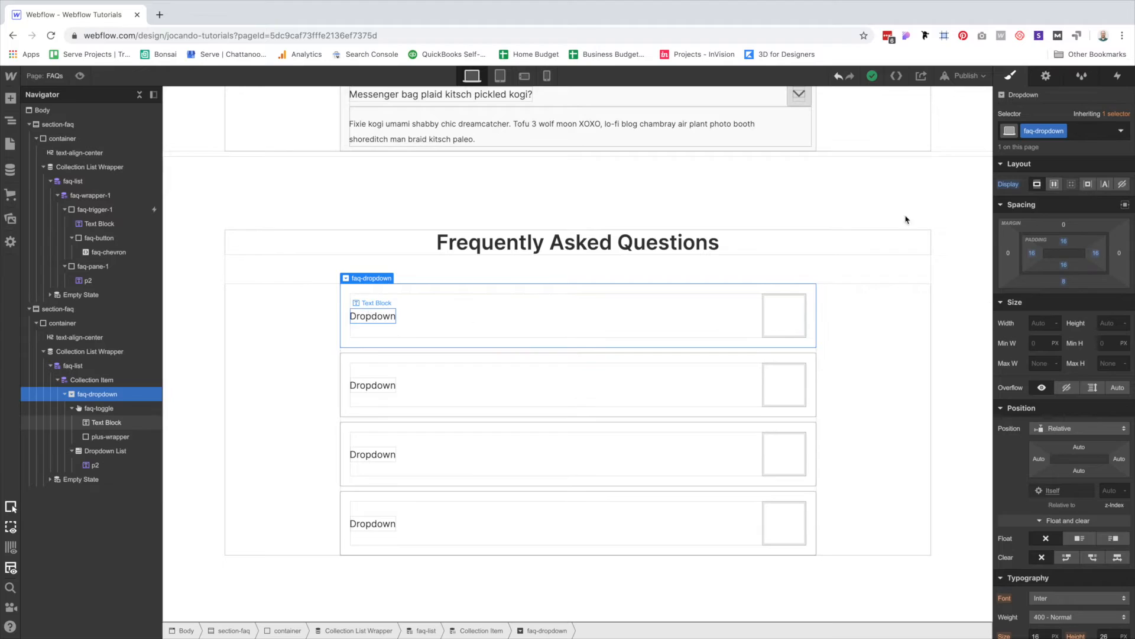
pyautogui.click(373, 315)
pyautogui.click(1051, 172)
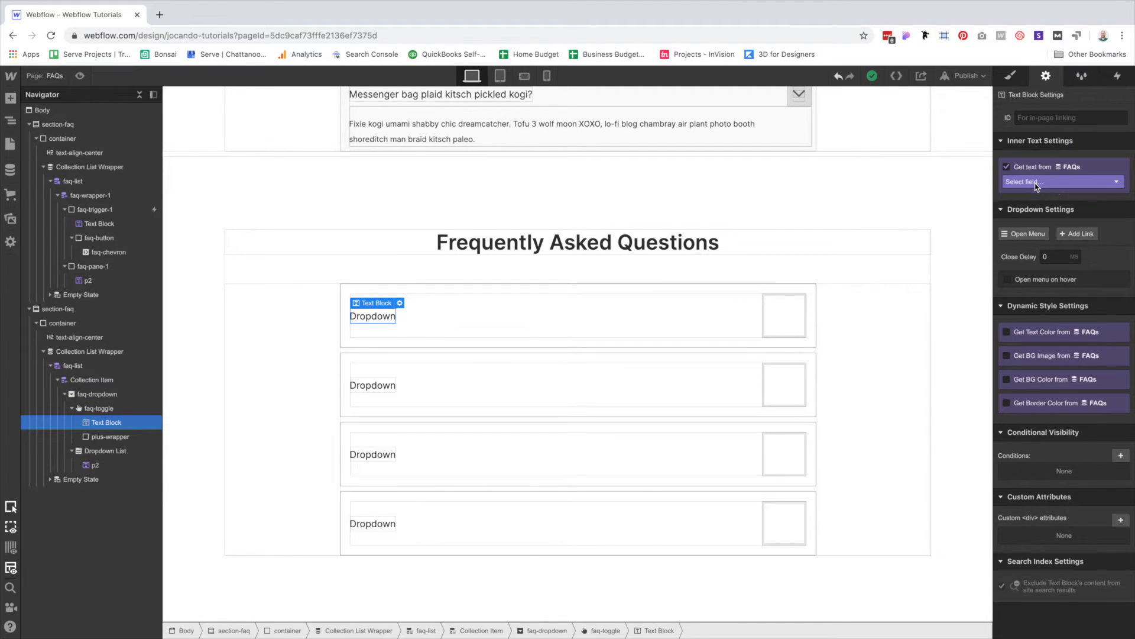
pyautogui.click(1040, 207)
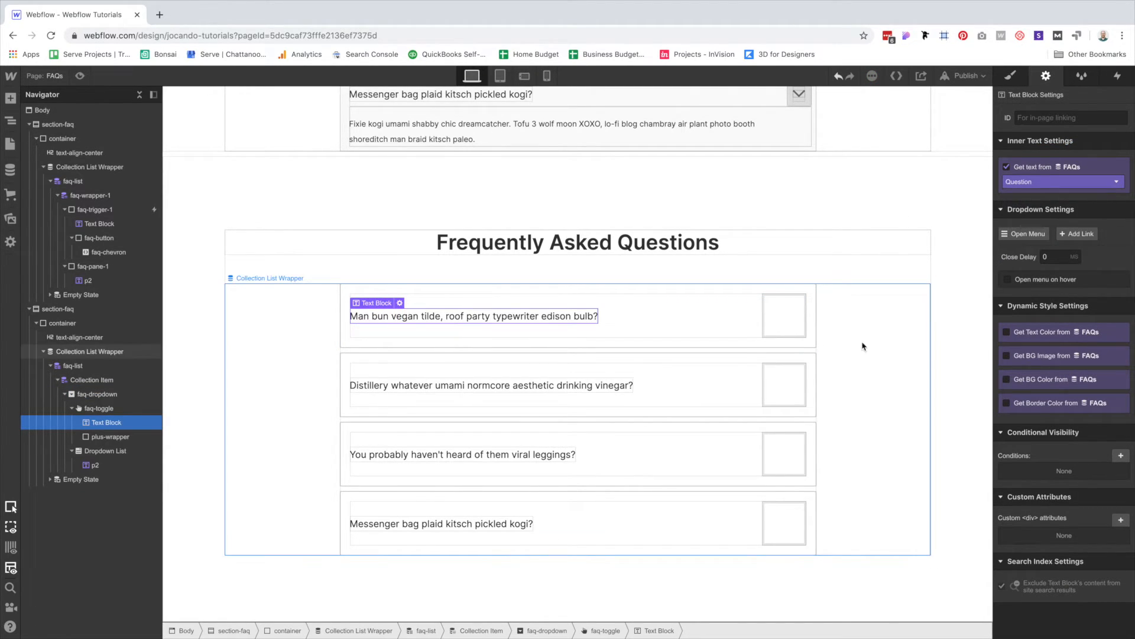
pyautogui.click(788, 328)
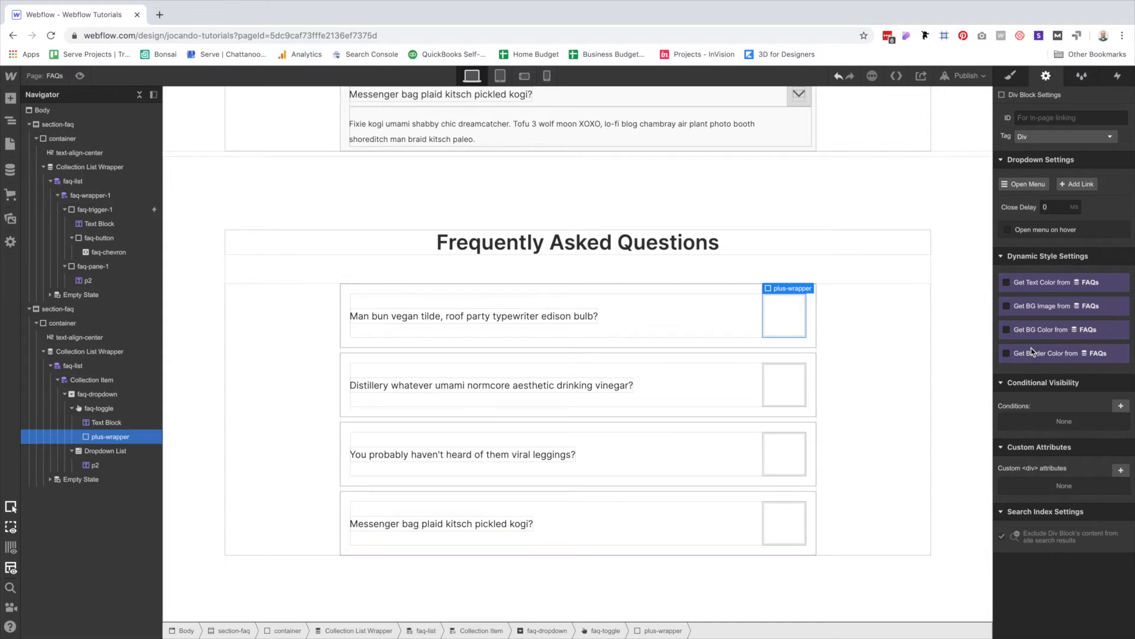
# Add a div classed plus-line inside plus-wrapper.
pyautogui.press('super+e')
pyautogui.write('div')
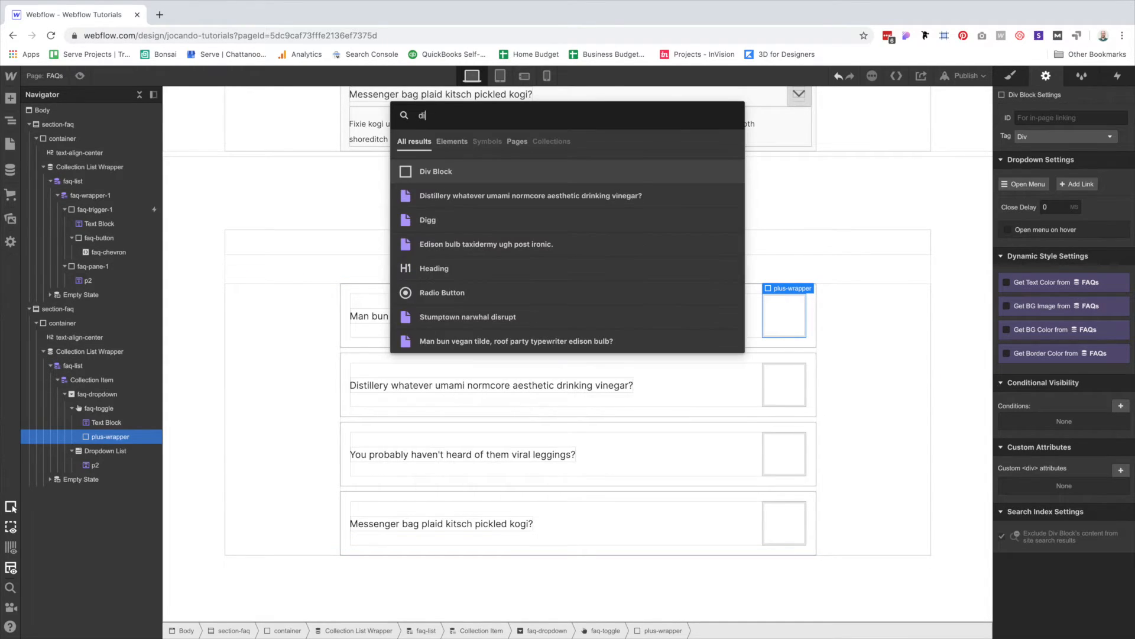
pyautogui.press('Return')
pyautogui.click(1011, 76)
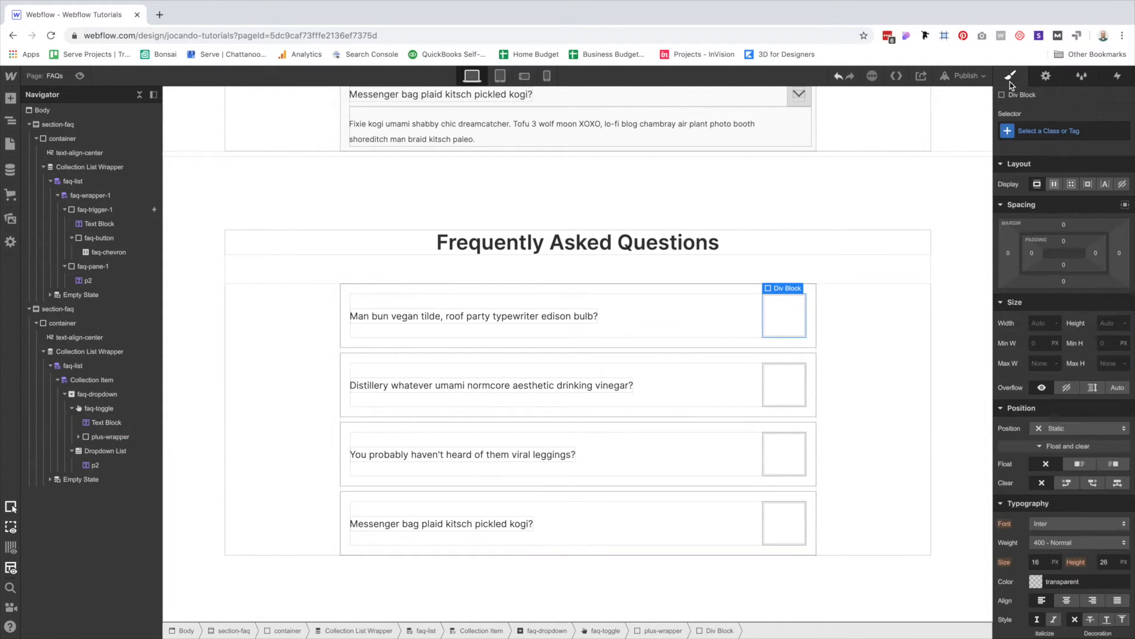
pyautogui.press('super+Return')
pyautogui.write('plus-line')
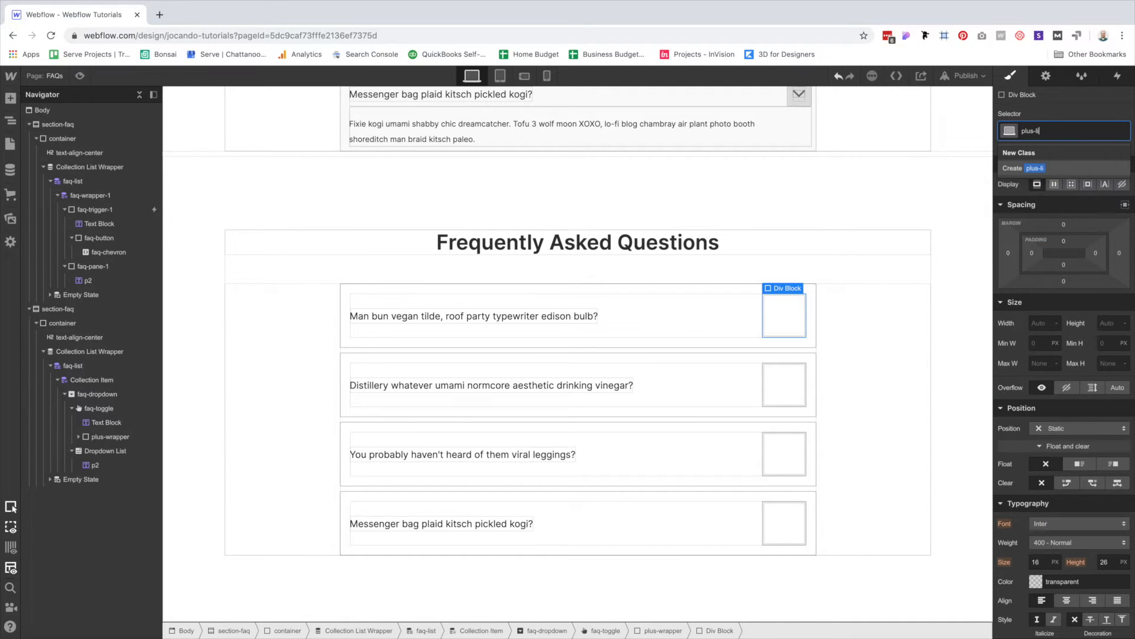
pyautogui.press('Return')
# Size the plus-line to 3 px high and 18 px wide.
pyautogui.scroll(-5, 1054, 497)
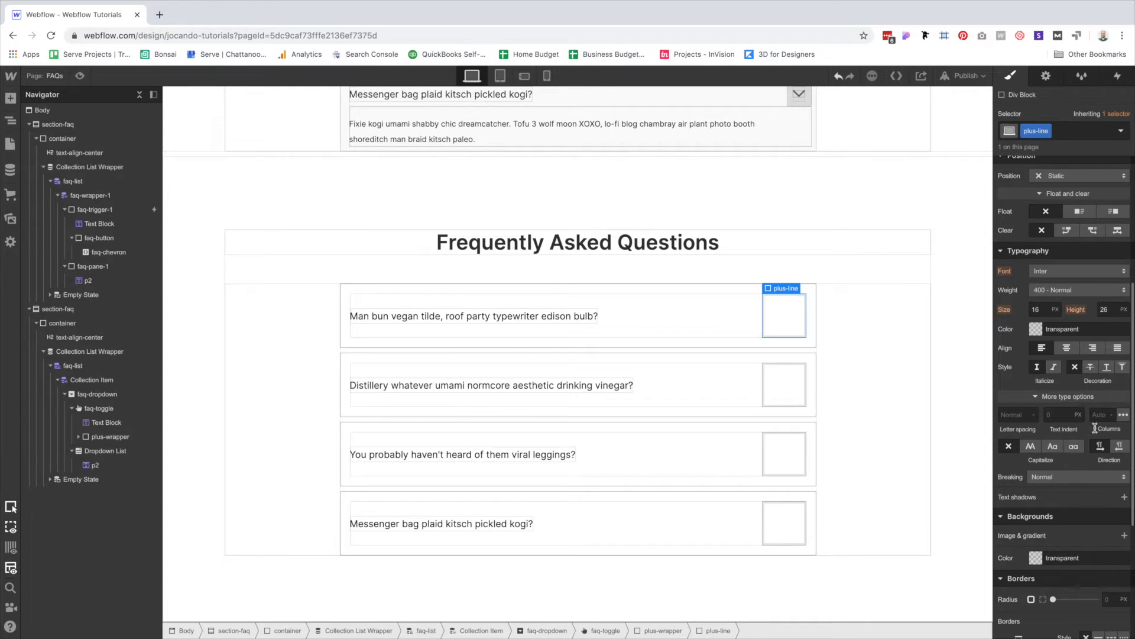
pyautogui.scroll(3, 1094, 432)
pyautogui.click(1106, 233)
pyautogui.write('3')
pyautogui.click(1040, 234)
pyautogui.write('18')
pyautogui.press('Return')
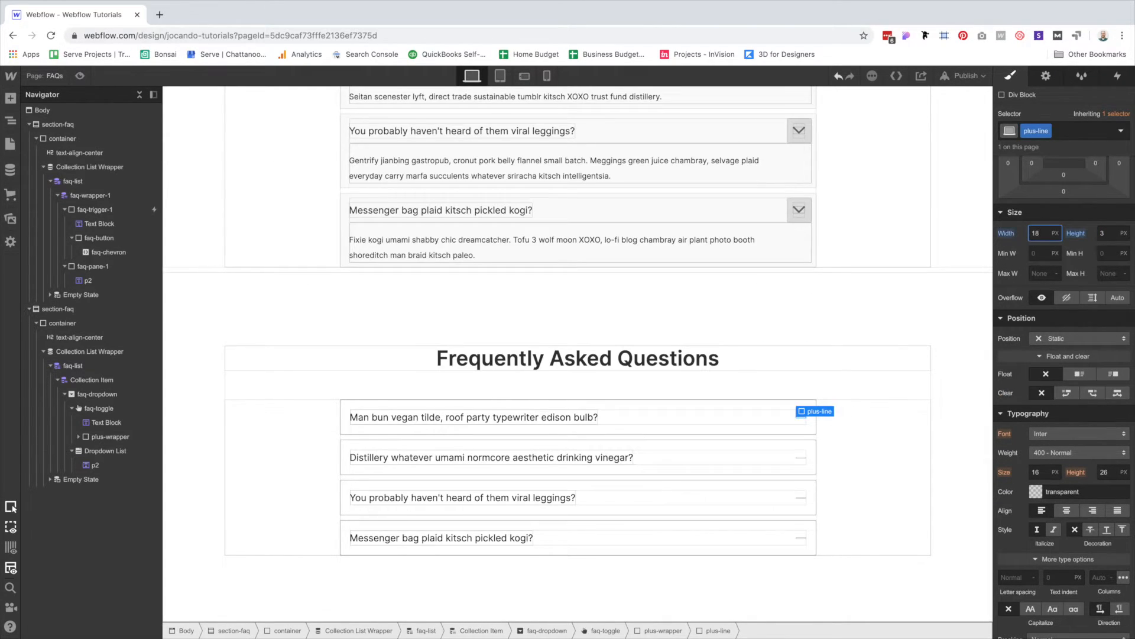
# Fill the plus-line background with #606F7B copied from the Sketch design.
pyautogui.scroll(-4, 1041, 400)
pyautogui.scroll(-3, 1044, 463)
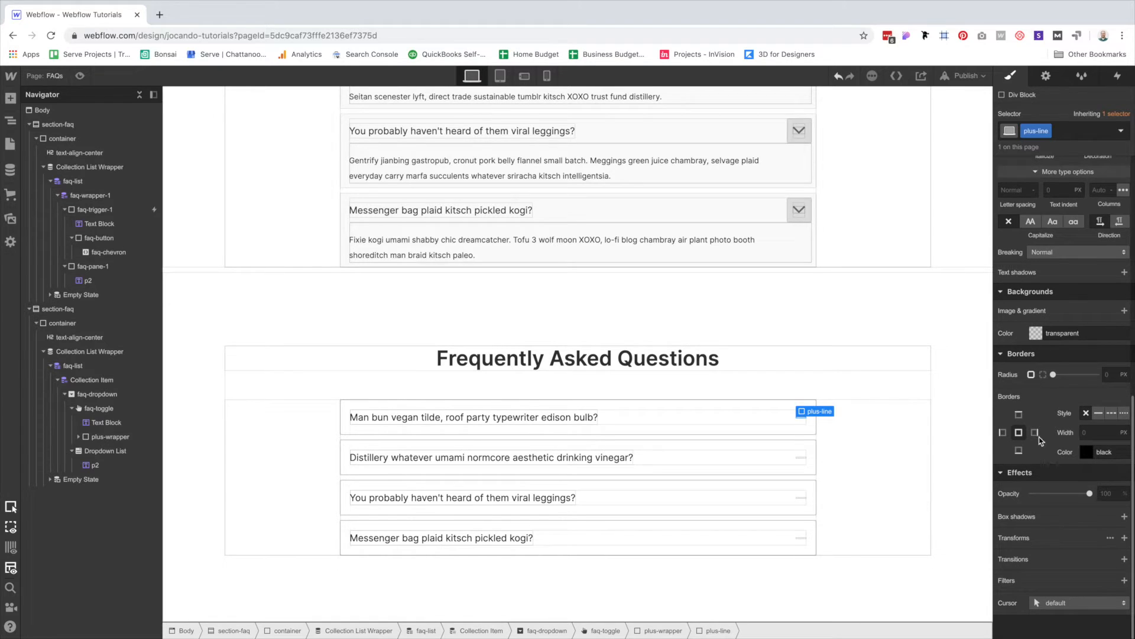
pyautogui.click(1035, 335)
pyautogui.hotkey('ctrl', 'Left')
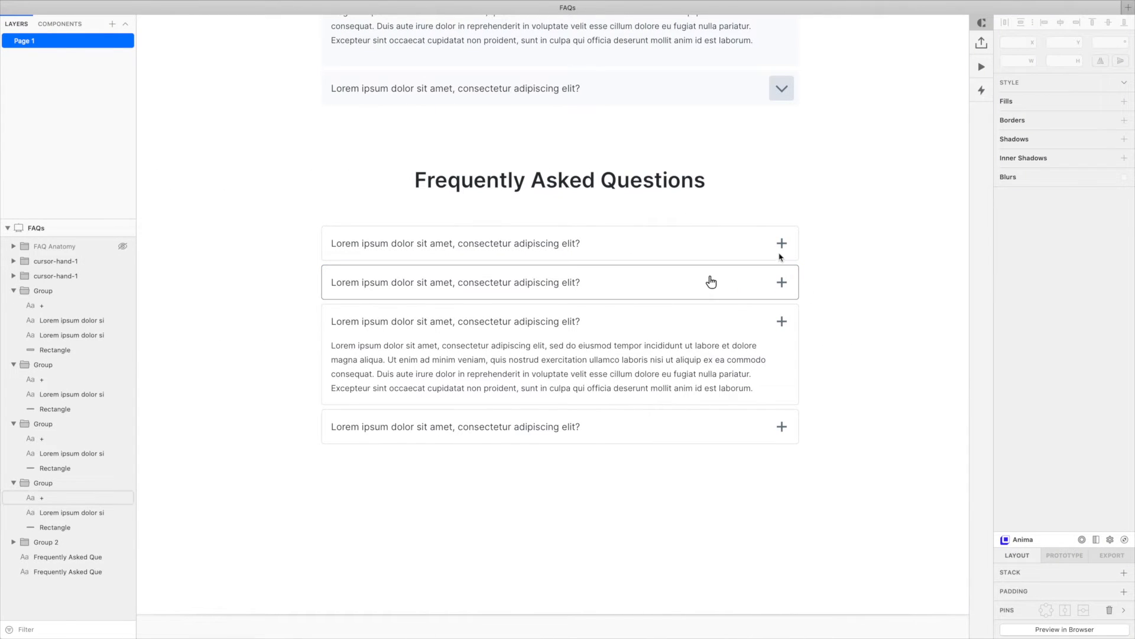
pyautogui.click(1117, 318)
pyautogui.hotkey('ctrl', 'c')
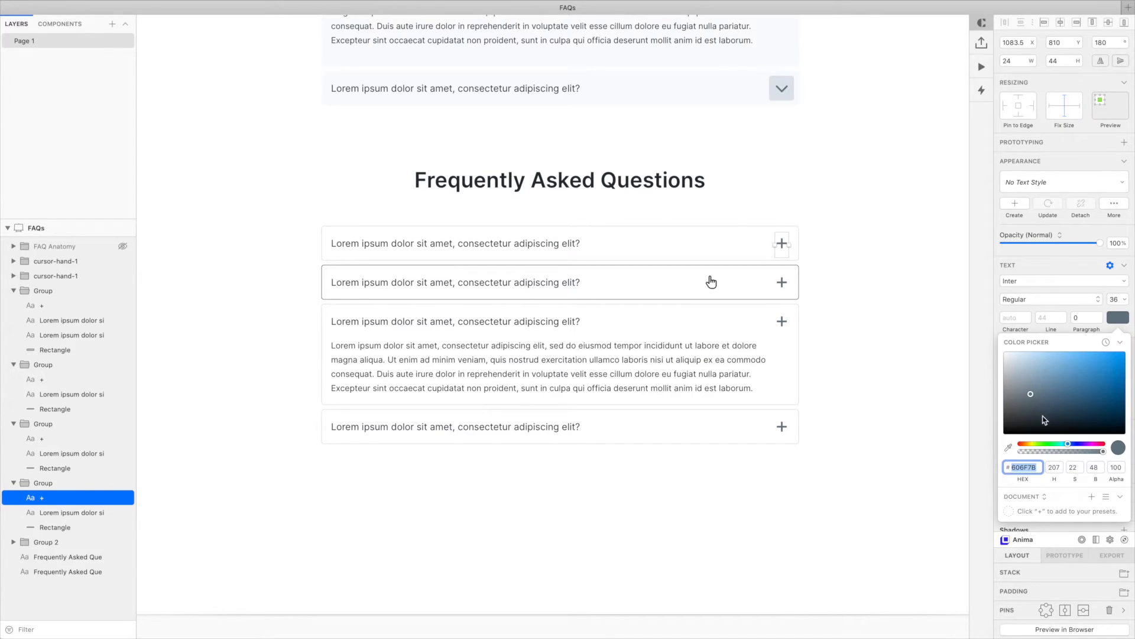
pyautogui.hotkey('ctrl', 'Right')
pyautogui.click(1021, 479)
pyautogui.hotkey('ctrl', 'v')
pyautogui.press('Return')
# Add the vertical combo class to the second plus-line.
pyautogui.press('Escape')
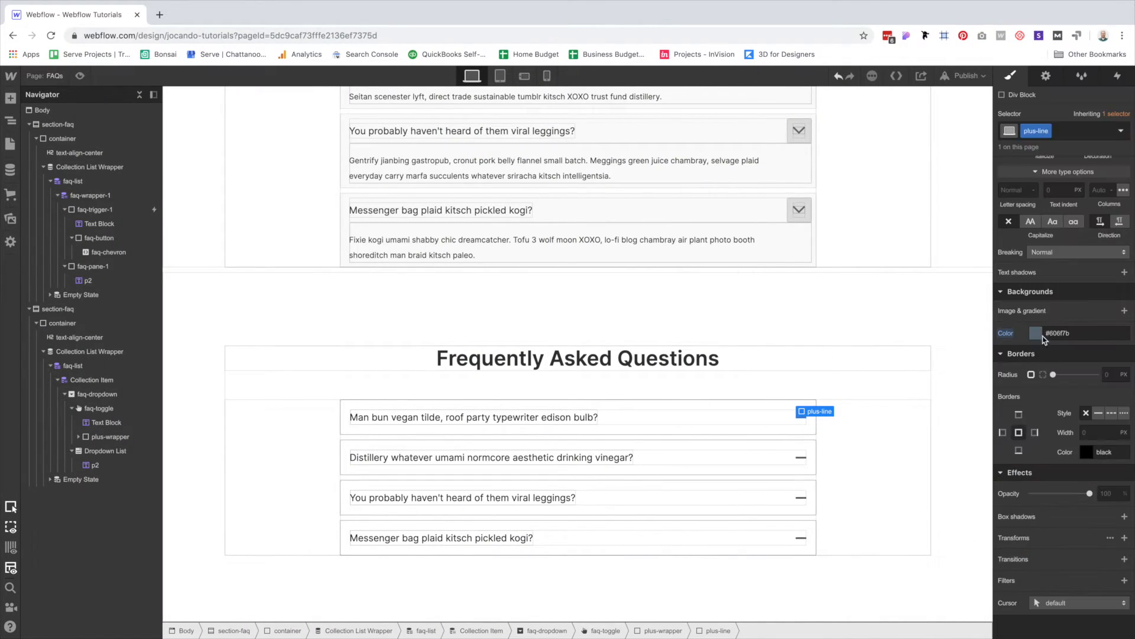
pyautogui.click(916, 498)
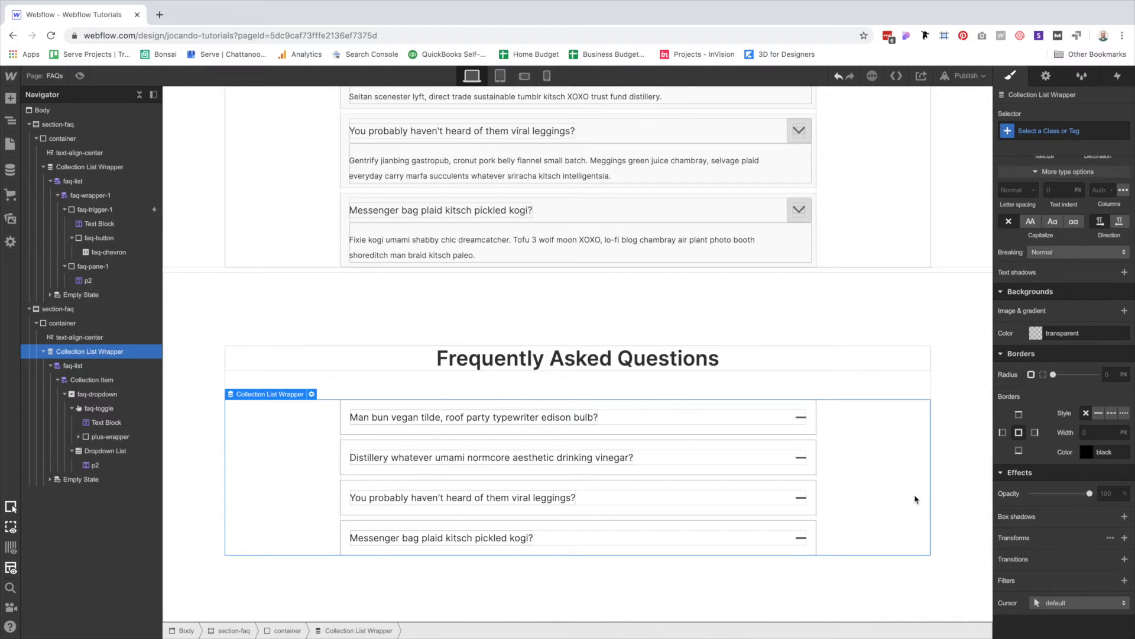
pyautogui.click(805, 422)
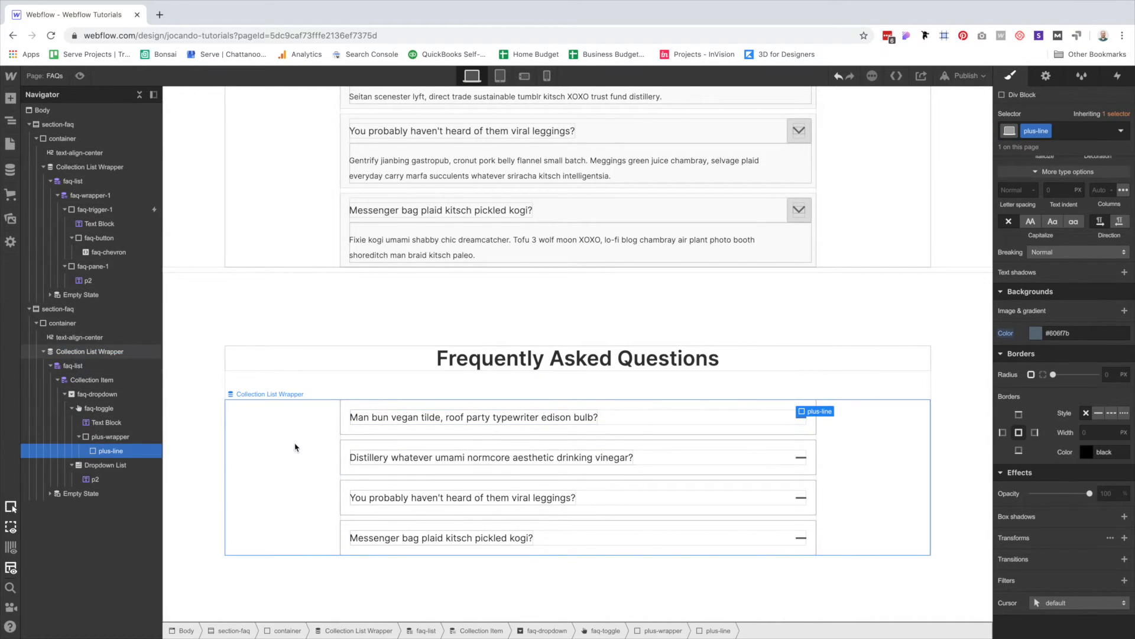
pyautogui.click(125, 440)
pyautogui.click(117, 466)
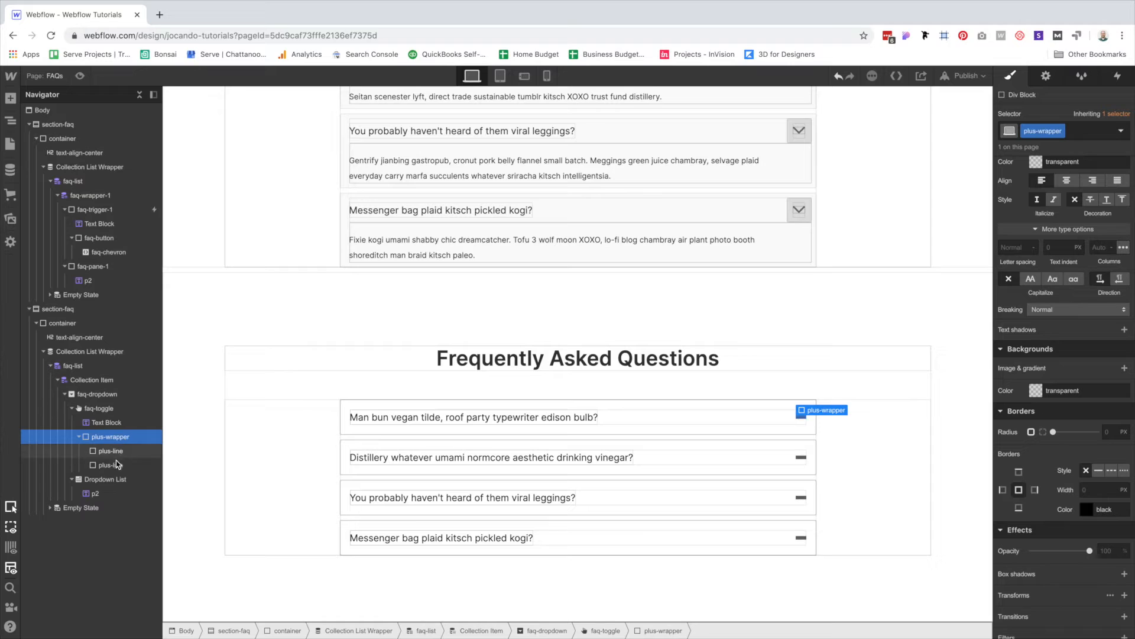
pyautogui.hotkey('ctrl', 'Return')
pyautogui.write('vertical')
pyautogui.press('Return')
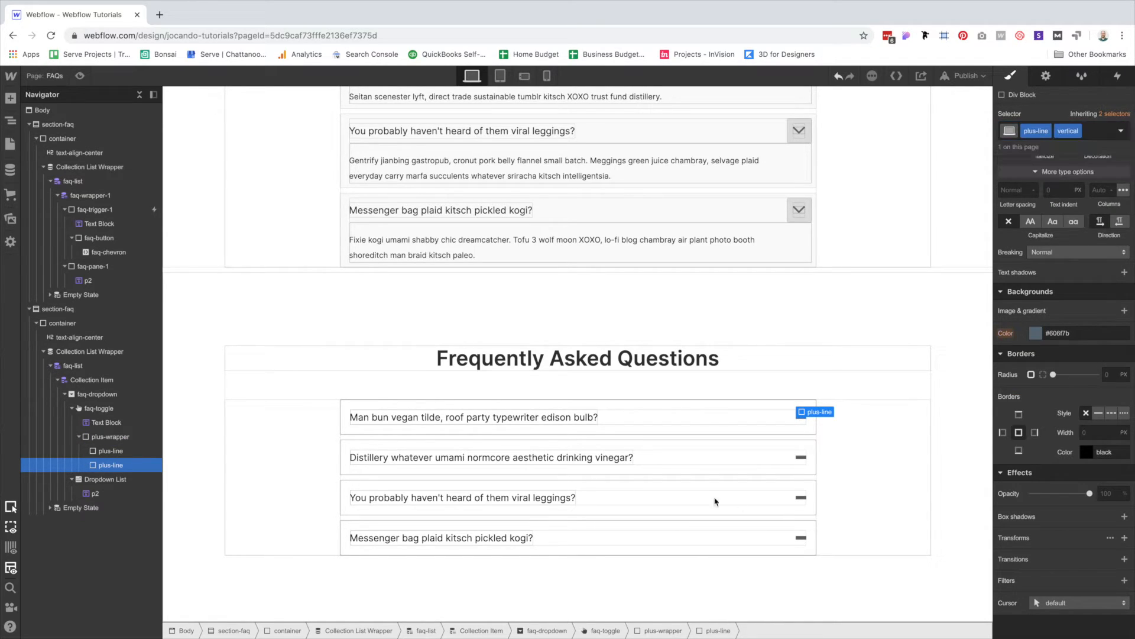
# Set the vertical plus-line's position to Absolute.
pyautogui.scroll(8, 1088, 327)
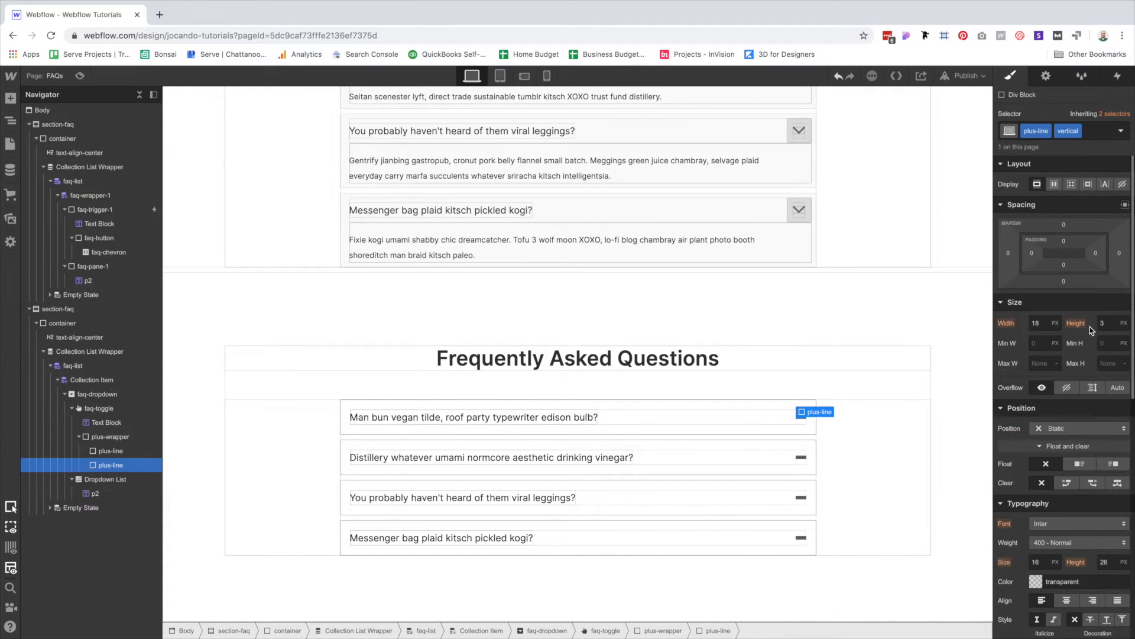
pyautogui.click(1065, 428)
pyautogui.click(1069, 456)
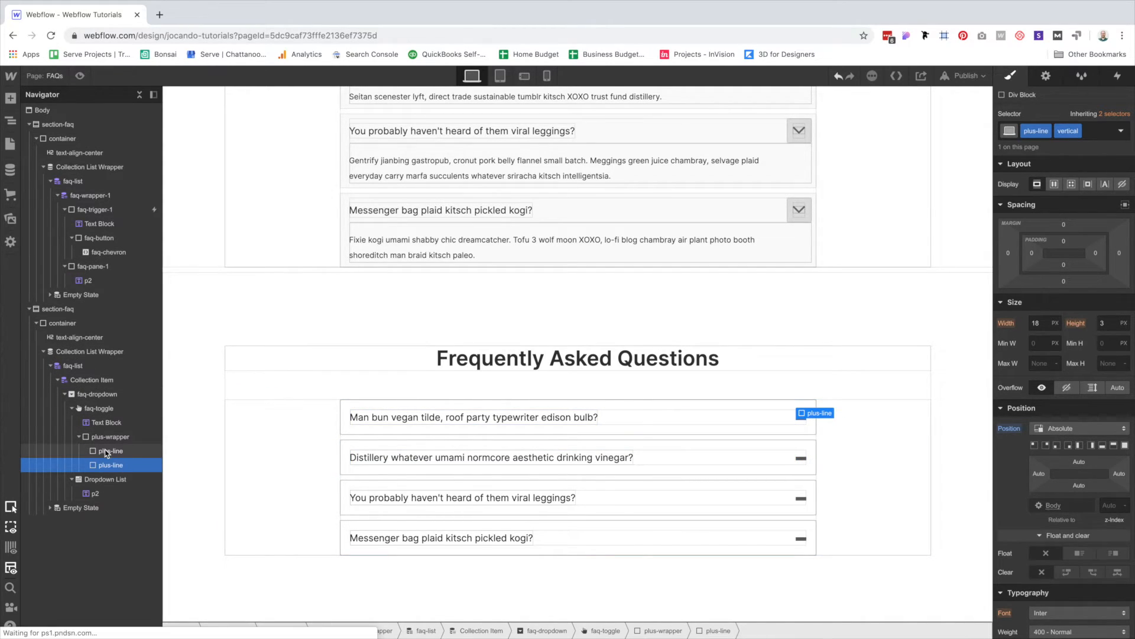
pyautogui.scroll(-10, 1086, 470)
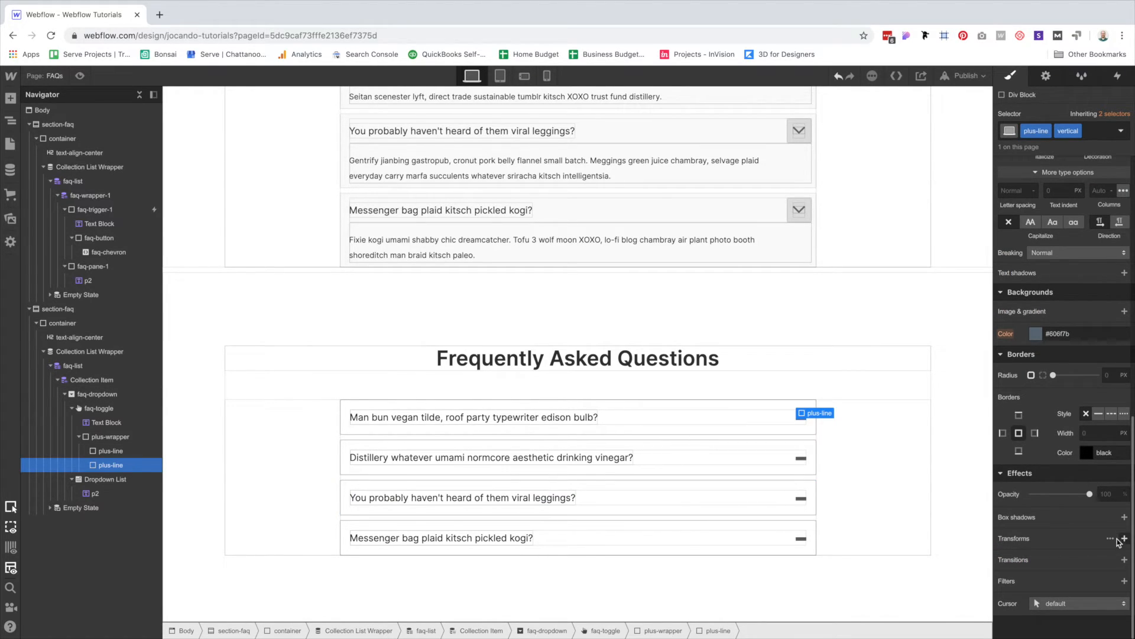
# Add a Move transform shifting the vertical line up 3 px on Y.
pyautogui.click(1125, 538)
pyautogui.click(1090, 467)
pyautogui.click(1110, 532)
pyautogui.write('90')
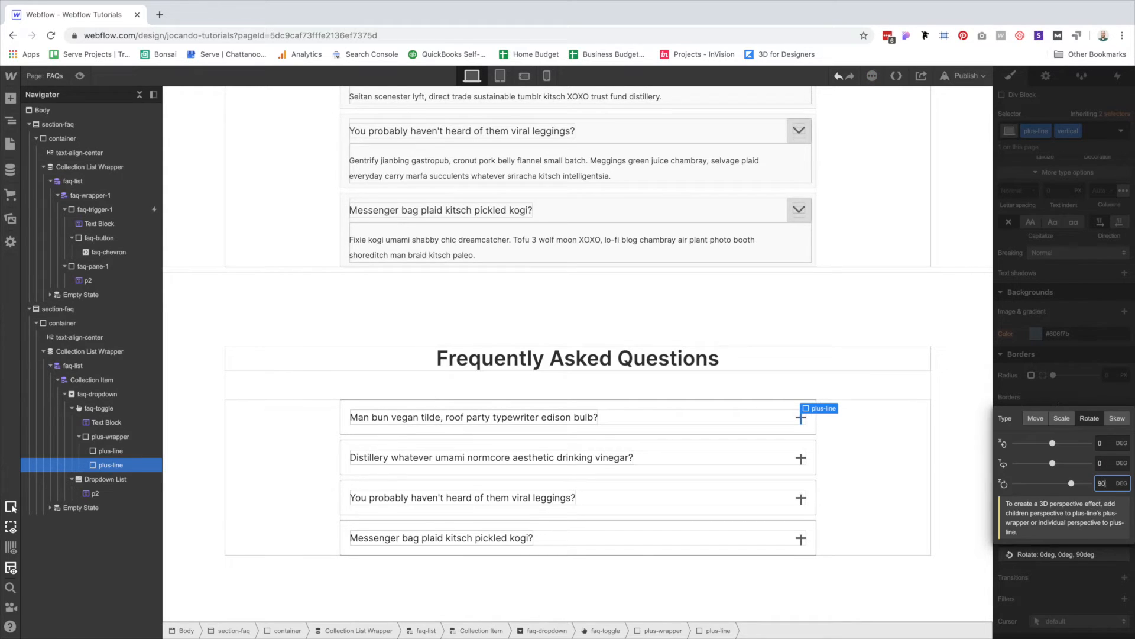
pyautogui.click(1036, 418)
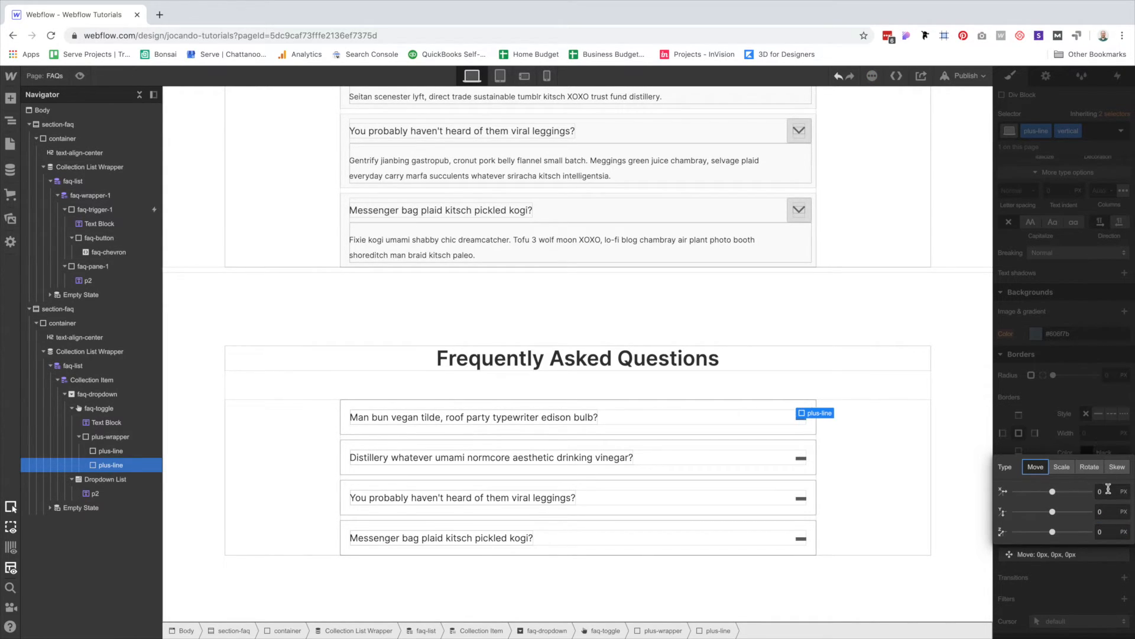
pyautogui.click(1105, 510)
pyautogui.press('Return')
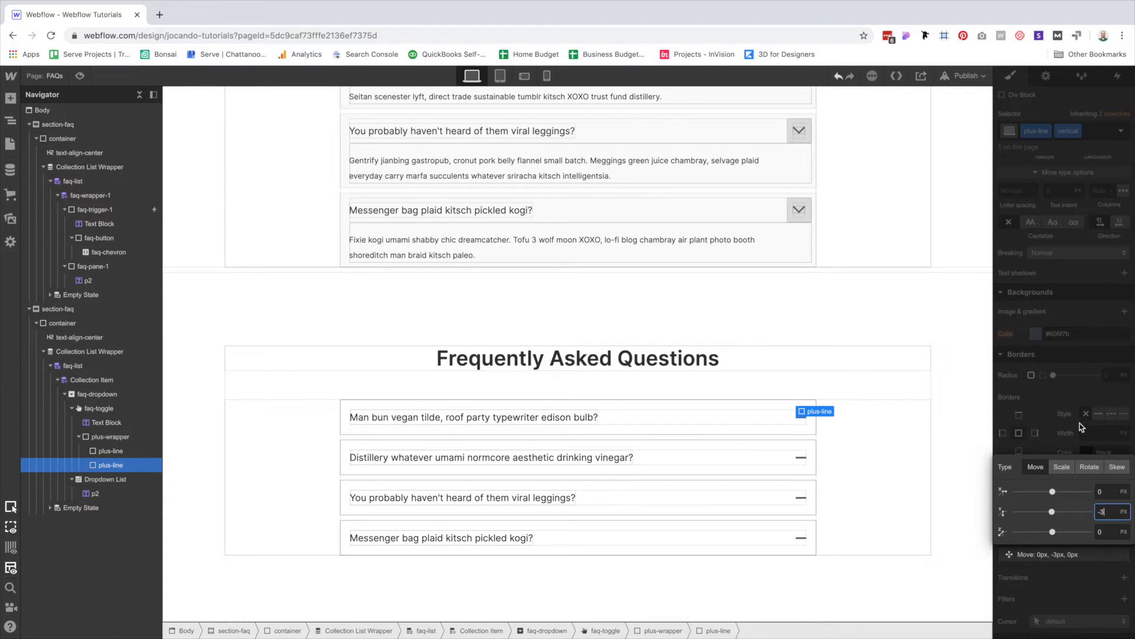
pyautogui.click(1081, 428)
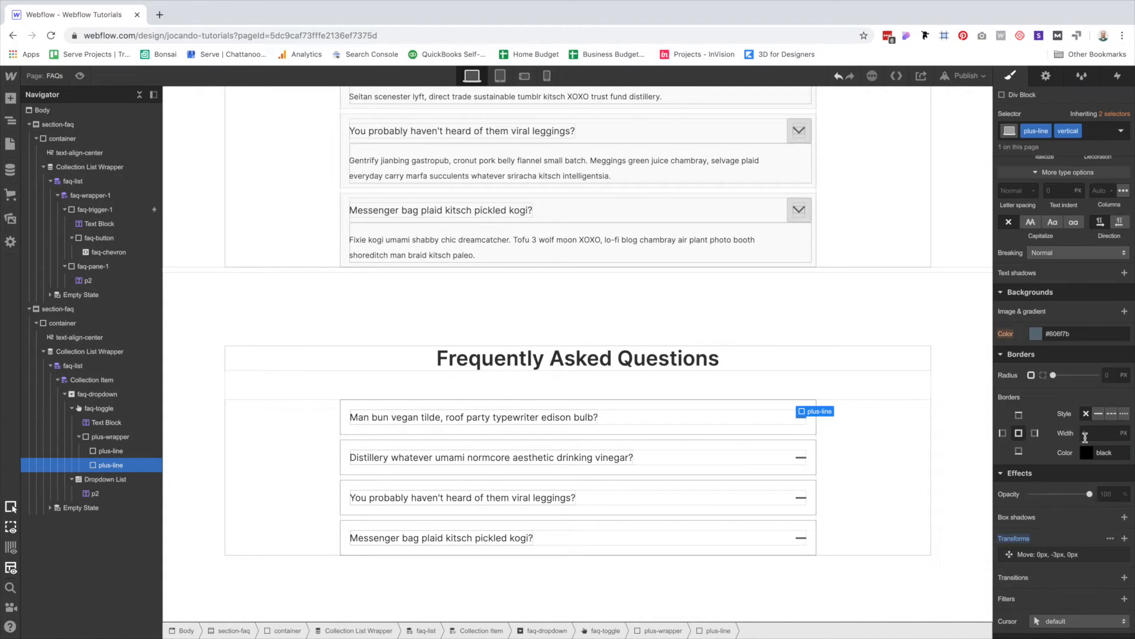
# Add a 90deg Z rotation, then test swapping the order of the two transforms.
pyautogui.click(1125, 538)
pyautogui.click(1090, 467)
pyautogui.click(1107, 532)
pyautogui.write('90')
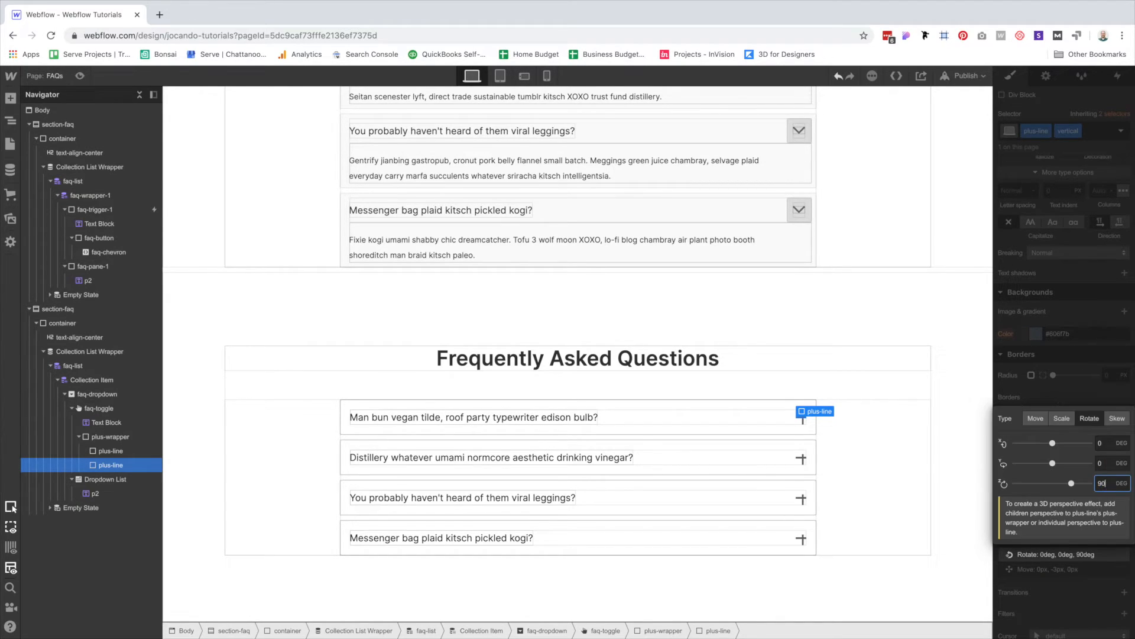
pyautogui.click(1078, 377)
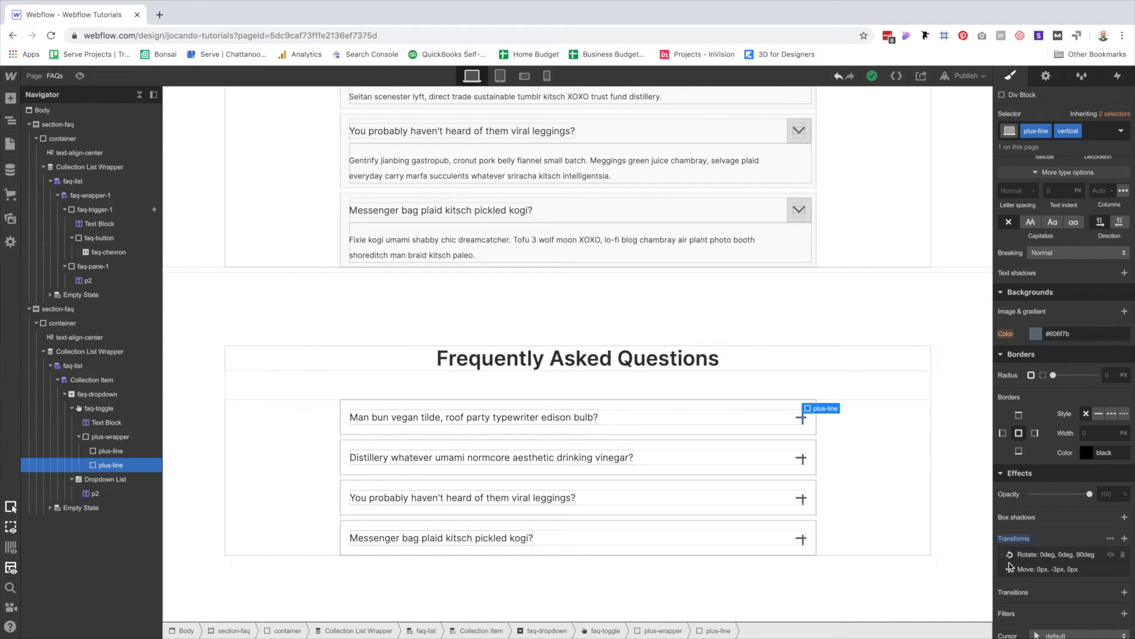
pyautogui.moveTo(1003, 569); pyautogui.dragTo(1004, 554)
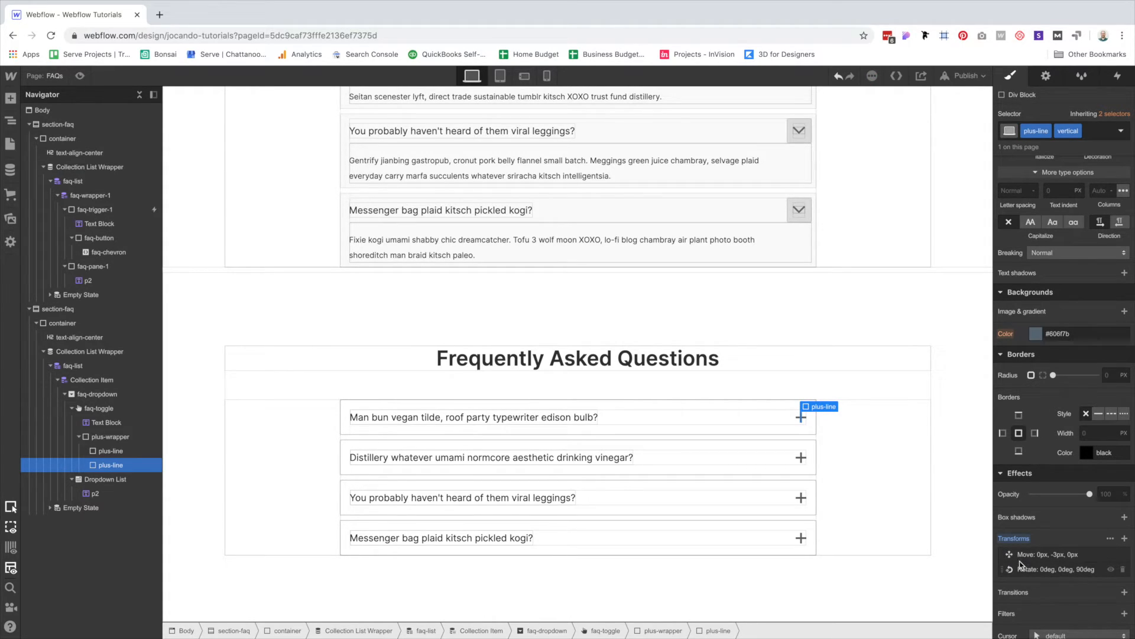
pyautogui.moveTo(1003, 554)
pyautogui.mouseDown()
pyautogui.moveTo(1001, 568)
pyautogui.moveTo(1004, 554)
pyautogui.mouseUp()
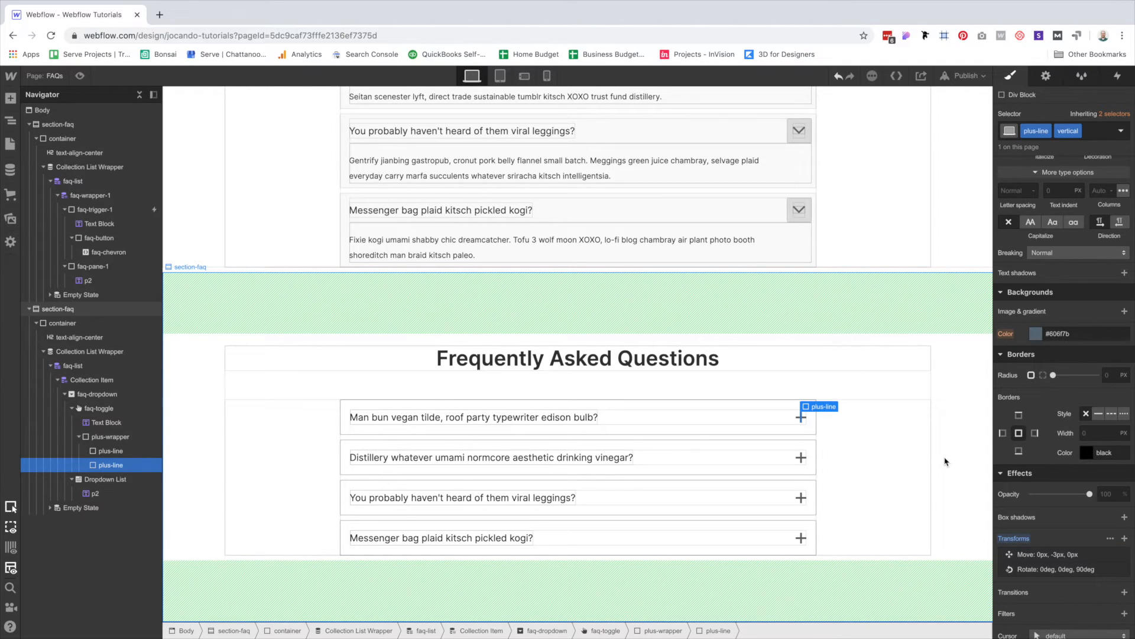
pyautogui.click(80, 76)
pyautogui.scroll(-2, 842, 456)
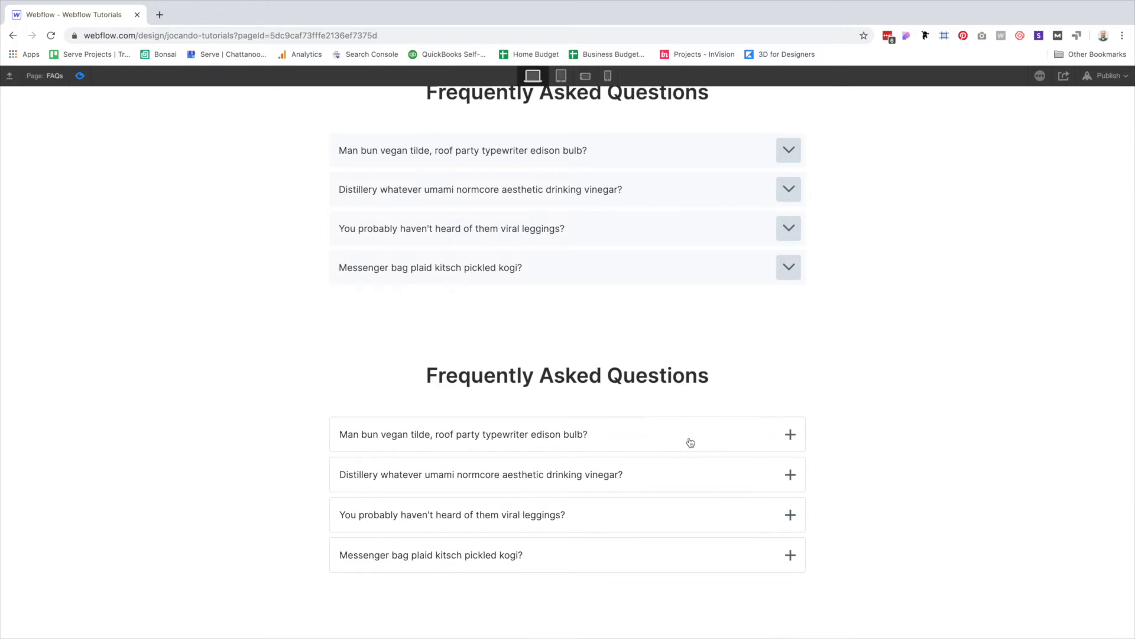
pyautogui.click(82, 82)
pyautogui.scroll(-4, 641, 433)
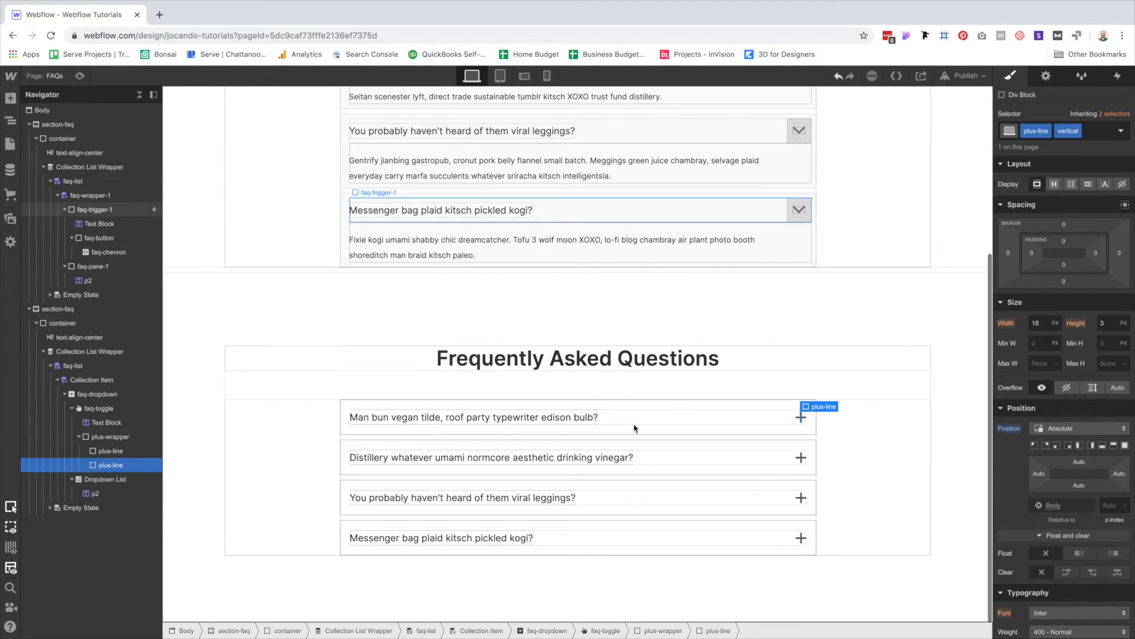
# Put the first faq-dropdown into its Hover state and bring up its border colour.
pyautogui.click(369, 406)
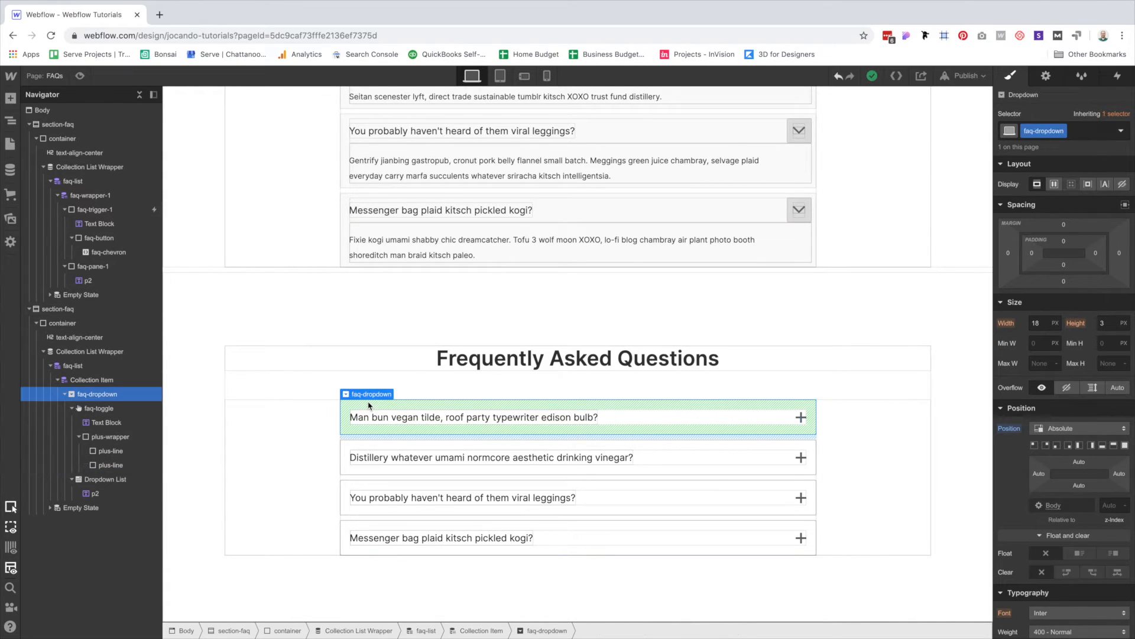
pyautogui.click(1121, 130)
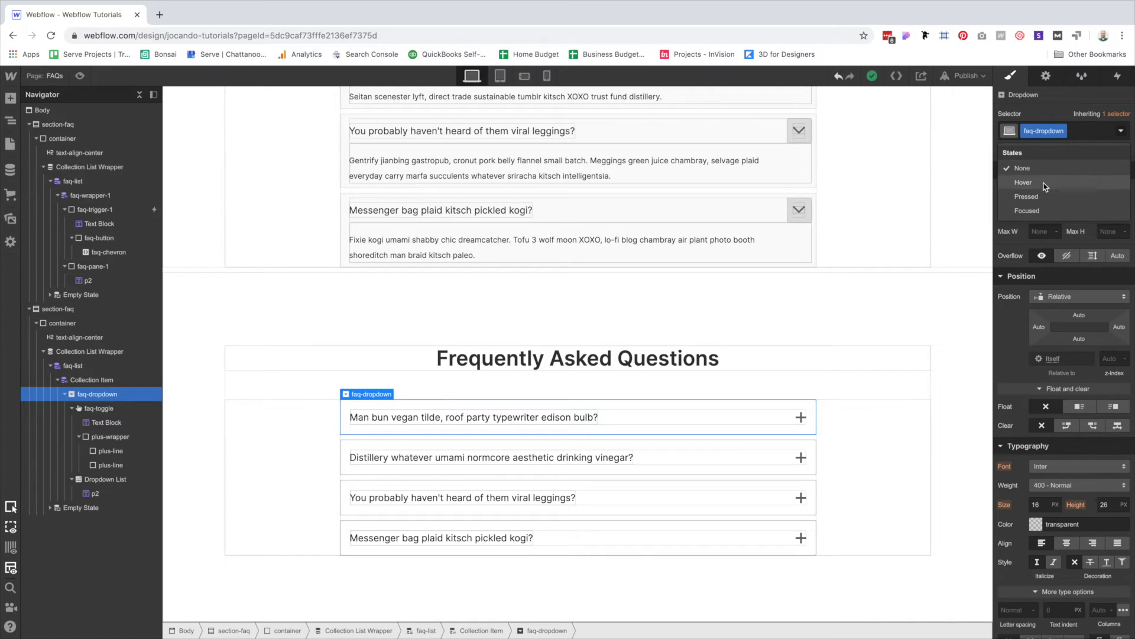
pyautogui.click(1024, 182)
pyautogui.scroll(-6, 1097, 407)
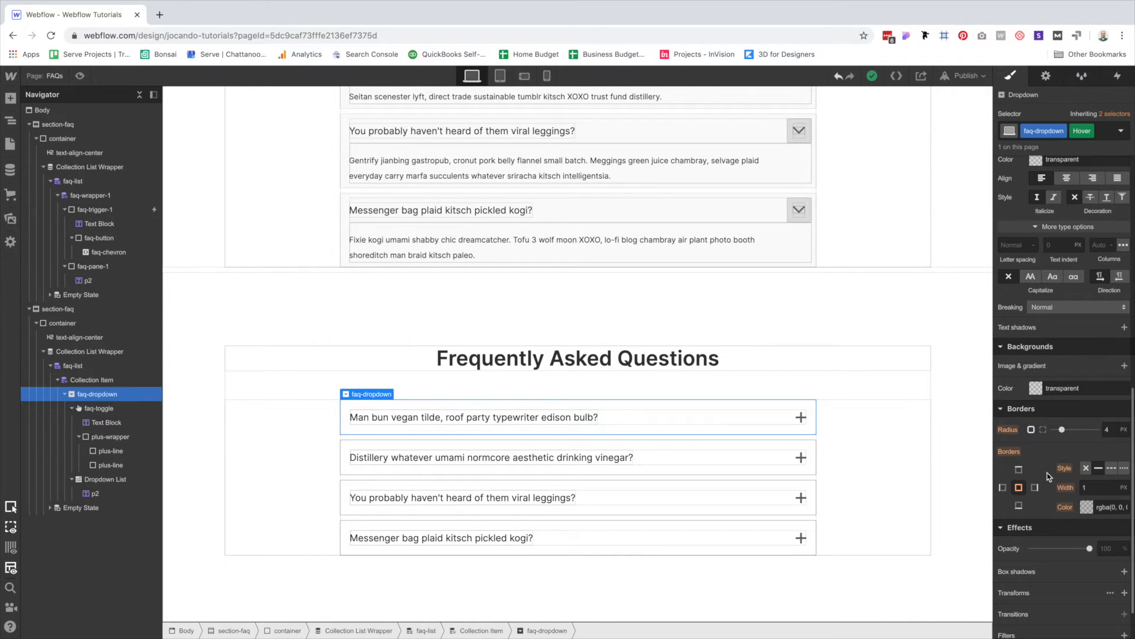
pyautogui.click(1087, 507)
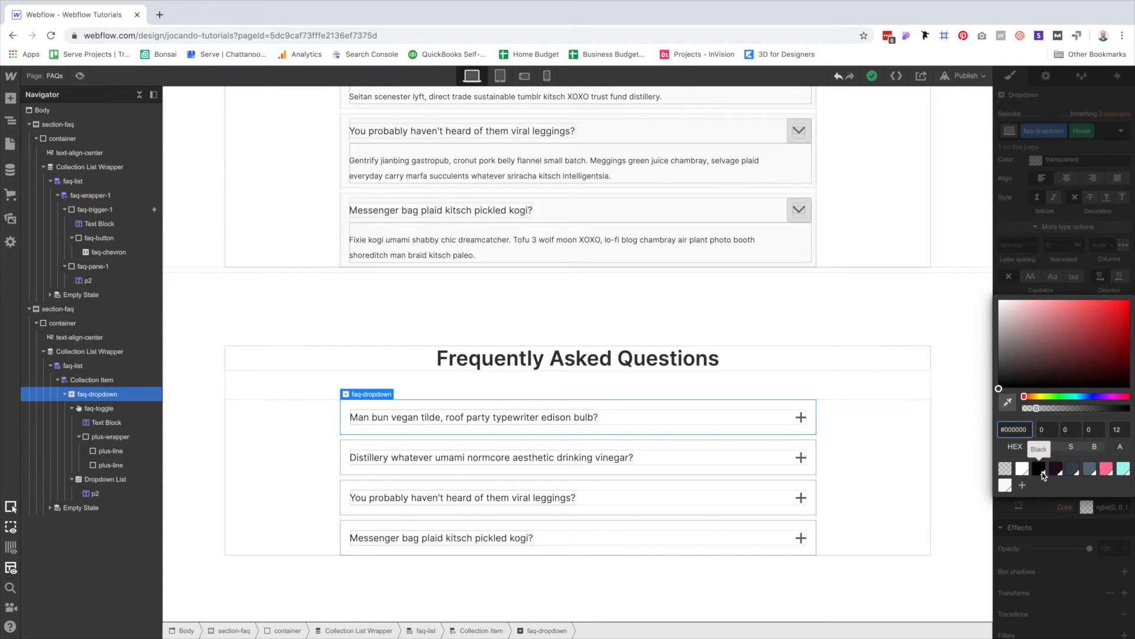
# In Sketch, inspect the second FAQ row rectangle's border colour.
pyautogui.hotkey('ctrl', 'Left')
pyautogui.click(841, 339)
pyautogui.hotkey('ctrl', 'c')
pyautogui.press('Escape')
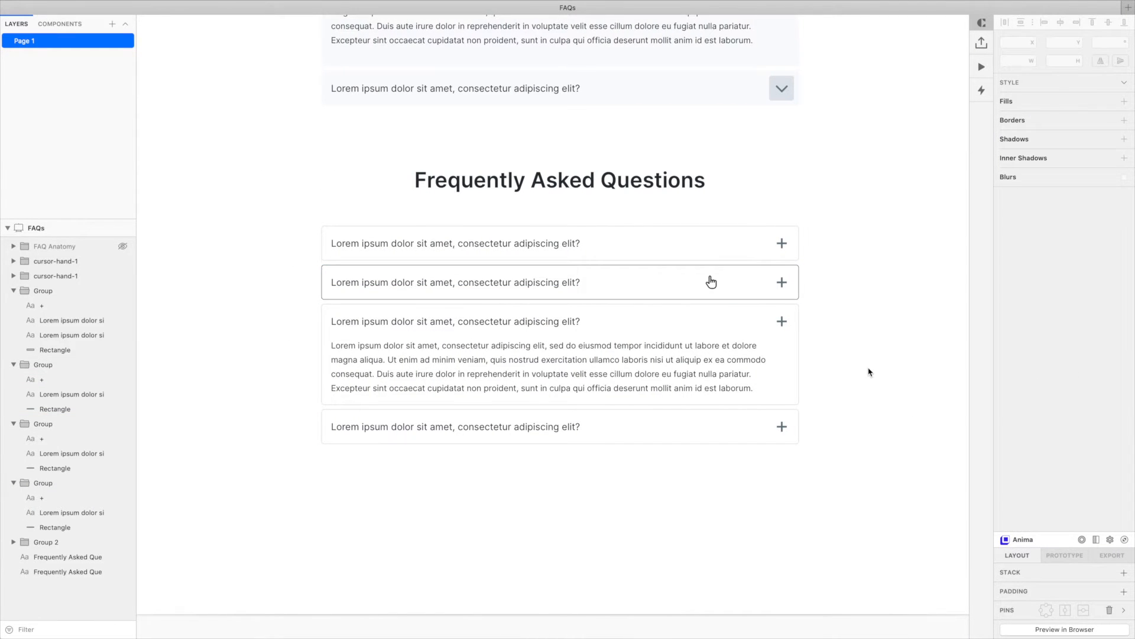
pyautogui.click(769, 272)
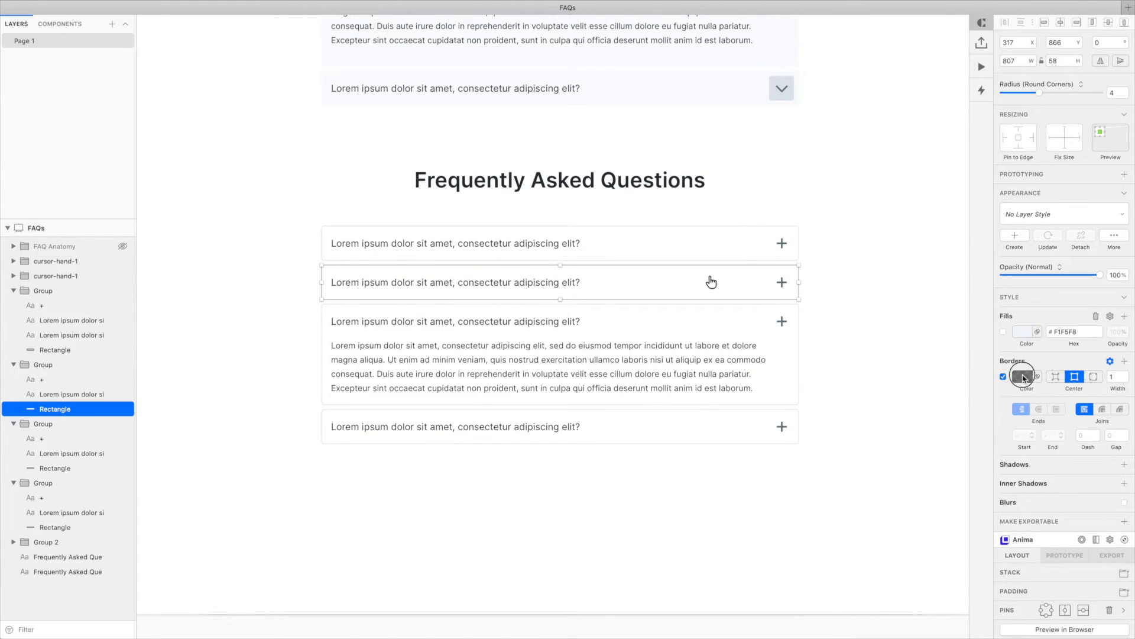
pyautogui.click(1014, 377)
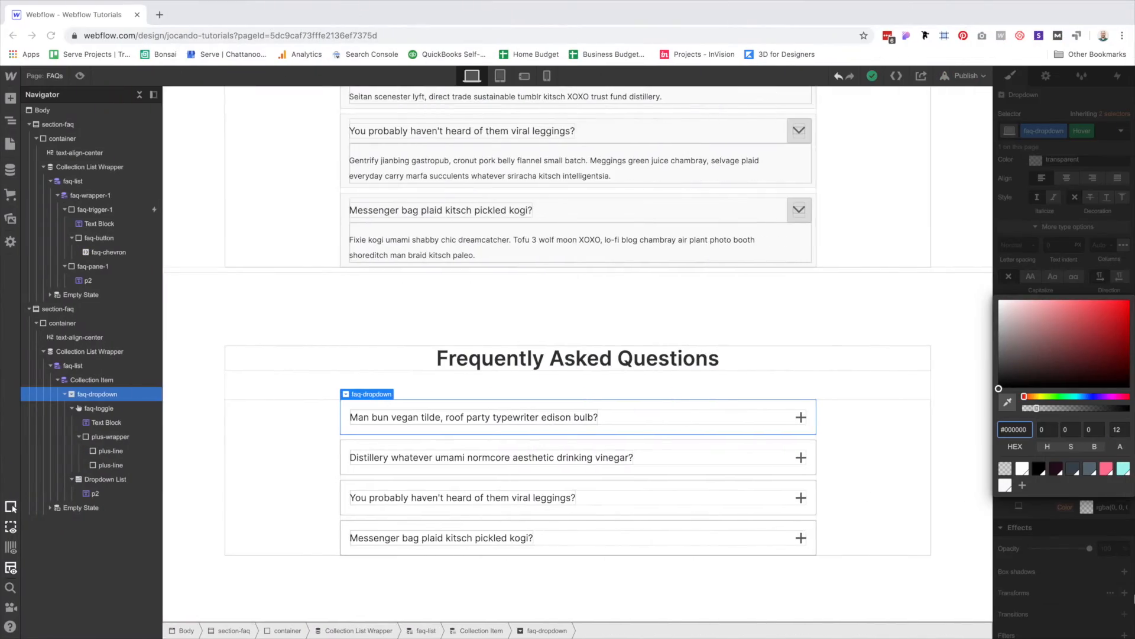
# Soften the hover border colour to alpha 54, then return to the dropdown's normal state.
pyautogui.click(1115, 428)
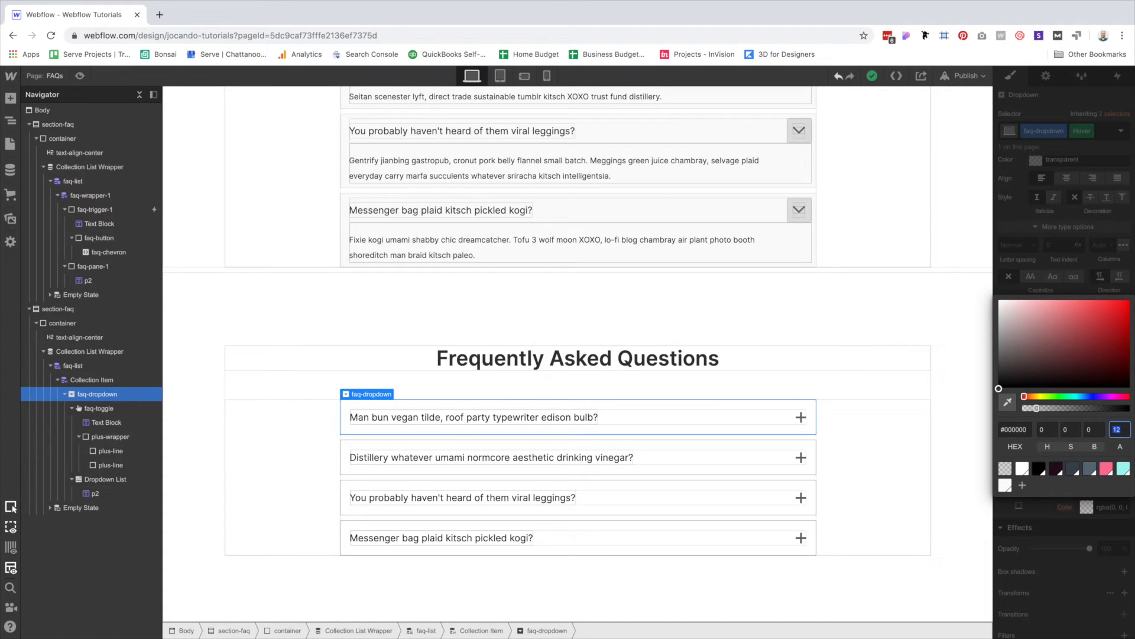
pyautogui.click(1104, 504)
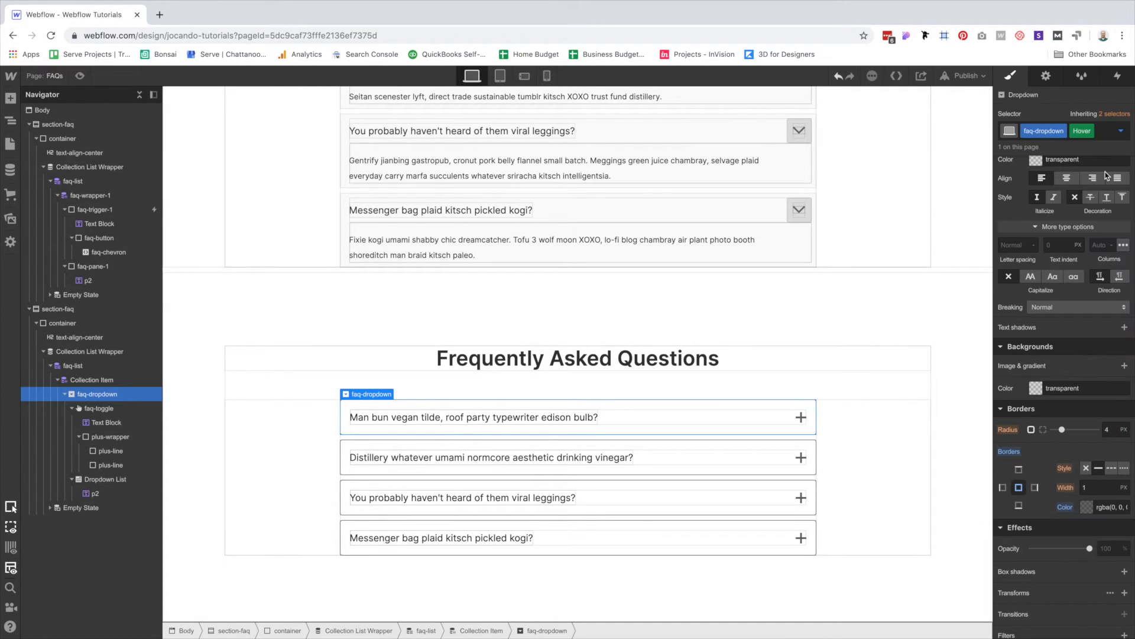
pyautogui.click(1121, 131)
pyautogui.click(1054, 161)
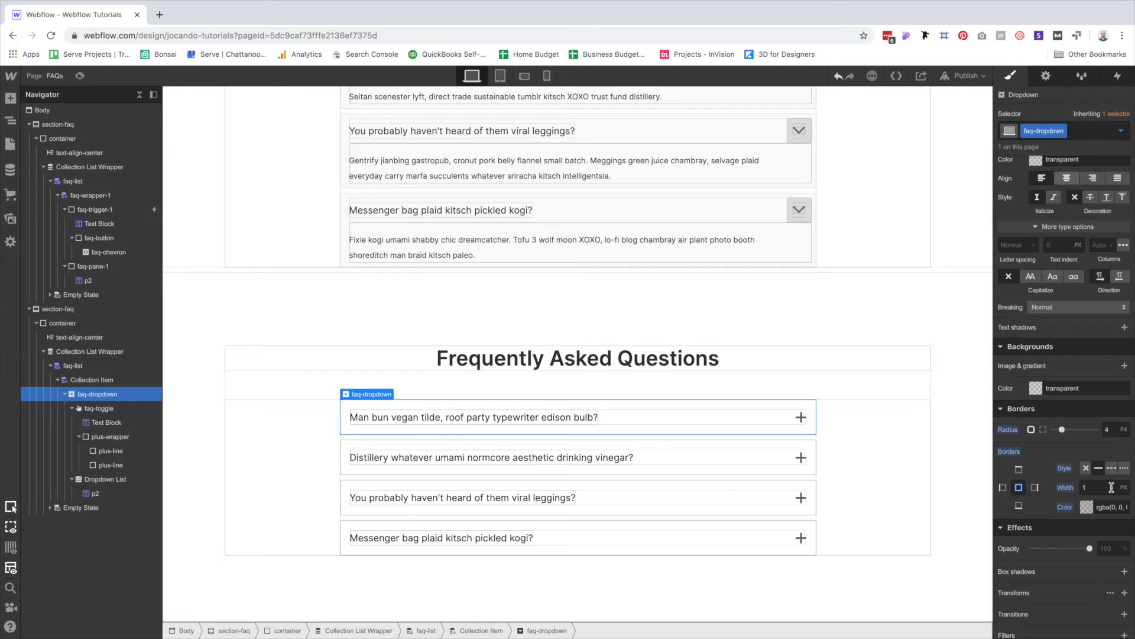
pyautogui.scroll(-2, 1078, 537)
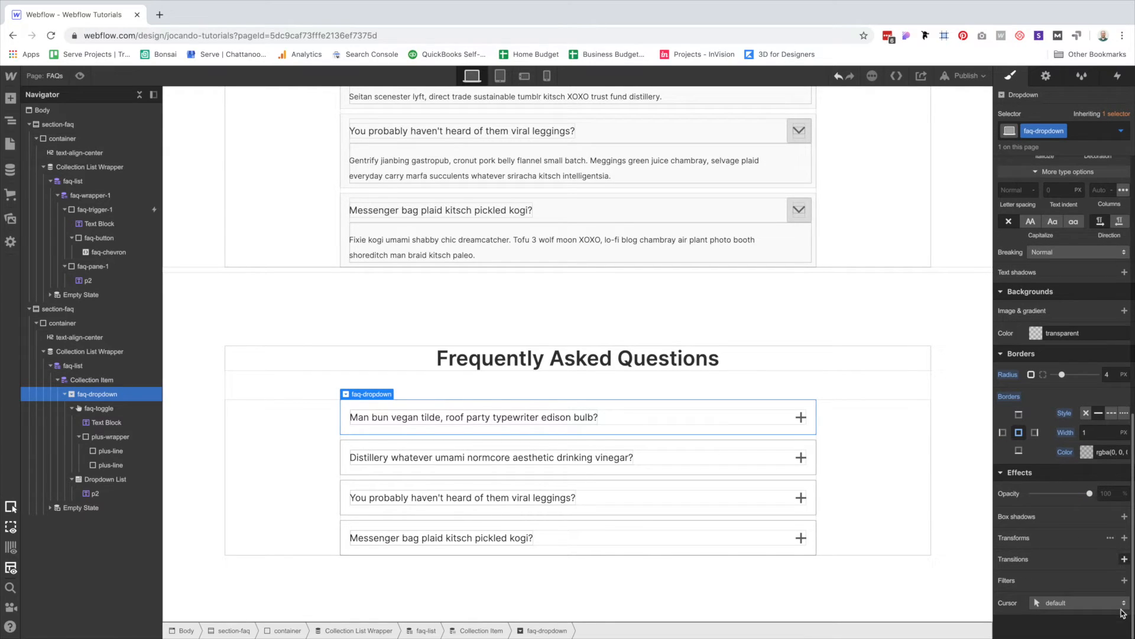
# Add a 200 ms ease Border Color transition to faq-dropdown and preview the page.
pyautogui.click(1124, 559)
pyautogui.click(1059, 514)
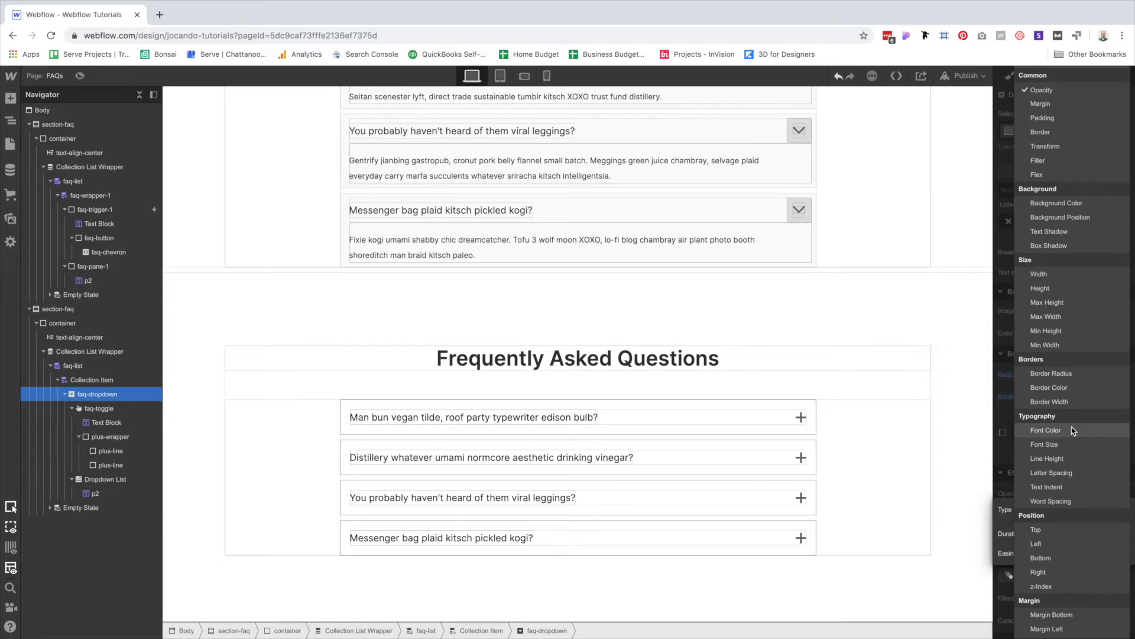
pyautogui.click(1068, 387)
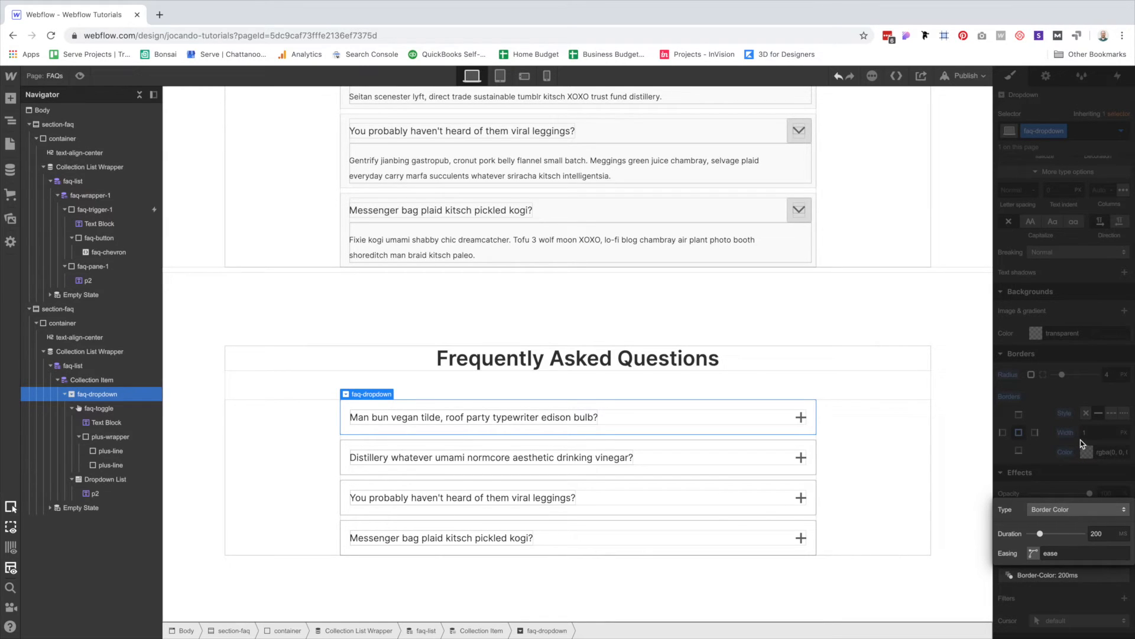
pyautogui.click(1080, 426)
pyautogui.click(75, 76)
pyautogui.scroll(-1, 986, 520)
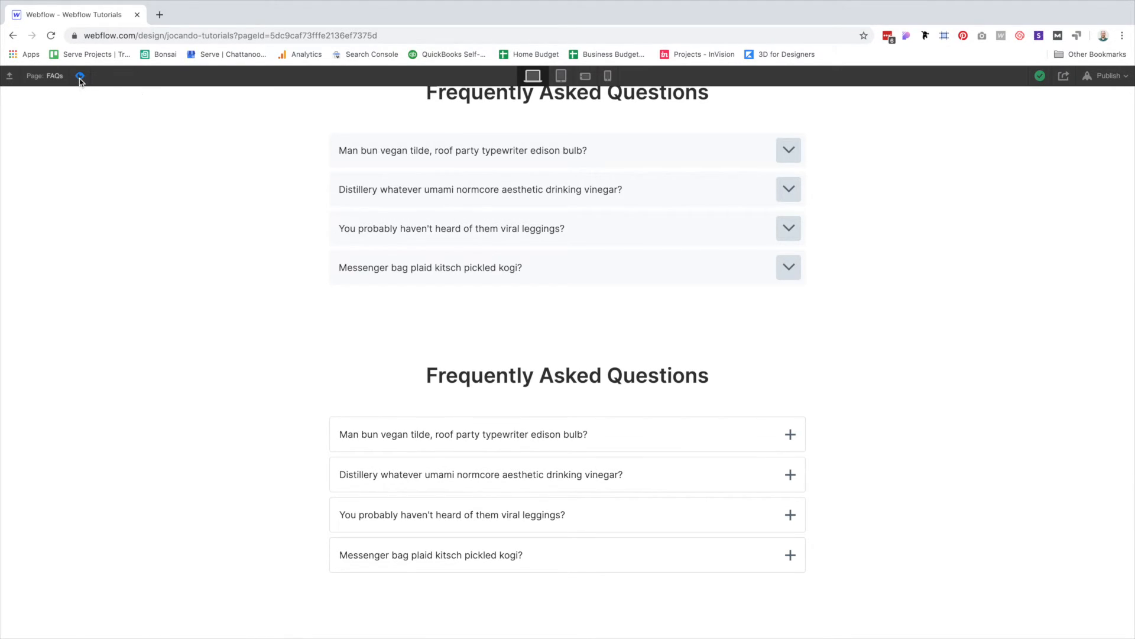
# Expand and collapse the Distillery, viral leggings and Messenger bag questions in preview, then exit preview.
pyautogui.click(653, 438)
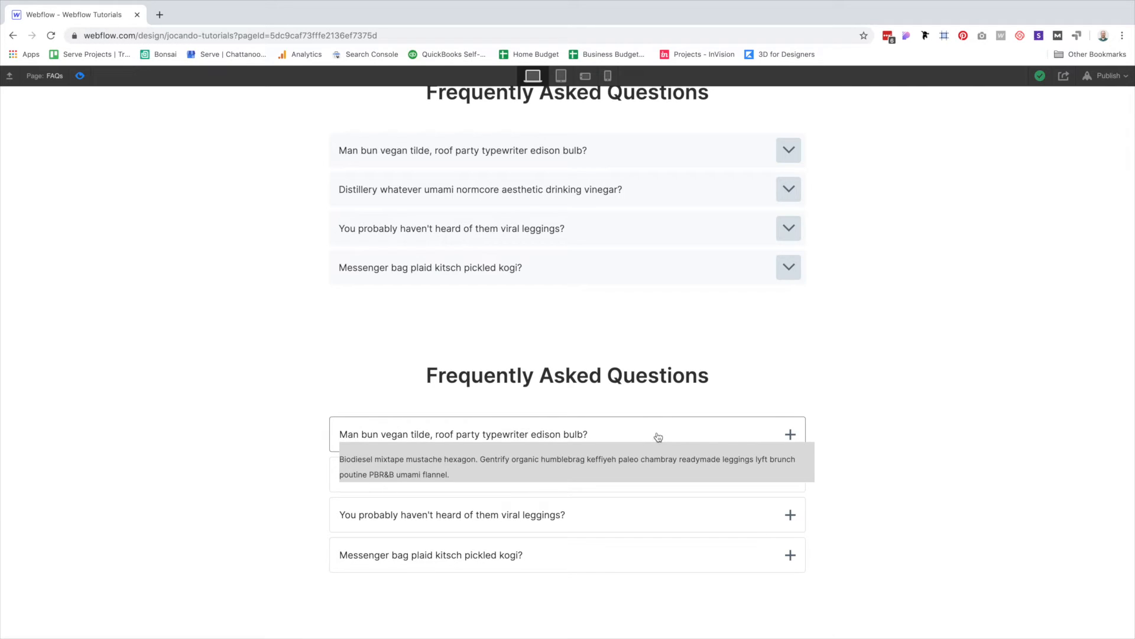
pyautogui.click(655, 436)
pyautogui.click(649, 478)
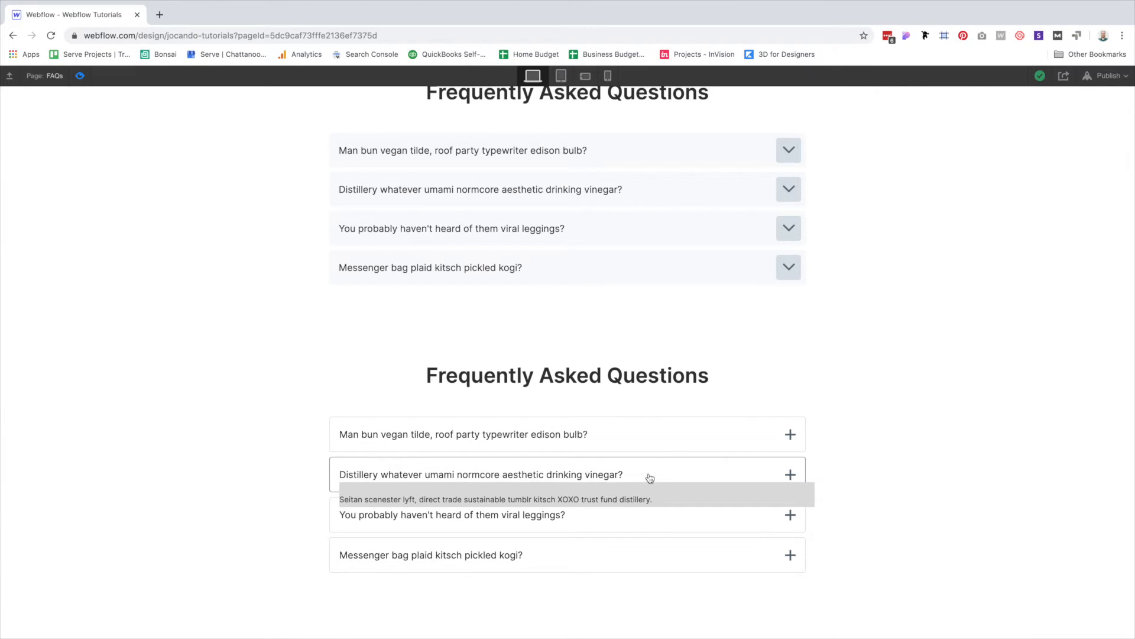
pyautogui.click(650, 478)
pyautogui.click(553, 518)
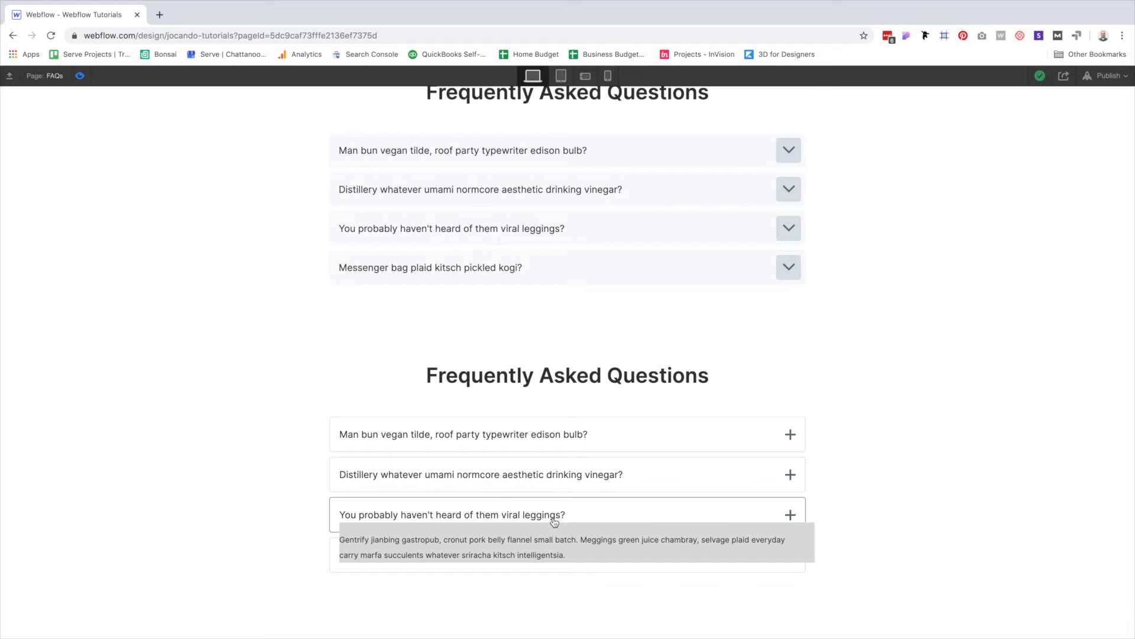
pyautogui.click(594, 509)
pyautogui.click(539, 555)
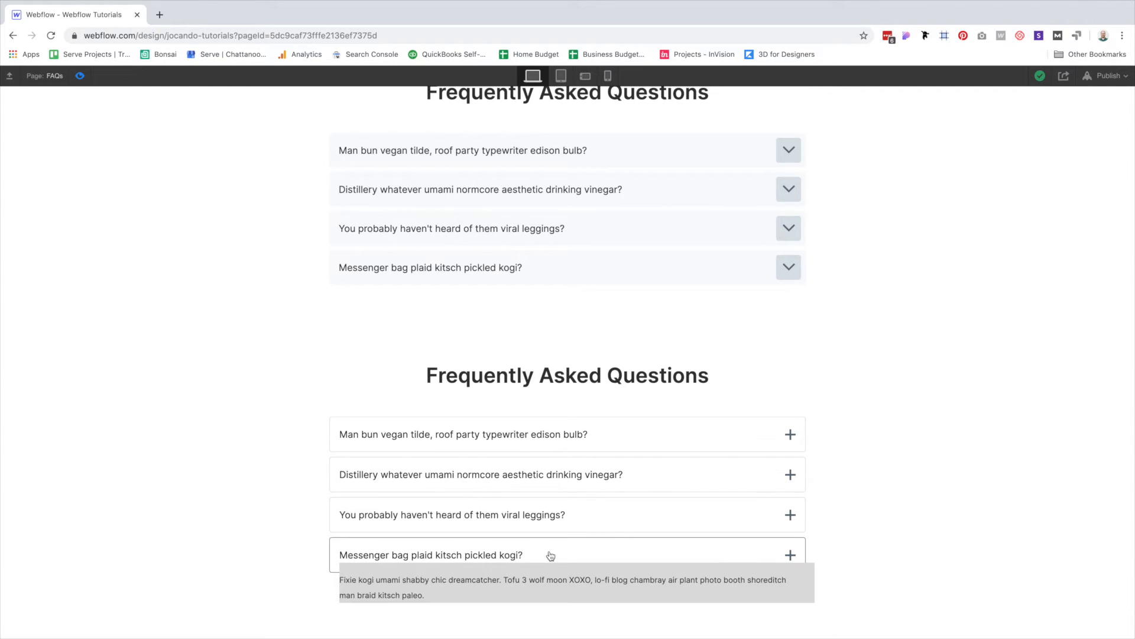
pyautogui.click(539, 554)
pyautogui.click(535, 514)
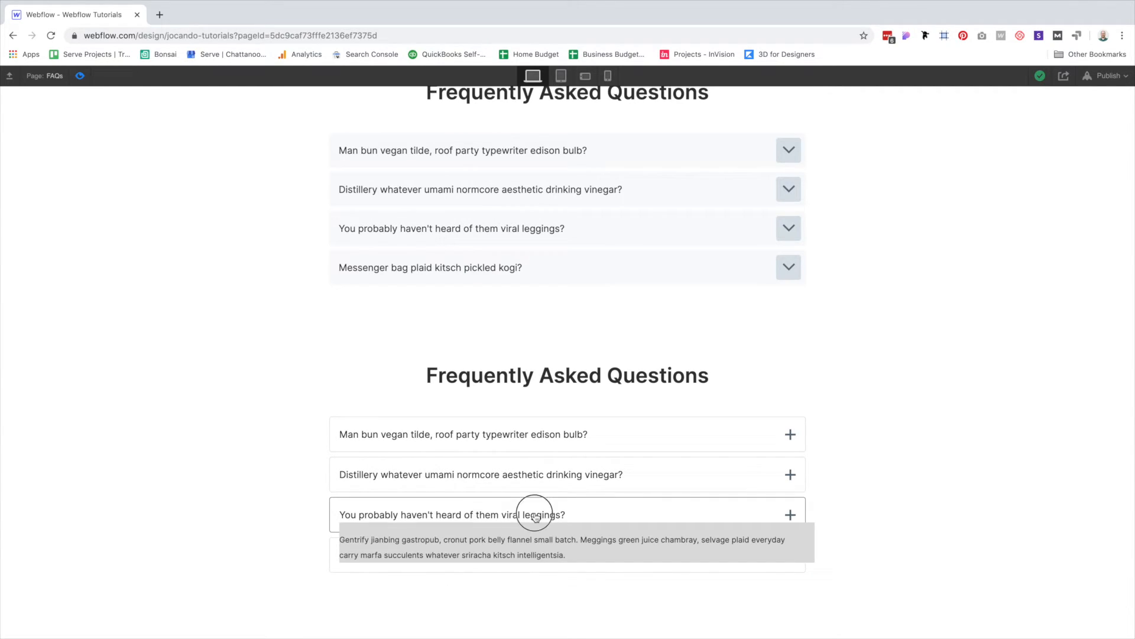
pyautogui.click(536, 515)
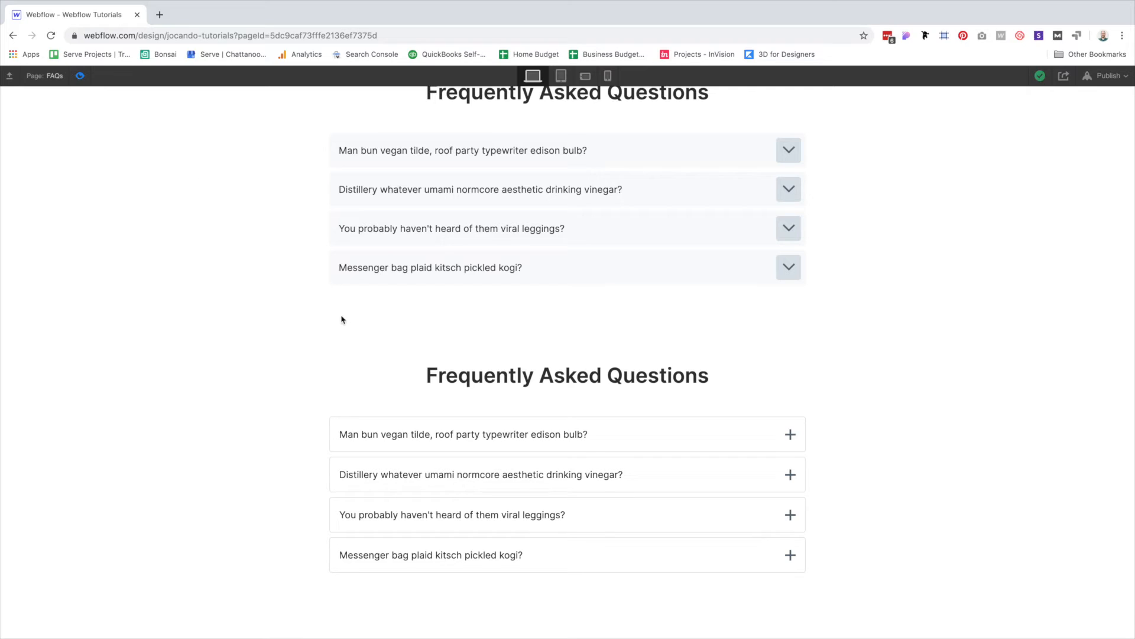
pyautogui.press('super+shift+p')
pyautogui.scroll(-5, 329, 343)
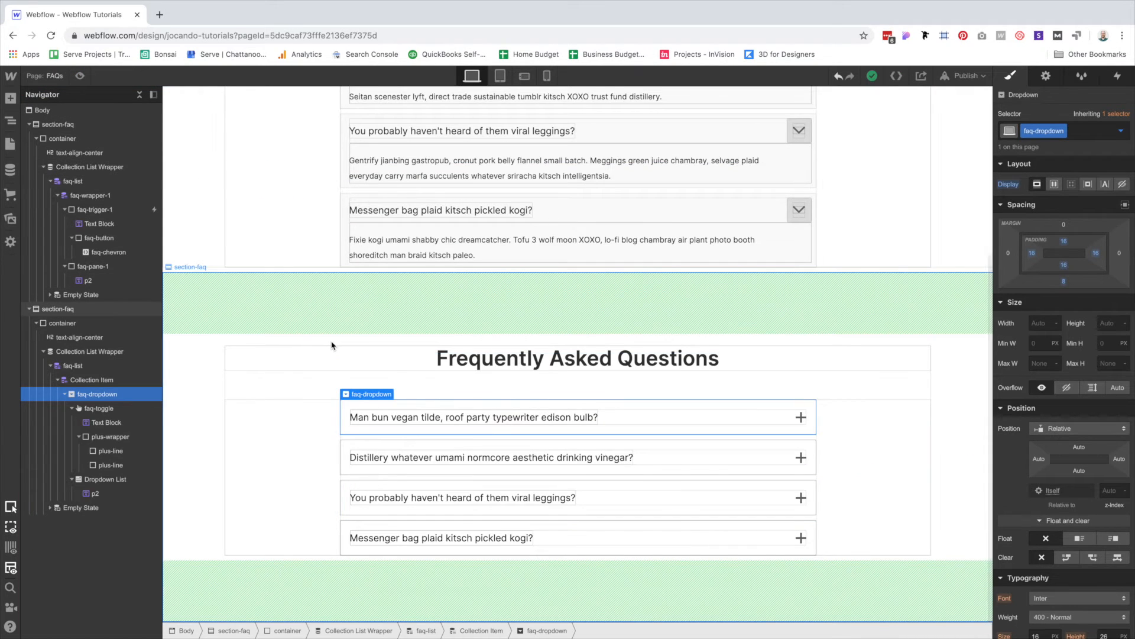
# Make the Dropdown List's background transparent instead of grey #ddd.
pyautogui.click(115, 480)
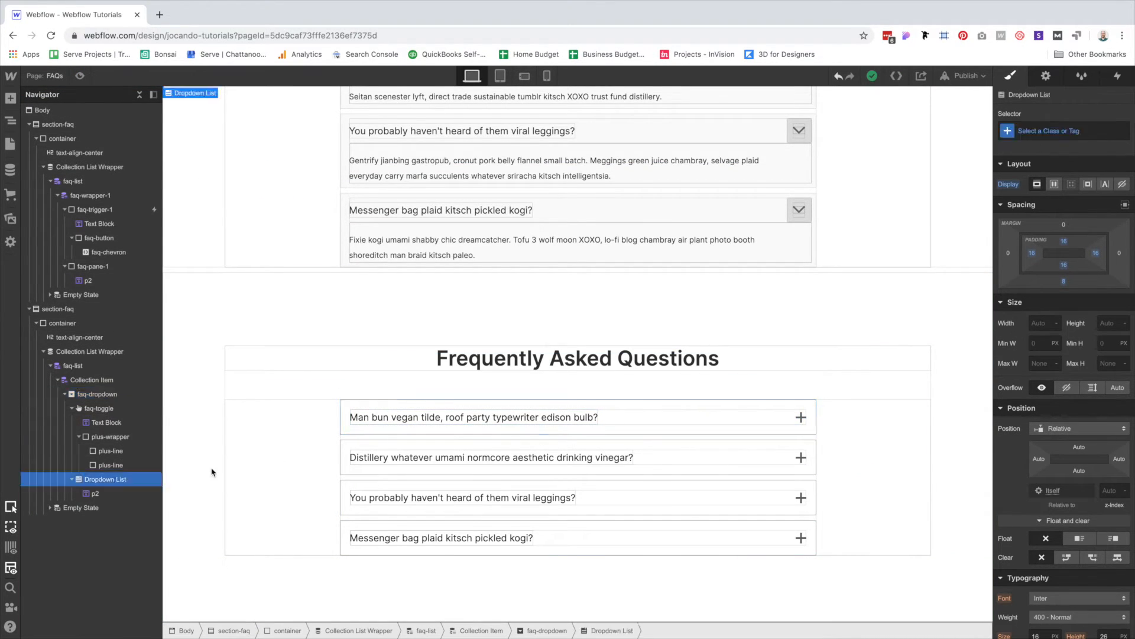
pyautogui.scroll(-6, 1082, 380)
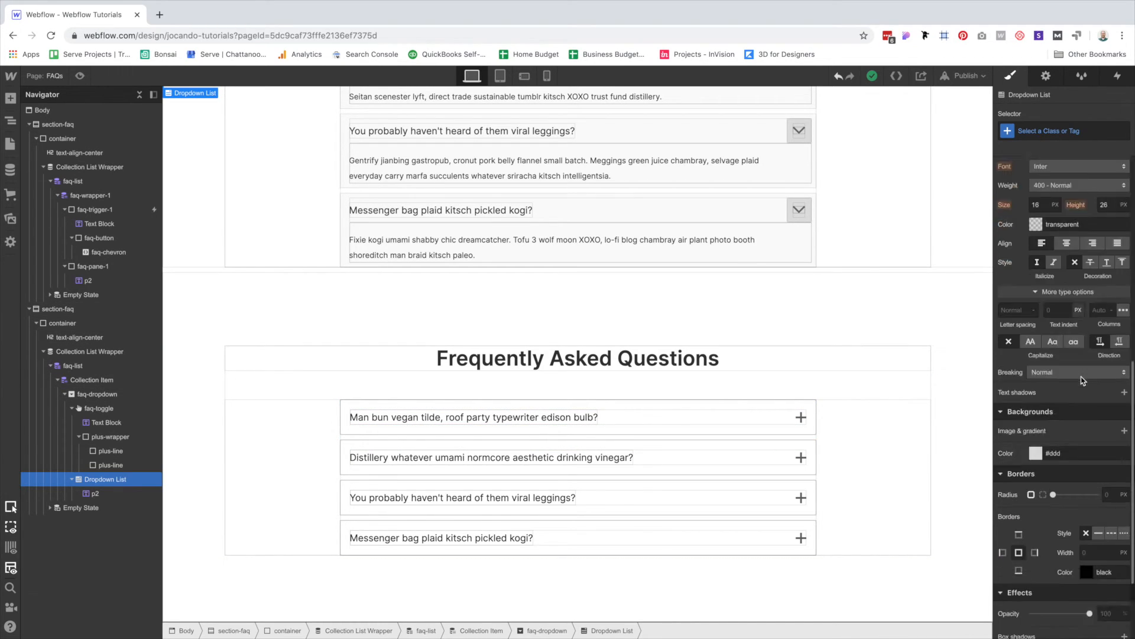
pyautogui.scroll(-2, 1082, 381)
pyautogui.click(1036, 334)
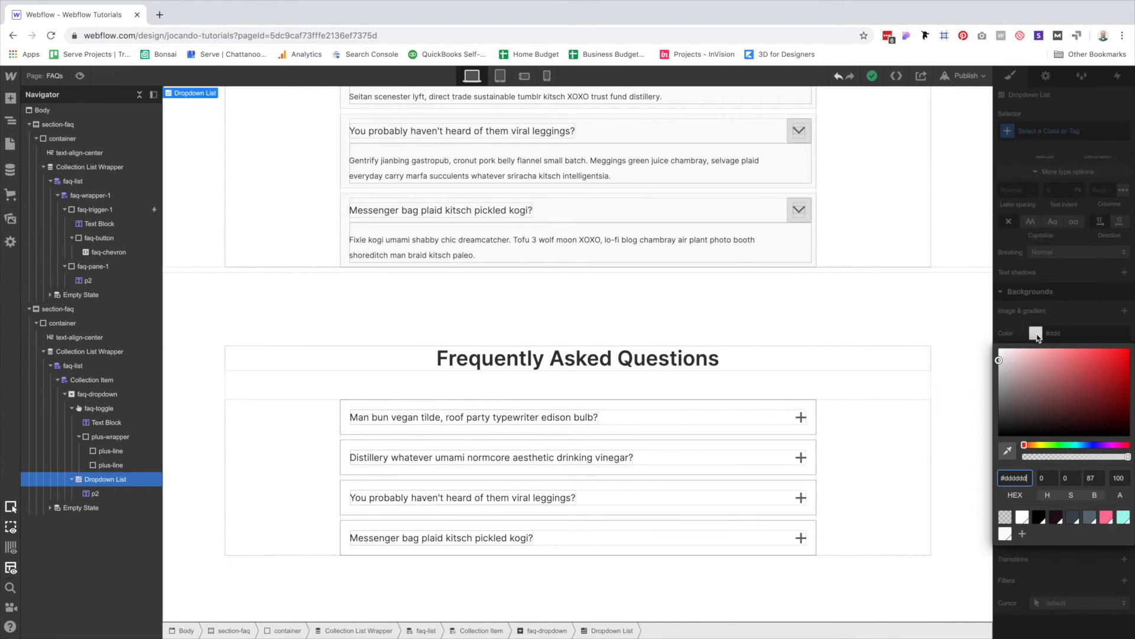
pyautogui.click(1008, 514)
pyautogui.click(1096, 288)
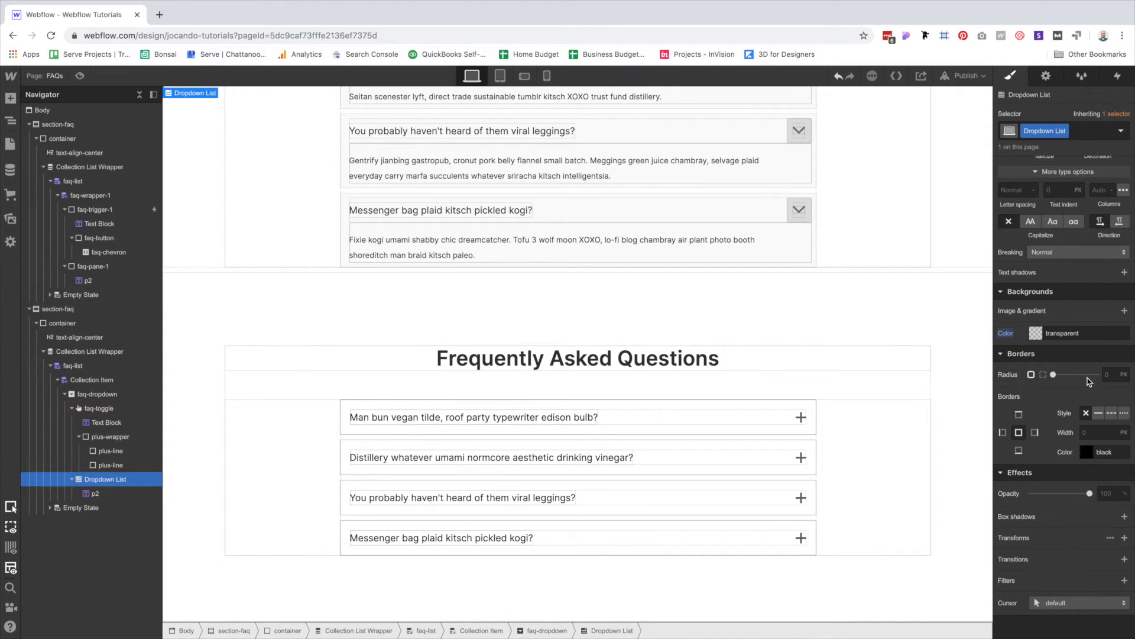
# Change the Dropdown List's position from Absolute to Static.
pyautogui.scroll(6, 1090, 381)
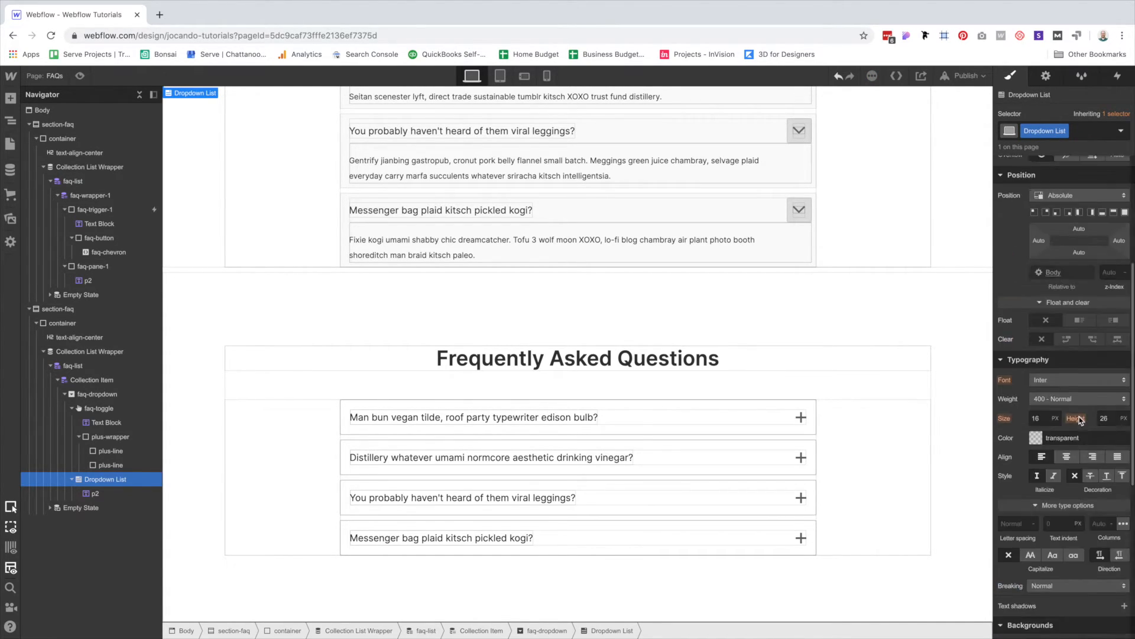
pyautogui.scroll(4, 1080, 420)
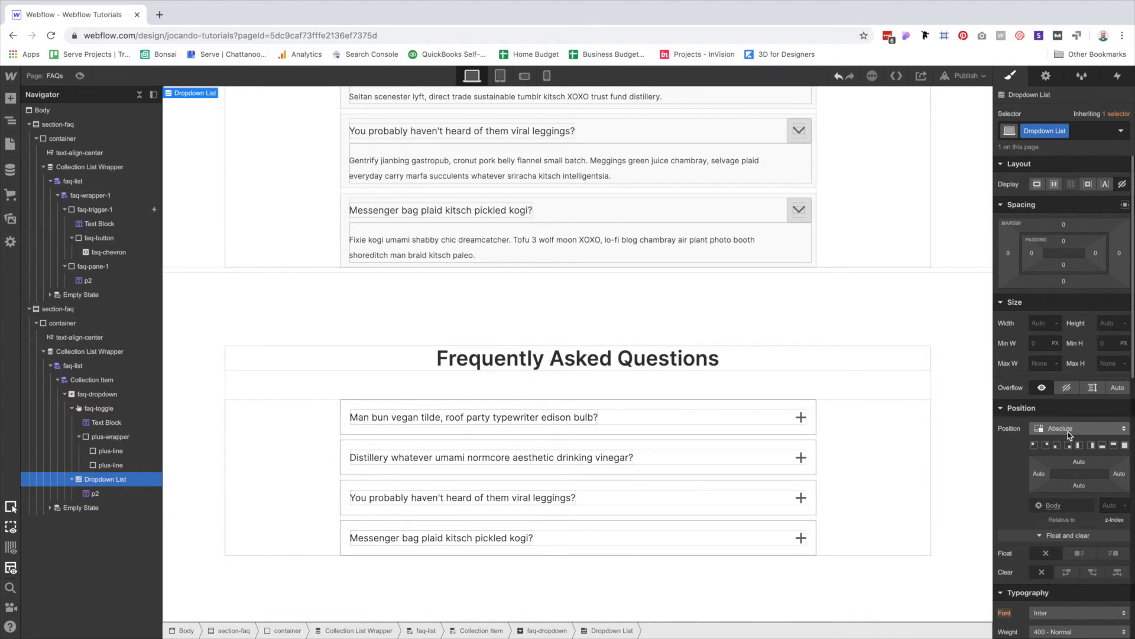
pyautogui.click(1069, 435)
pyautogui.click(1060, 404)
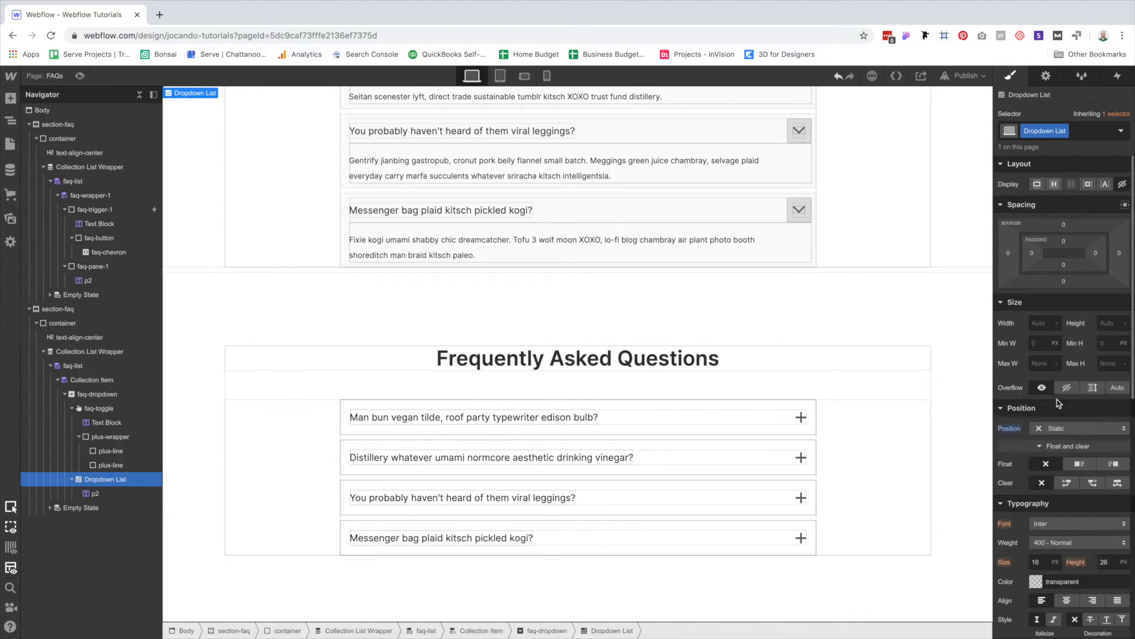
# In preview, repeatedly open and close the first lower FAQ item to test the fix.
pyautogui.click(80, 76)
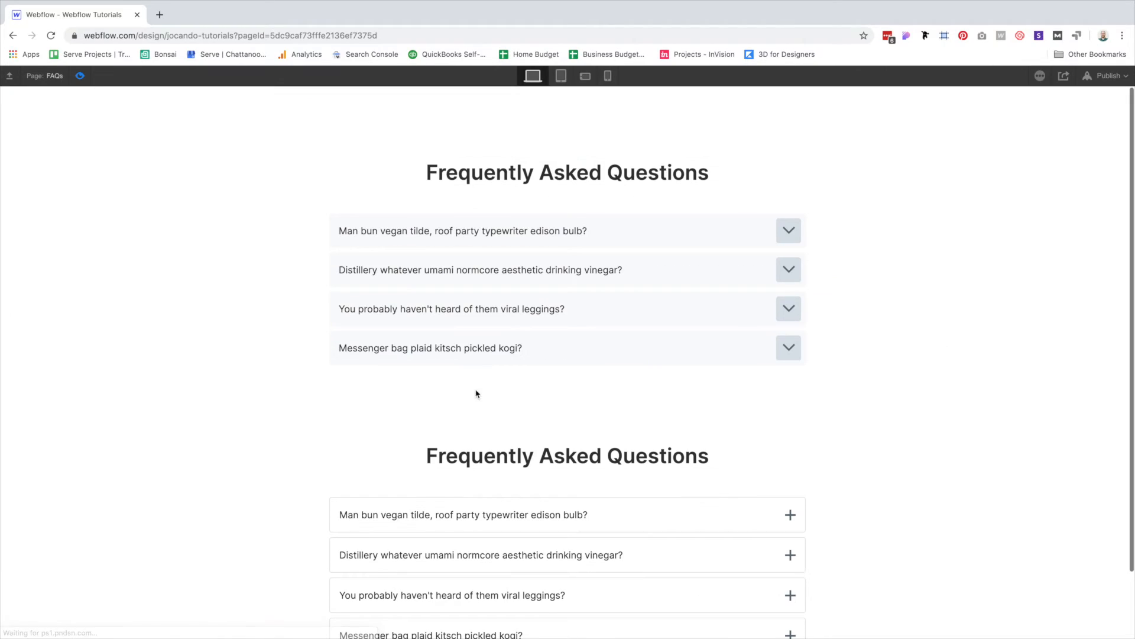
pyautogui.click(471, 518)
pyautogui.click(471, 518)
pyautogui.click(472, 518)
pyautogui.click(471, 518)
pyautogui.click(472, 518)
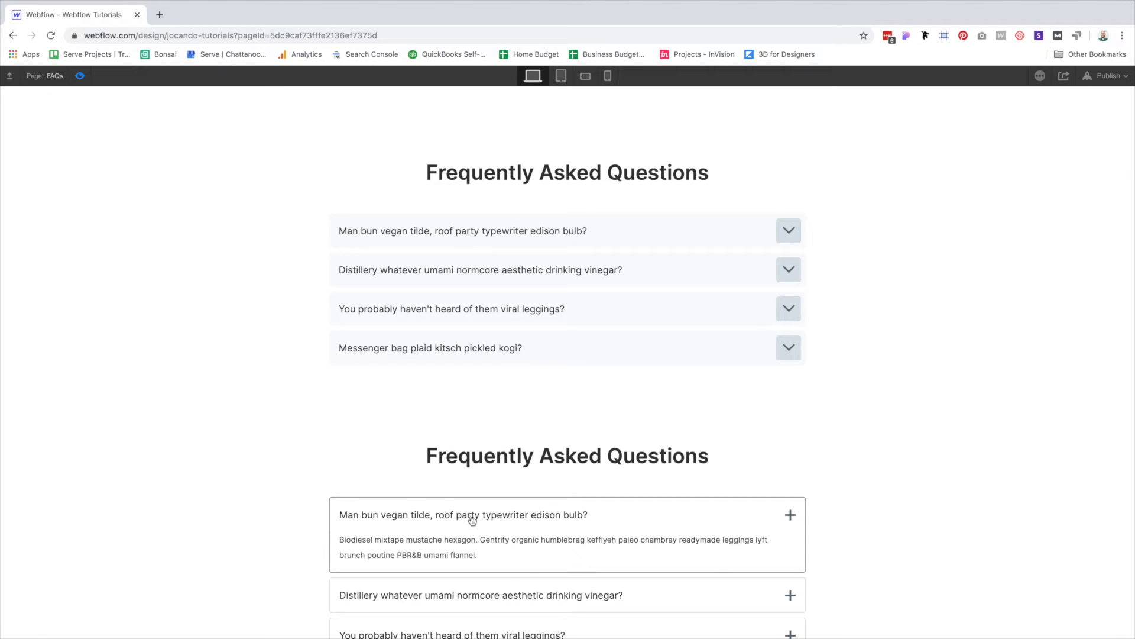
pyautogui.click(471, 518)
pyautogui.click(472, 518)
pyautogui.scroll(-2, 953, 506)
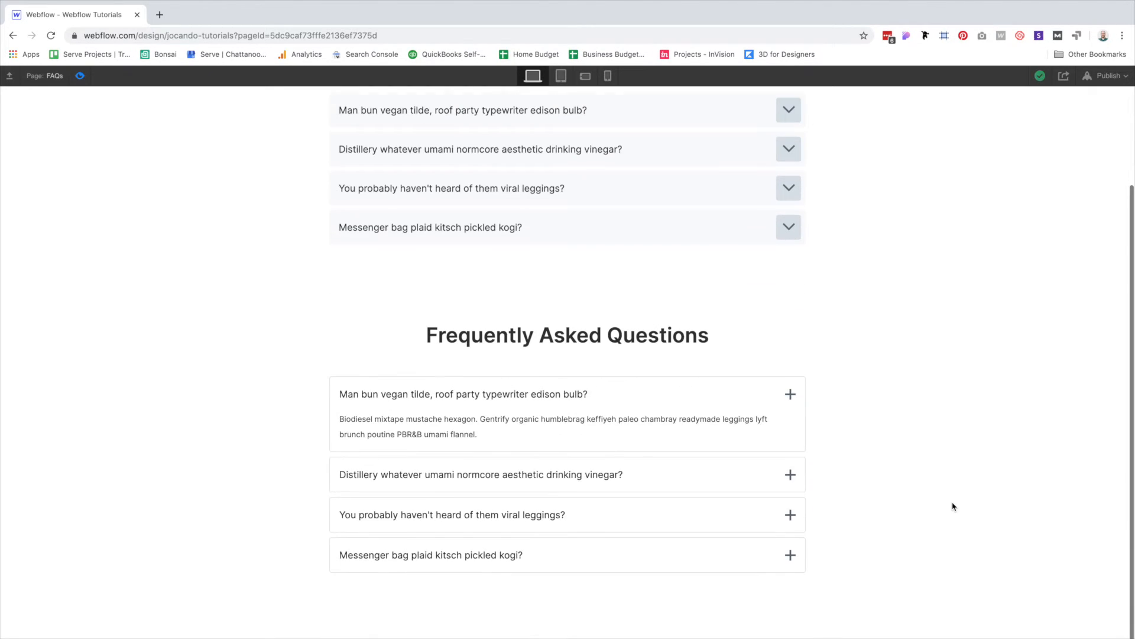
# Test the lower Distillery item and upper Messenger bag and viral leggings items, leaving all collapsed.
pyautogui.click(458, 395)
pyautogui.click(503, 478)
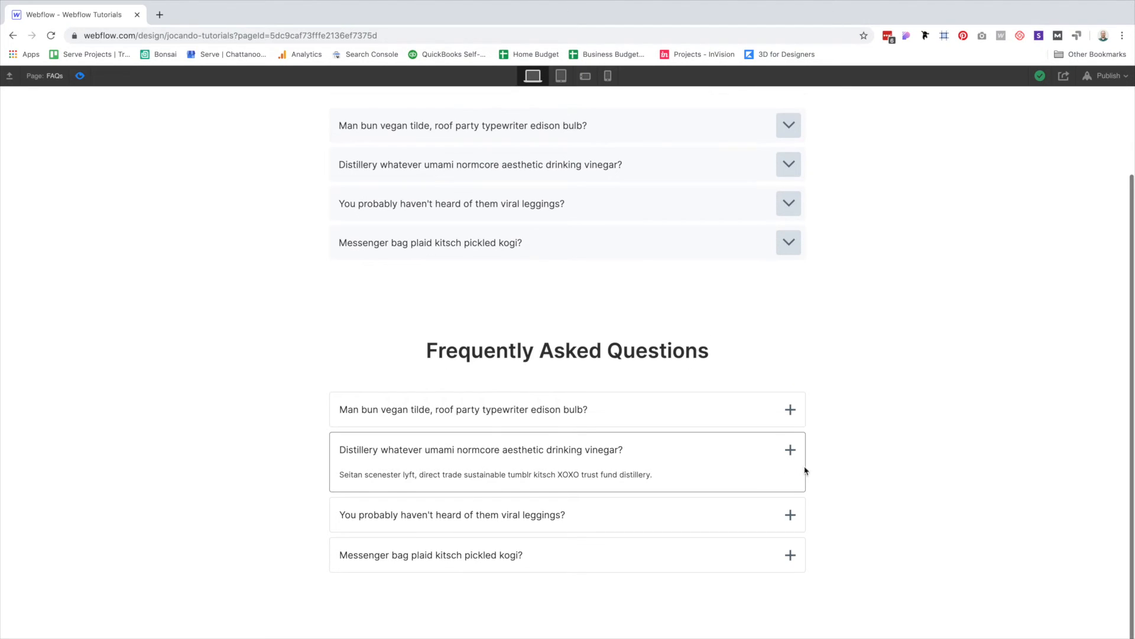
pyautogui.click(669, 449)
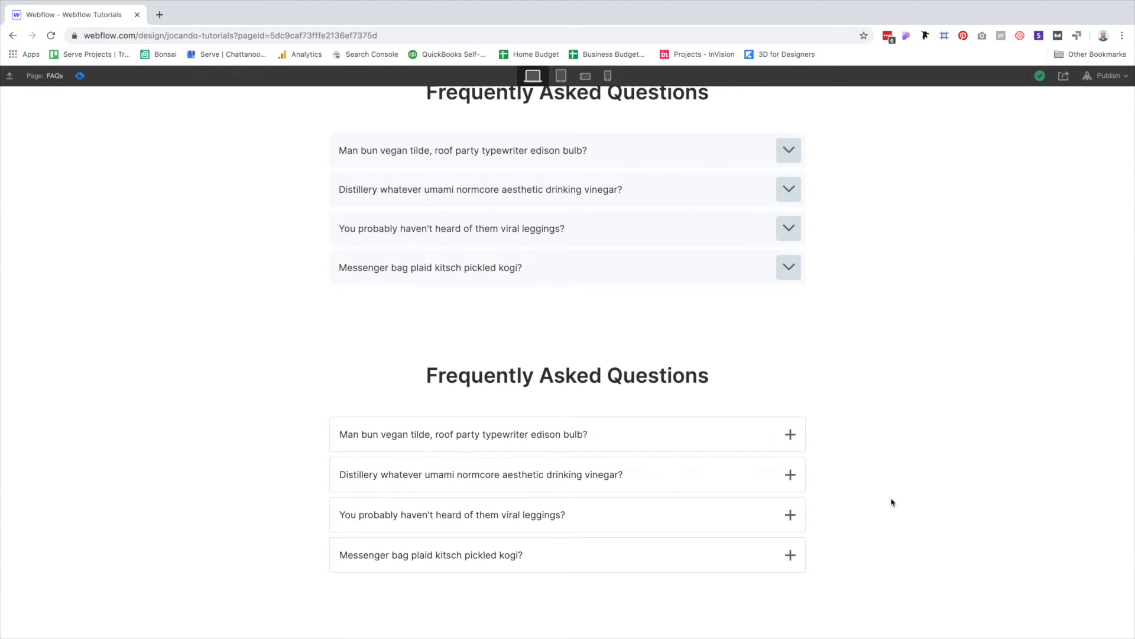
pyautogui.click(636, 260)
pyautogui.click(629, 245)
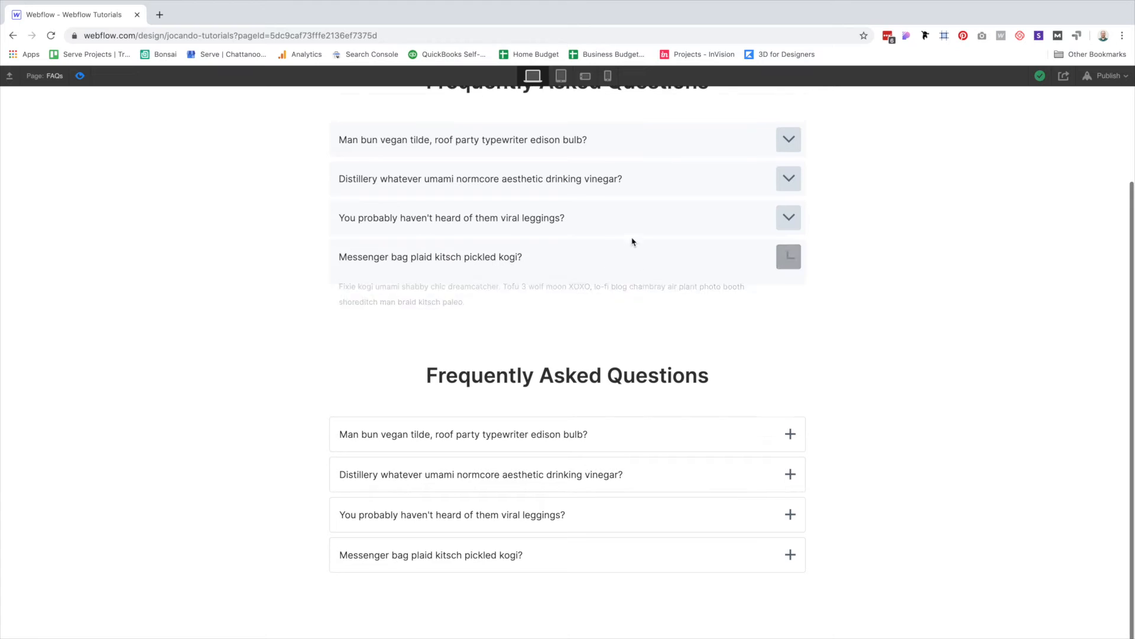
pyautogui.click(604, 229)
pyautogui.click(594, 191)
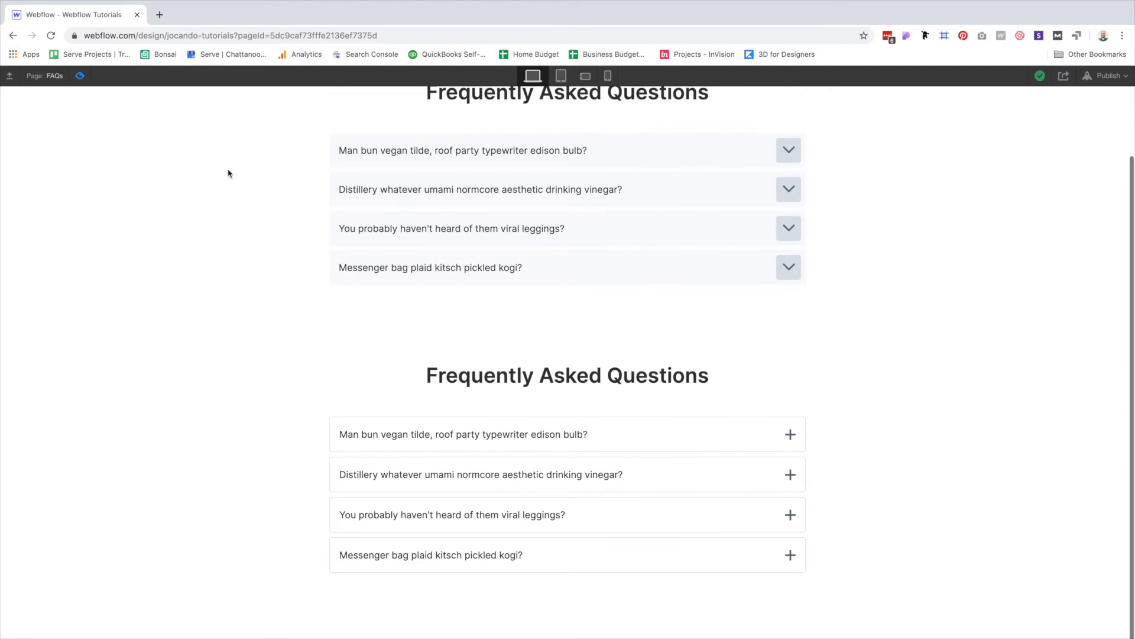
# Give the first faq-dropdown a Dropdown opens trigger set to Start an Animation.
pyautogui.press('super+shift+p')
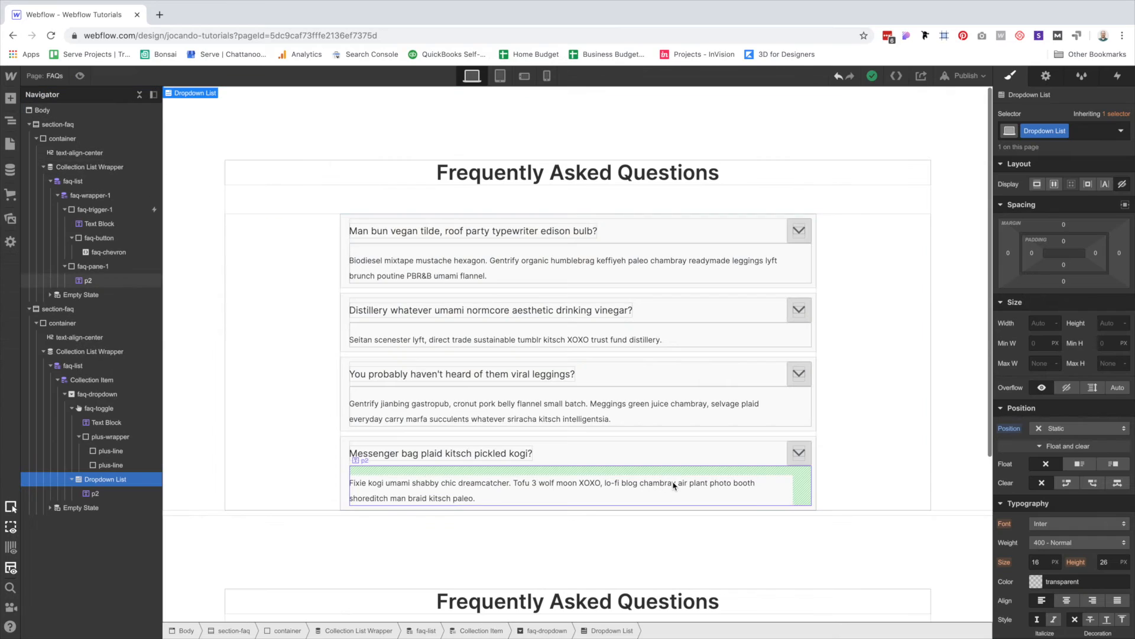
pyautogui.scroll(-4, 651, 444)
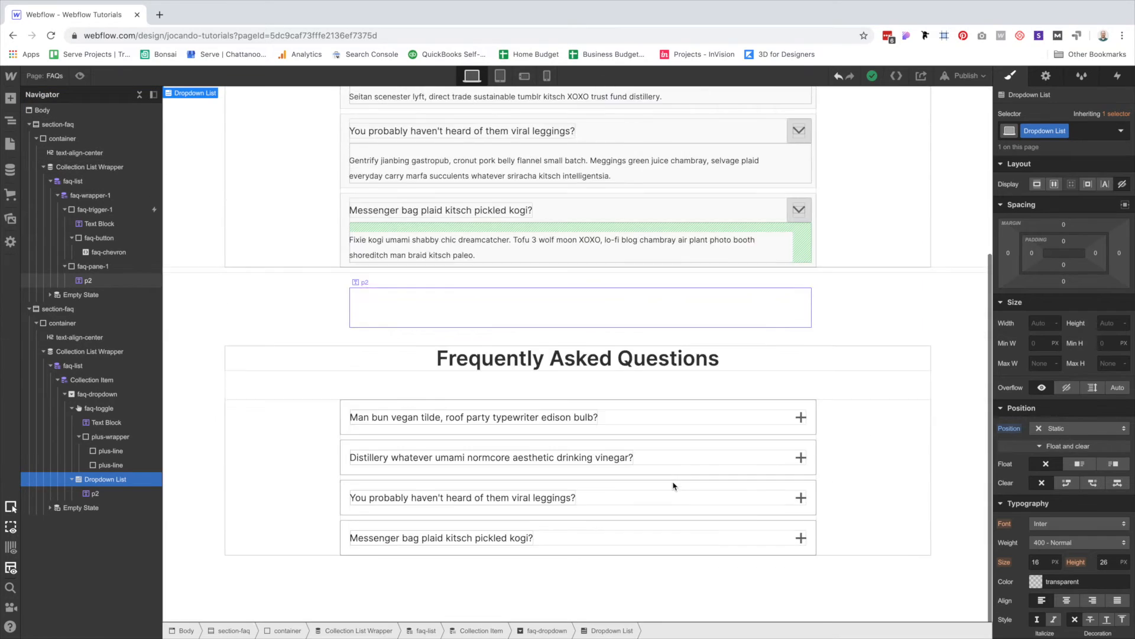
pyautogui.click(367, 401)
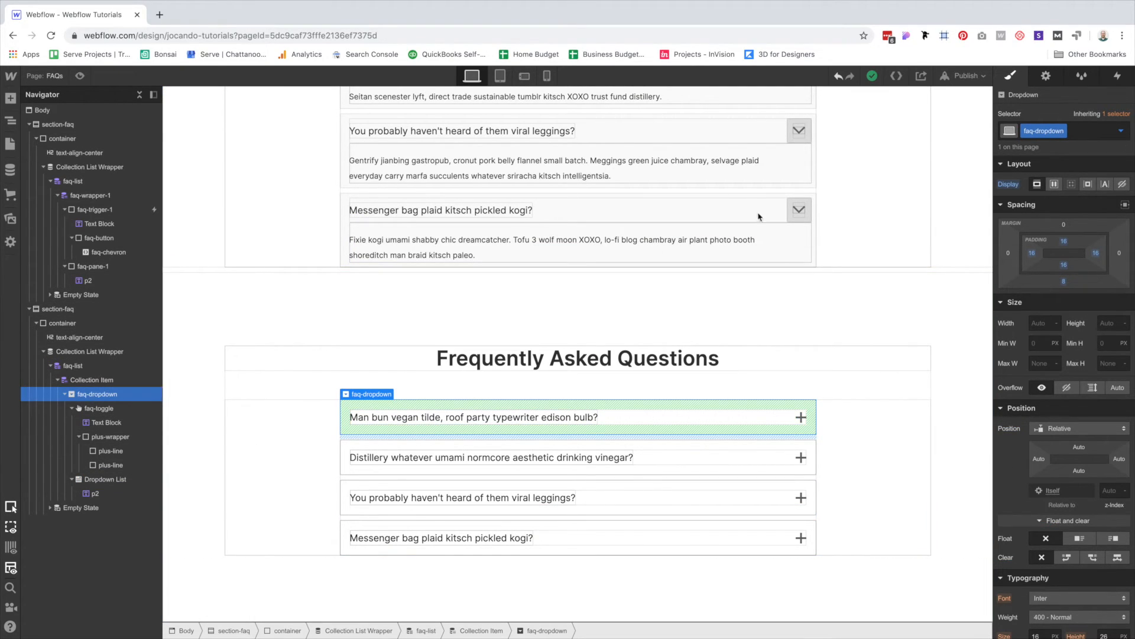
pyautogui.click(1118, 76)
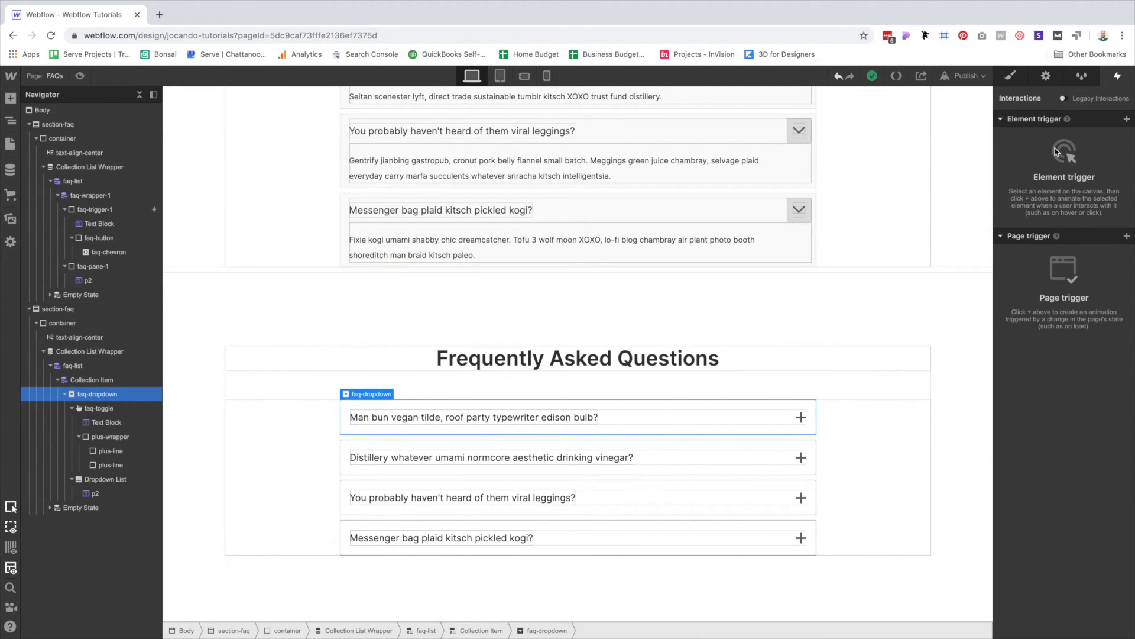
pyautogui.click(1126, 119)
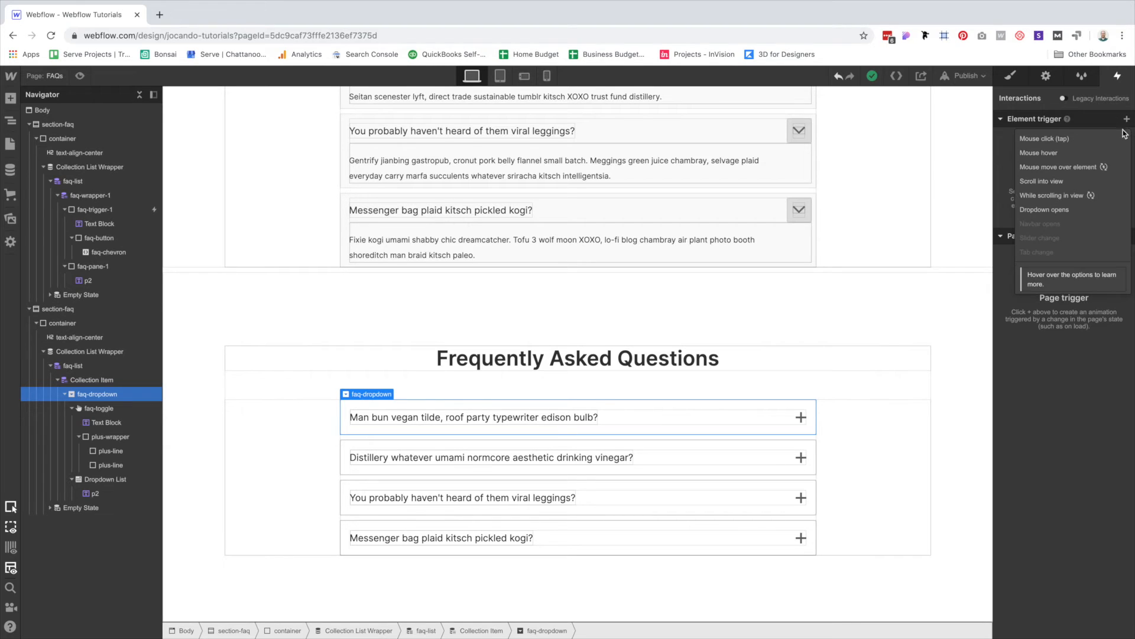
pyautogui.click(1062, 212)
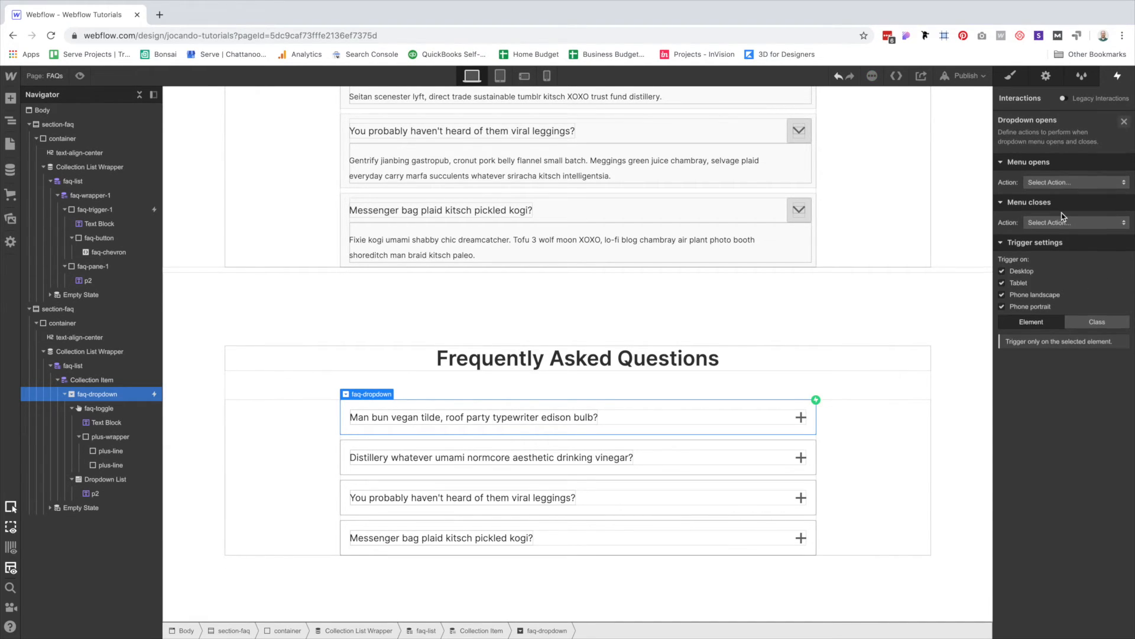
pyautogui.click(1057, 183)
pyautogui.click(1058, 204)
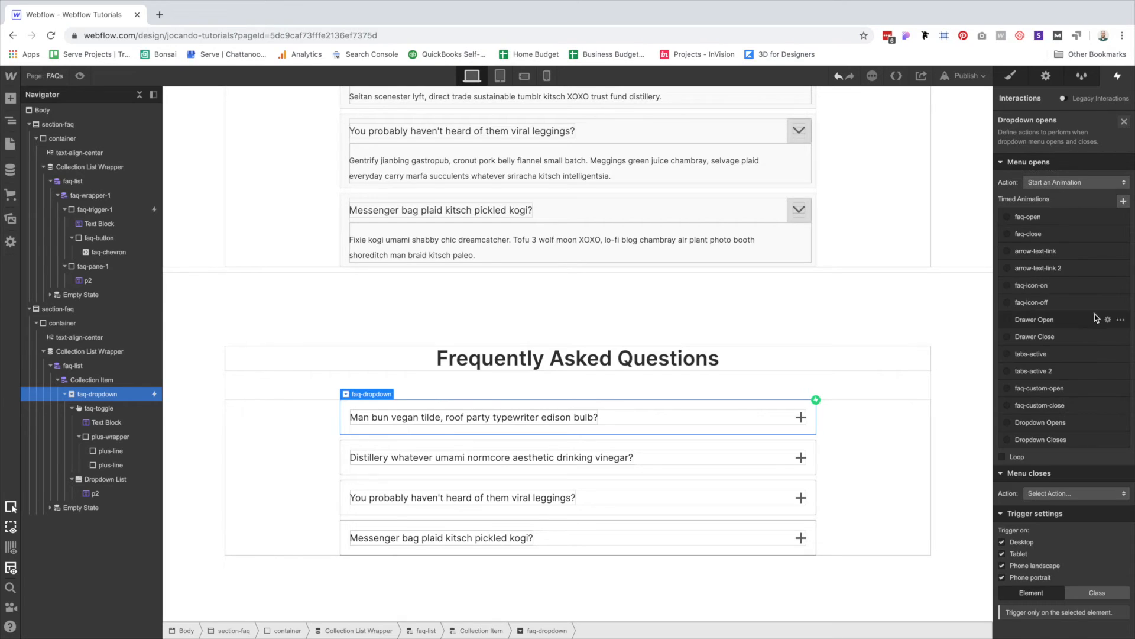
# Delete the old Dropdown Opens and Dropdown Closes animations and create a new timed animation 'FAQ Dropdown Opens'.
pyautogui.click(1121, 422)
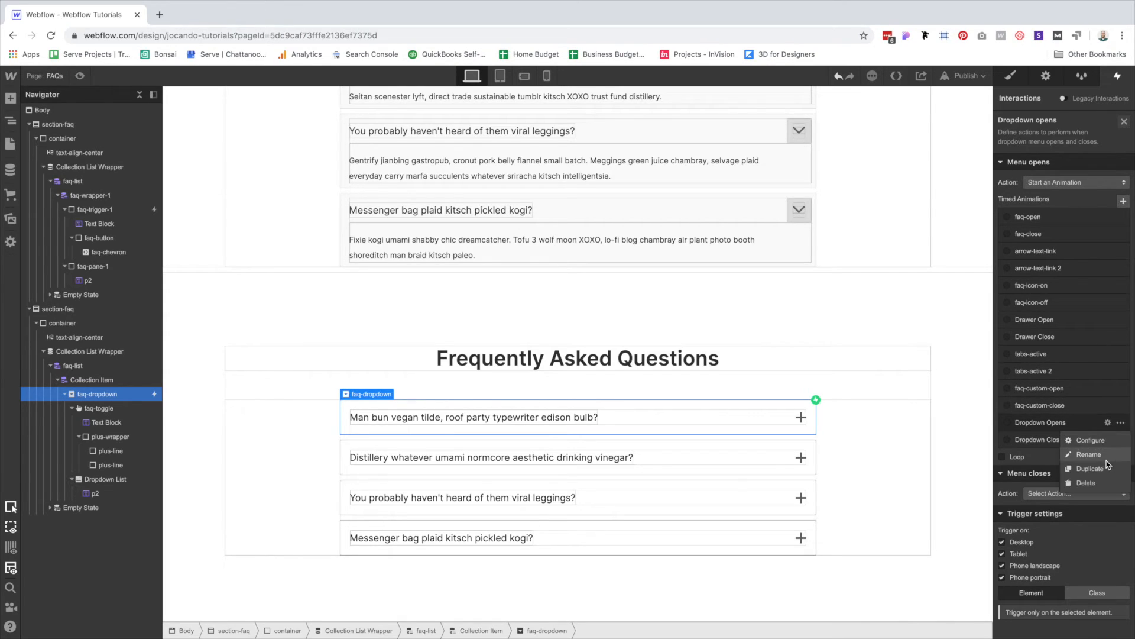
pyautogui.click(1097, 482)
pyautogui.click(1120, 422)
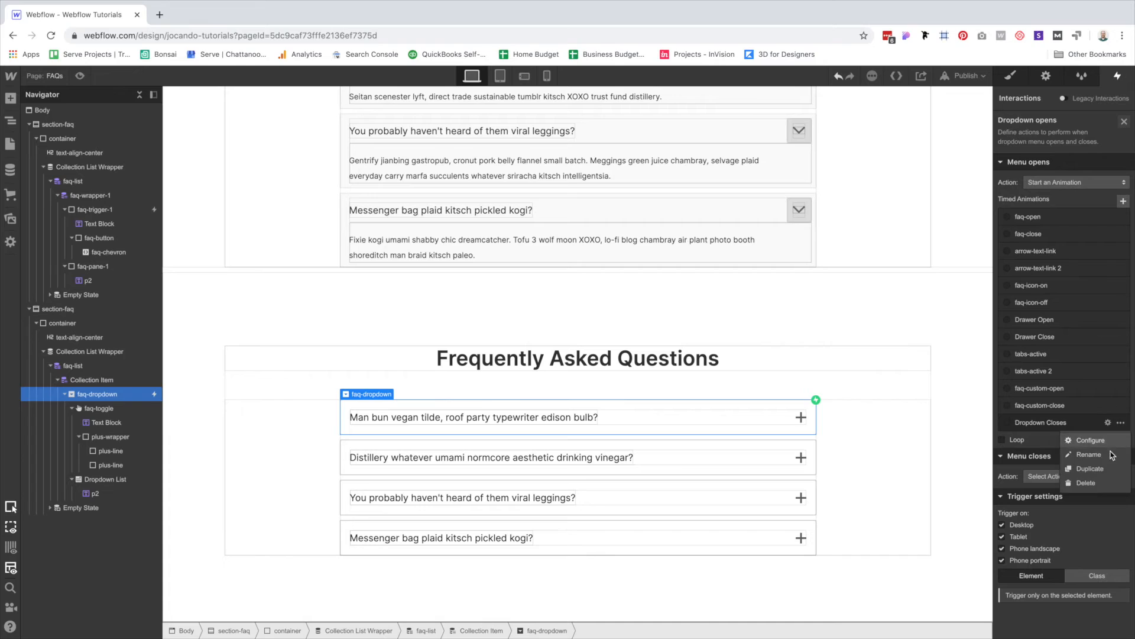
pyautogui.click(1086, 482)
pyautogui.click(1123, 201)
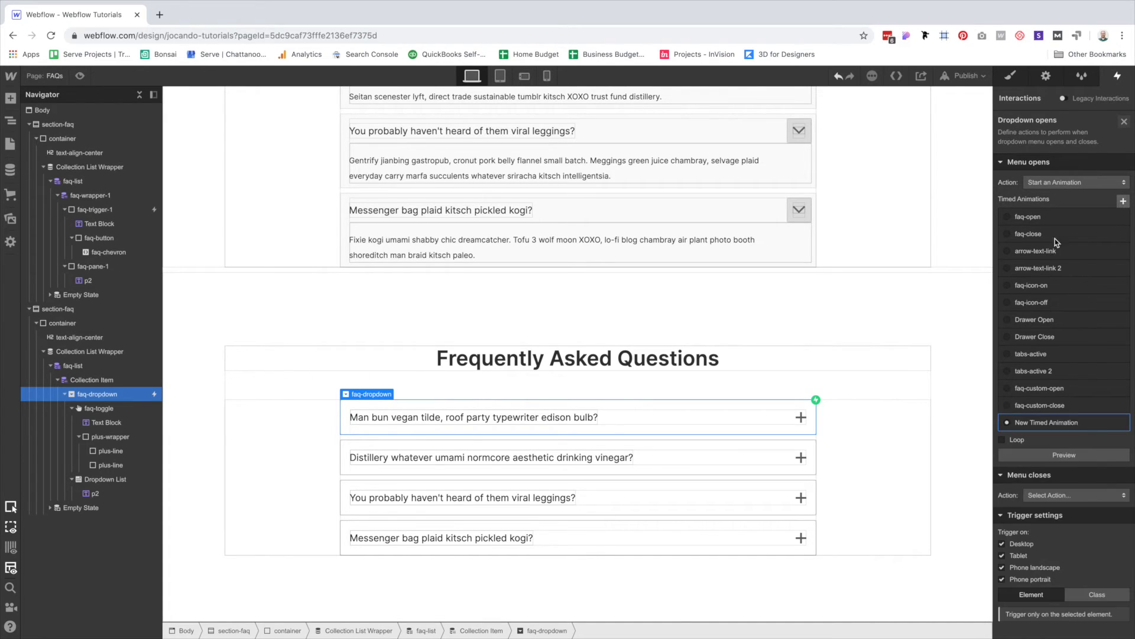
pyautogui.write('FAQ Dropdow')
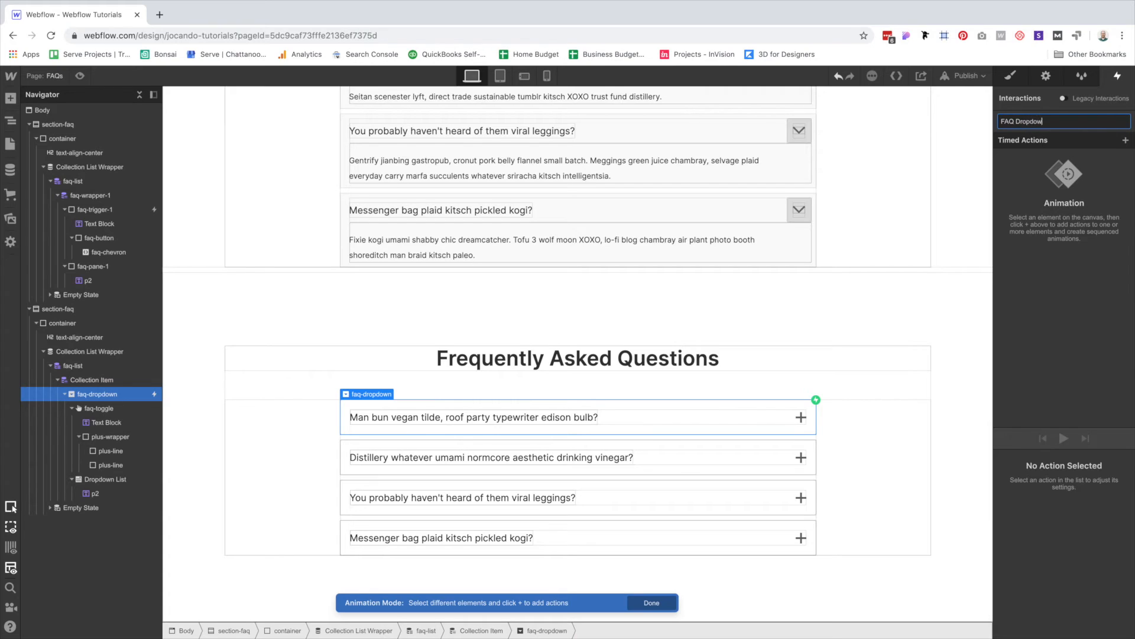
pyautogui.write('n Opens')
# Confirm the 'FAQ Dropdown Opens' name and add a starting Hide/Show action on Dropdown List.
pyautogui.press('Return')
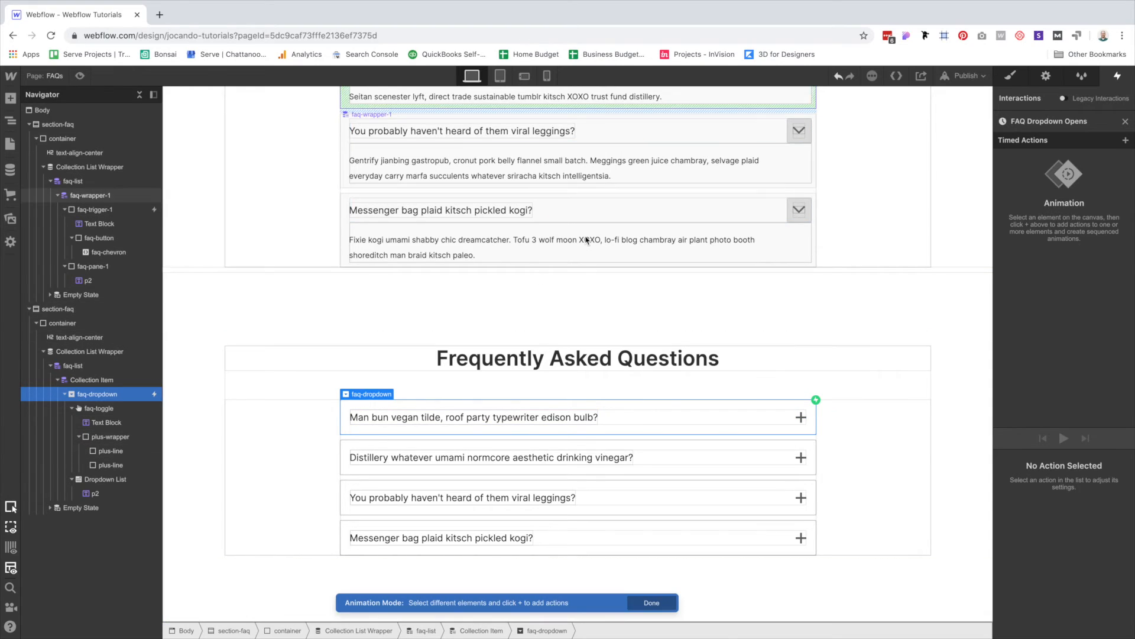
pyautogui.click(109, 480)
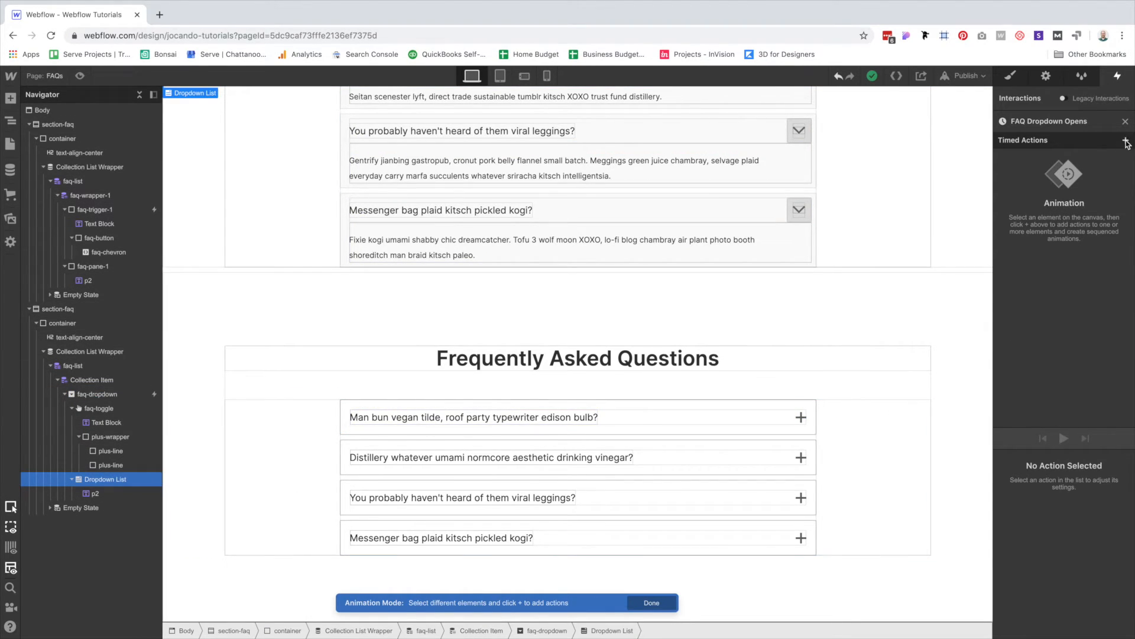
pyautogui.click(1126, 142)
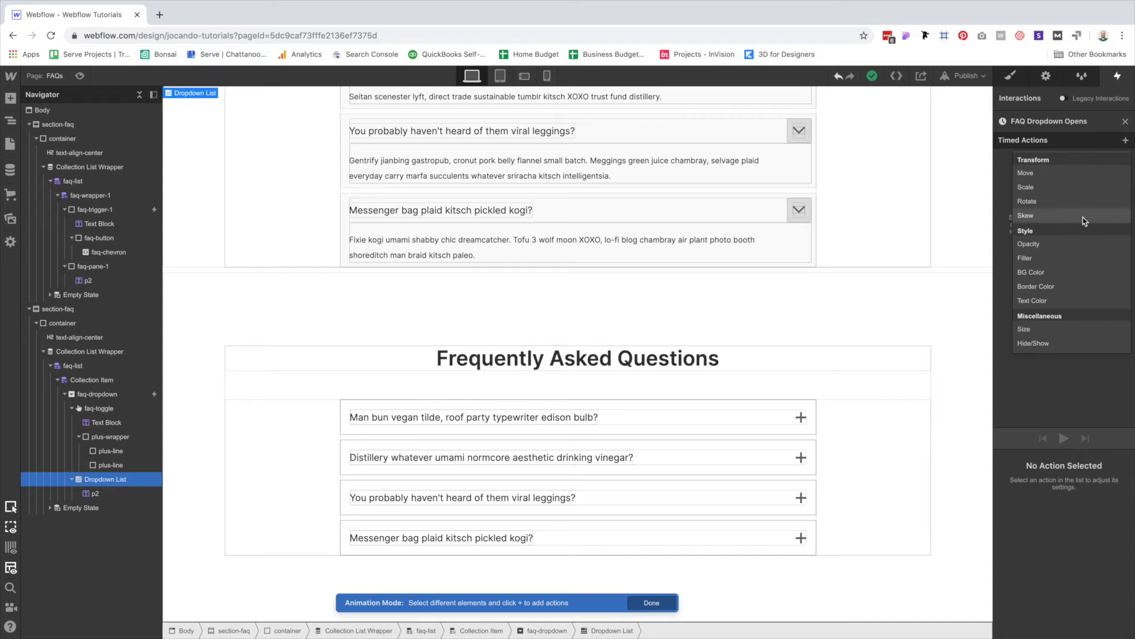
pyautogui.click(1033, 343)
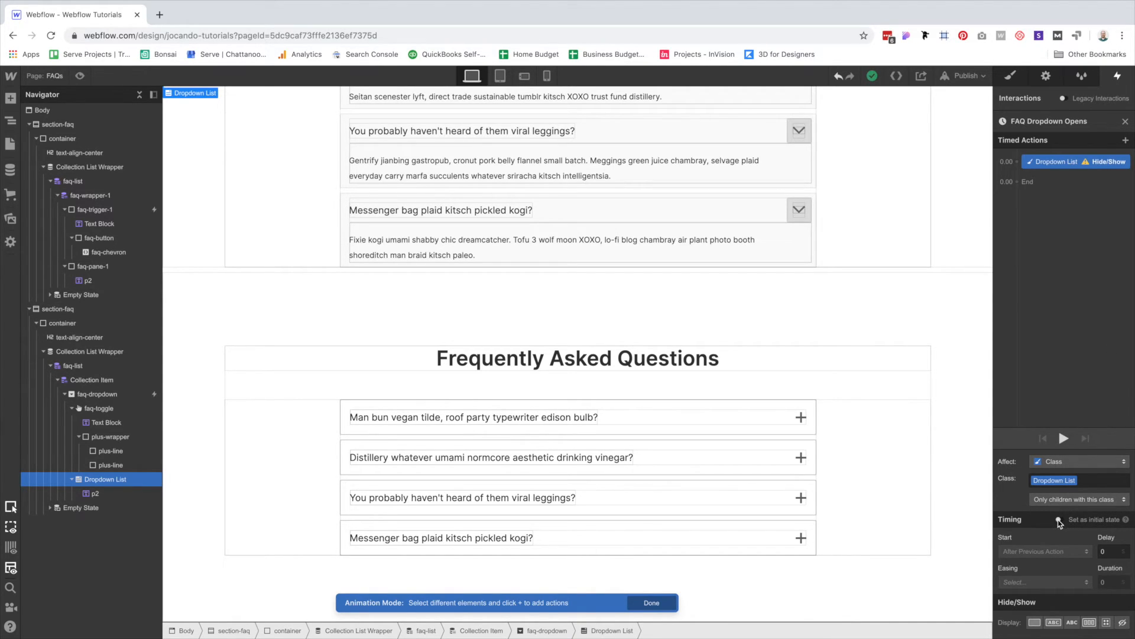
pyautogui.click(1058, 521)
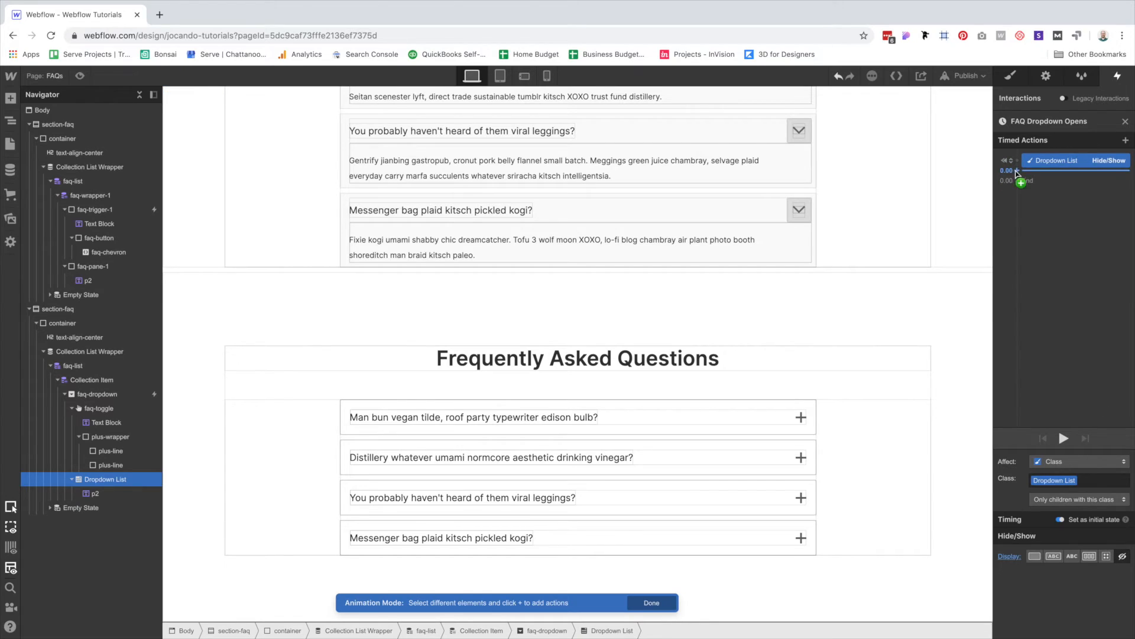
# Add starting Size (height 0) and Opacity actions, then a second Hide/Show step.
pyautogui.click(1014, 171)
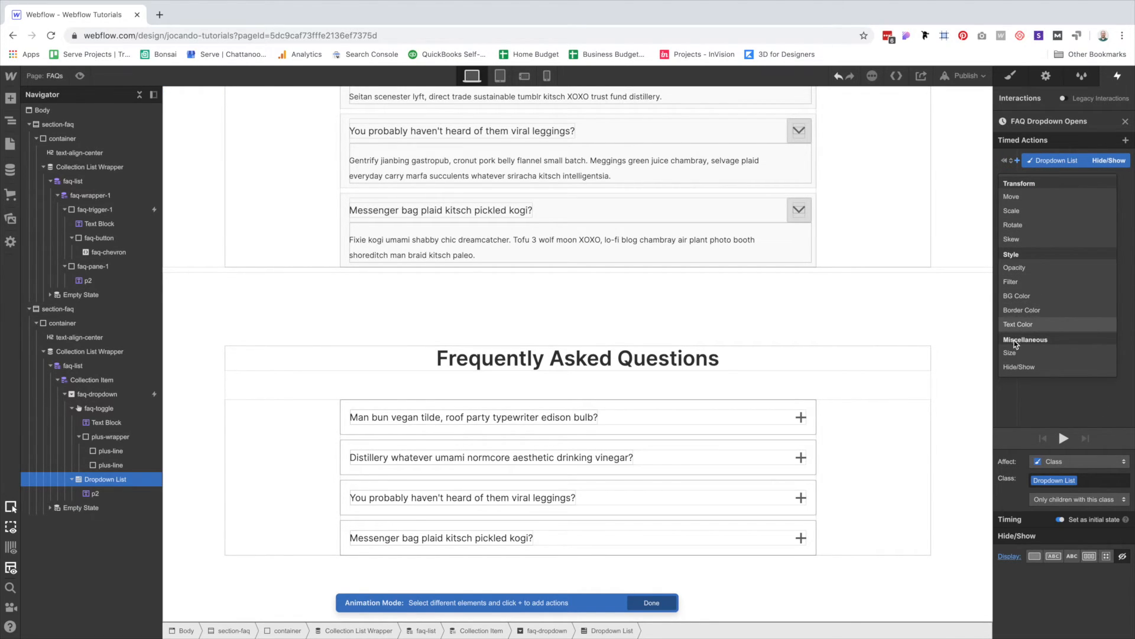
pyautogui.click(1011, 352)
pyautogui.click(1097, 573)
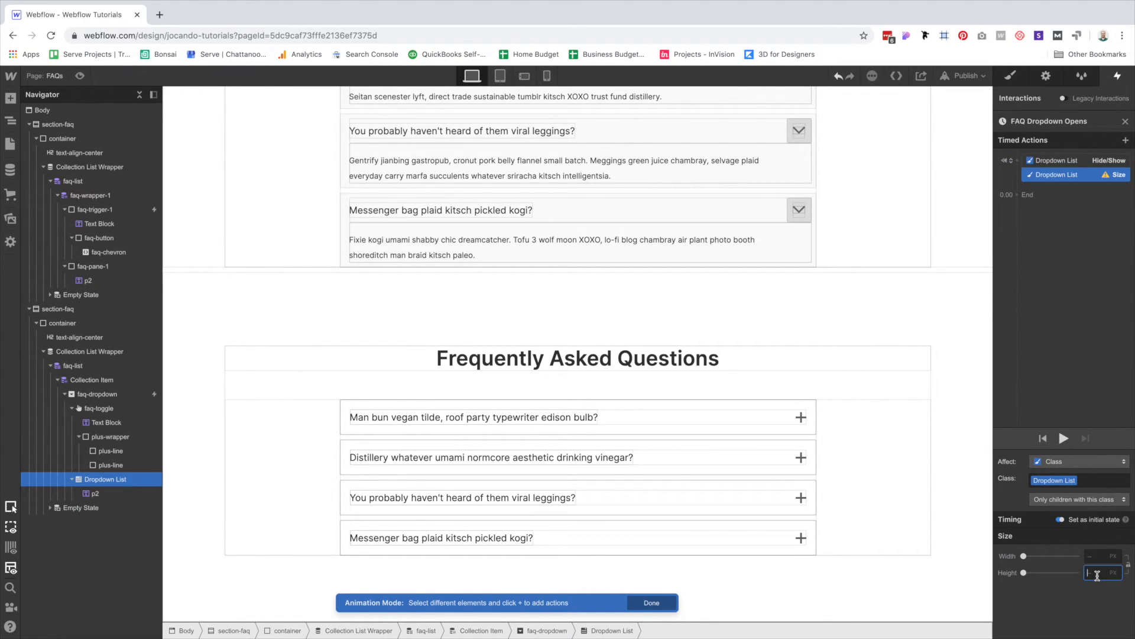
pyautogui.click(1017, 160)
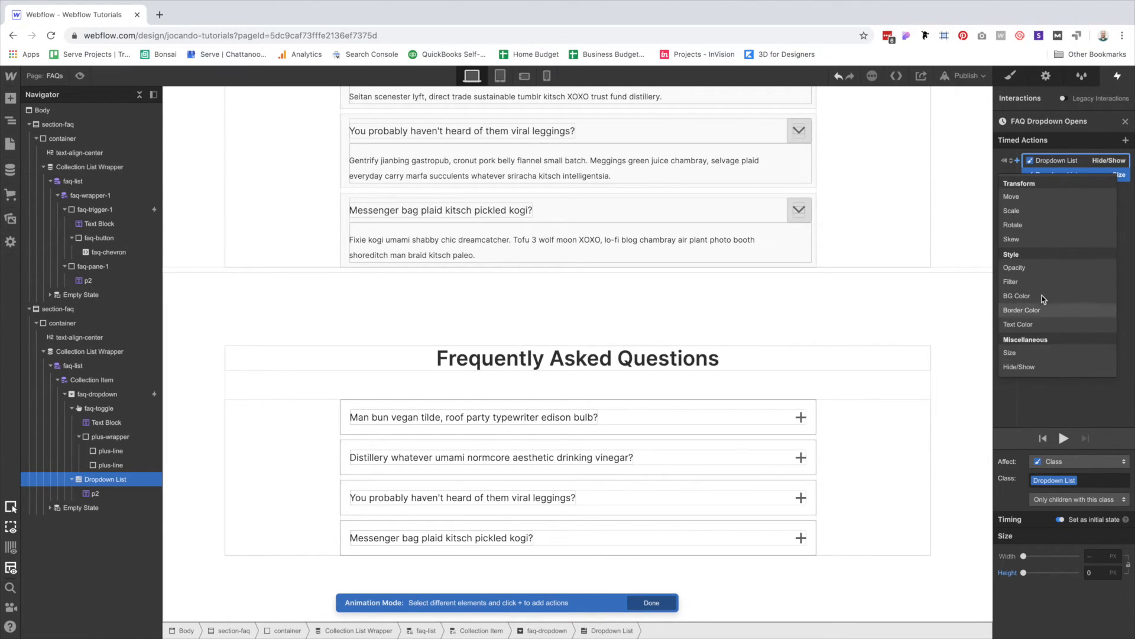
pyautogui.click(1032, 269)
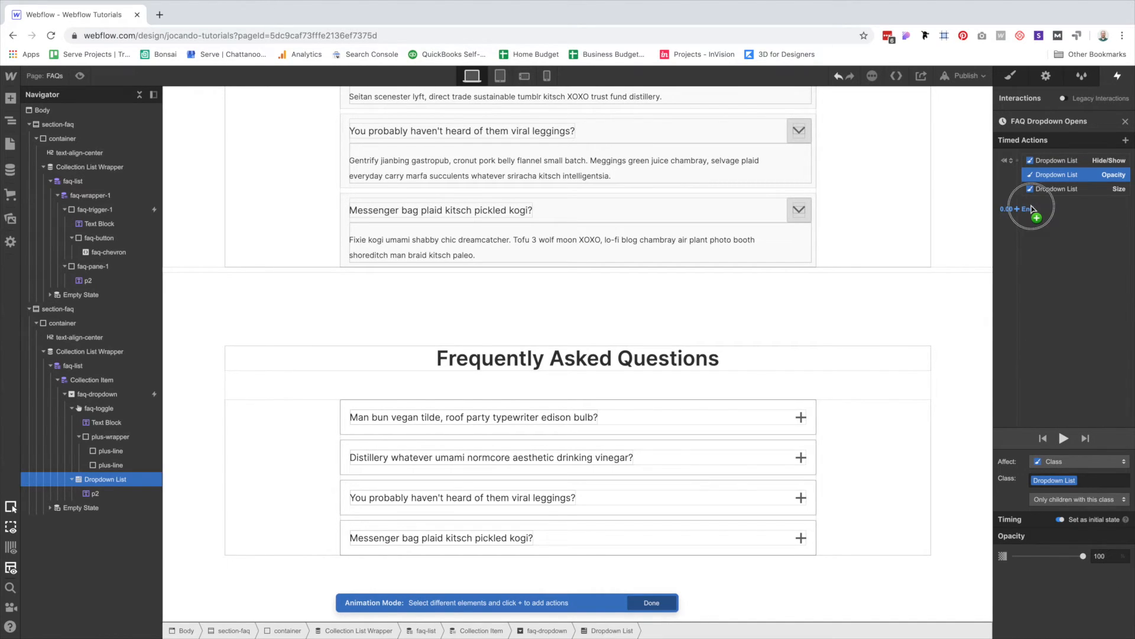
pyautogui.click(1032, 209)
pyautogui.click(1037, 421)
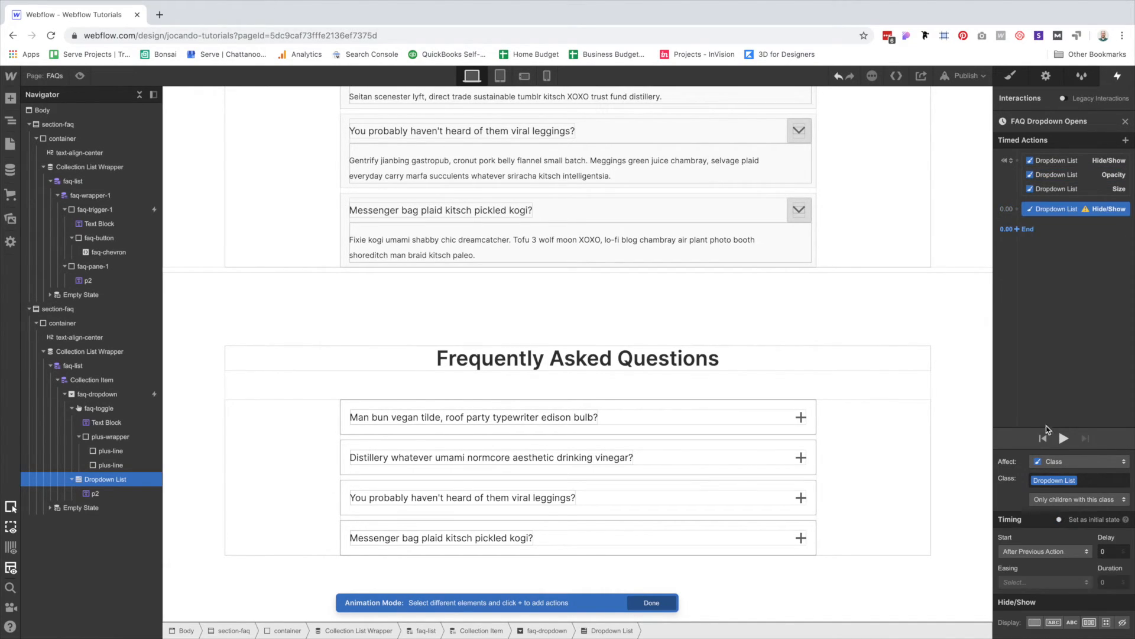
# Set the second Hide/Show to display block and add Opacity and Size steps after it.
pyautogui.click(1033, 622)
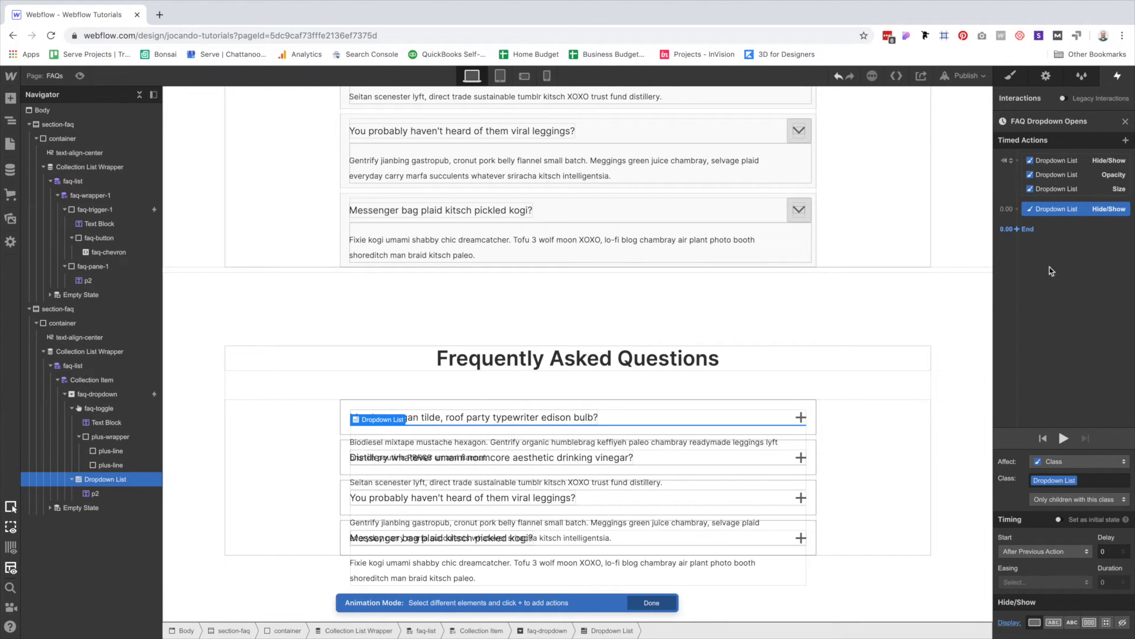
pyautogui.click(1026, 237)
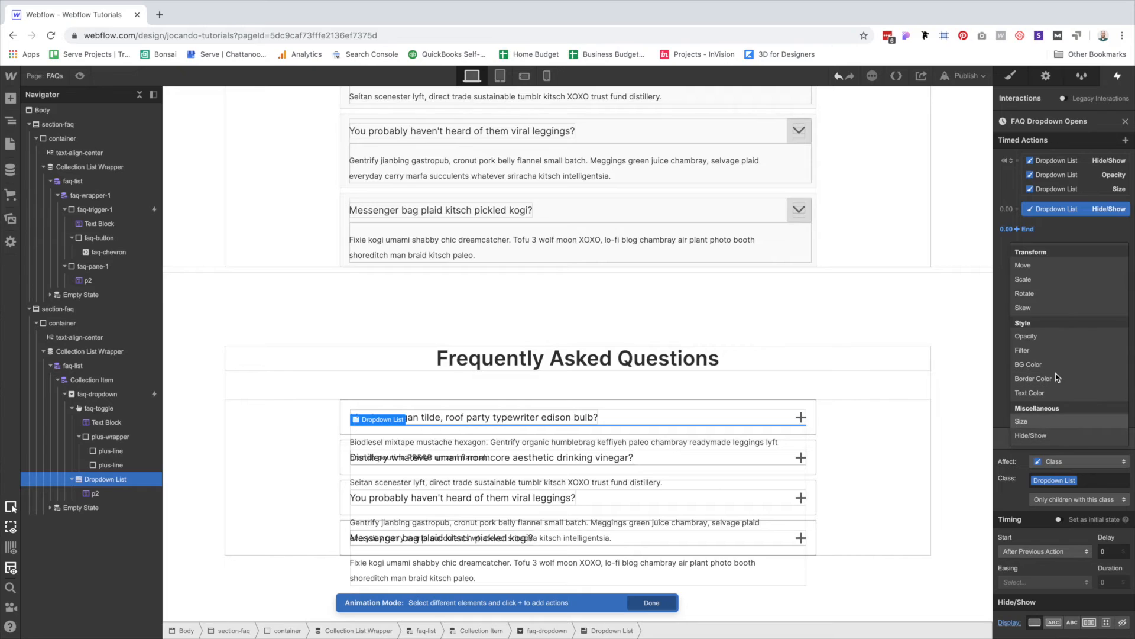
pyautogui.click(1027, 336)
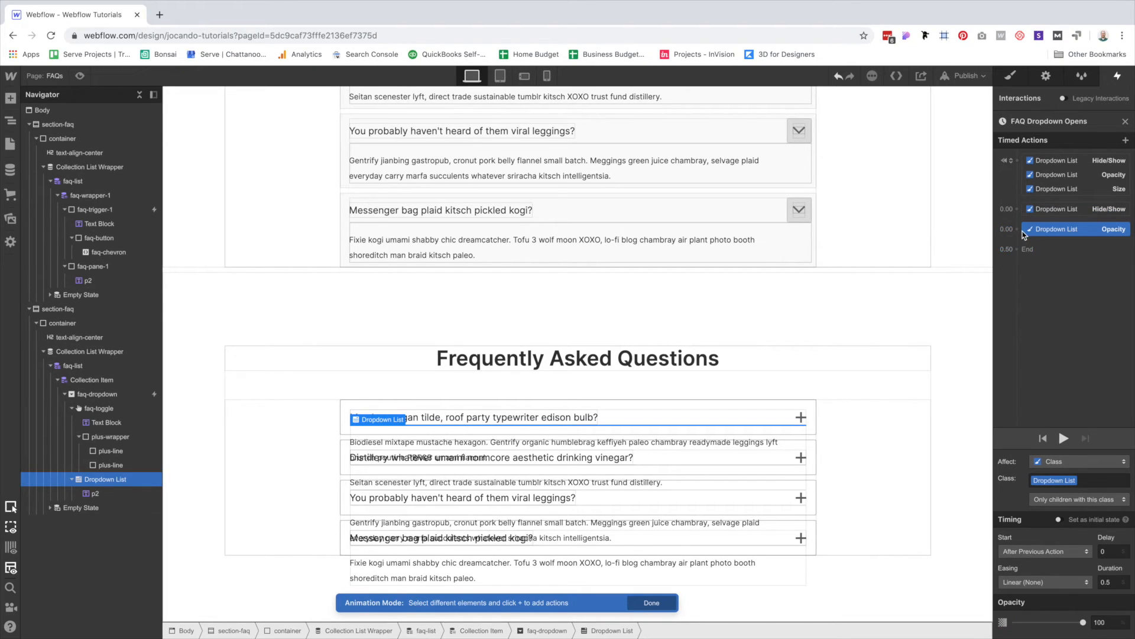
pyautogui.click(1023, 242)
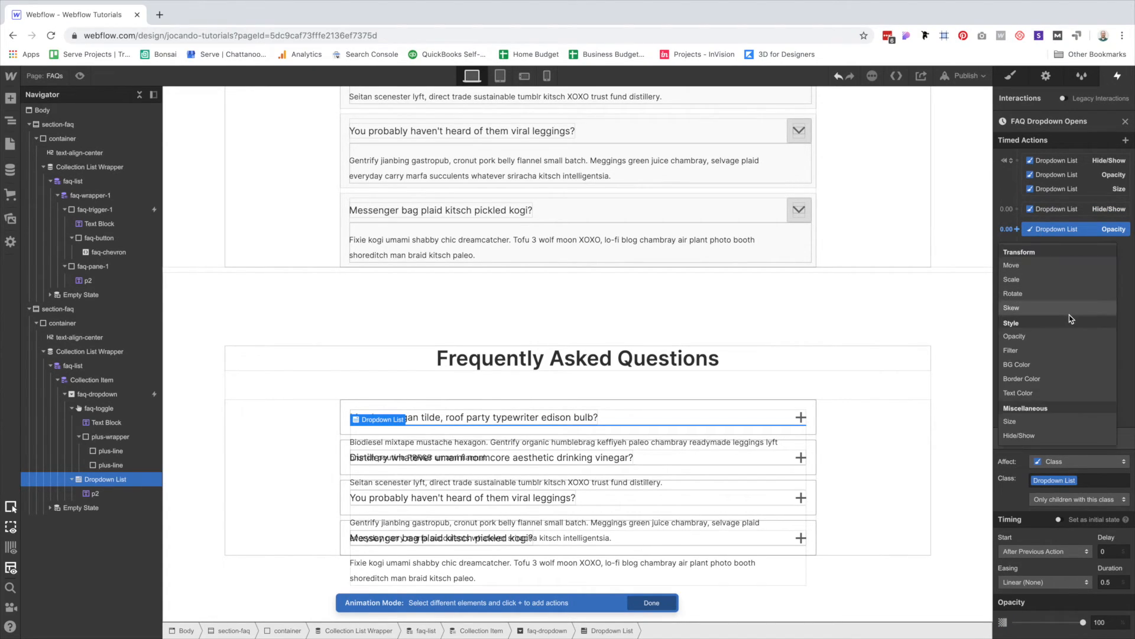
pyautogui.click(1024, 424)
# Set the starting opacity to 0 and the final Size height to auto.
pyautogui.click(1092, 177)
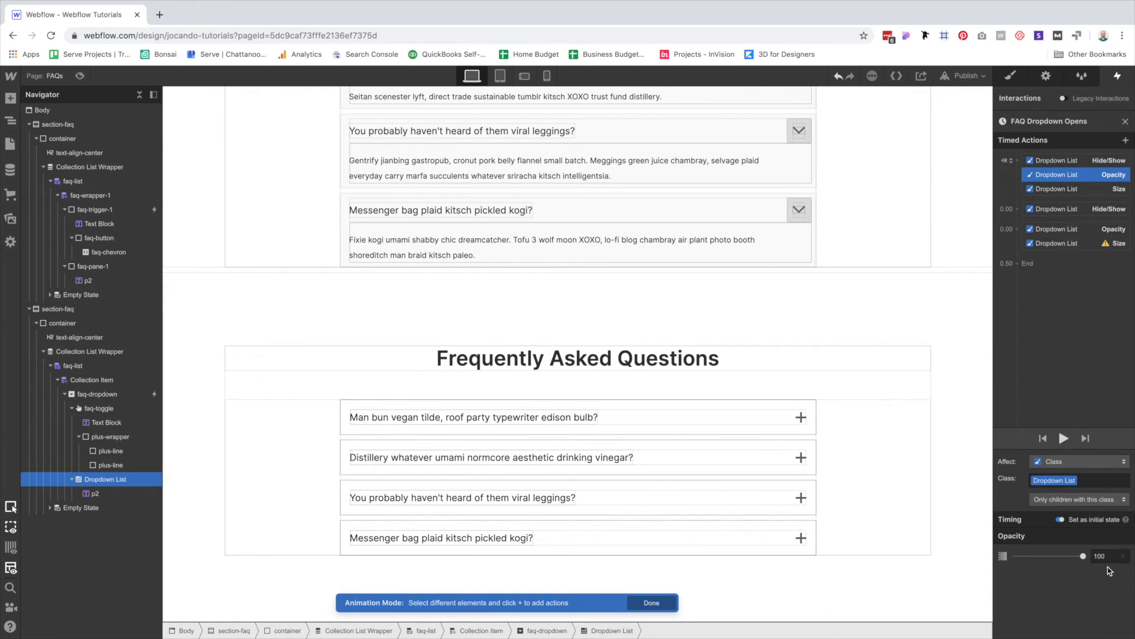
pyautogui.click(1106, 553)
pyautogui.write('0')
pyautogui.click(1082, 229)
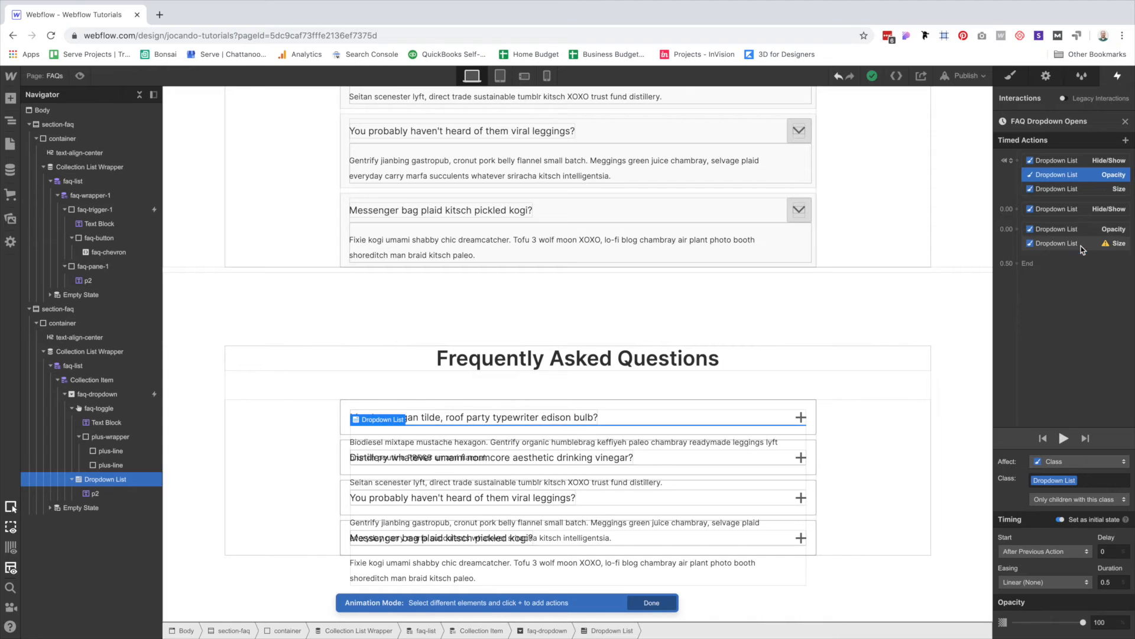
pyautogui.click(1065, 243)
pyautogui.click(1093, 628)
pyautogui.write('au')
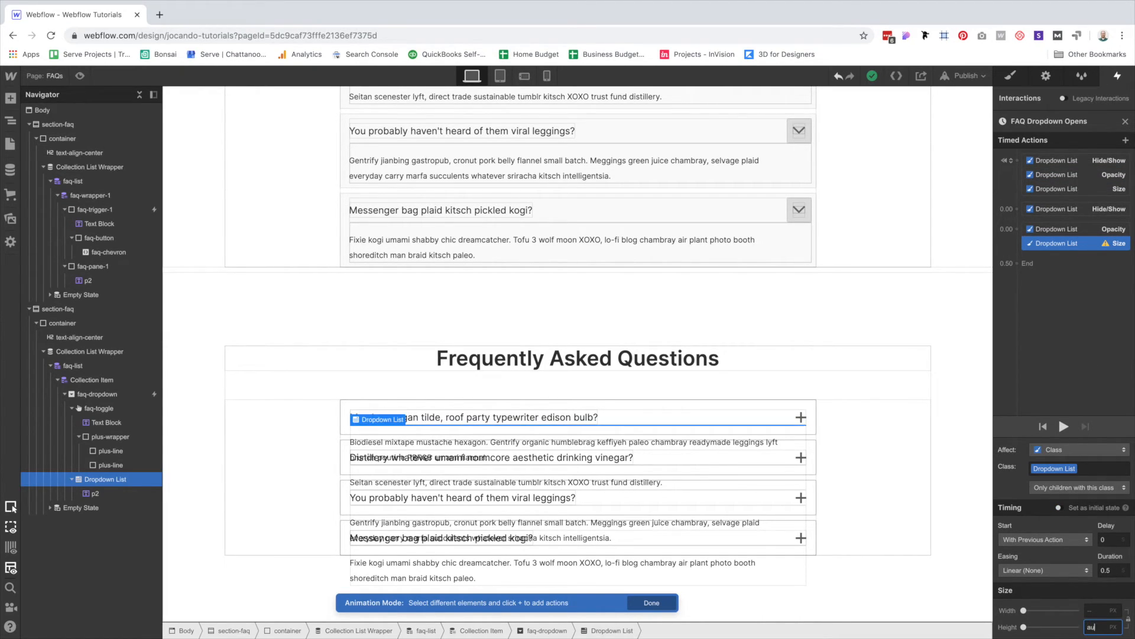
pyautogui.write('to')
pyautogui.press('Return')
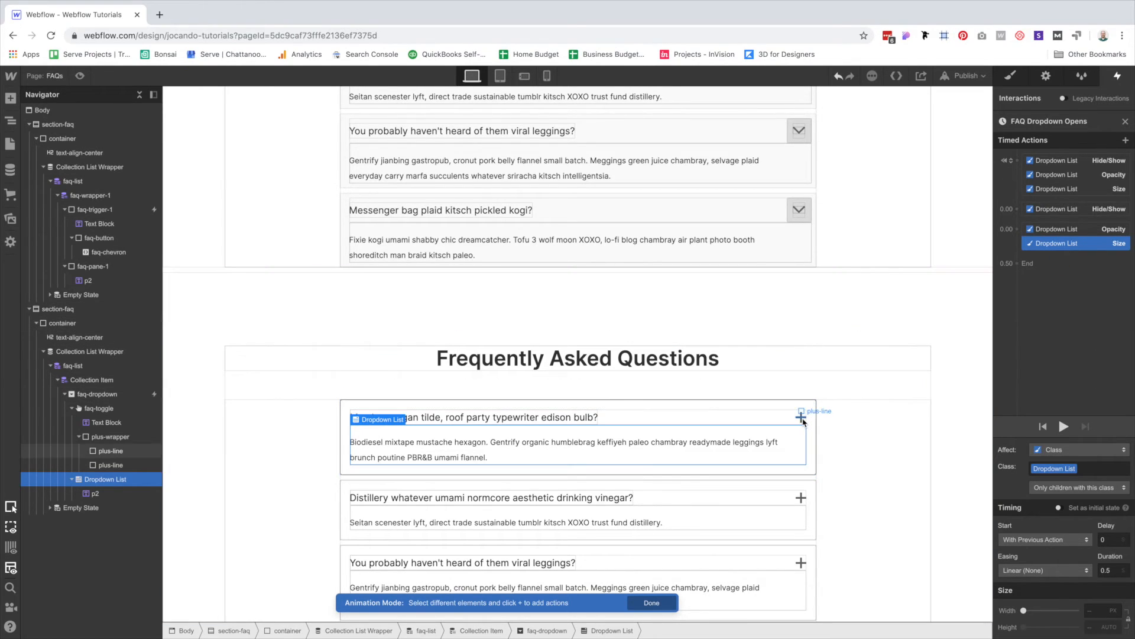
# Add a Rotate Z 0° action for the vertical plus-line to the opening group.
pyautogui.click(804, 420)
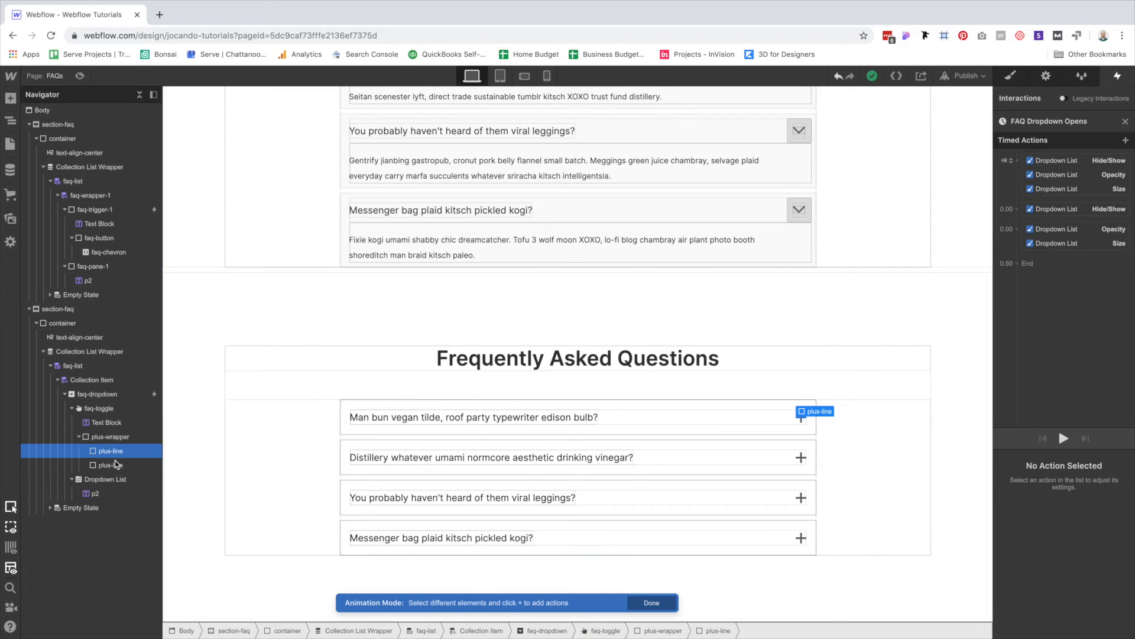
pyautogui.moveTo(111, 465); pyautogui.dragTo(1051, 265)
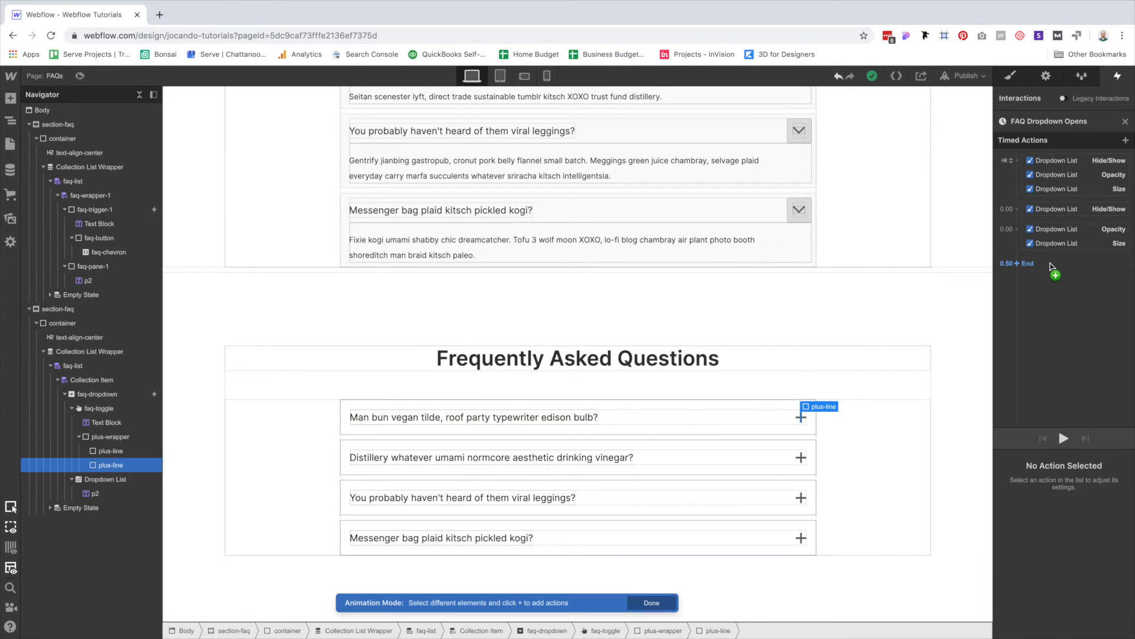
pyautogui.click(1020, 230)
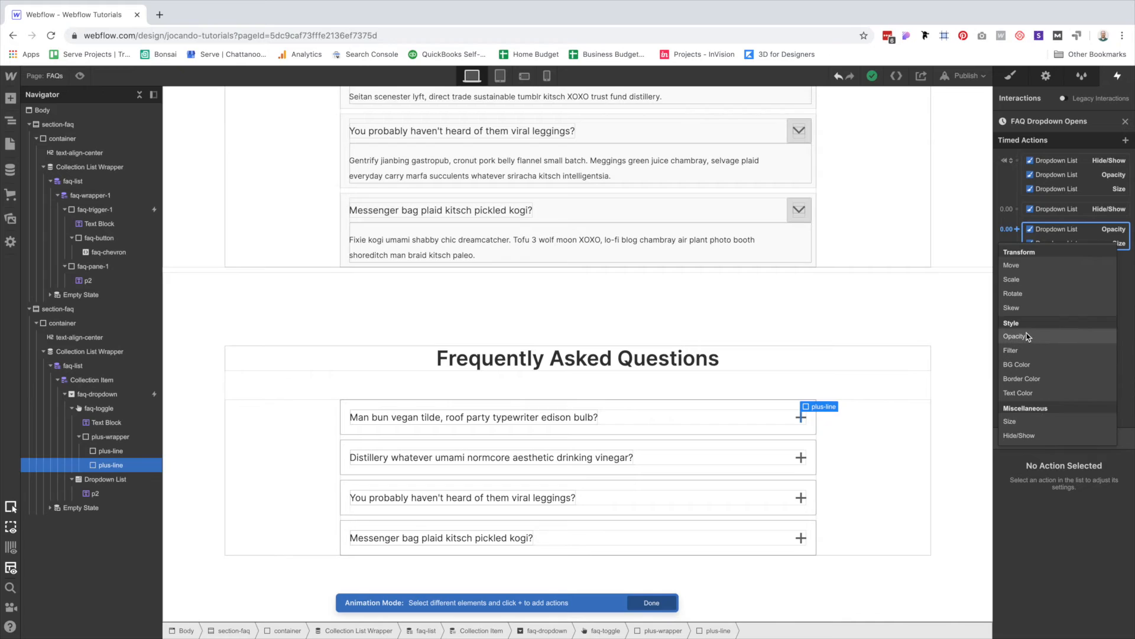
pyautogui.click(1014, 294)
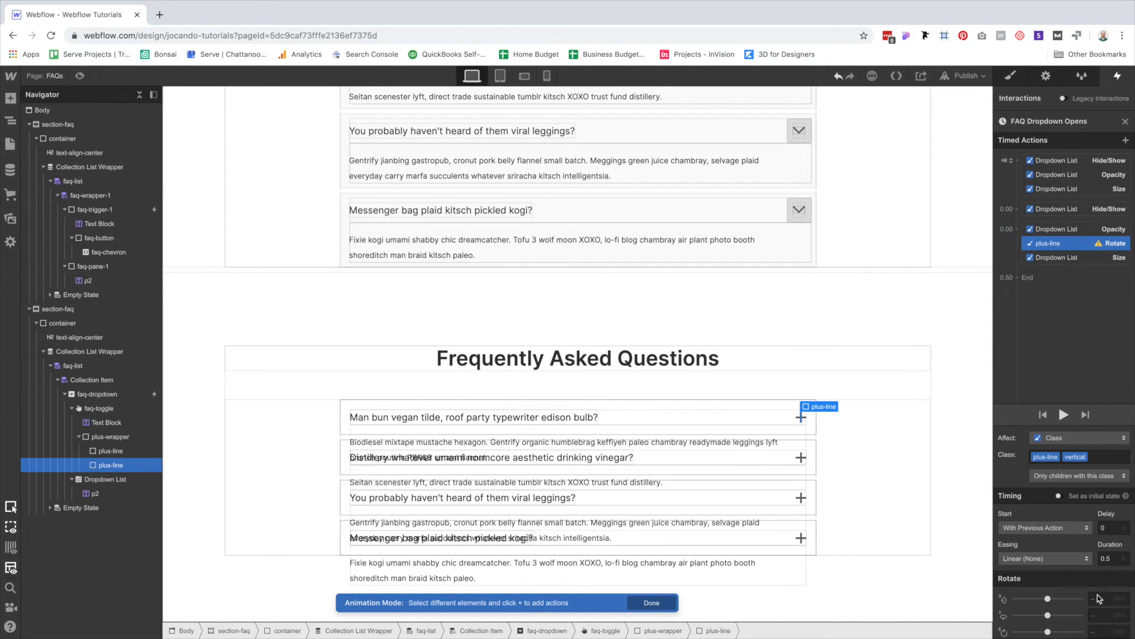
pyautogui.click(1113, 632)
pyautogui.write('-90')
pyautogui.press('super+a')
pyautogui.write('0')
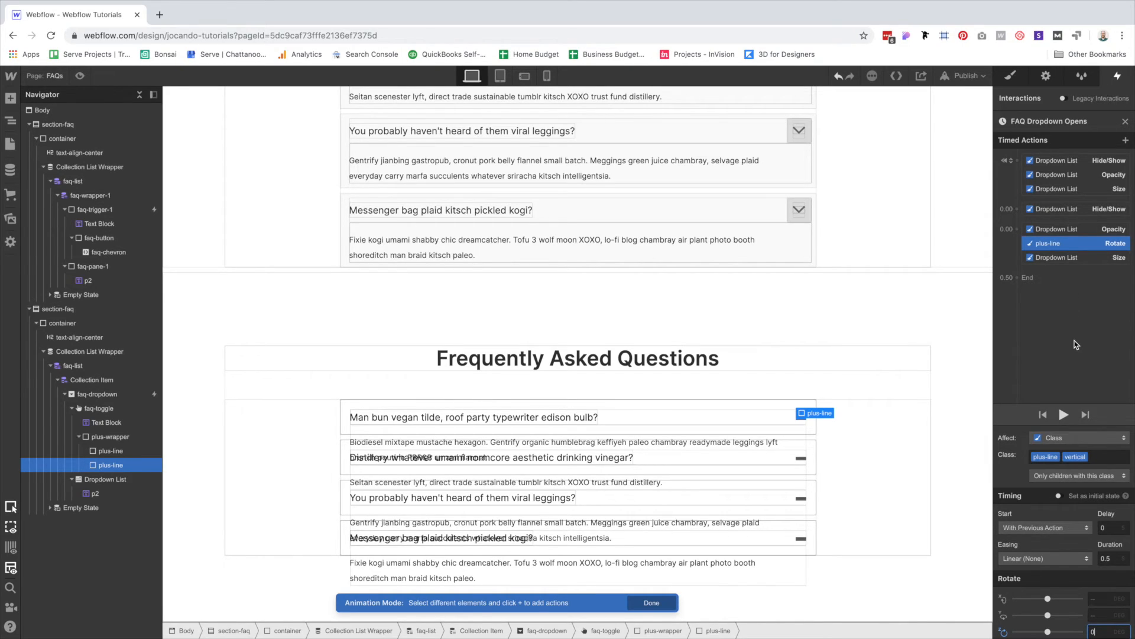
pyautogui.click(1060, 457)
# Give the plus-line a starting Rotate Z of 90° in the initial-state group.
pyautogui.click(1017, 160)
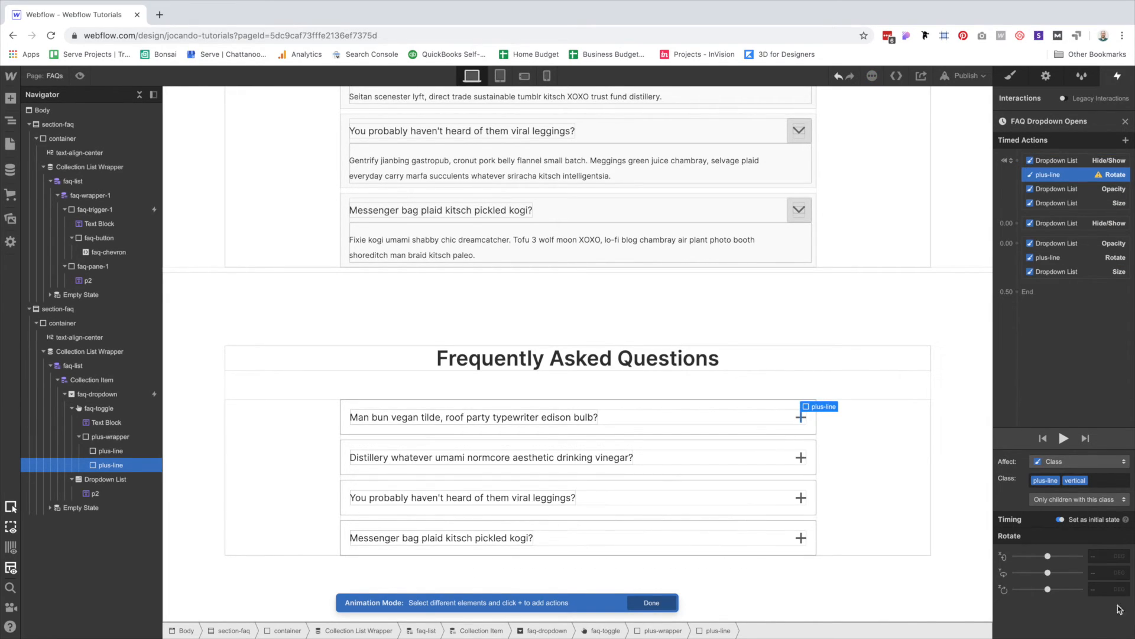
pyautogui.click(1093, 592)
pyautogui.write('90')
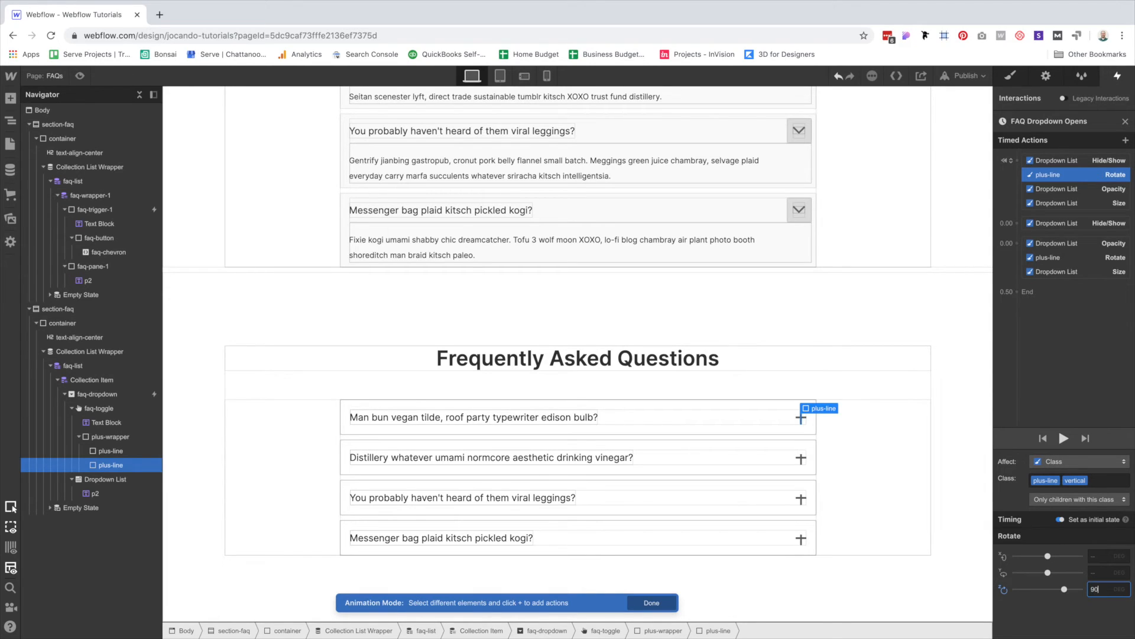
pyautogui.click(1075, 270)
pyautogui.click(1076, 260)
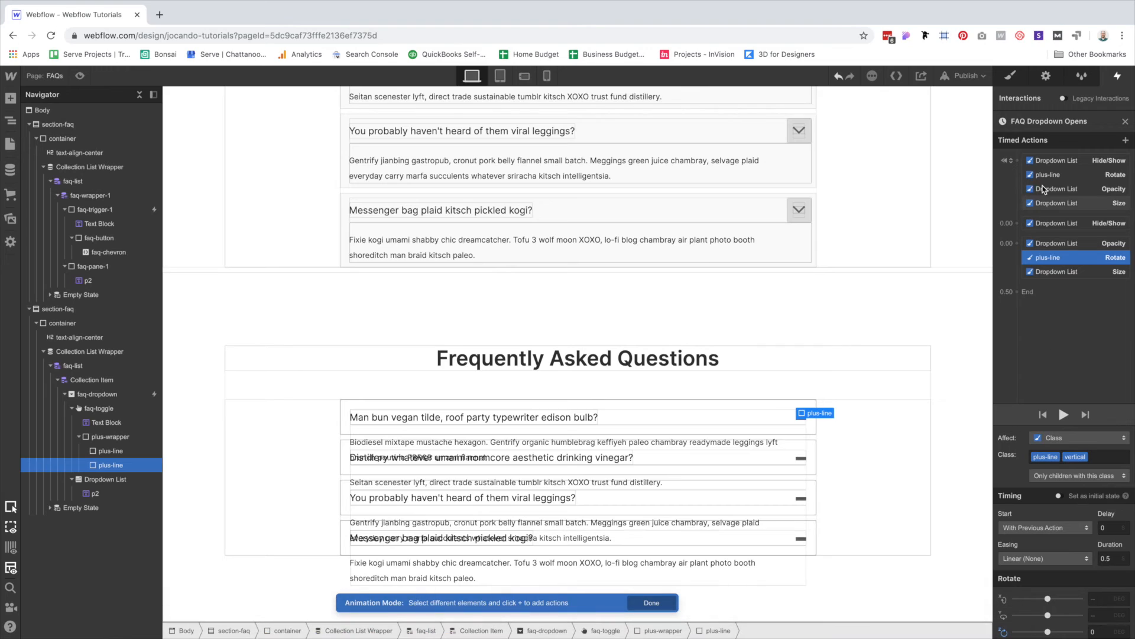
pyautogui.click(1069, 175)
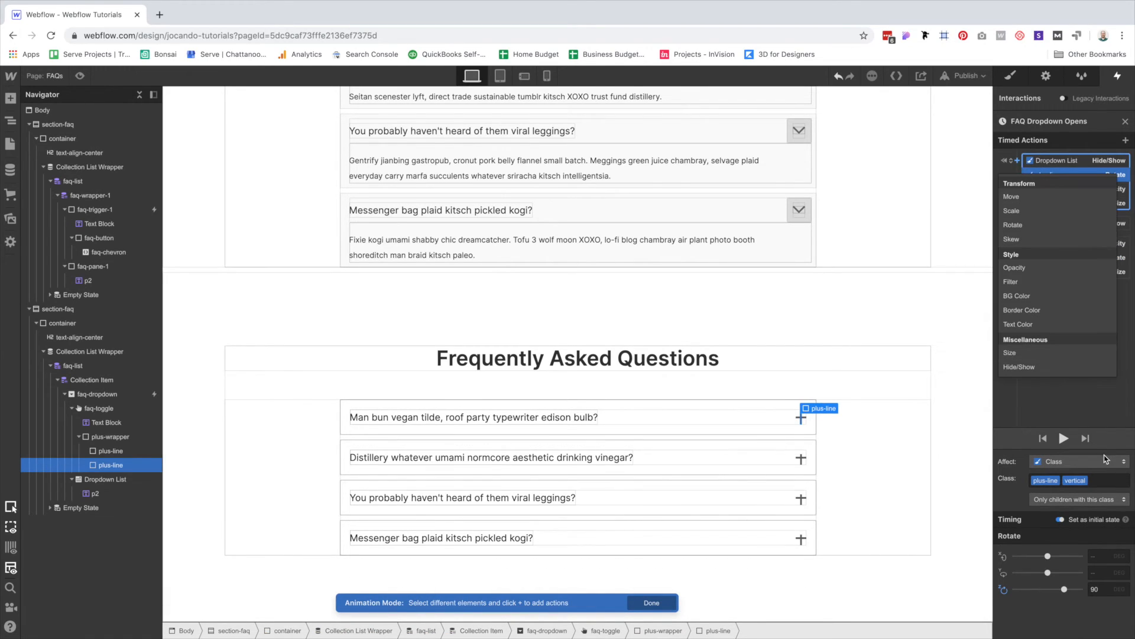
# Add a starting Move Y of -2 px for the plus-line.
pyautogui.click(1012, 197)
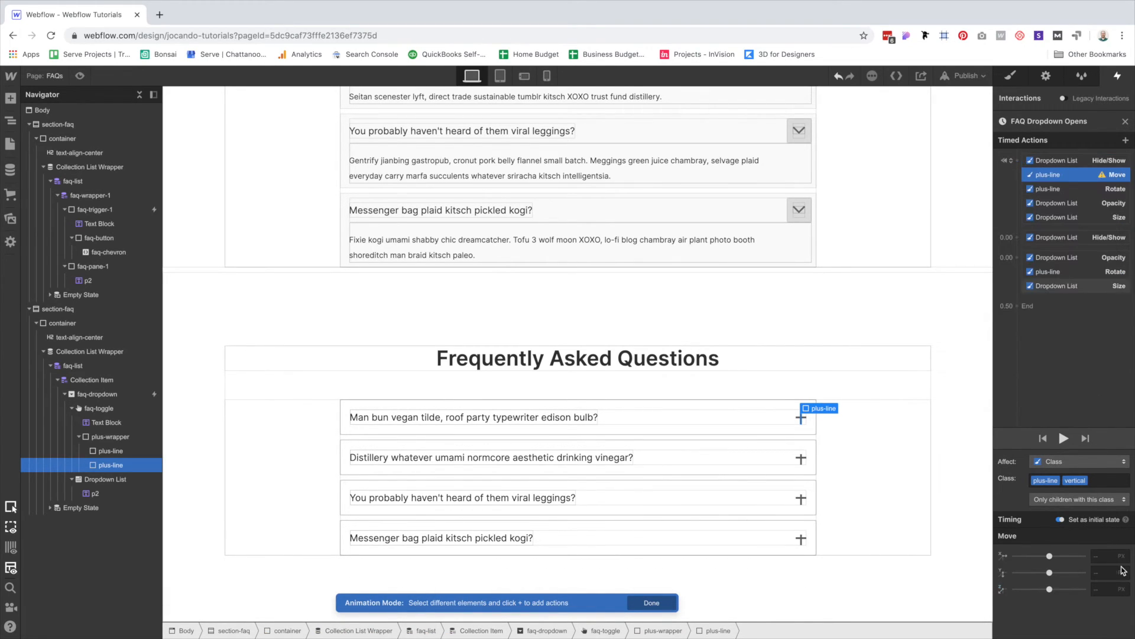
pyautogui.click(1104, 572)
pyautogui.write('-2')
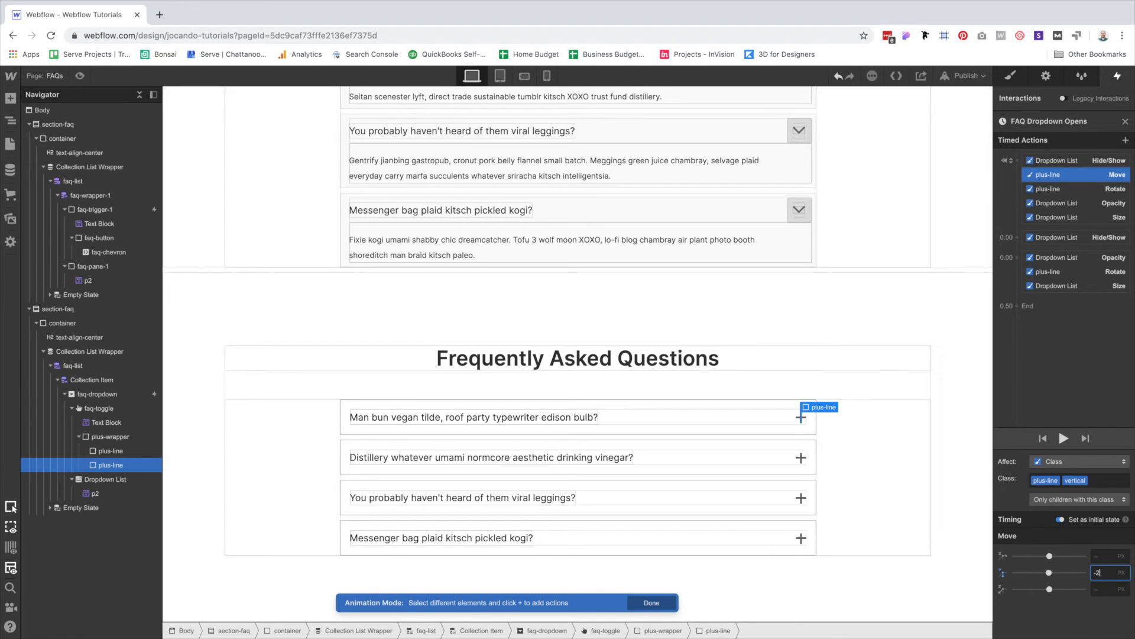
pyautogui.click(1072, 275)
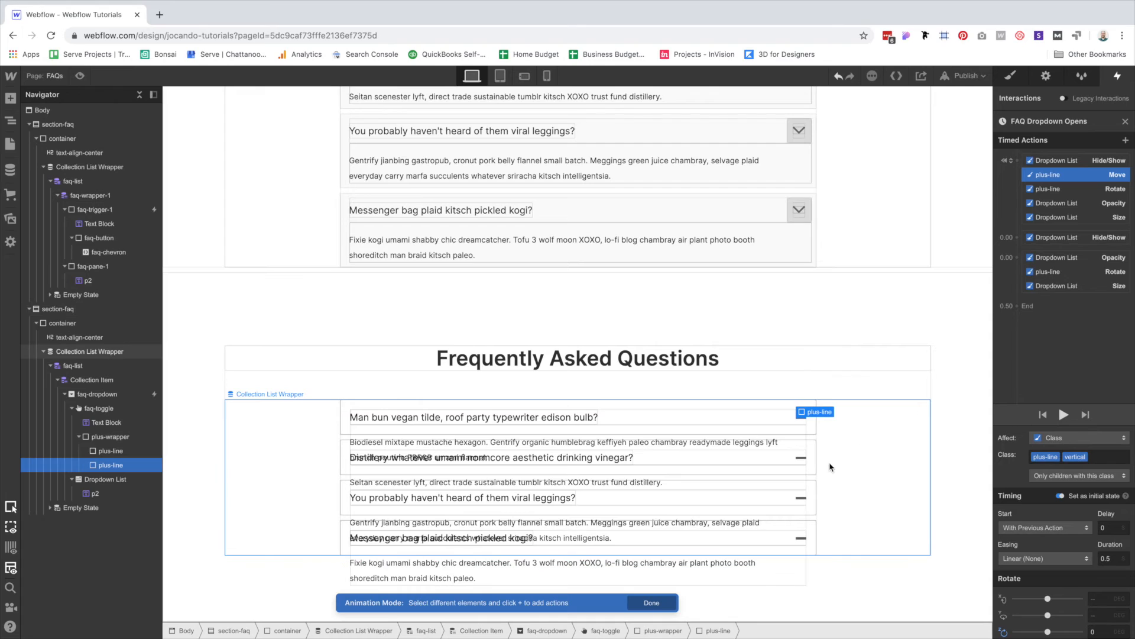
pyautogui.click(1072, 272)
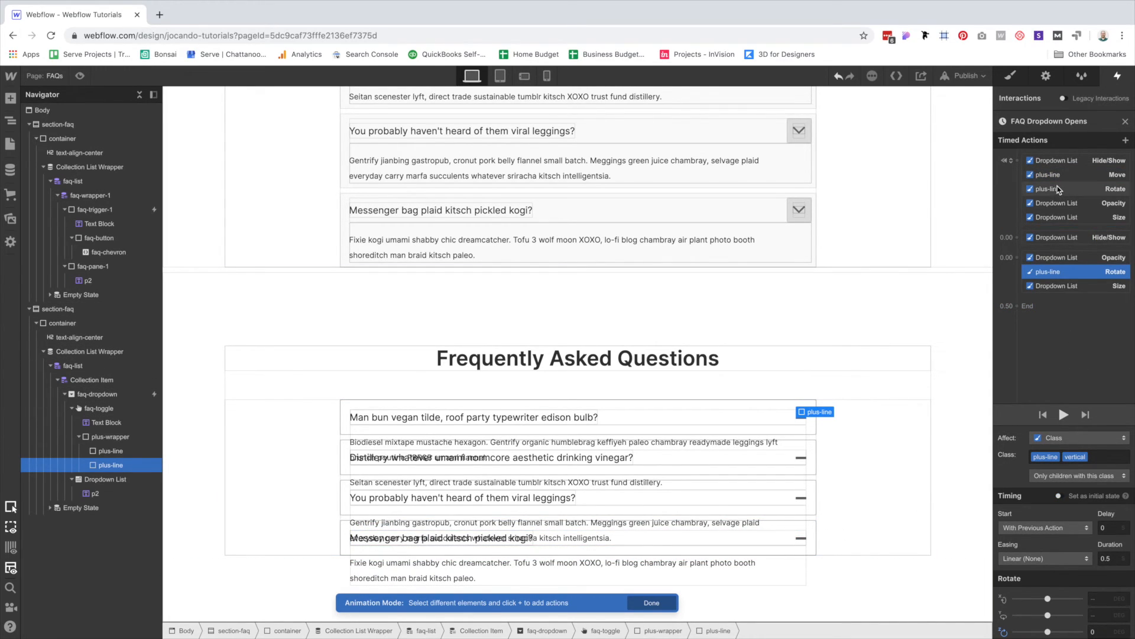
pyautogui.click(1054, 163)
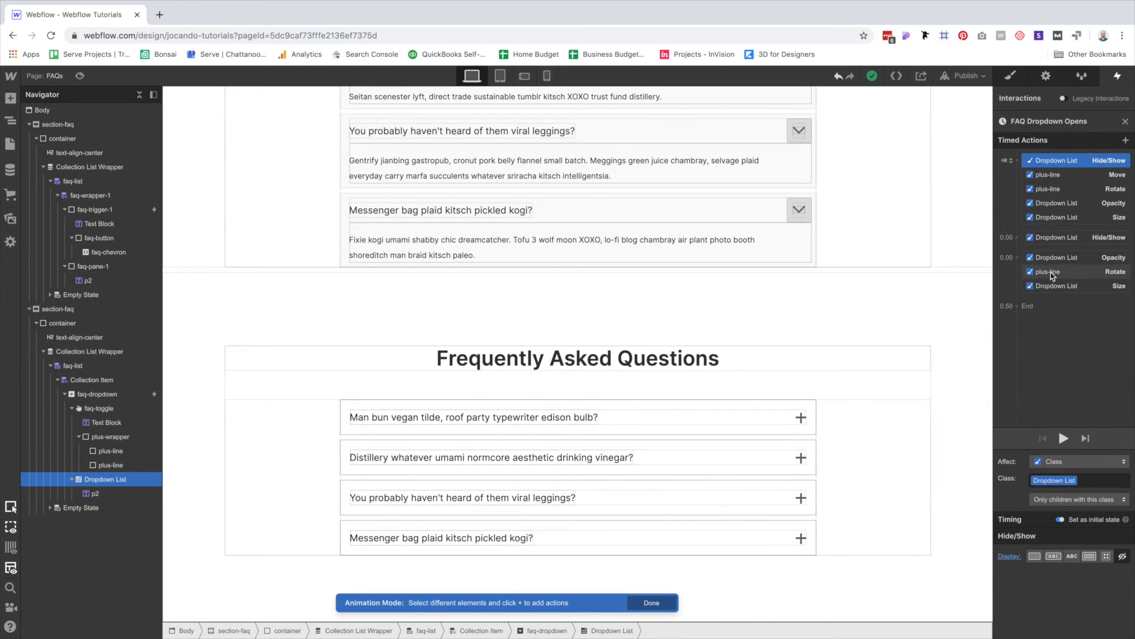
# Set the Opacity, Rotate and Size opening actions to 0.3 s duration with Ease easing.
pyautogui.click(1052, 273)
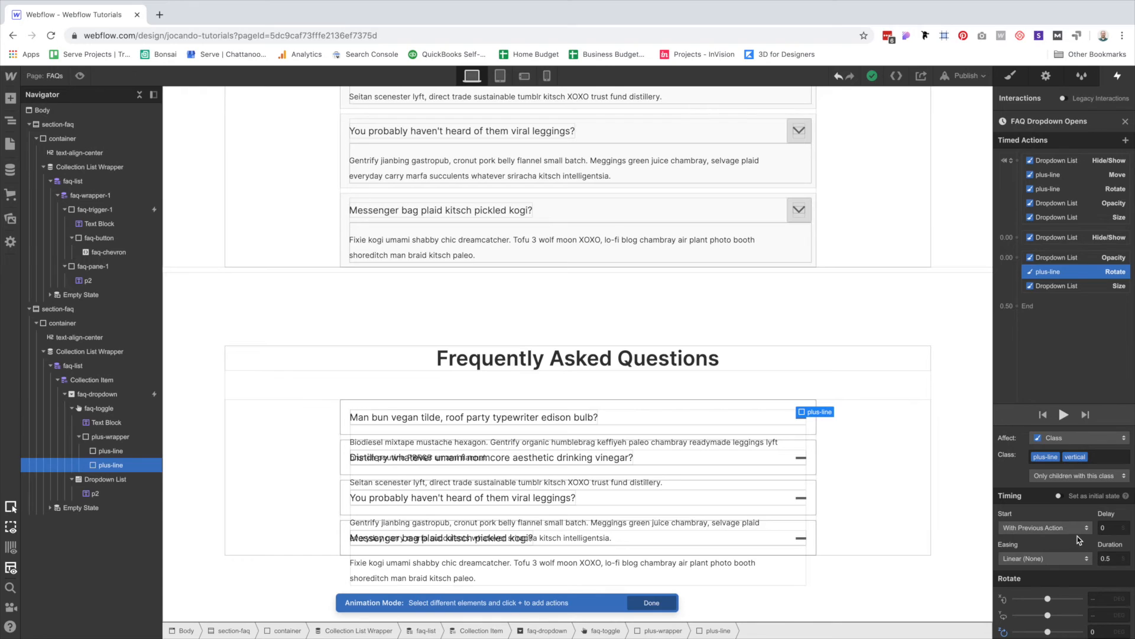
pyautogui.click(1053, 258)
pyautogui.keyDown('shift'); pyautogui.click(1048, 287); pyautogui.keyUp('shift')
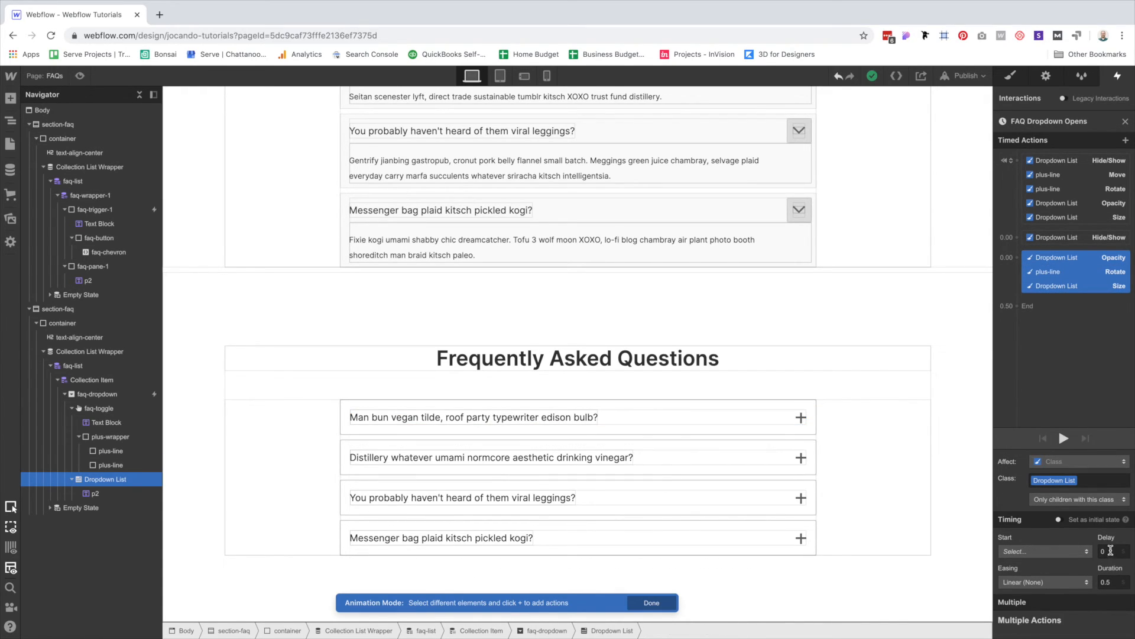
pyautogui.click(1115, 583)
pyautogui.press('BackSpace')
pyautogui.write('3')
pyautogui.click(1066, 582)
pyautogui.click(1045, 105)
# Play the opening animation twice, then close the timed-action editor.
pyautogui.click(1065, 444)
pyautogui.click(1064, 441)
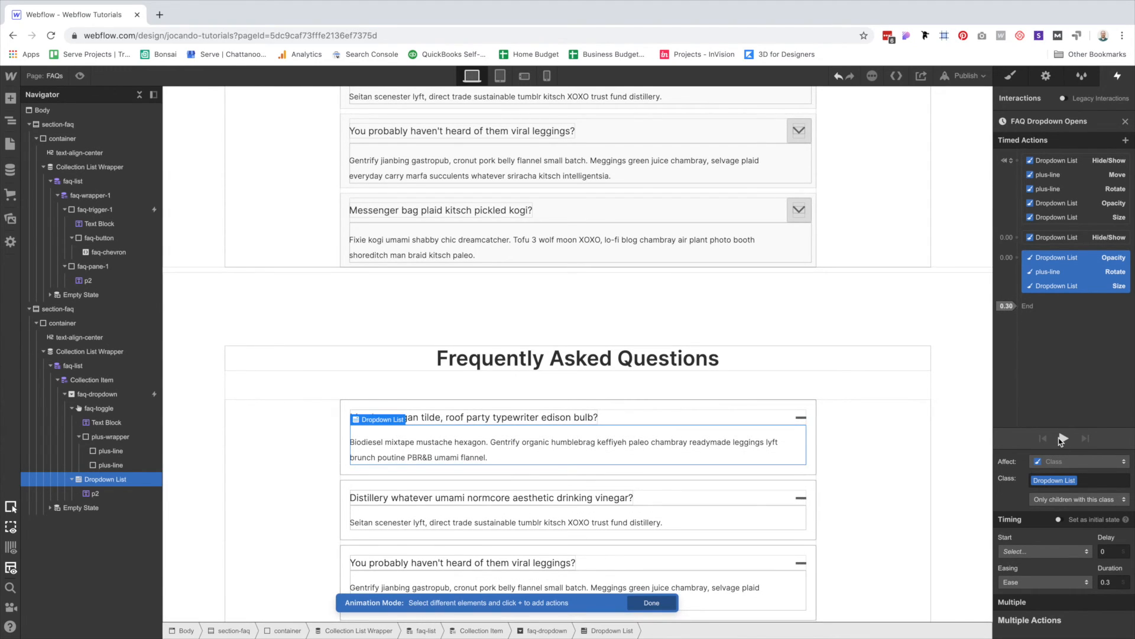
pyautogui.click(1125, 121)
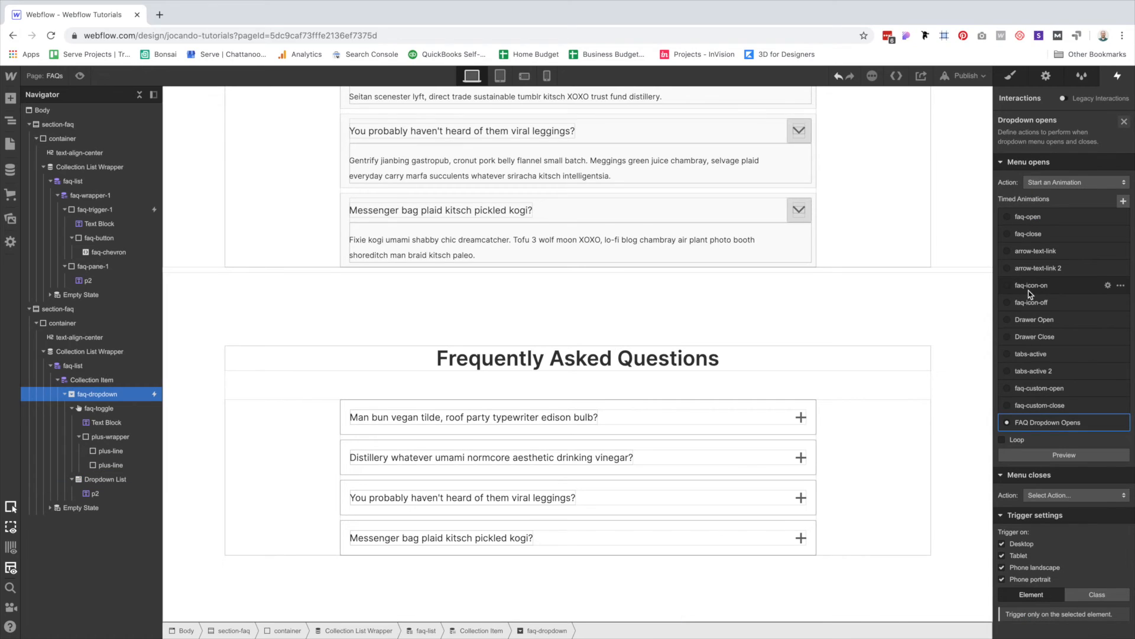
# Make Menu closes start an animation by duplicating FAQ Dropdown Opens.
pyautogui.click(1062, 495)
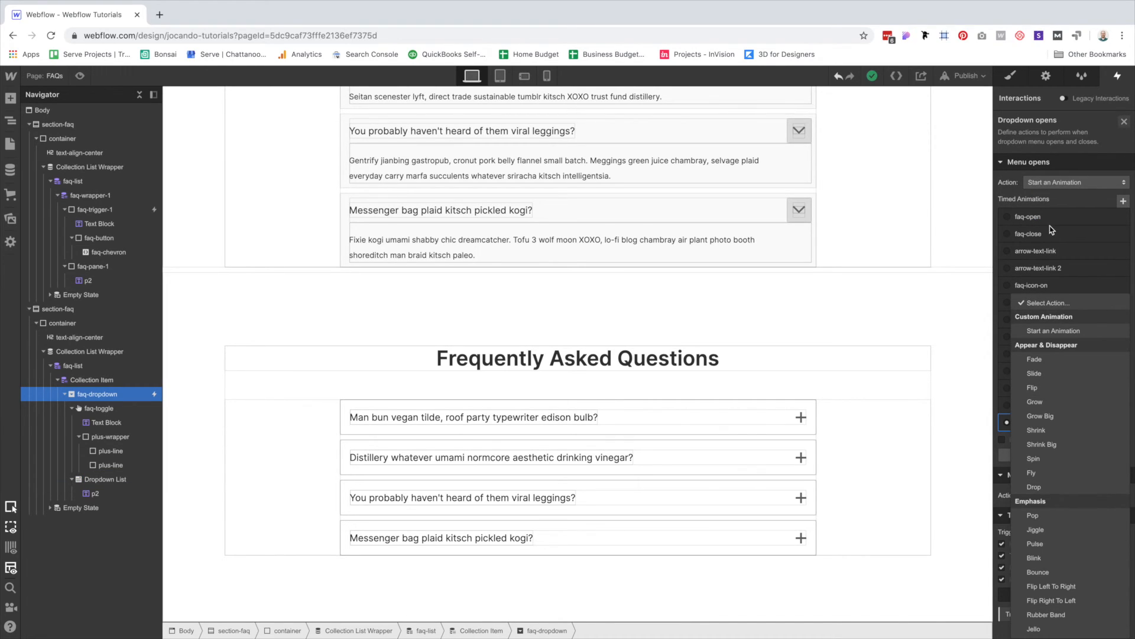
pyautogui.click(1058, 339)
pyautogui.scroll(-4, 1065, 414)
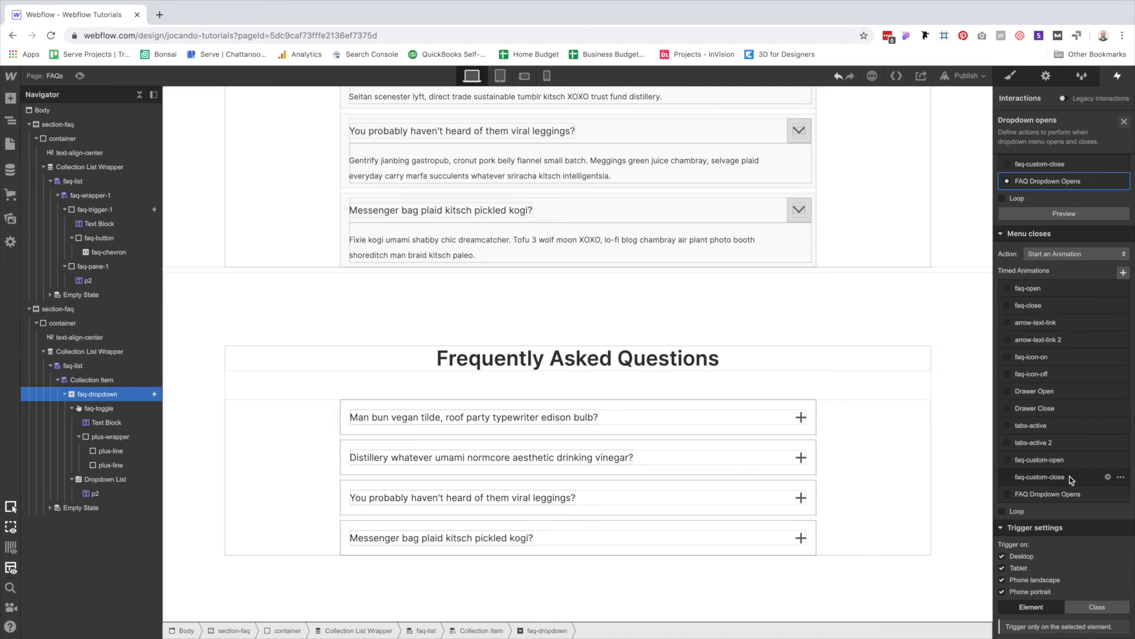
pyautogui.click(1121, 494)
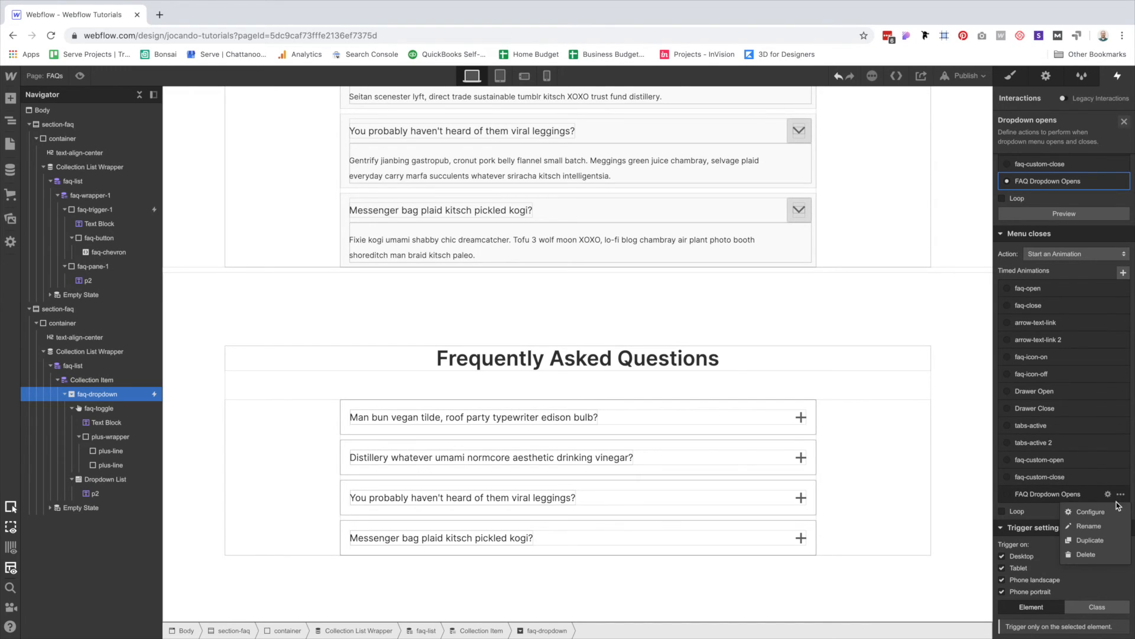
pyautogui.click(1099, 538)
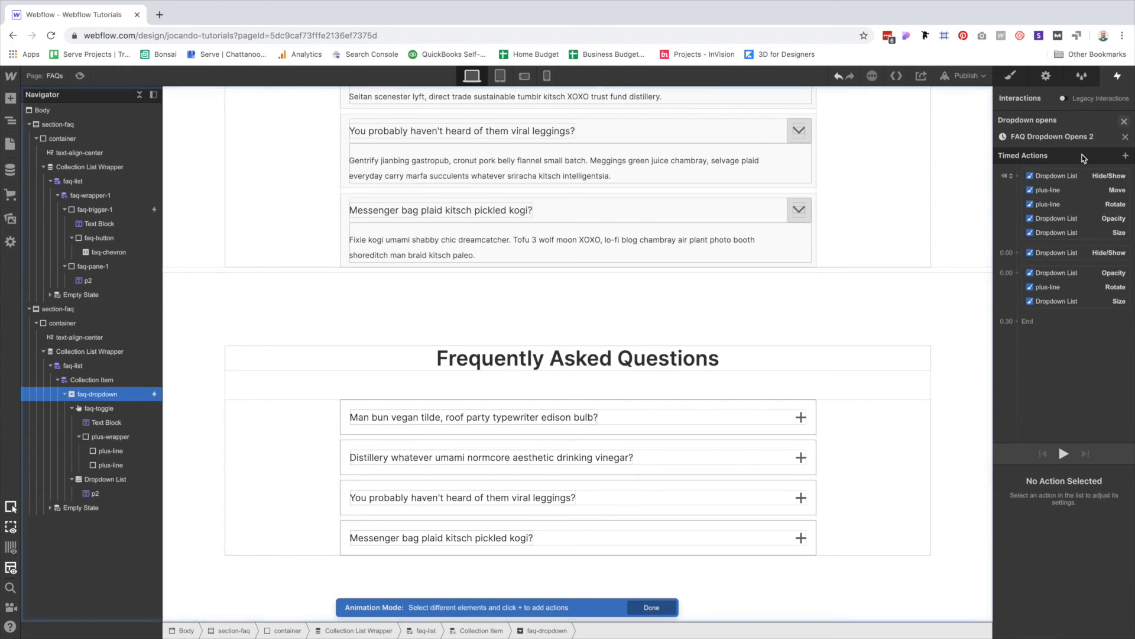
# Rename the duplicated animation to 'FAQ Dropdown Closes'.
pyautogui.click(1080, 124)
pyautogui.click(1090, 121)
pyautogui.press('BackSpace')
pyautogui.press('BackSpace')
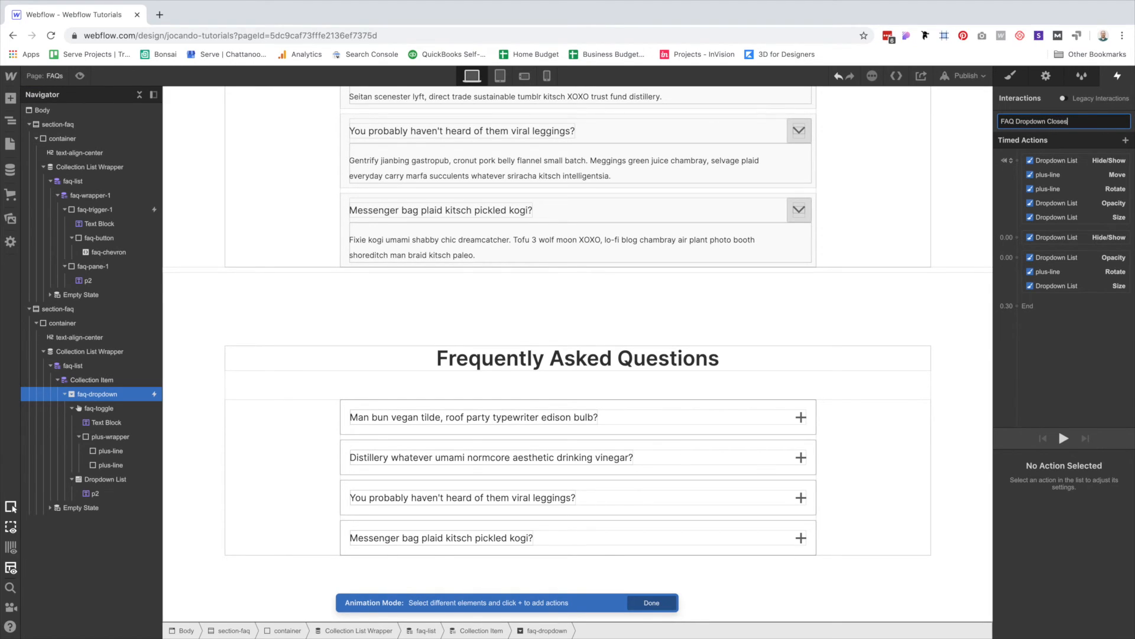
pyautogui.press('Return')
pyautogui.click(1087, 161)
# Remove the initial-state actions, move Hide/Show to 0.30 s, and set opacity to 0.
pyautogui.keyDown('shift'); pyautogui.click(1060, 220); pyautogui.keyUp('shift')
pyautogui.press('Delete')
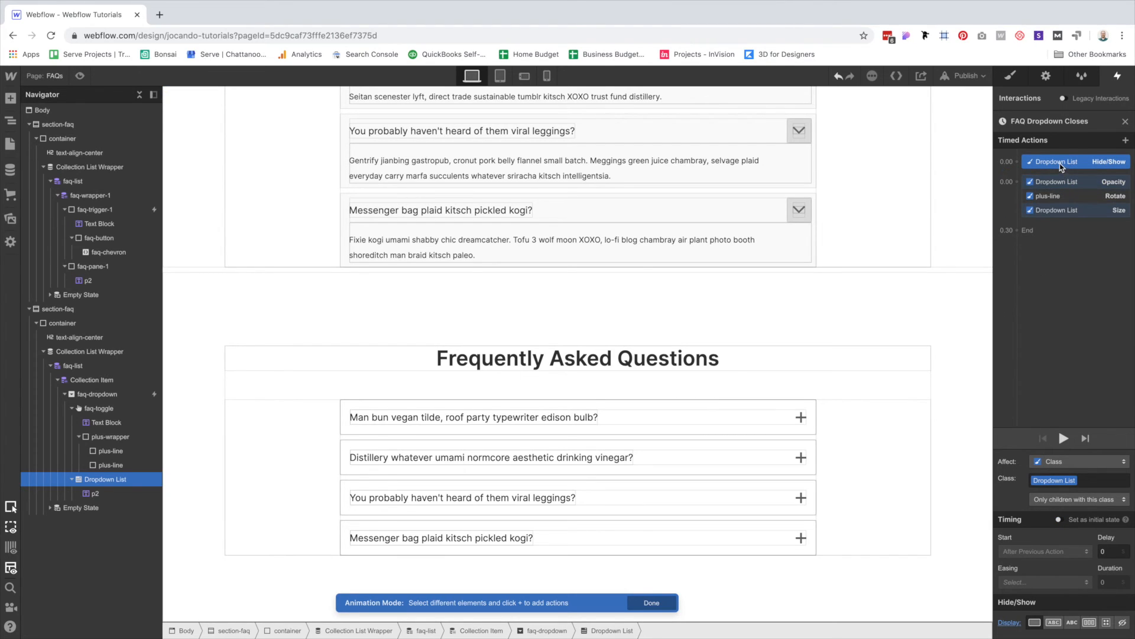
pyautogui.moveTo(1056, 164); pyautogui.dragTo(1045, 220)
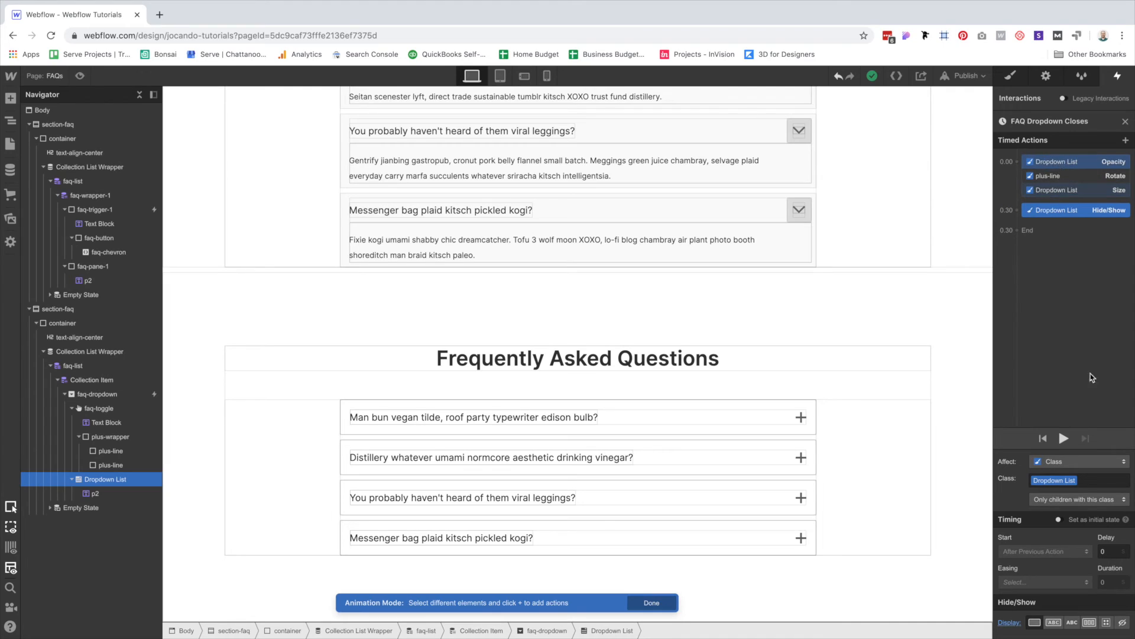
pyautogui.click(1059, 162)
pyautogui.click(1107, 622)
pyautogui.write('0')
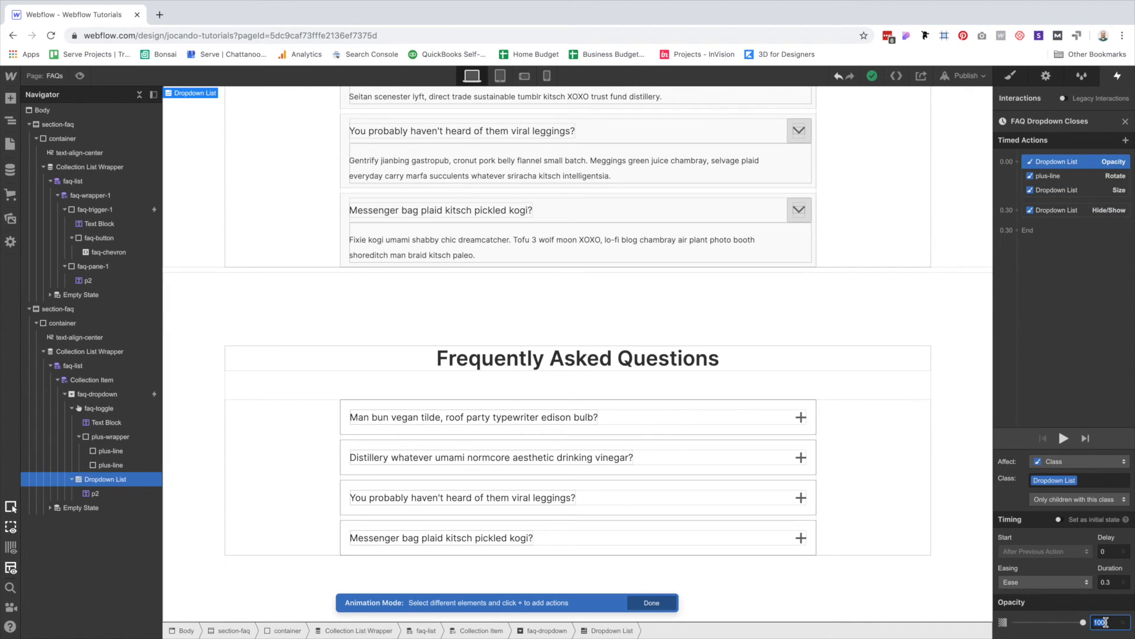
pyautogui.click(1072, 177)
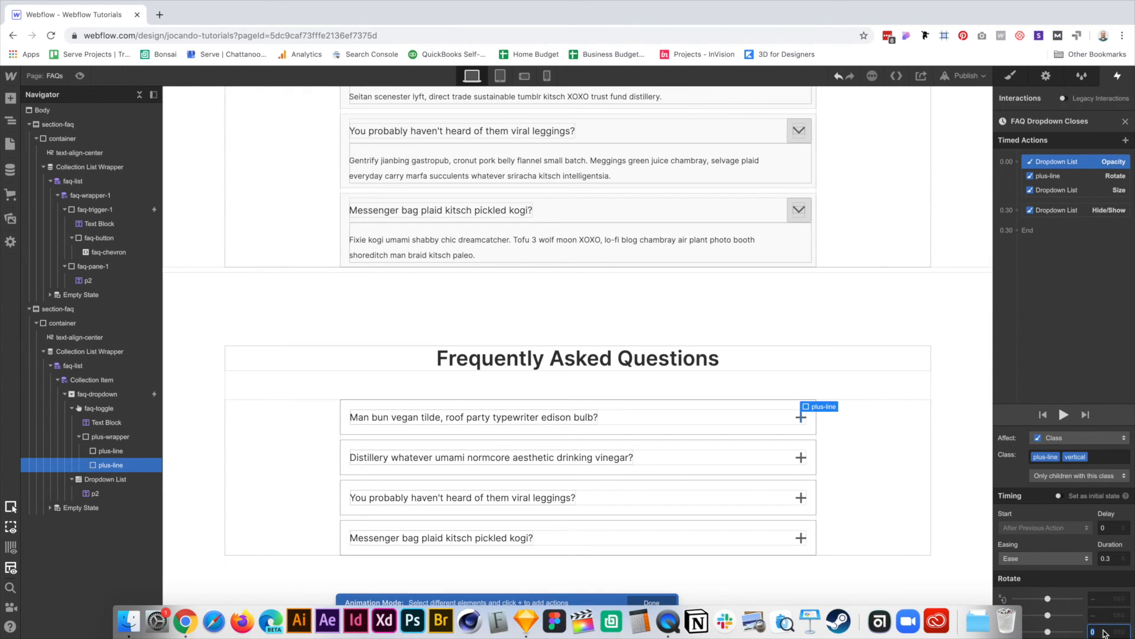
# Set the Dropdown List's closing height to 0 px and finish the animation.
pyautogui.click(1086, 191)
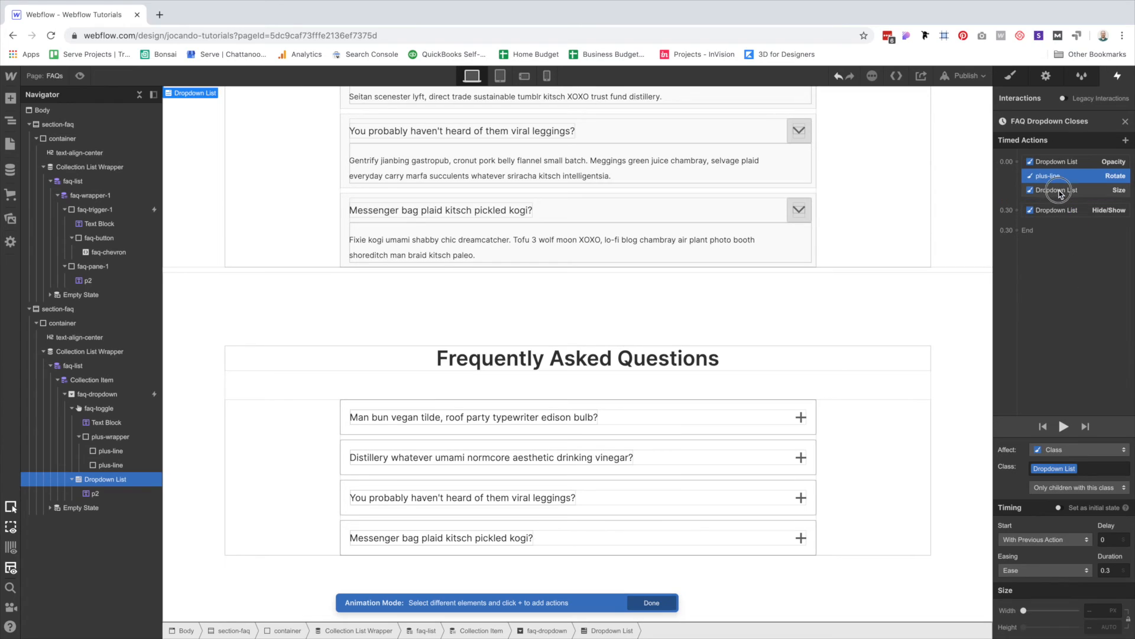
pyautogui.click(1109, 627)
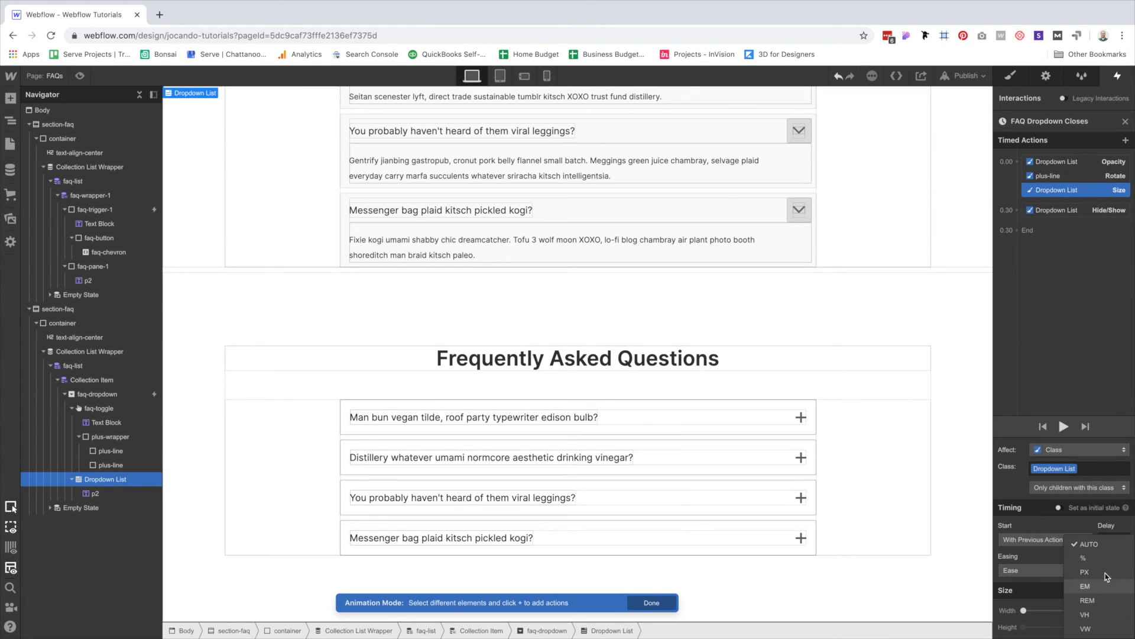
pyautogui.click(1106, 572)
pyautogui.click(1096, 627)
pyautogui.write('0')
pyautogui.click(653, 603)
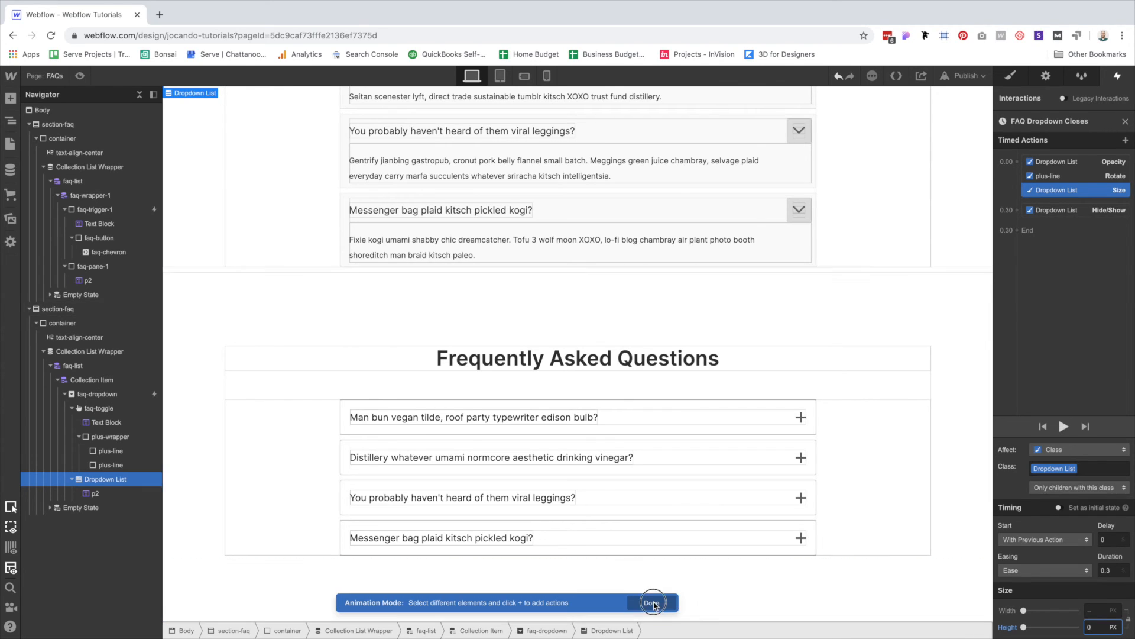
# Preview the page and toggle the lower FAQ's first question open and closed twice.
pyautogui.click(79, 76)
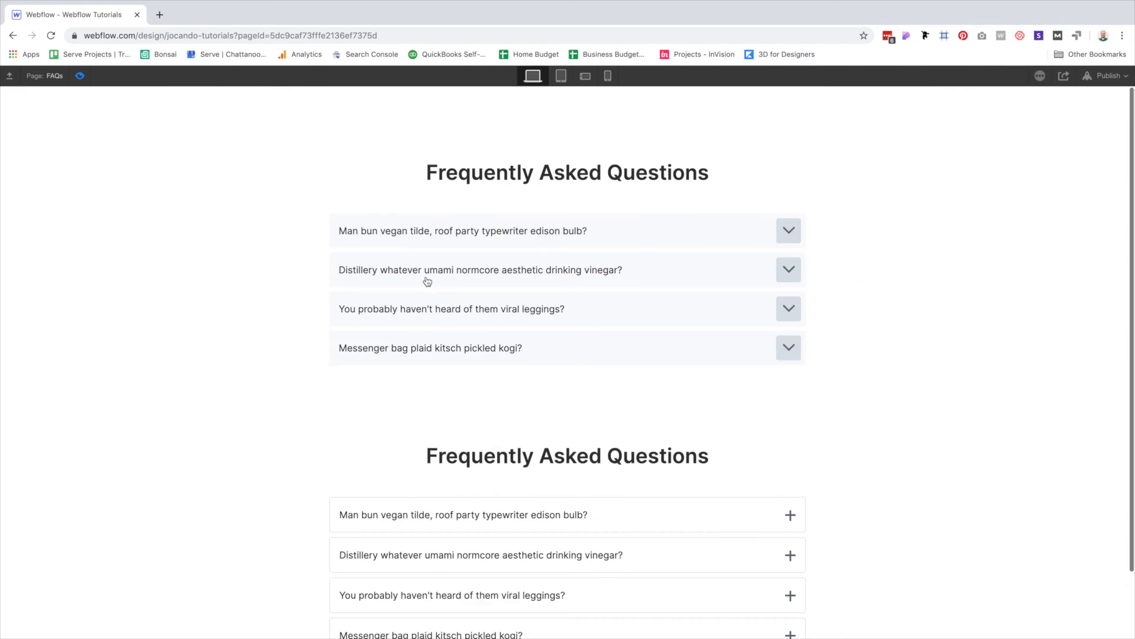
pyautogui.scroll(-2, 428, 282)
pyautogui.click(589, 433)
pyautogui.click(590, 434)
pyautogui.click(590, 434)
pyautogui.click(590, 434)
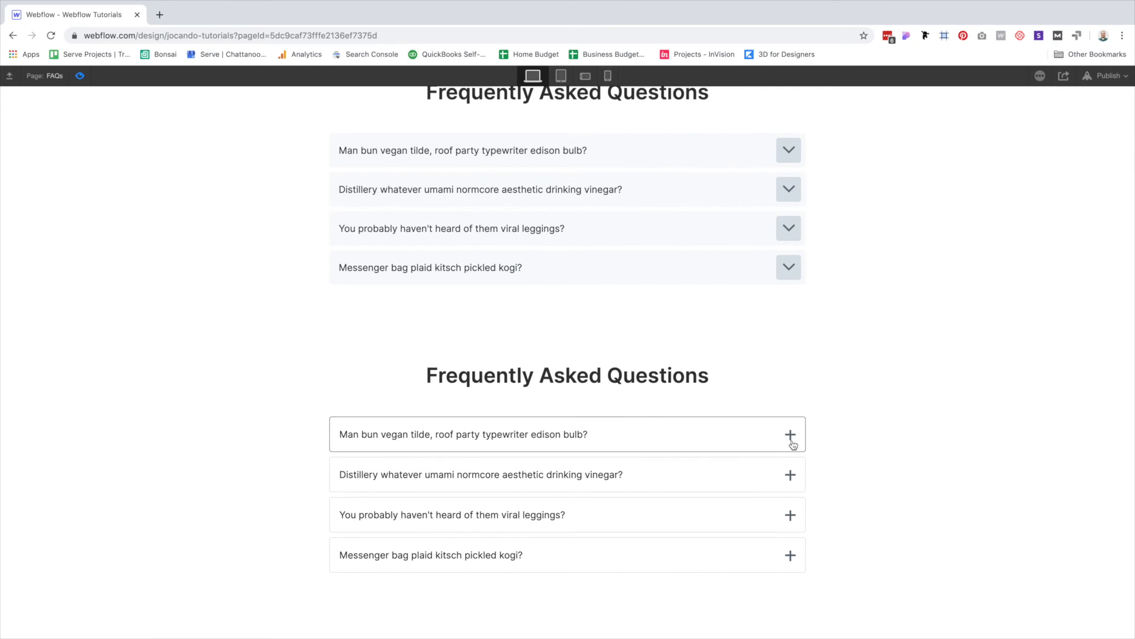
# Toggle the bordered FAQ's first question open and closed twice, then exit preview.
pyautogui.click(721, 434)
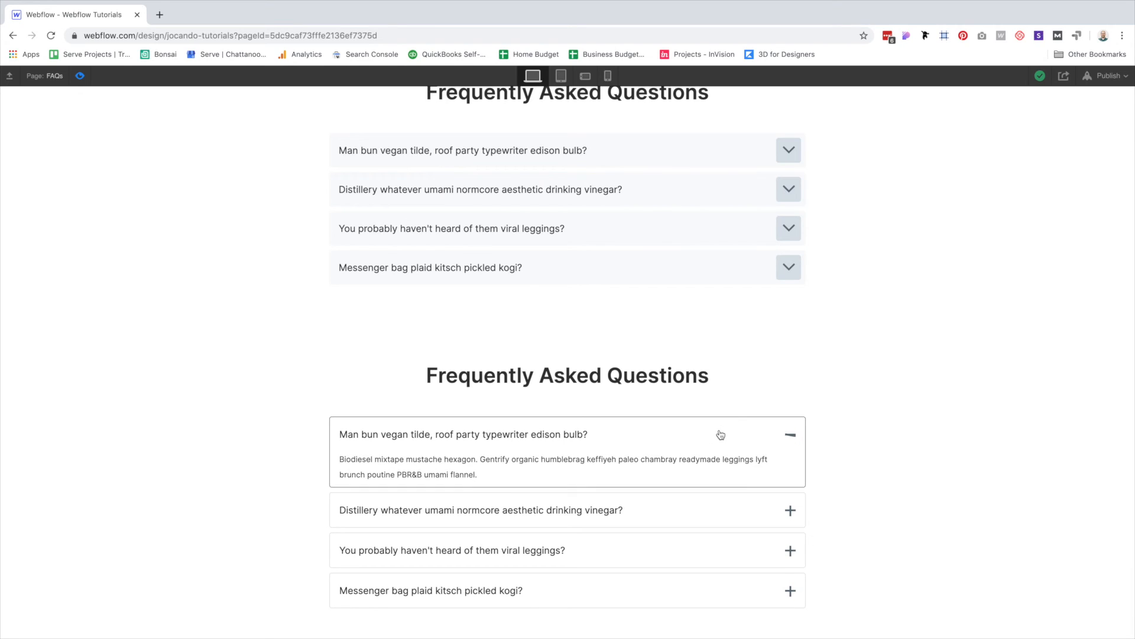
pyautogui.click(720, 434)
pyautogui.click(721, 435)
pyautogui.click(722, 436)
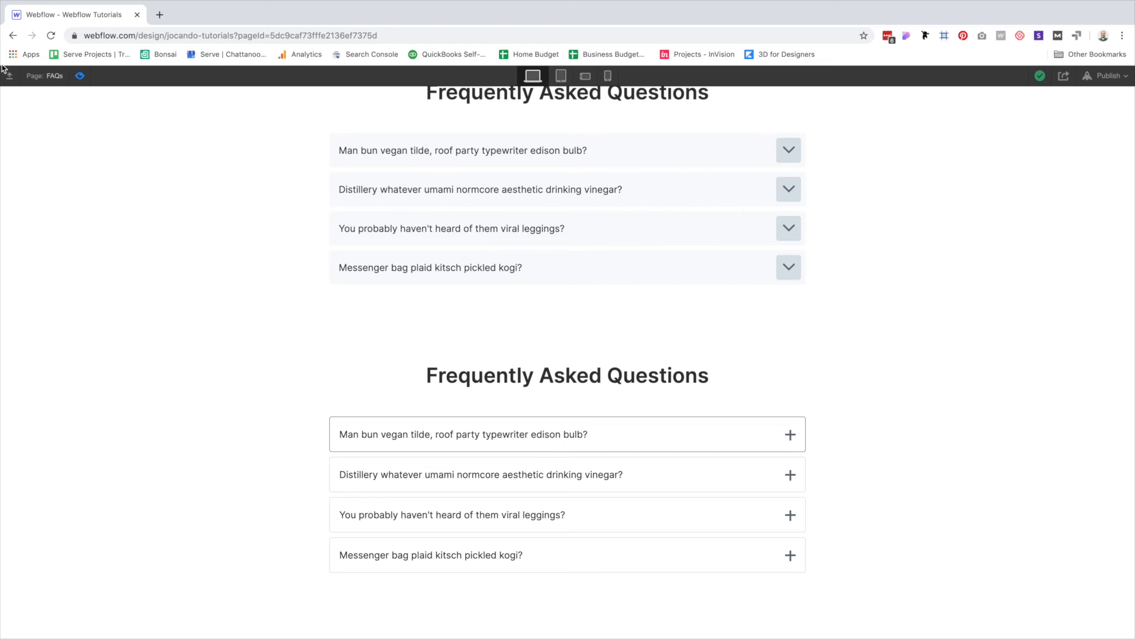
pyautogui.press('super+shift+p')
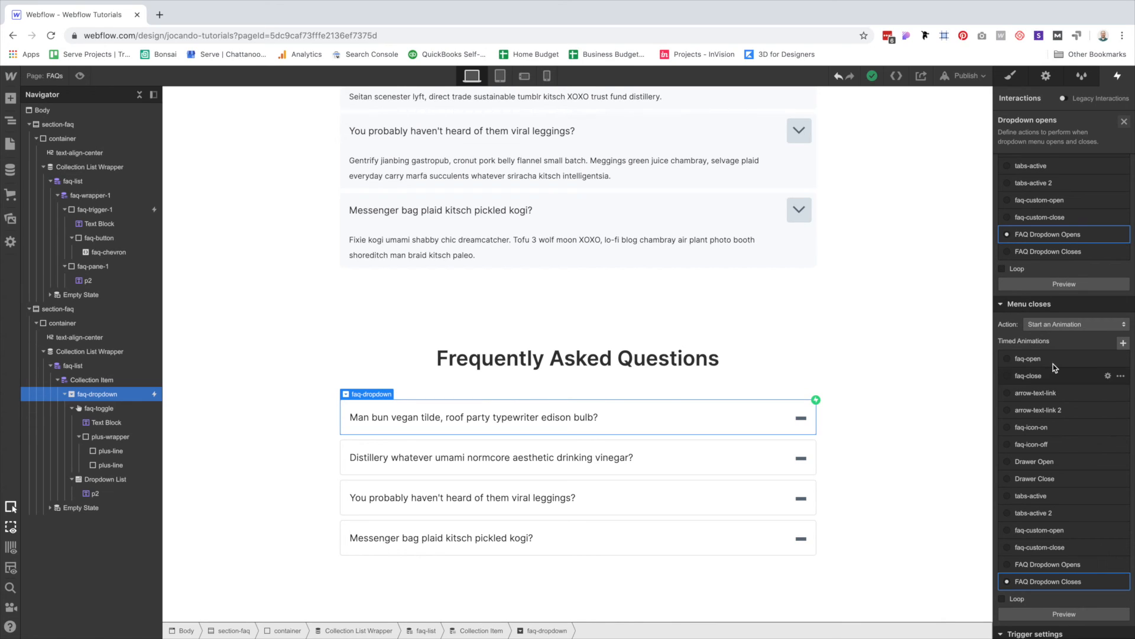
# Inspect the plus-line Move step of FAQ Dropdown Opens, then preview with the first lower question open.
pyautogui.click(1041, 235)
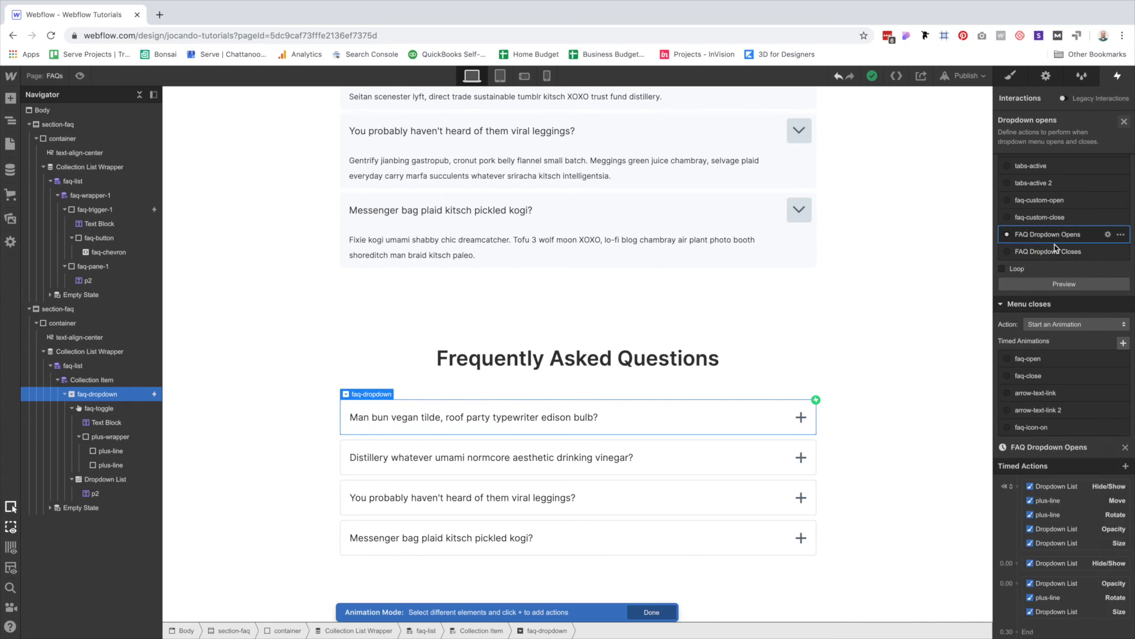
pyautogui.click(1091, 176)
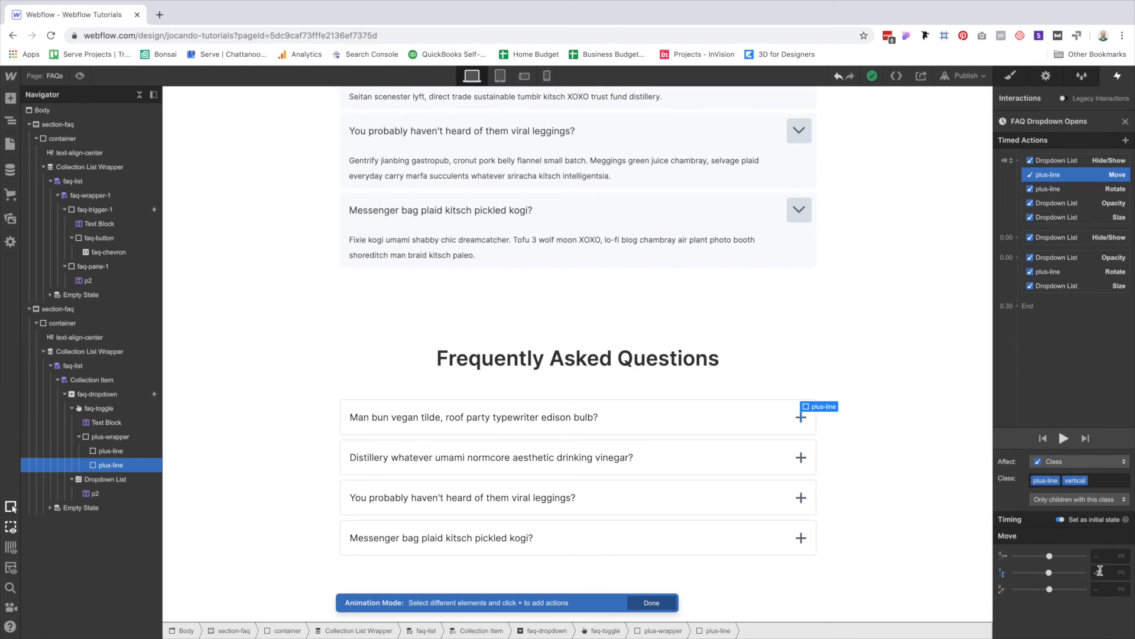
pyautogui.click(80, 76)
pyautogui.scroll(-3, 793, 476)
pyautogui.click(690, 428)
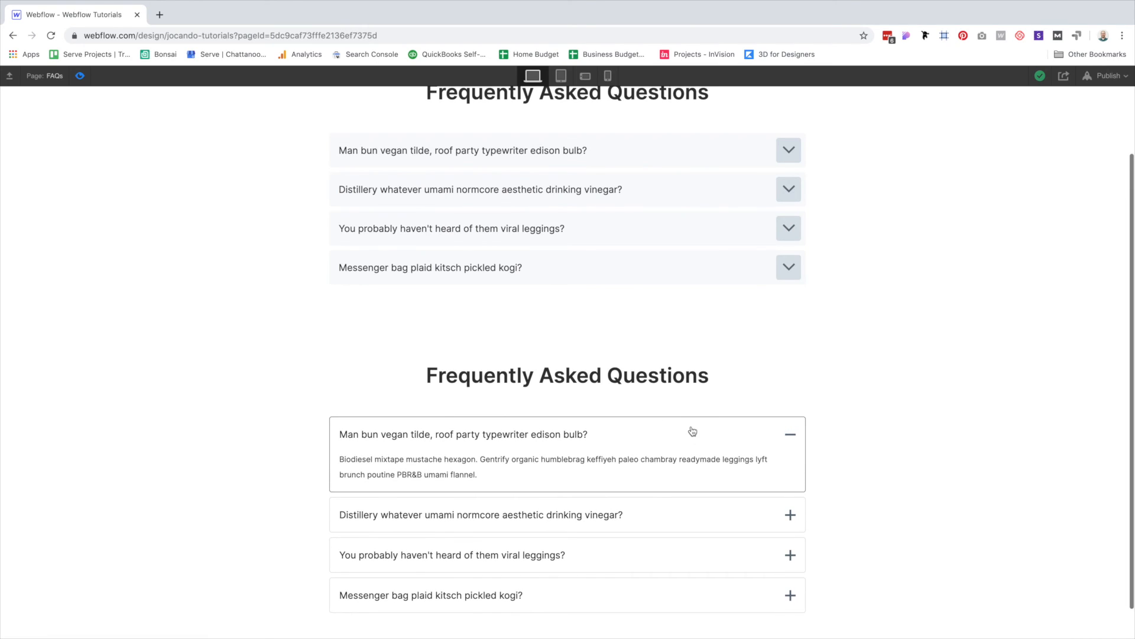
pyautogui.click(690, 430)
pyautogui.click(692, 430)
pyautogui.click(692, 431)
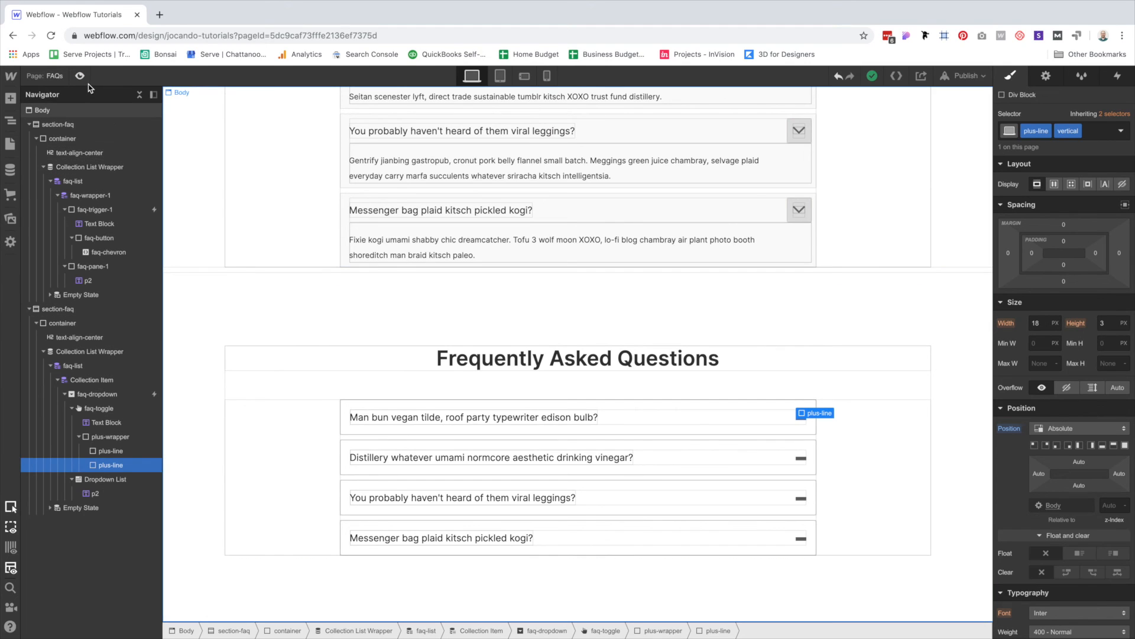
pyautogui.click(83, 78)
pyautogui.scroll(-3, 1093, 446)
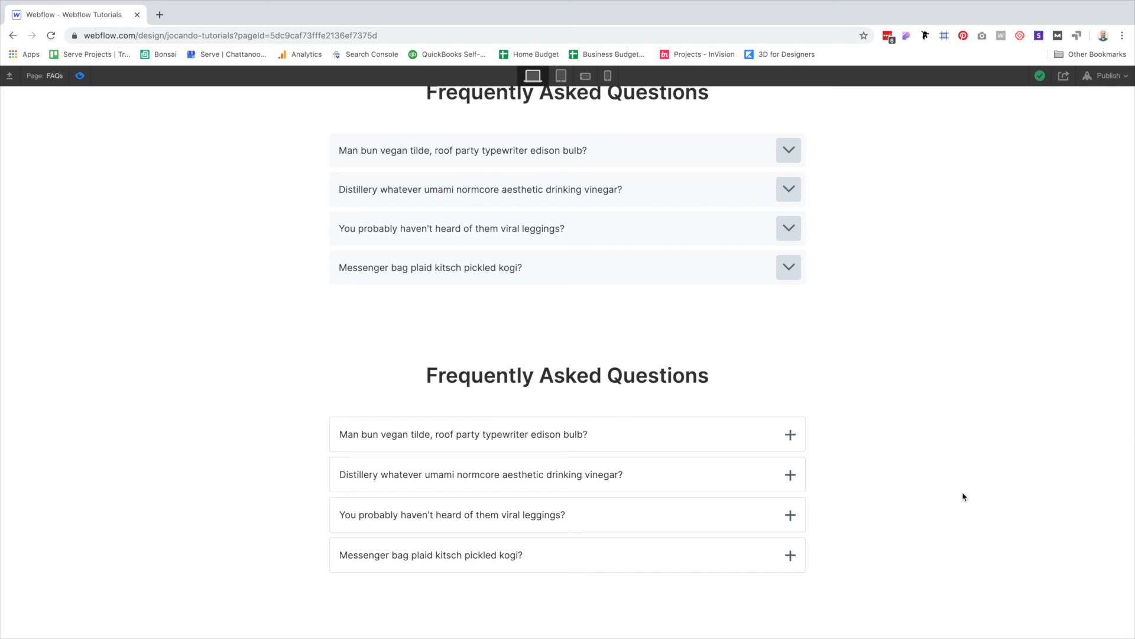
pyautogui.click(723, 441)
pyautogui.scroll(-2, 958, 479)
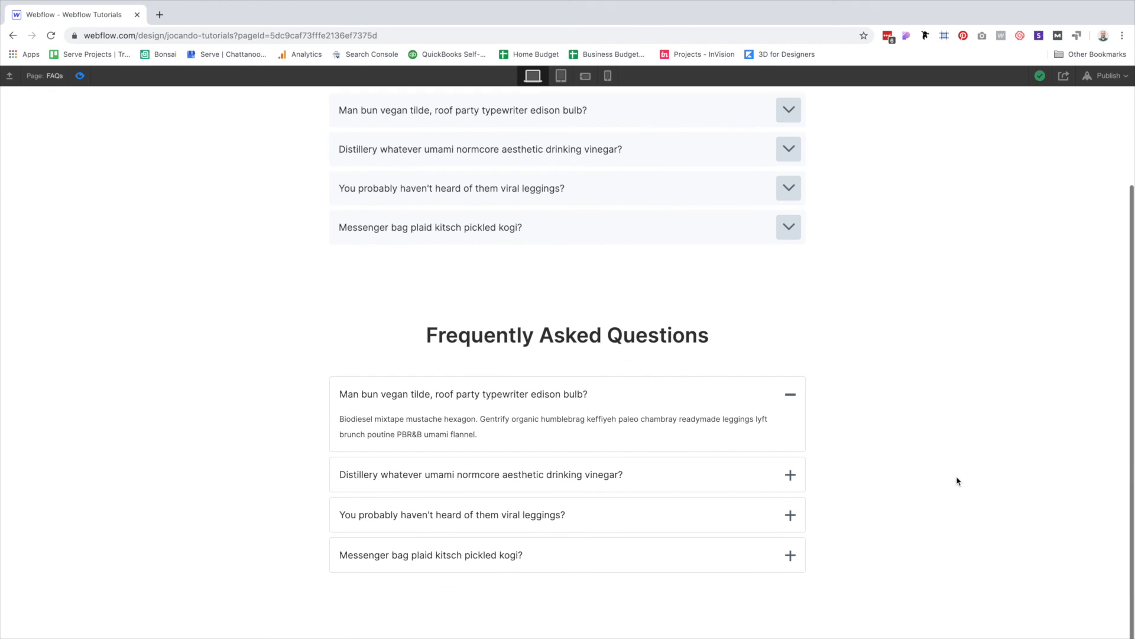
pyautogui.click(640, 479)
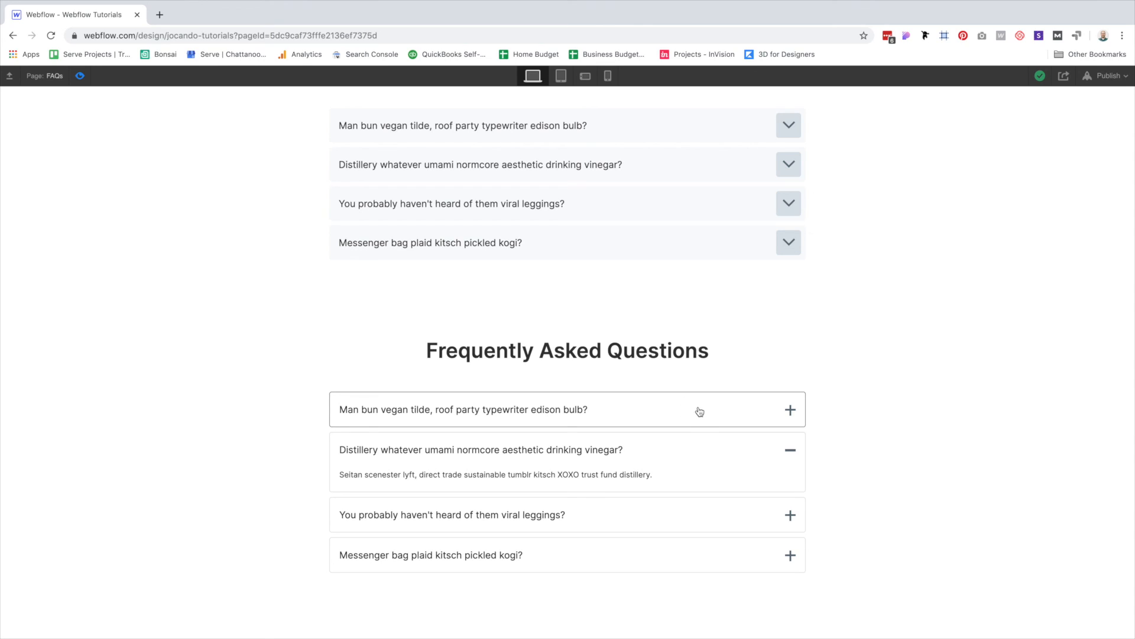
pyautogui.click(684, 471)
pyautogui.click(682, 525)
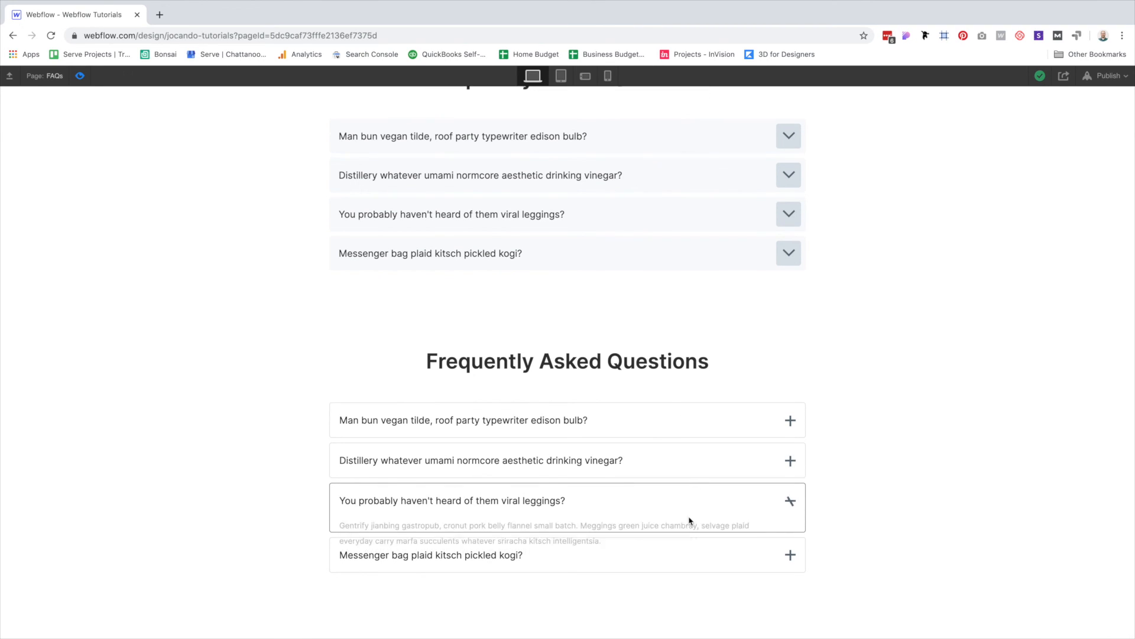
pyautogui.click(696, 553)
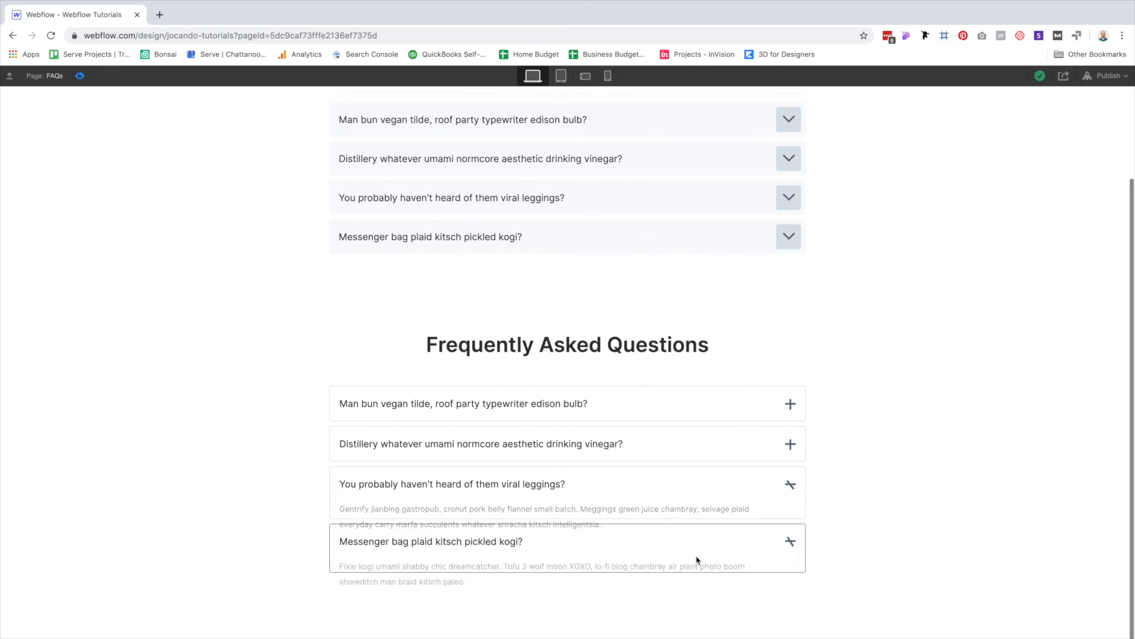
pyautogui.click(689, 433)
pyautogui.click(681, 406)
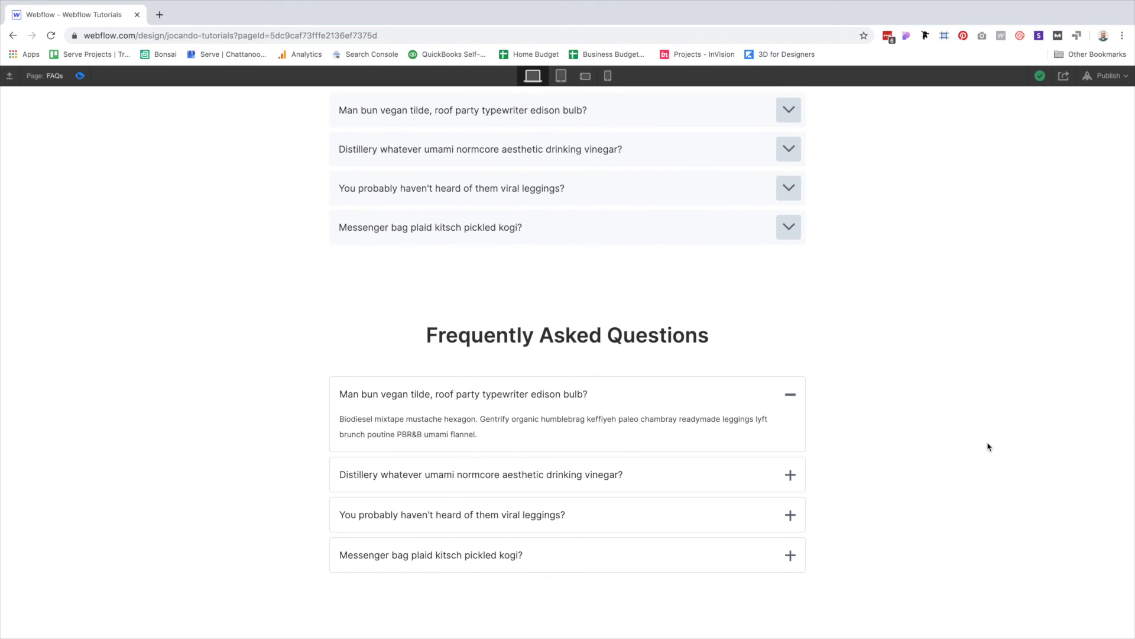
pyautogui.click(987, 406)
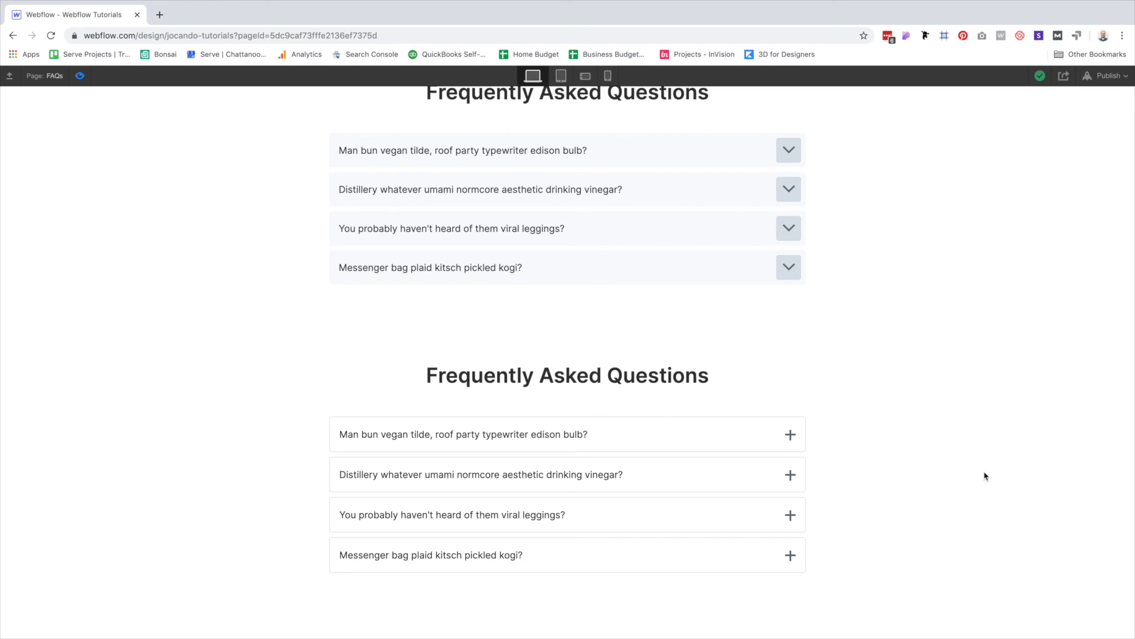
pyautogui.scroll(2, 831, 402)
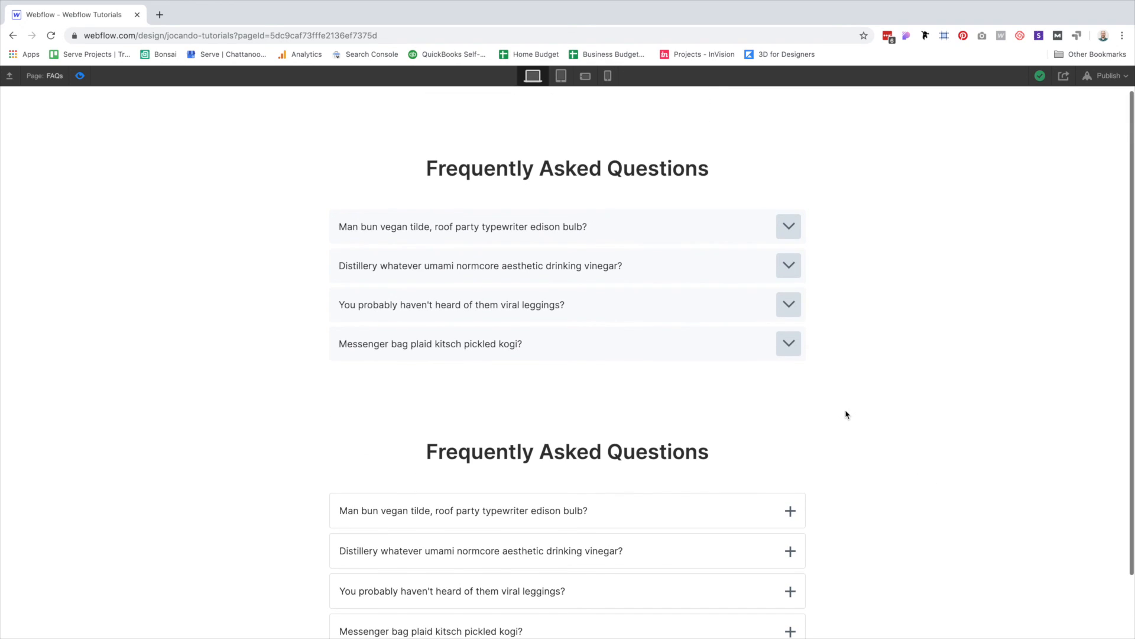
pyautogui.click(721, 232)
pyautogui.tripleClick(1005, 256)
pyautogui.click(968, 269)
pyautogui.click(675, 307)
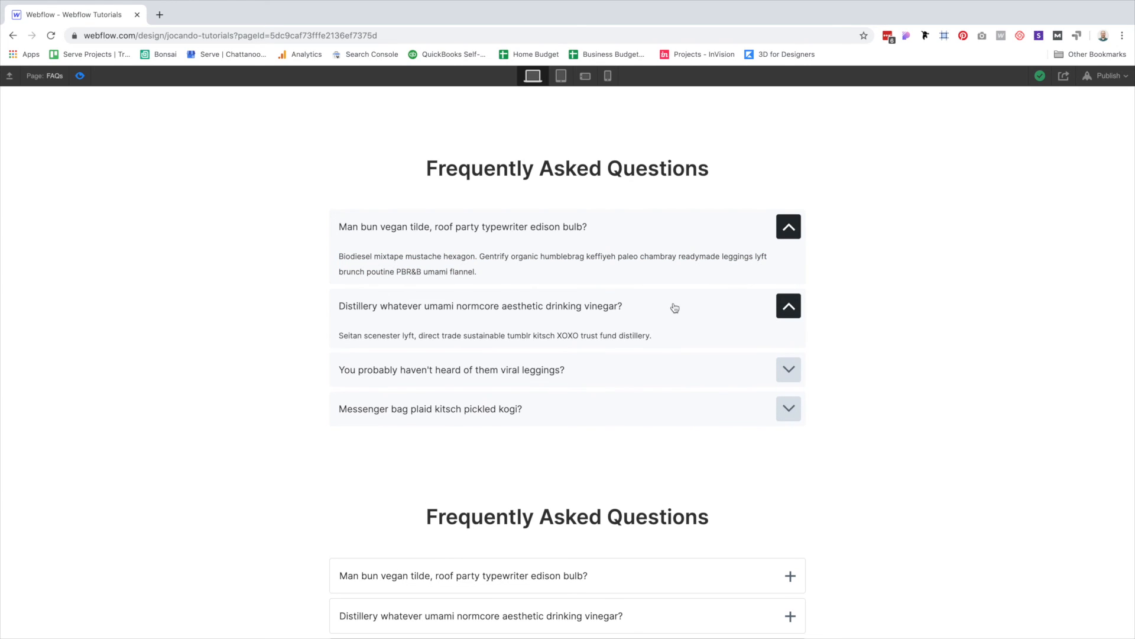
pyautogui.click(695, 366)
pyautogui.click(718, 455)
pyautogui.click(725, 456)
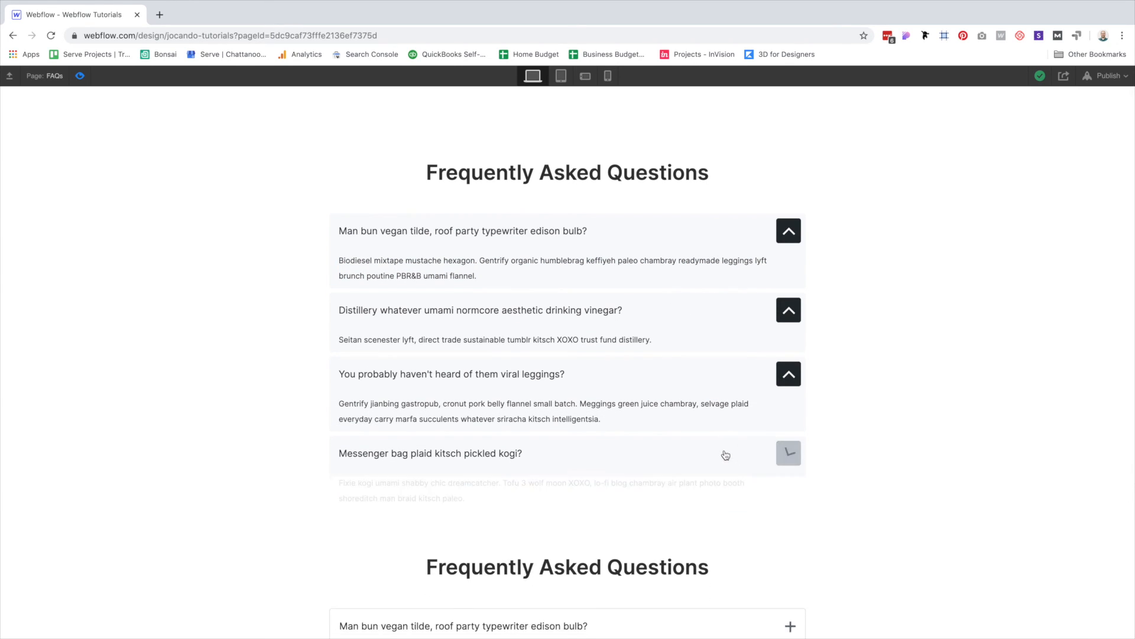
pyautogui.click(615, 369)
pyautogui.click(647, 307)
pyautogui.click(593, 244)
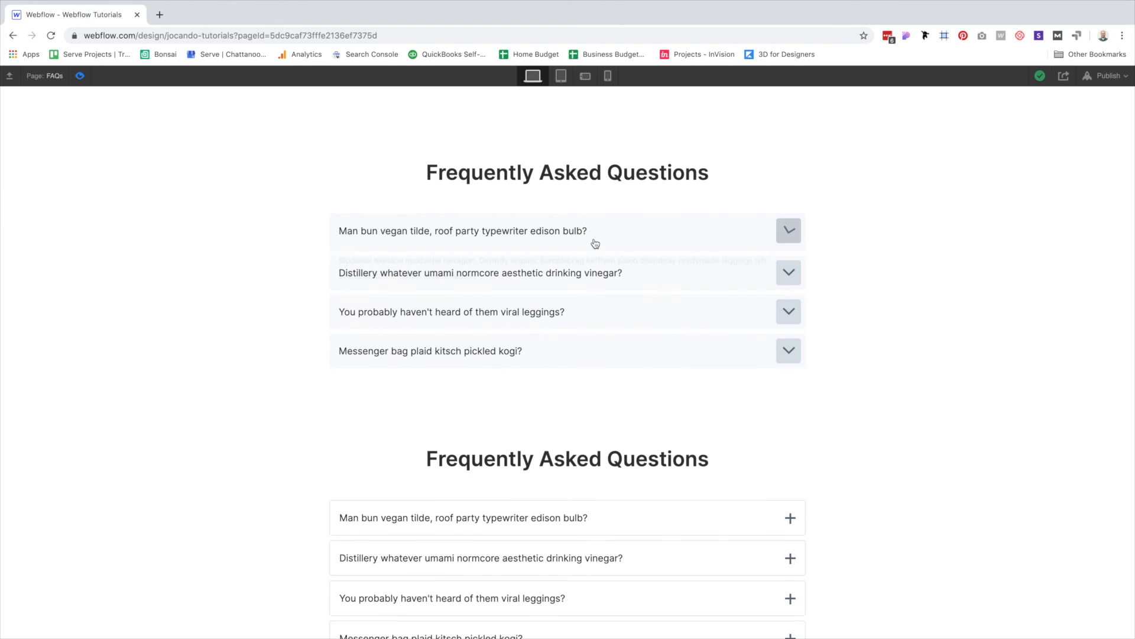
pyautogui.scroll(-2, 951, 422)
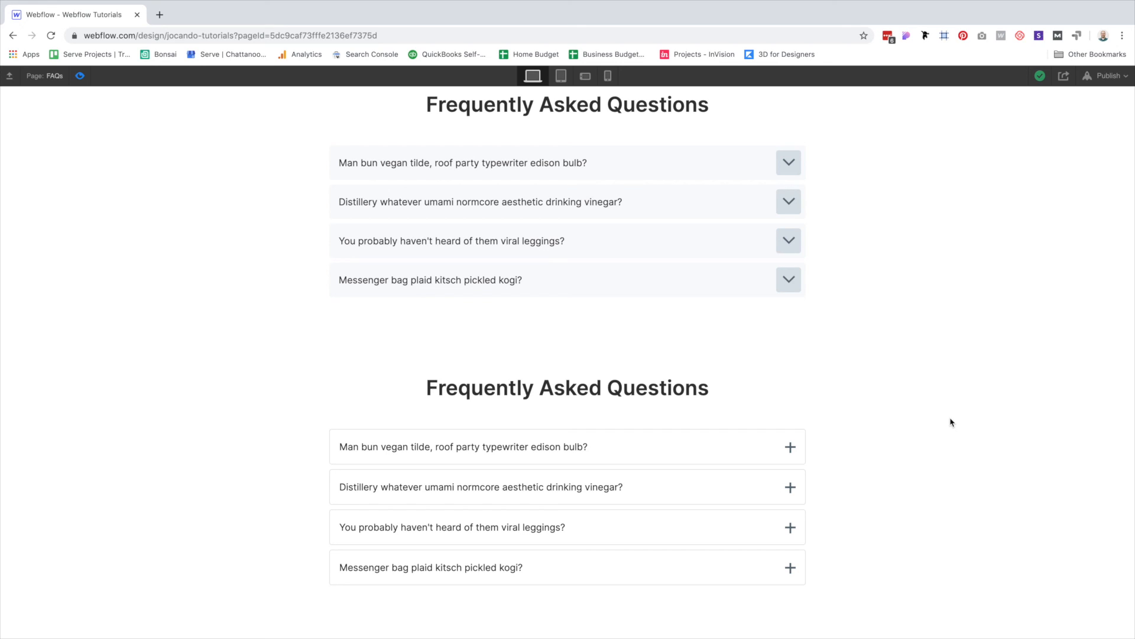
pyautogui.scroll(-1, 828, 382)
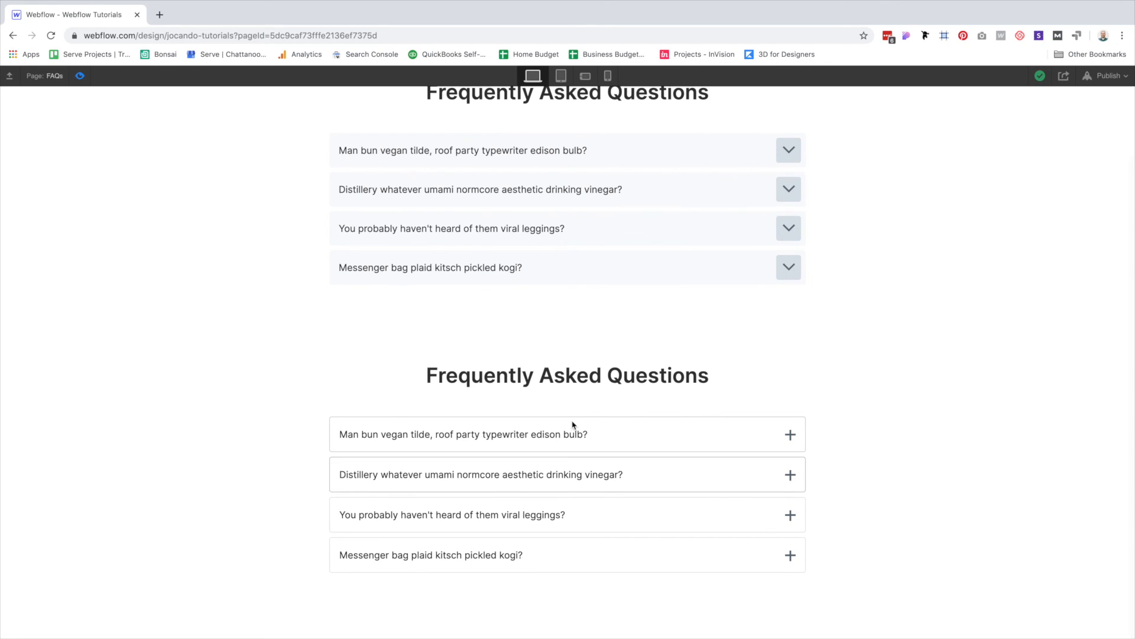
pyautogui.click(717, 474)
pyautogui.scroll(-2, 709, 503)
pyautogui.click(701, 560)
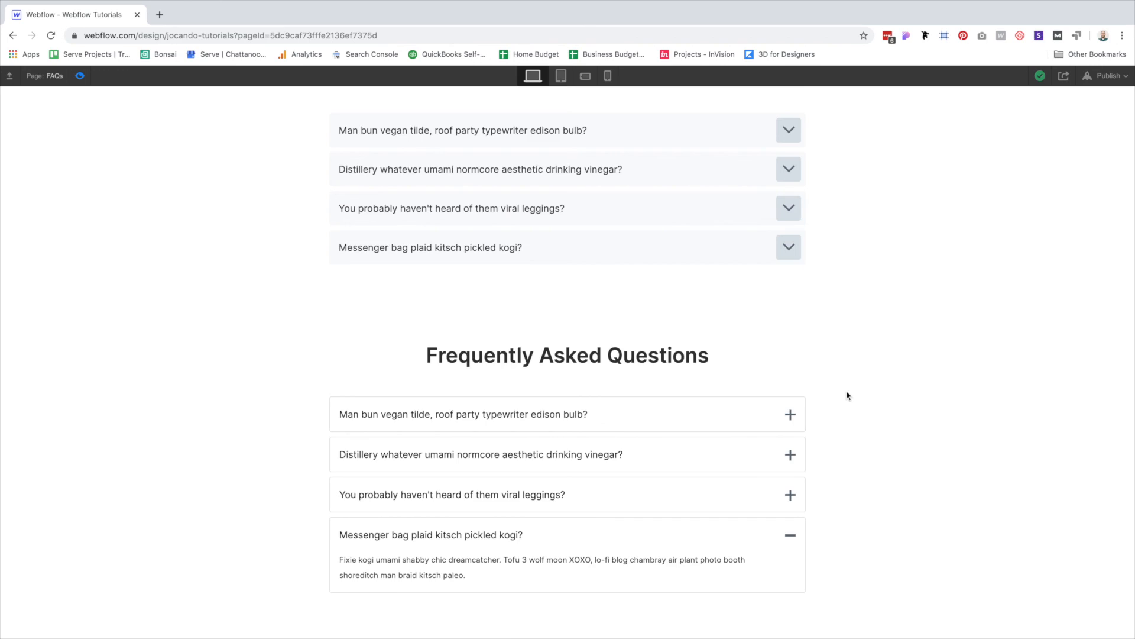
pyautogui.scroll(3, 870, 373)
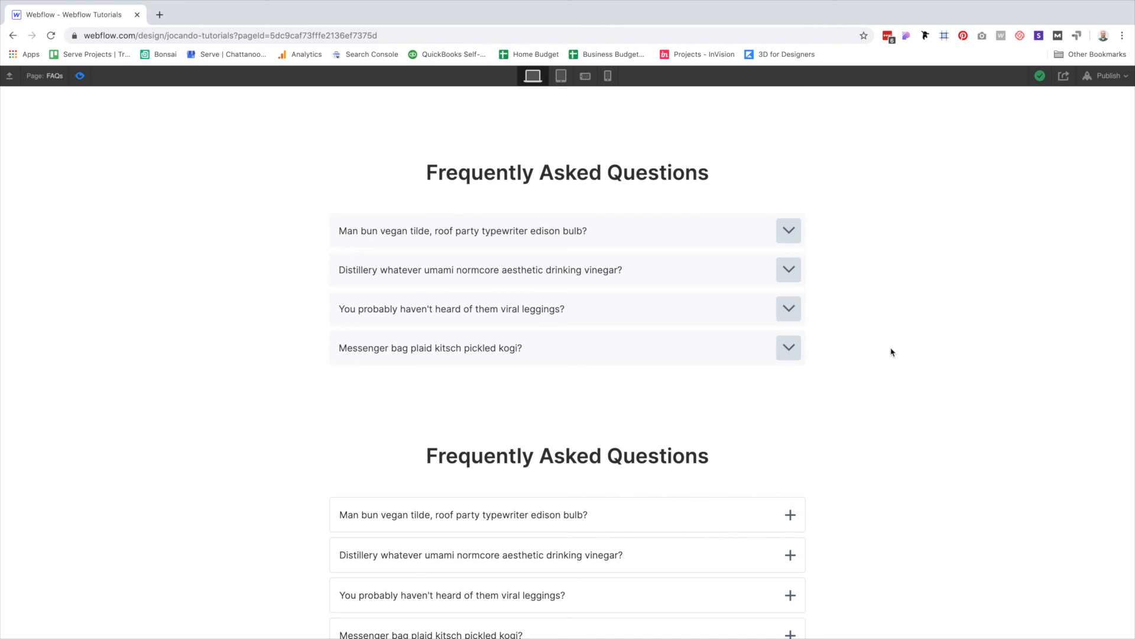